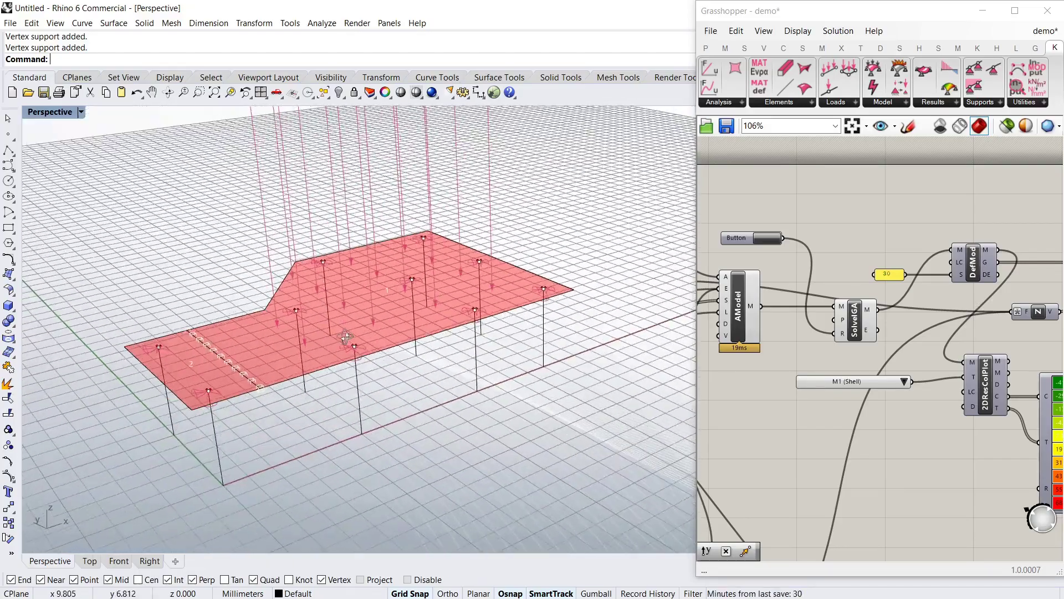
right_drag(370, 296, 361, 375)
right_drag(408, 269, 340, 324)
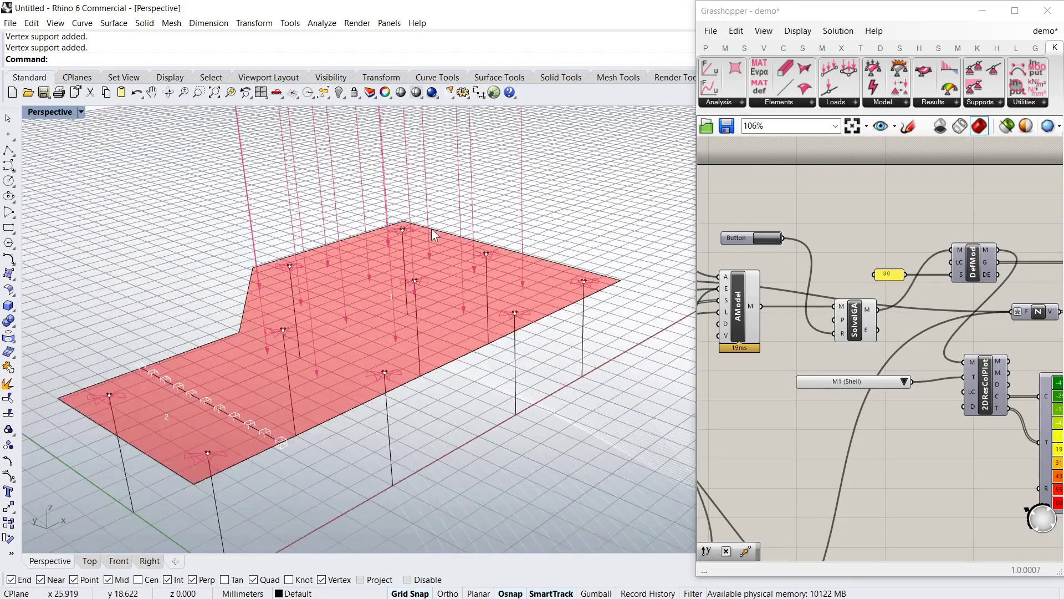
right_drag(335, 389, 325, 373)
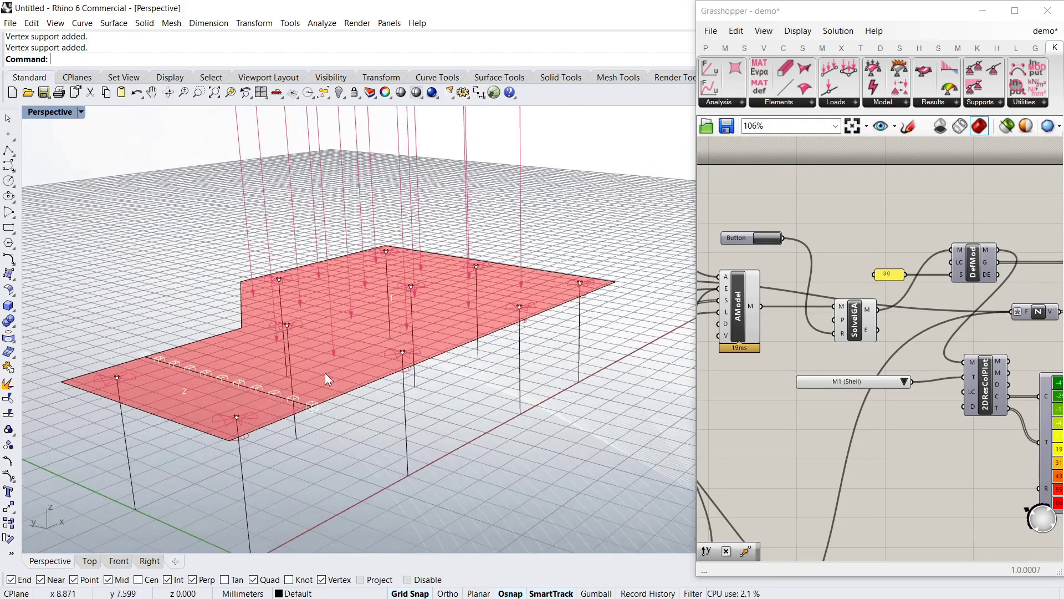
right_drag(408, 389, 295, 395)
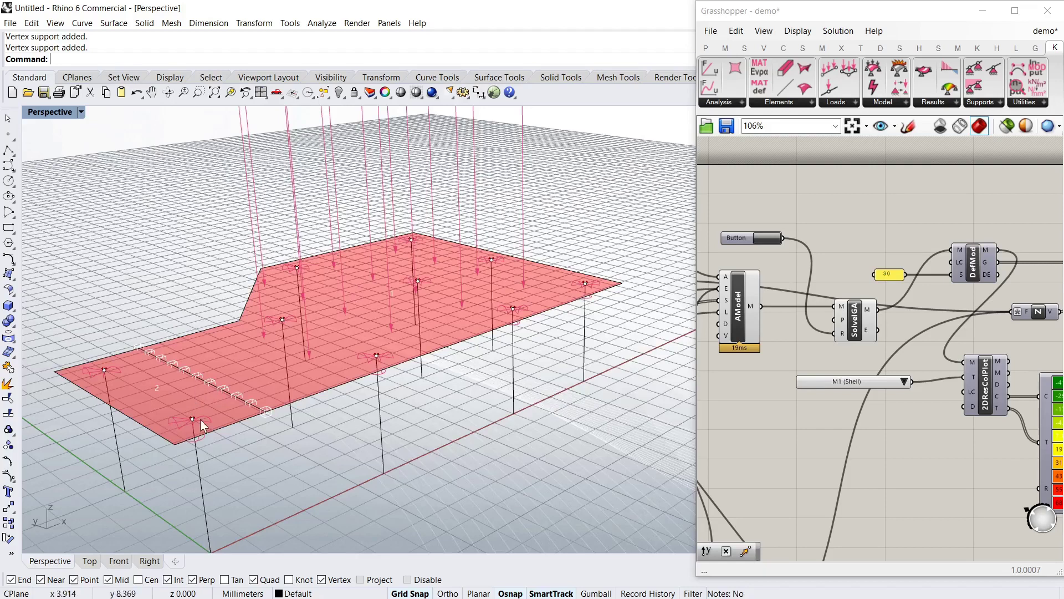
click(811, 282)
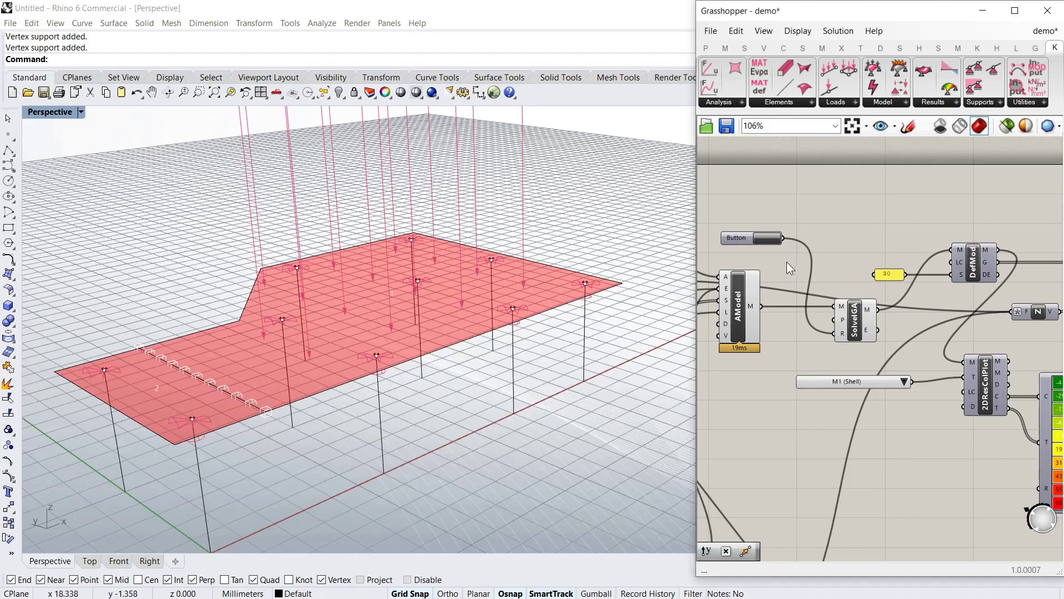
Step: Turn on the preview of the Extr component's extruded deformed slab and turn off the AModel component's preview
right_drag(1014, 299, 933, 277)
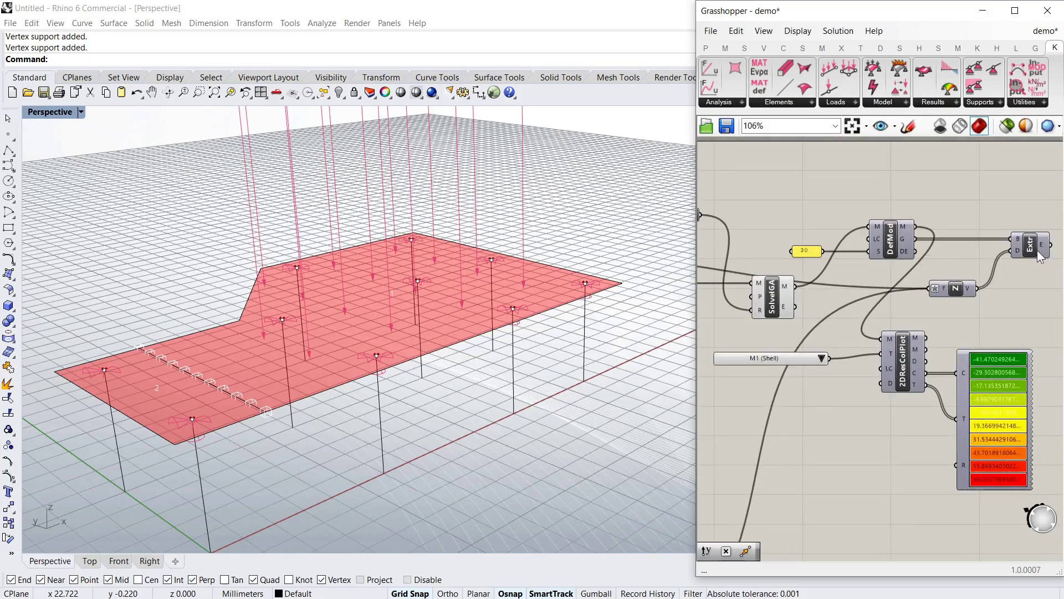
right_click(1018, 249)
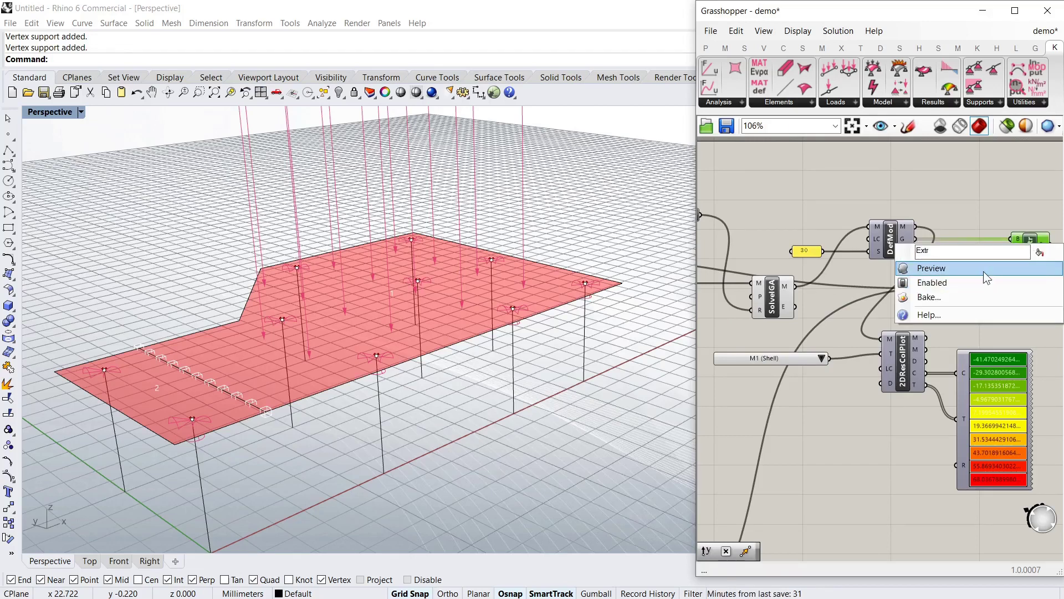
click(984, 267)
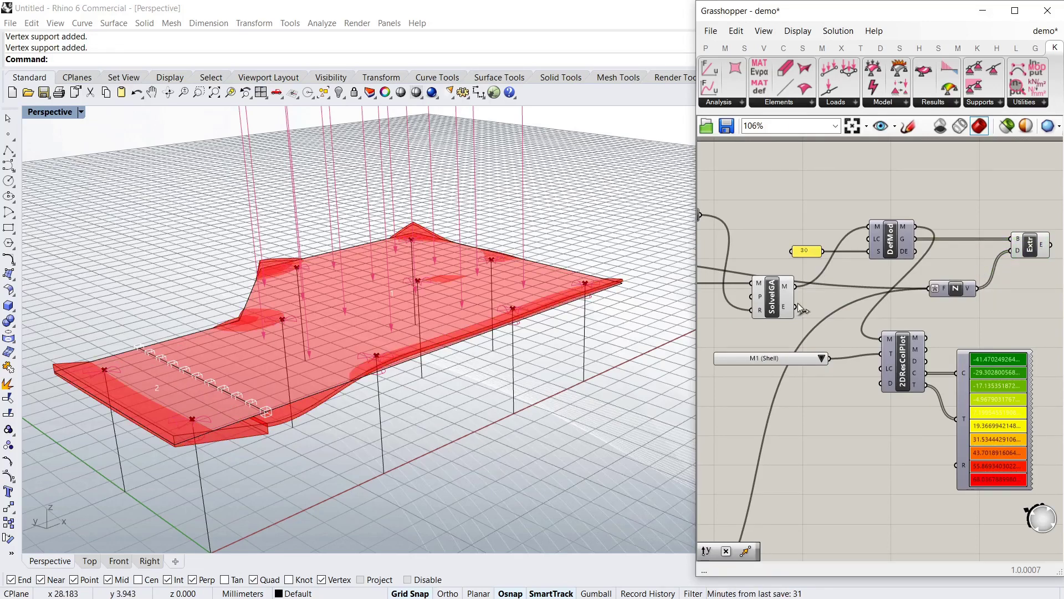
right_drag(802, 309, 904, 323)
right_click(770, 290)
click(793, 326)
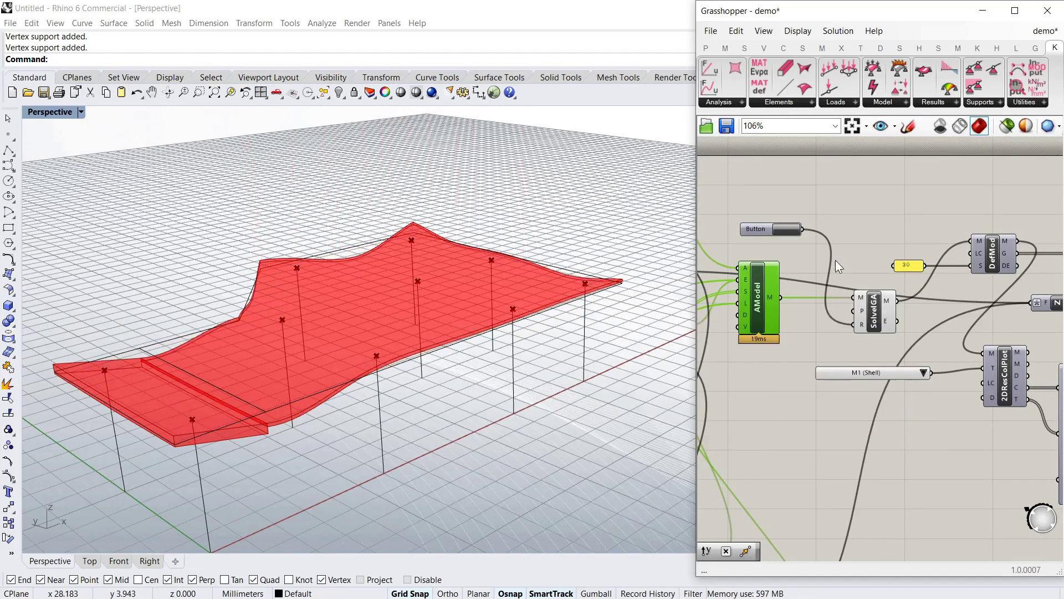
mouse_move(337, 343)
right_down()
mouse_move(258, 330)
mouse_move(301, 331)
mouse_move(329, 358)
right_up()
Step: Turn on the preview of the 2DResColPlot result plot and hide the Extr component's preview
right_drag(883, 241, 757, 207)
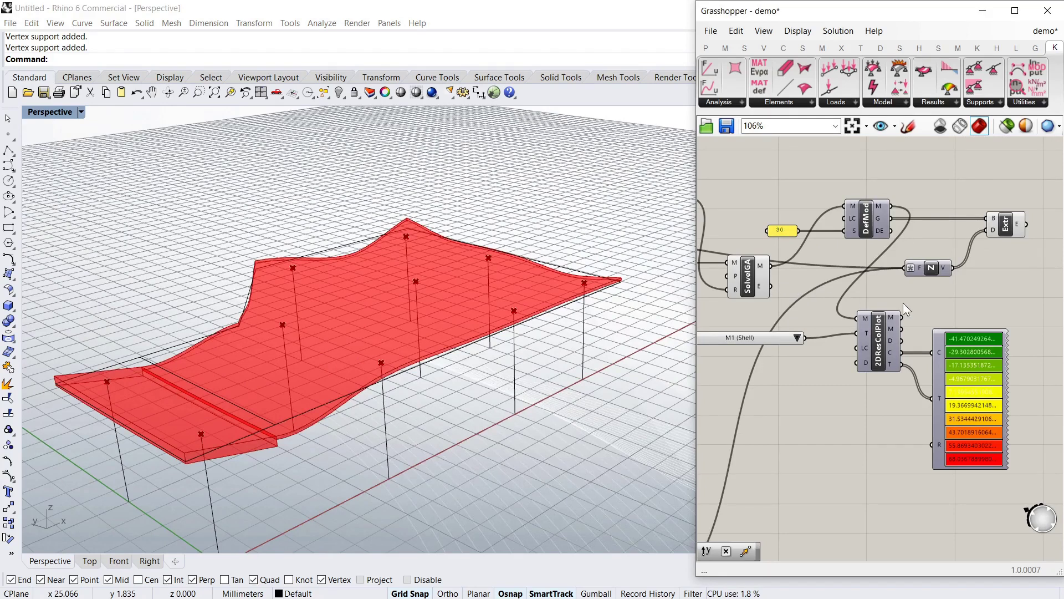
right_click(881, 334)
click(893, 361)
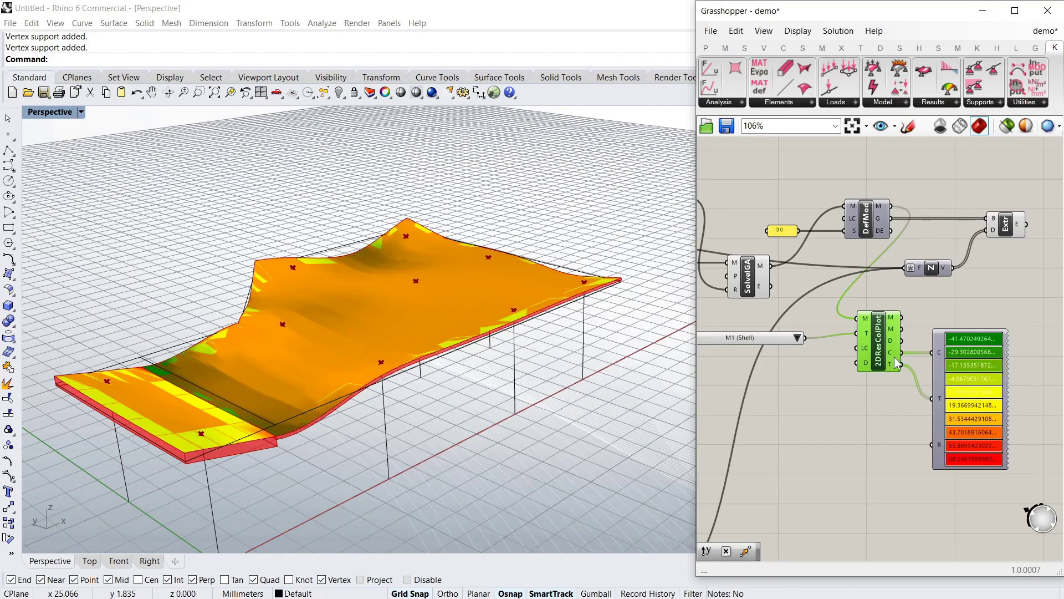
right_click(1001, 229)
click(992, 249)
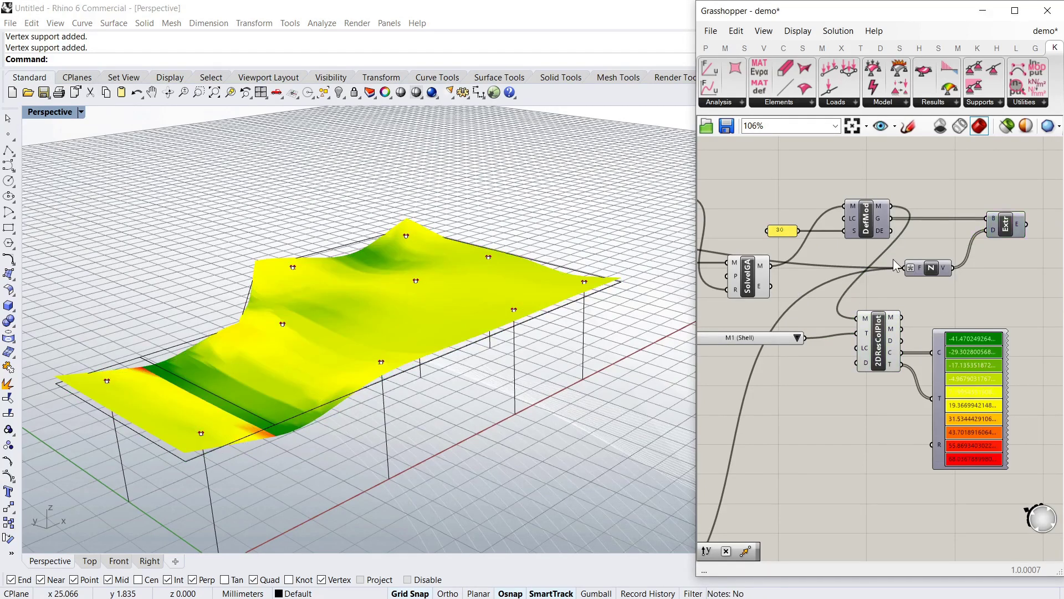
right_drag(311, 344, 333, 383)
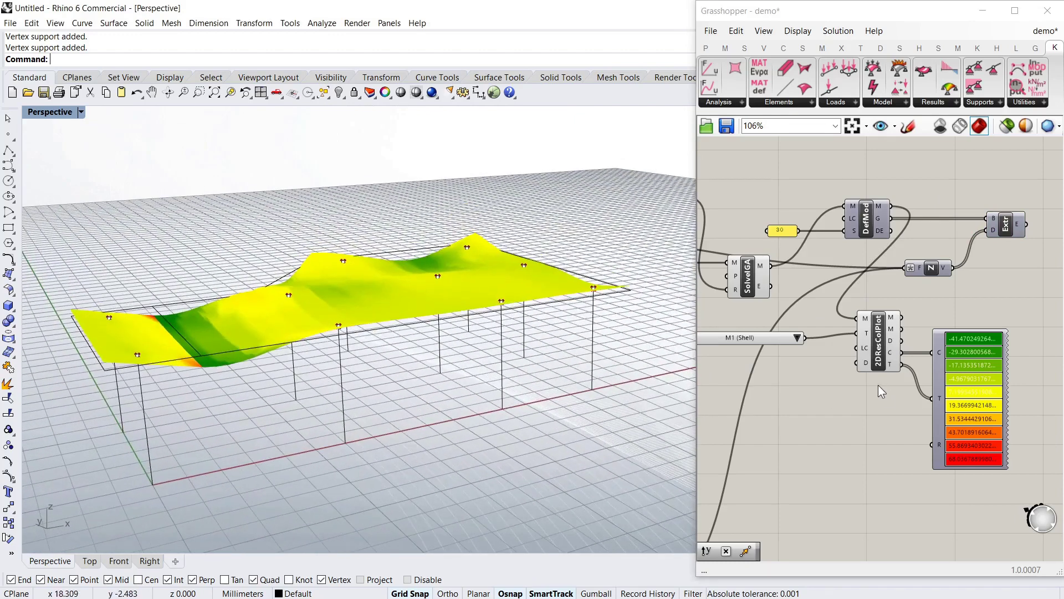
Step: Switch the plotted result type to M2 (Shell), to Z Displacement, and finally to P_M2 (Shell)
click(798, 338)
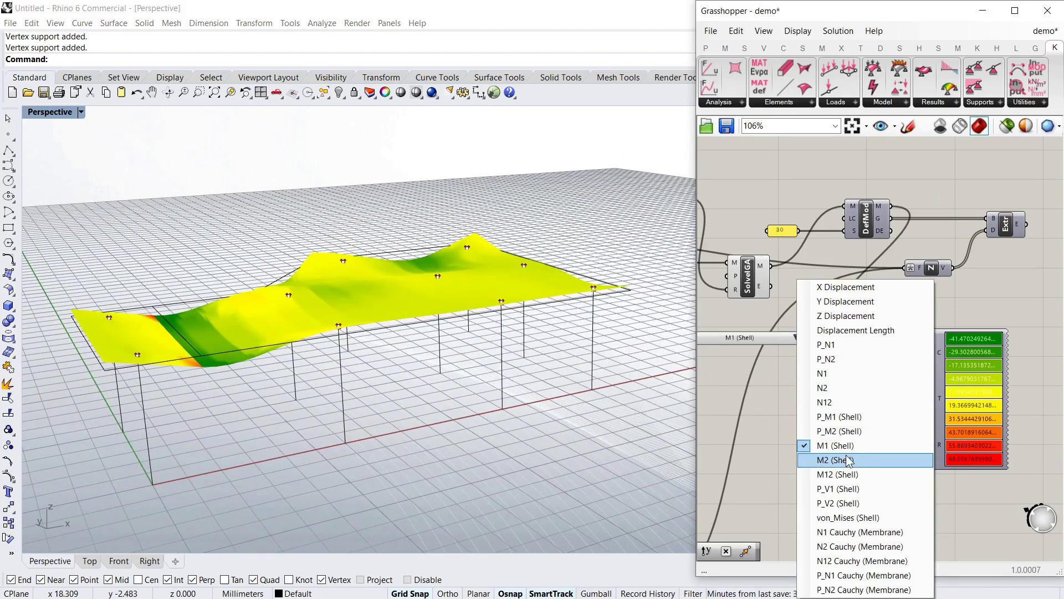
click(835, 457)
click(799, 338)
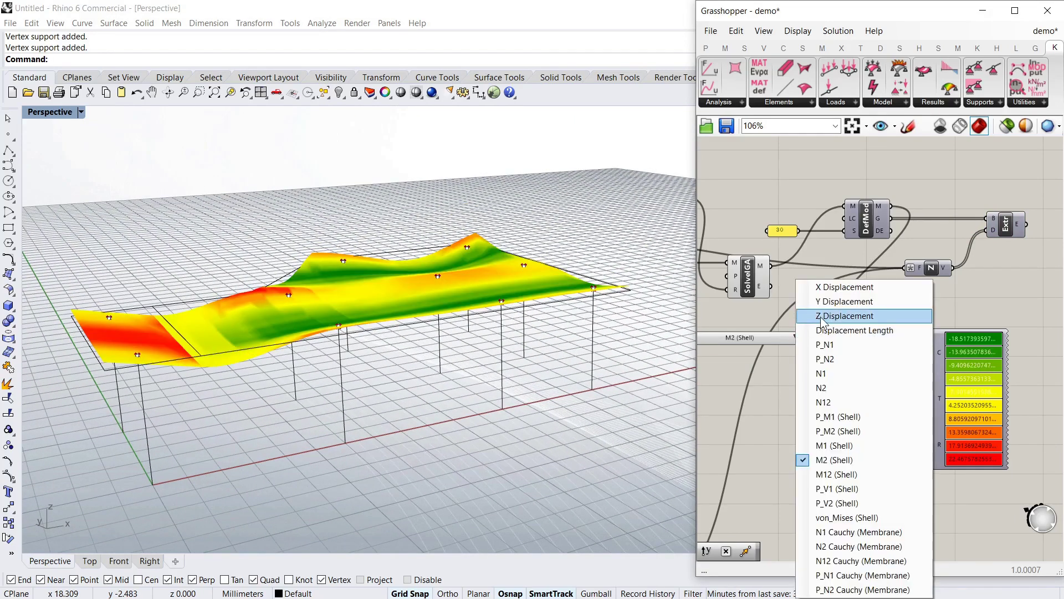
click(845, 314)
click(799, 338)
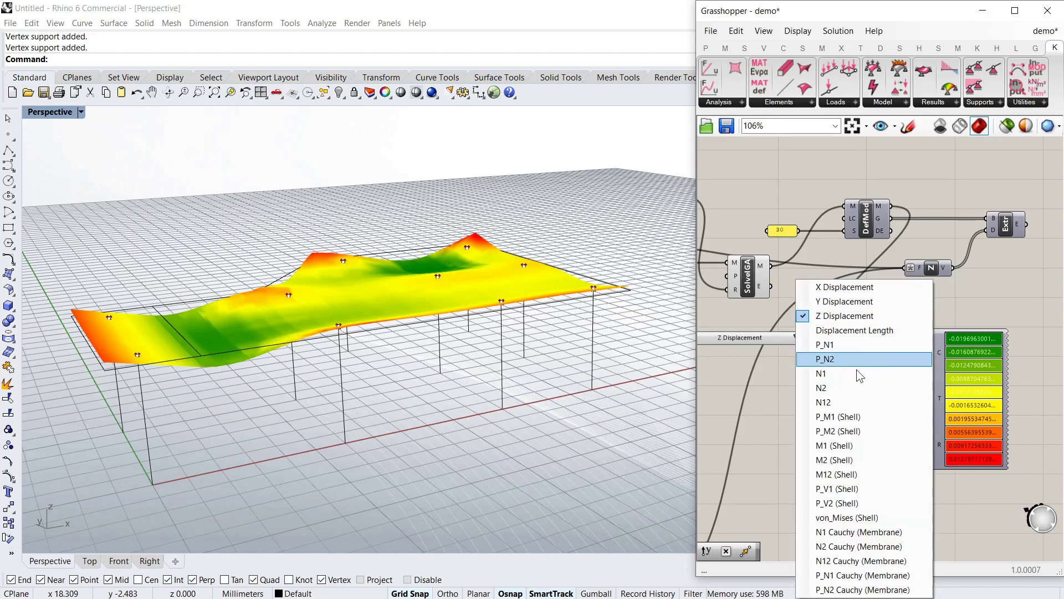
click(856, 432)
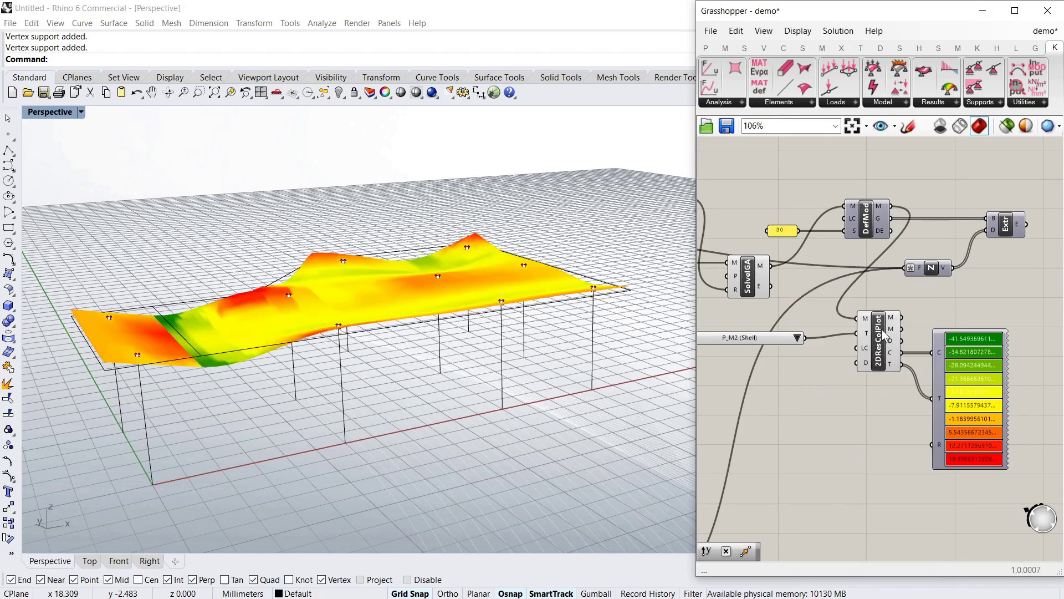
Step: Display the extruded deformed slab again in place of the coloured result plot
right_drag(810, 291, 880, 297)
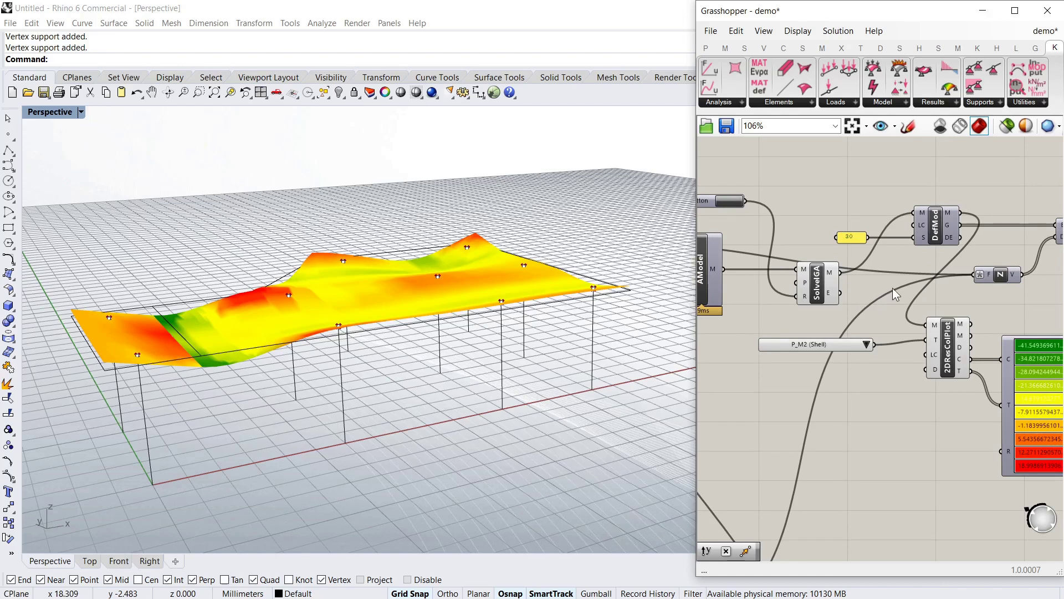
right_click(893, 288)
click(771, 319)
Step: Set the value panel between the SrfLoad and Boundary components to .2
scroll(884, 258, down, 6)
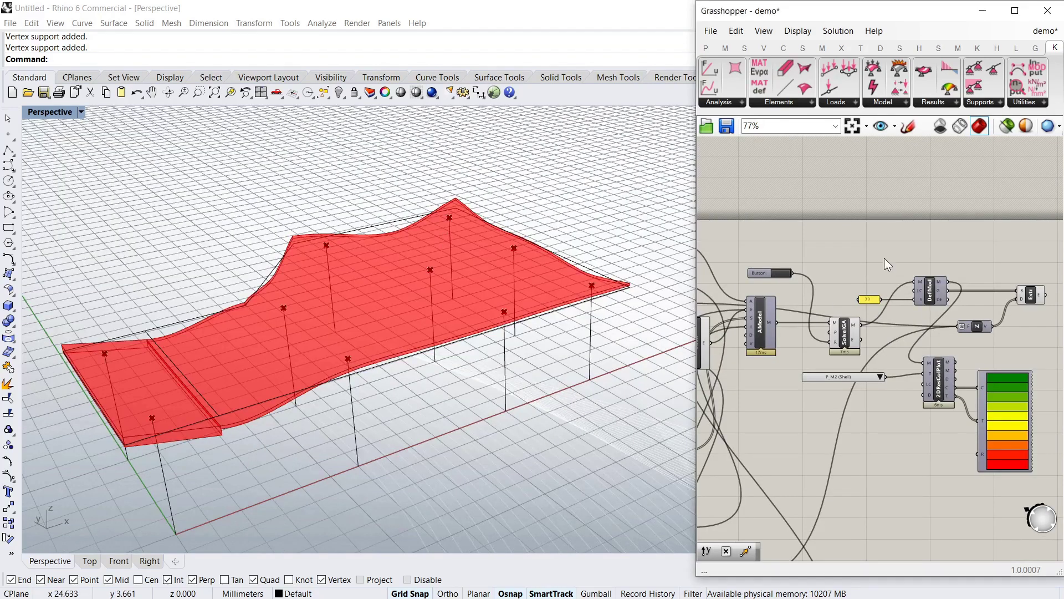
scroll(909, 408, up, 8)
double_click(818, 454)
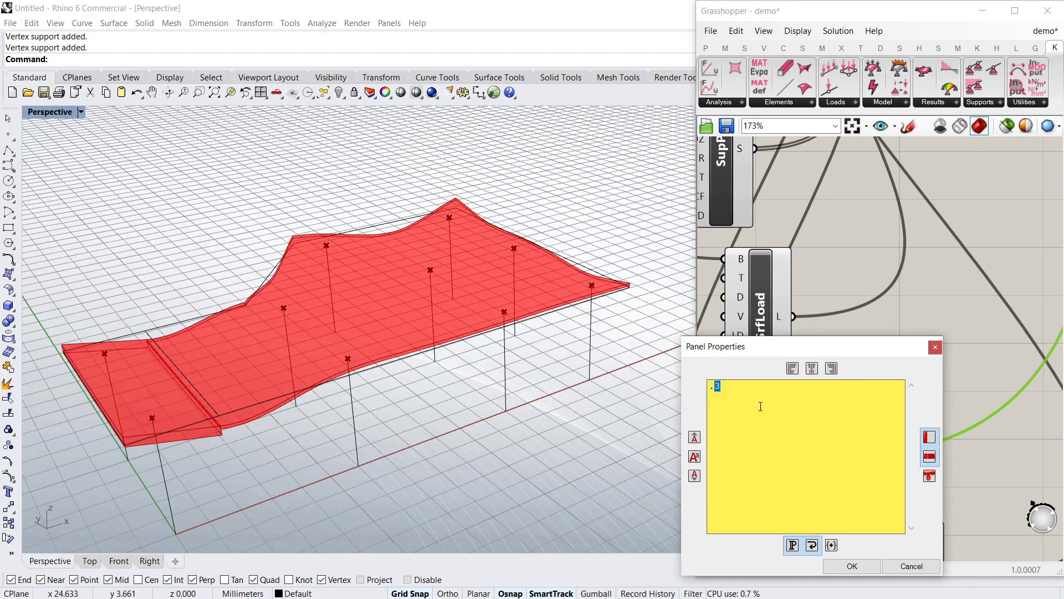
text(.2)
click(837, 564)
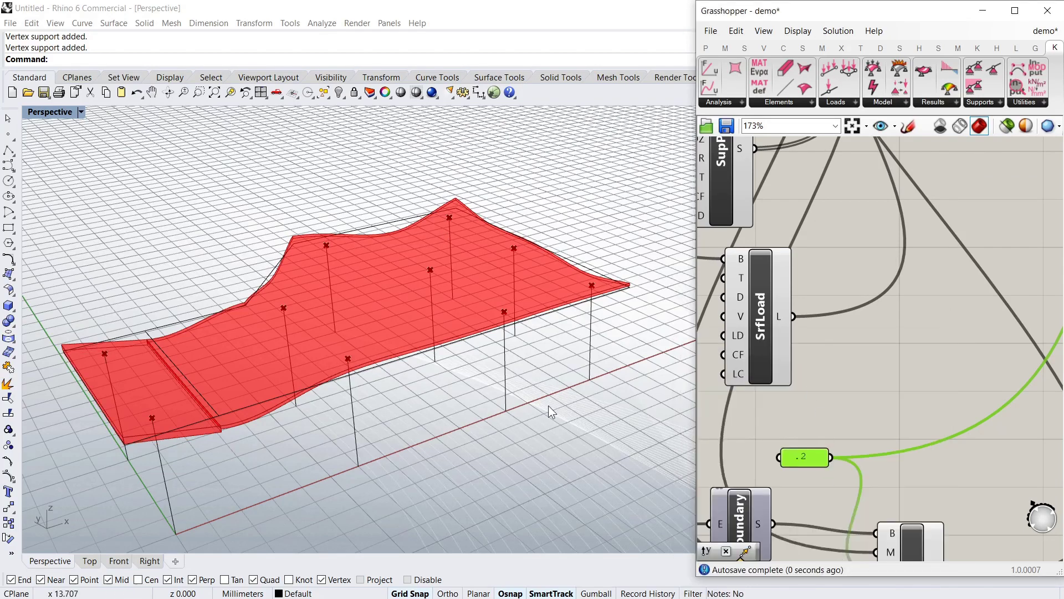
Step: Move the column and support point at the slab's far front corner along the front edge toward the neighbouring column
click(543, 350)
drag(563, 226, 665, 466)
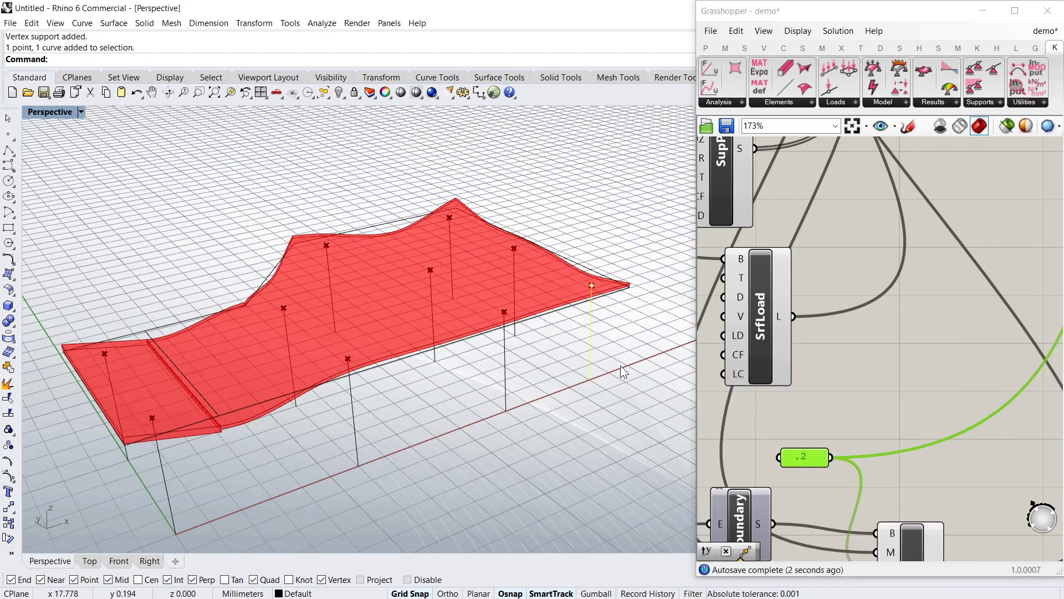
text(Move)
key(Return)
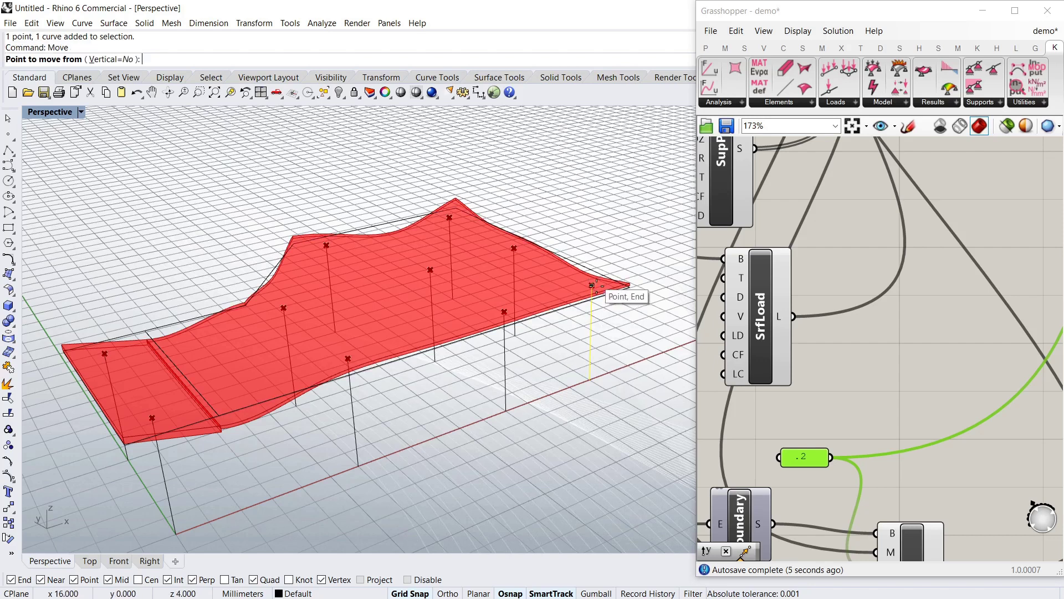
click(590, 379)
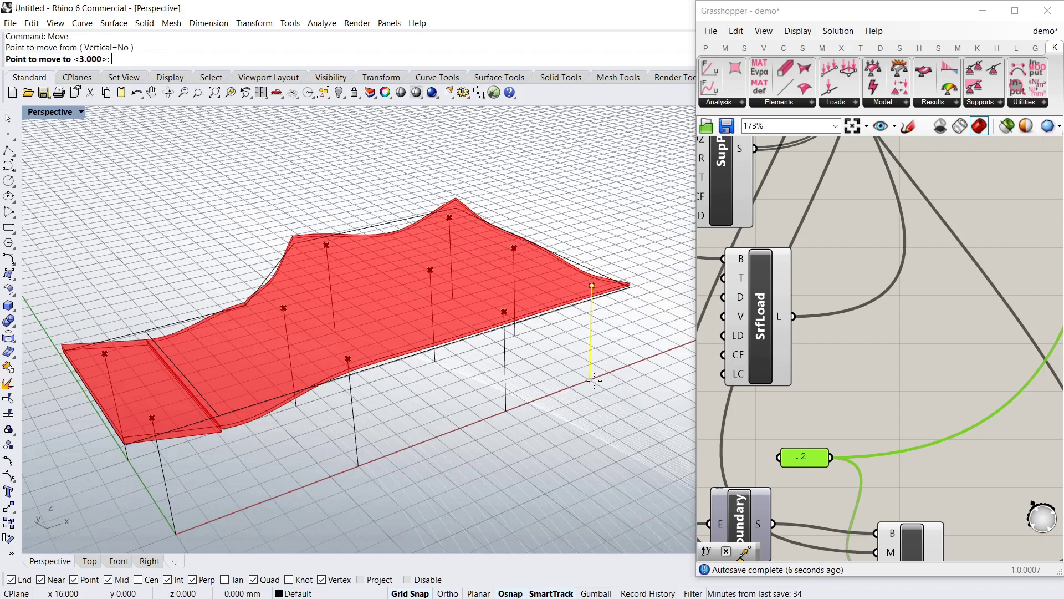
click(549, 394)
click(618, 398)
Step: Re-run the SolveIGA analysis for the modified slab and column layout
scroll(618, 398, down, 3)
click(840, 379)
scroll(953, 242, down, 3)
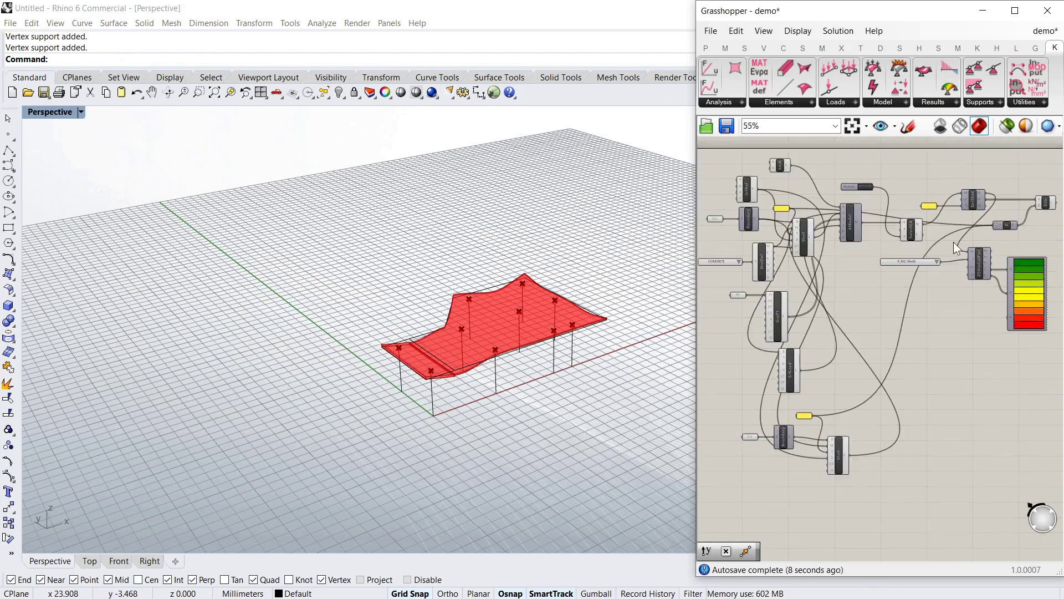
scroll(839, 229, up, 3)
scroll(467, 332, up, 3)
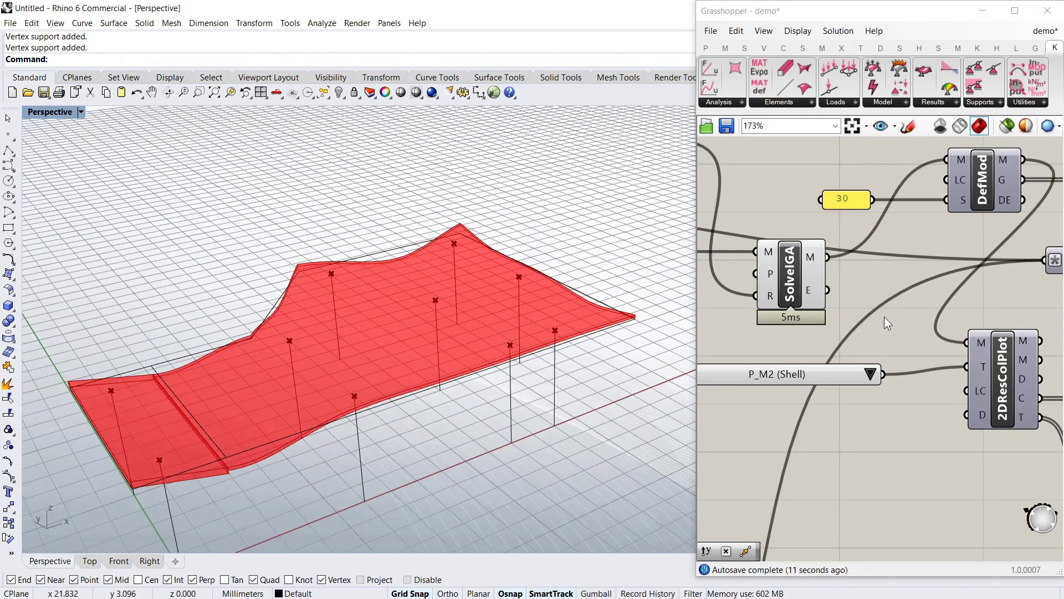
scroll(873, 366, down, 5)
scroll(762, 252, up, 3)
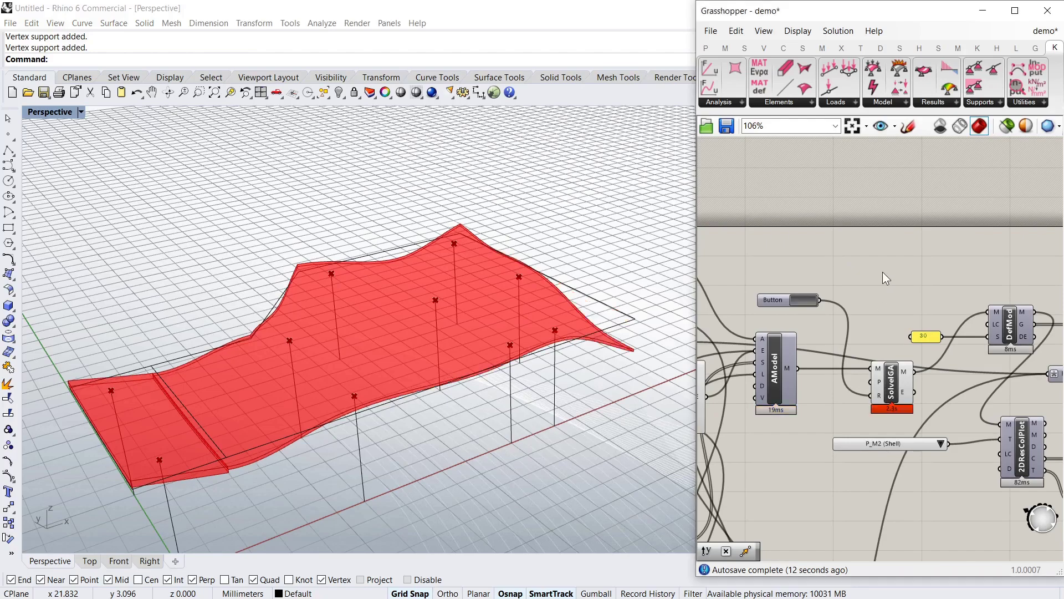
right_drag(664, 375, 314, 368)
scroll(187, 453, up, 2)
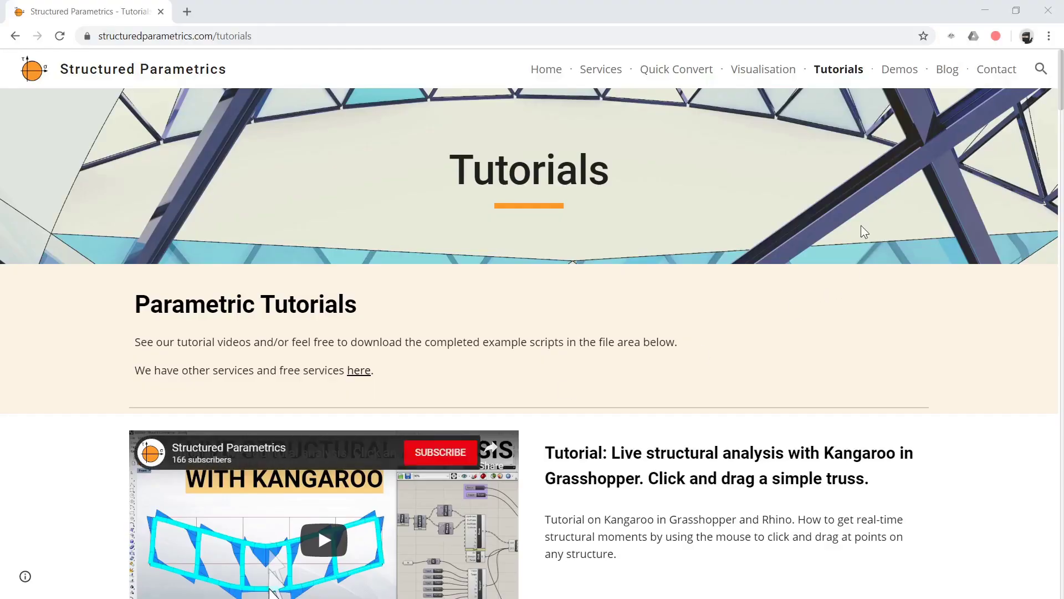
Step: Switch to Chrome and look through the Structured Parametrics tutorials page, including the free tutorial script downloads
click(965, 345)
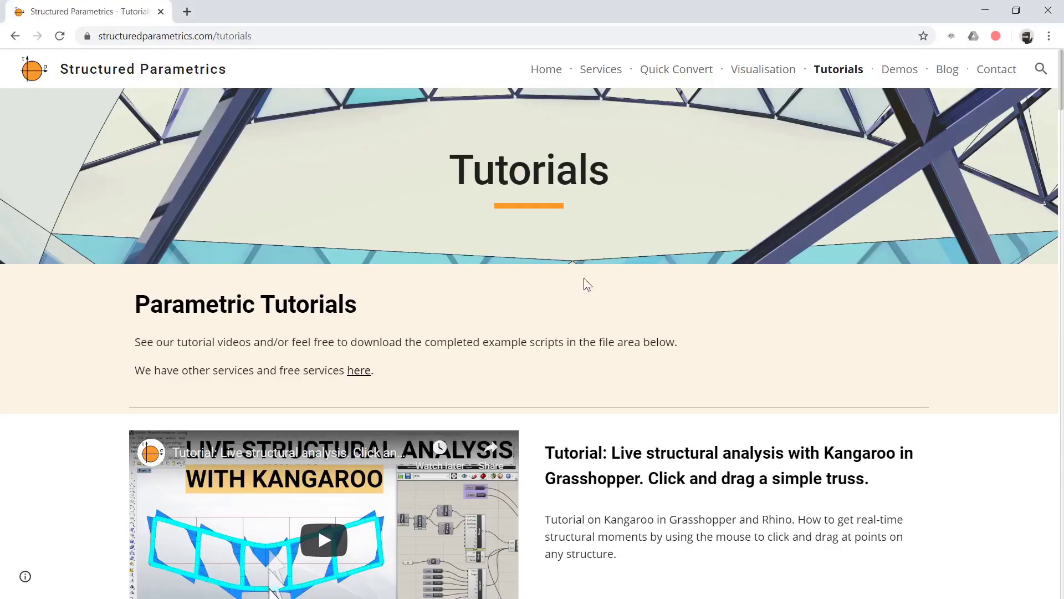
scroll(861, 403, down, 20)
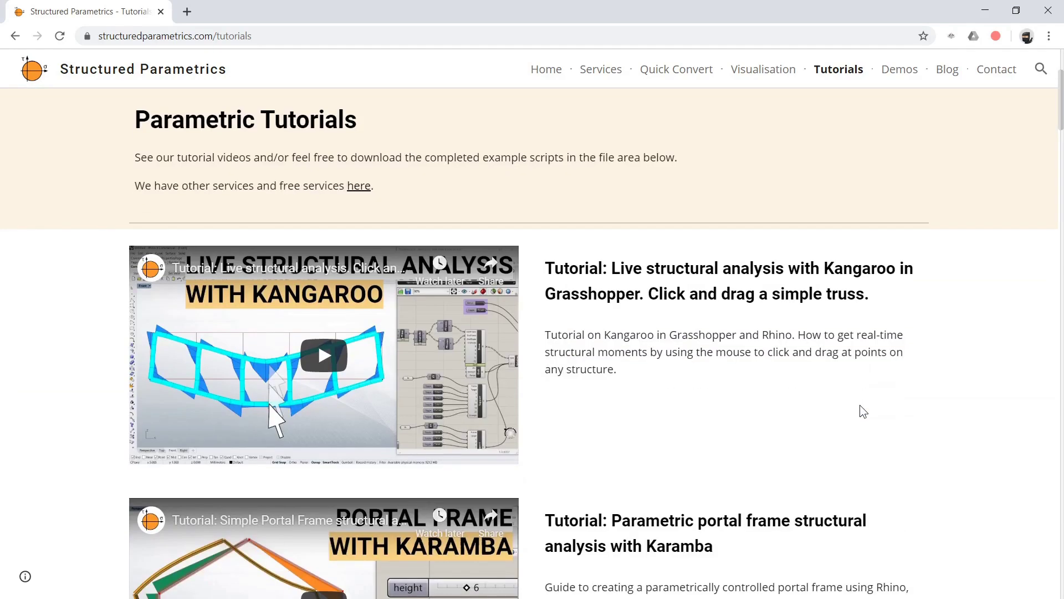
scroll(779, 401, down, 20)
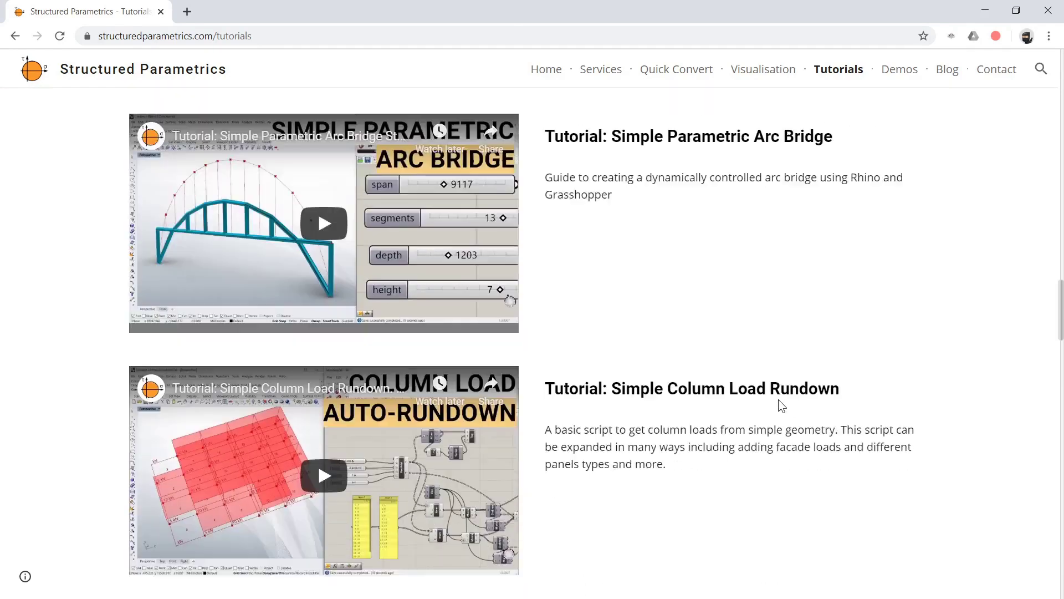
scroll(778, 399, down, 10)
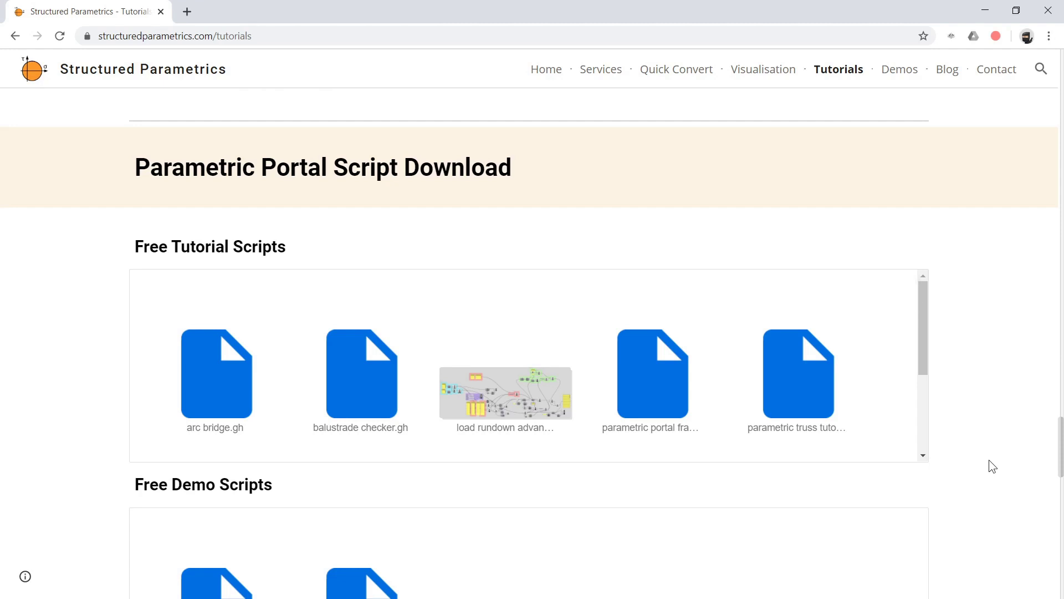
scroll(1010, 463, up, 20)
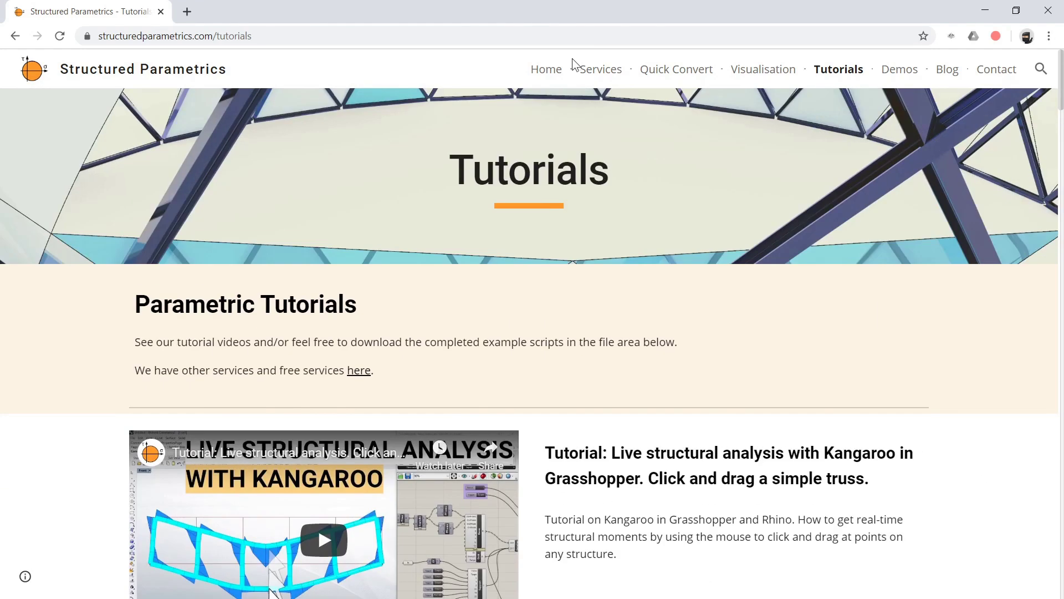
Step: Go to the Structured Parametrics home page and look through the described services
key(alt+Left)
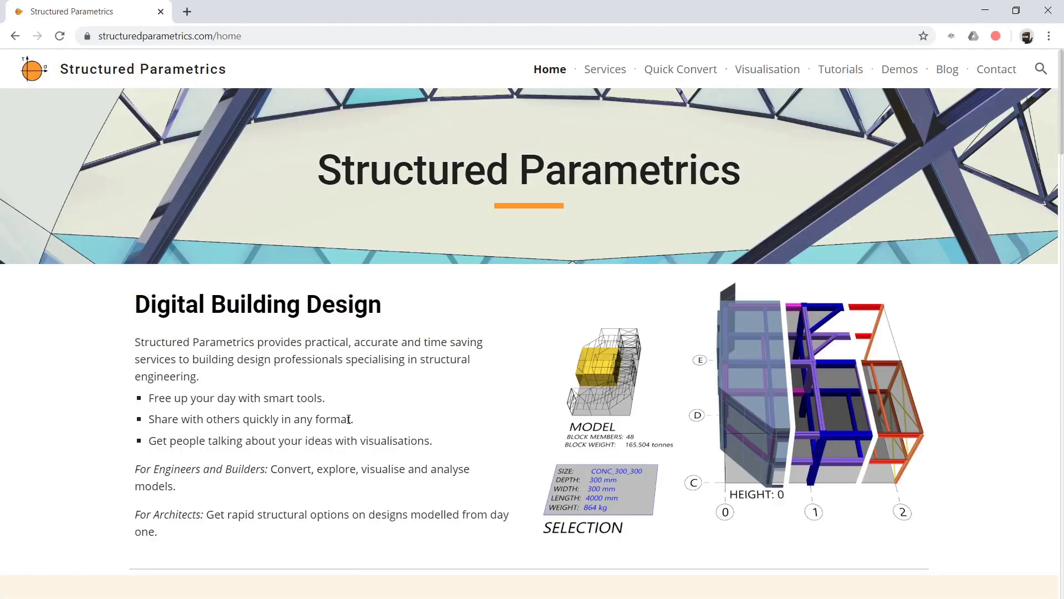
scroll(372, 413, down, 10)
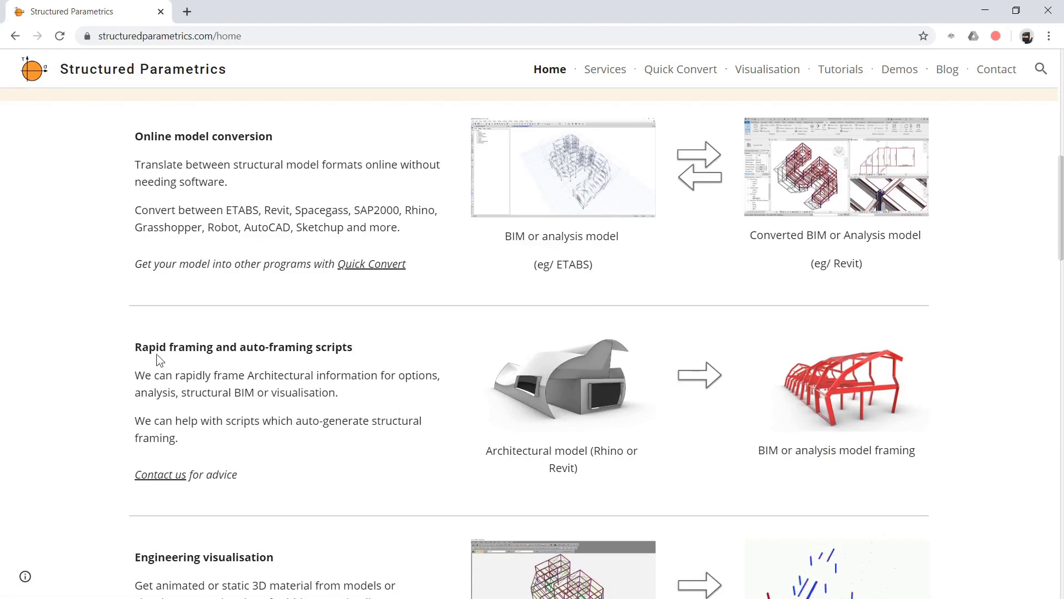
scroll(408, 394, down, 3)
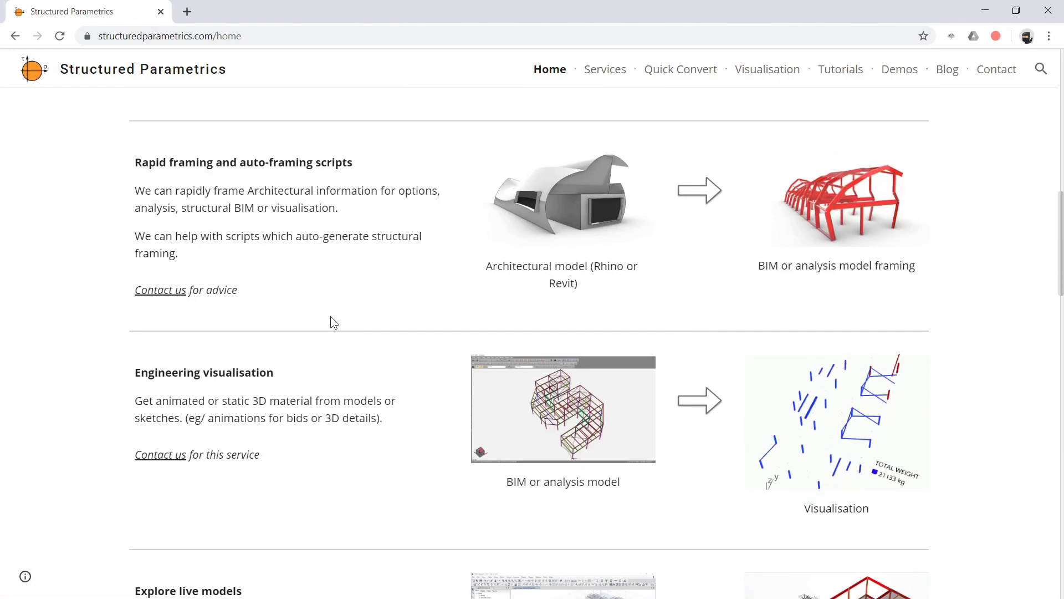
Step: Look through the remaining home page services: engineering visualisation, live models, reinforcement modelling and Model to PDF to Model
scroll(960, 435, down, 3)
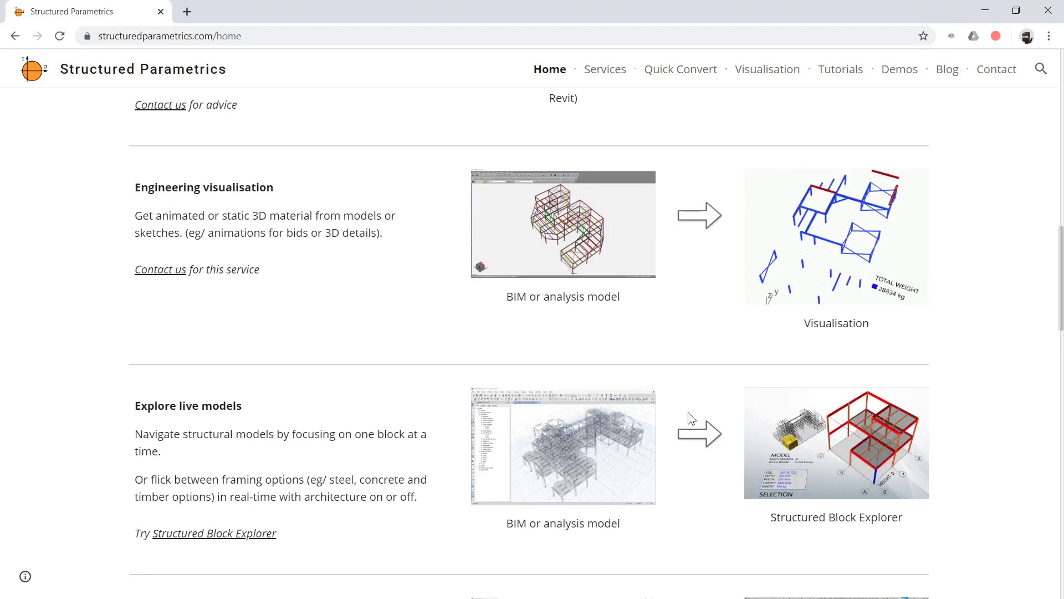
scroll(621, 429, down, 3)
scroll(340, 422, down, 3)
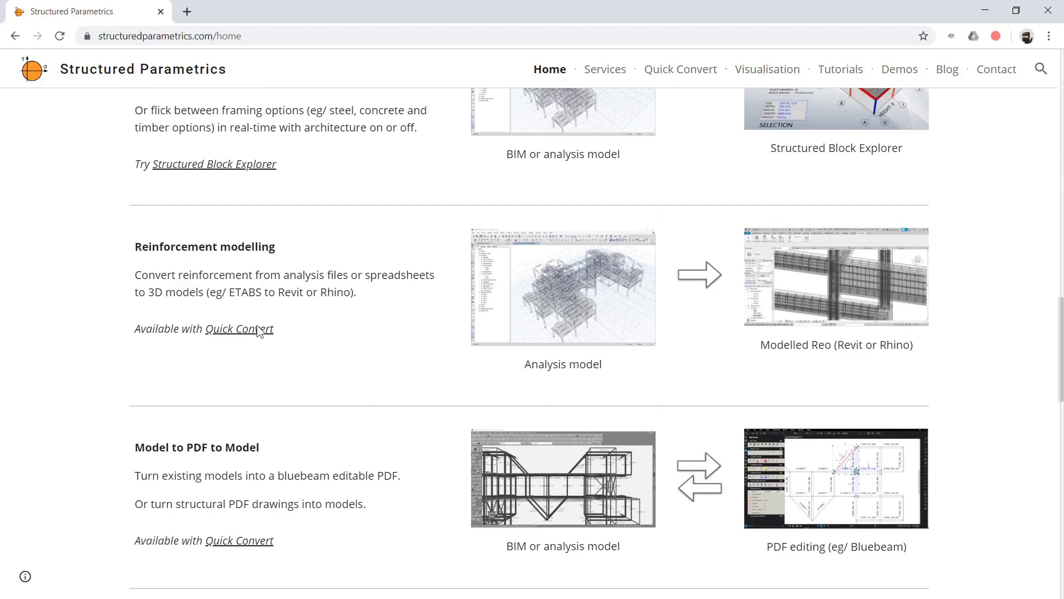
scroll(340, 455, down, 3)
scroll(474, 454, up, 15)
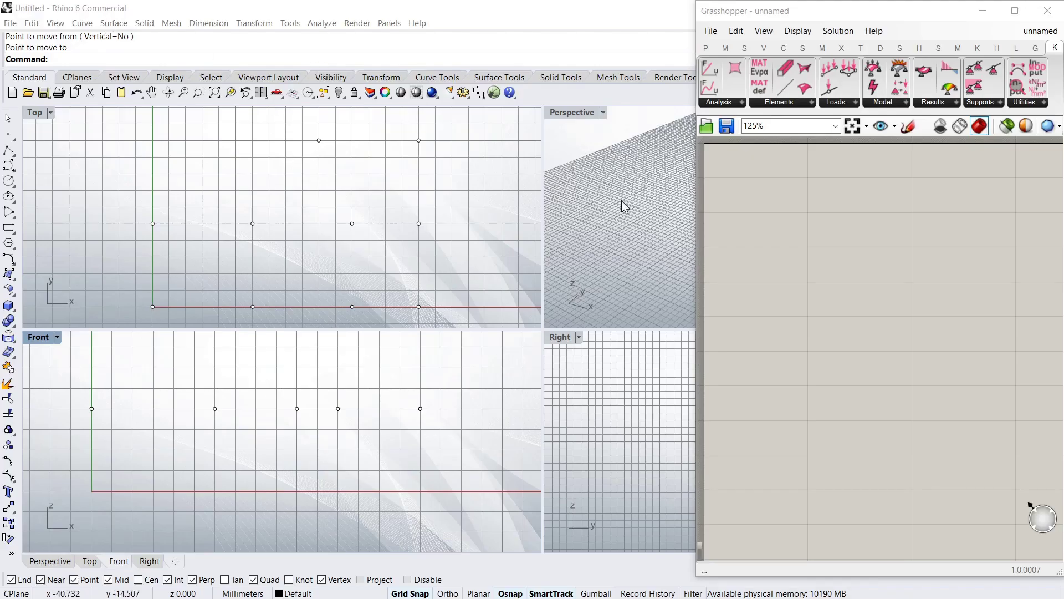
Step: Switch to Rhino and draw a vertical 4 mm column line in the Front view from the raised origin point down to z = 0
click(321, 250)
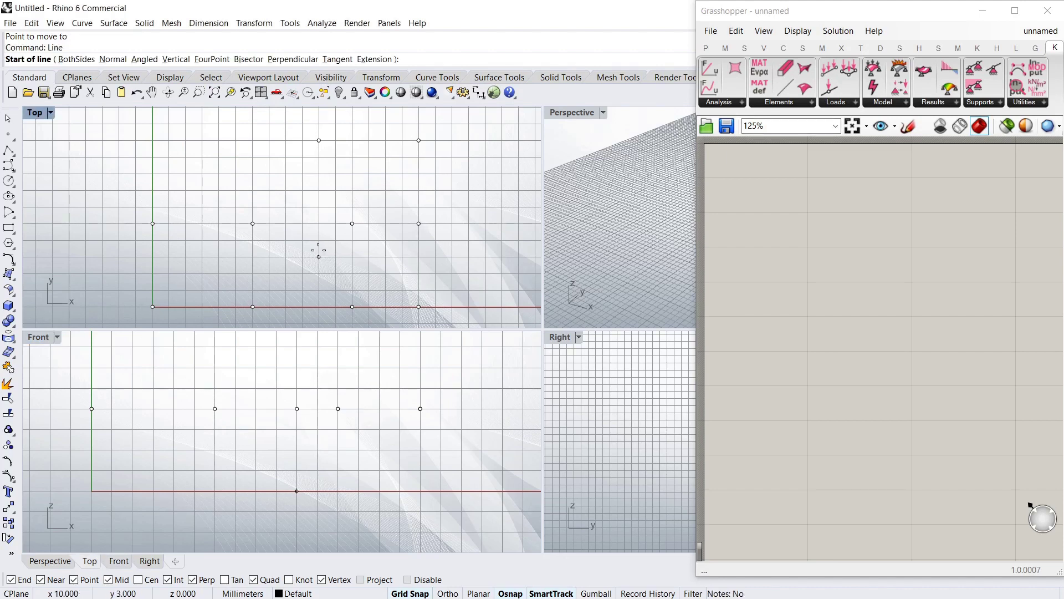
key(Return)
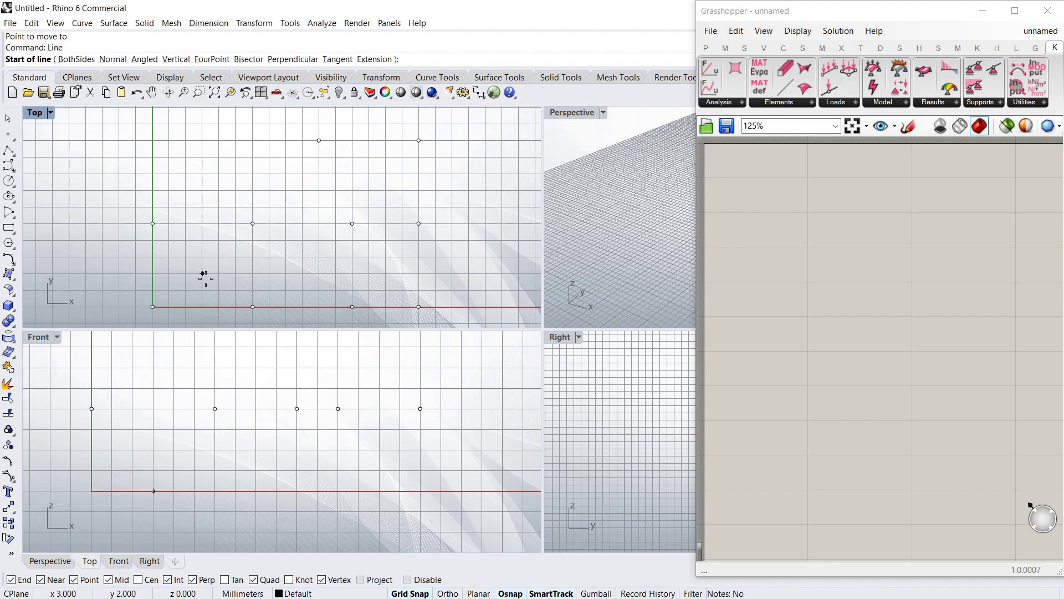
click(91, 409)
click(92, 491)
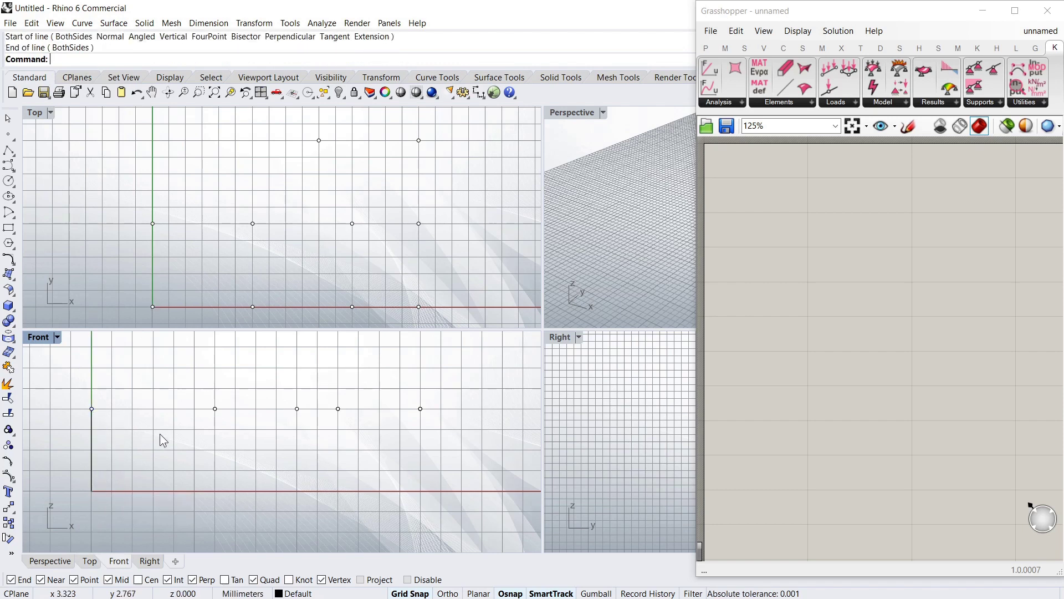
Step: Copy the column line from its top end to each of the other points in the Top view
drag(136, 458, 53, 444)
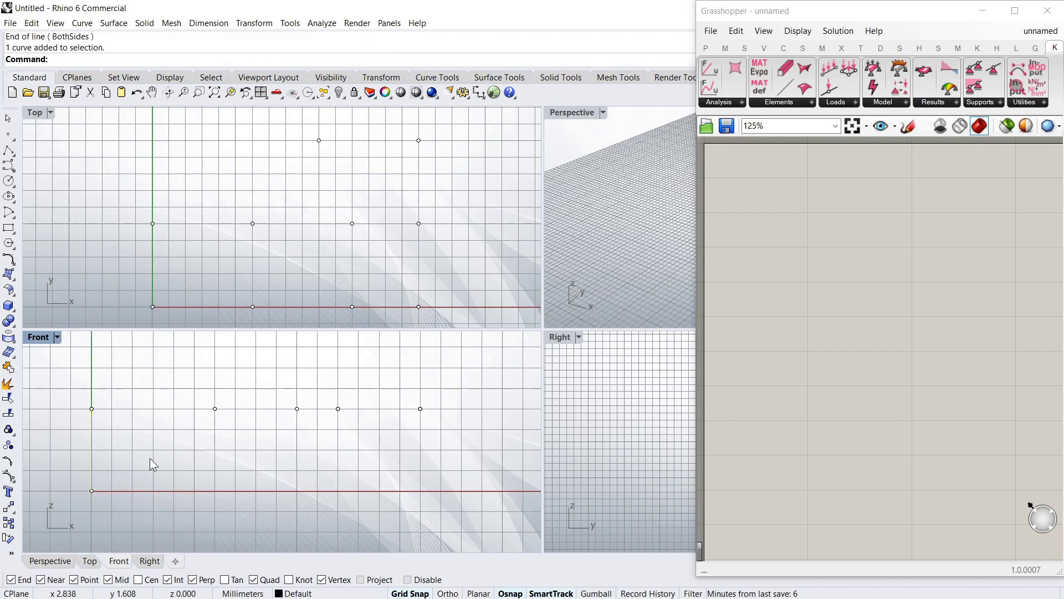
text(Copy)
key(Return)
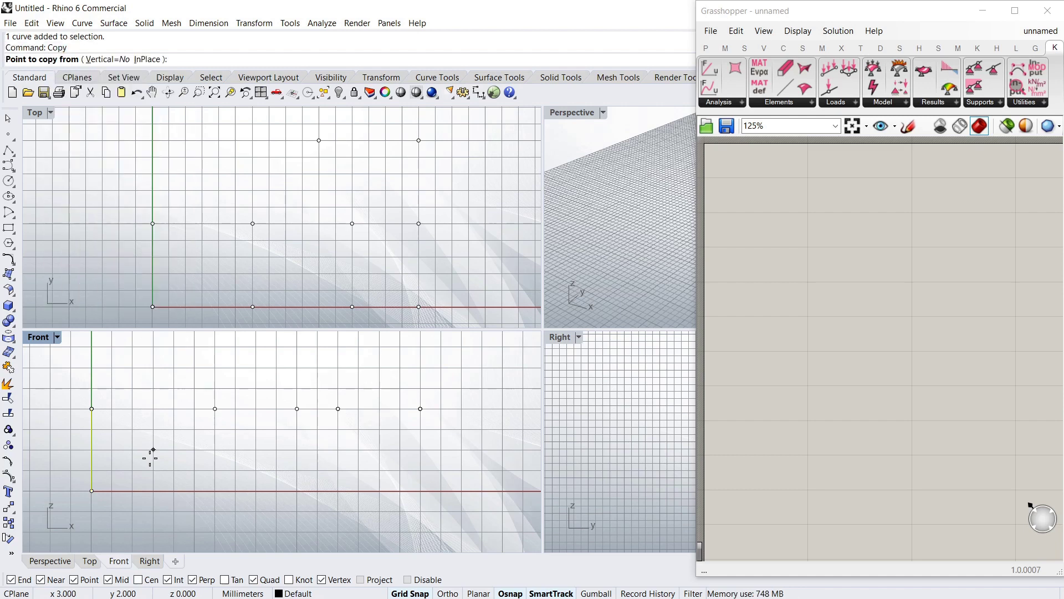
click(94, 409)
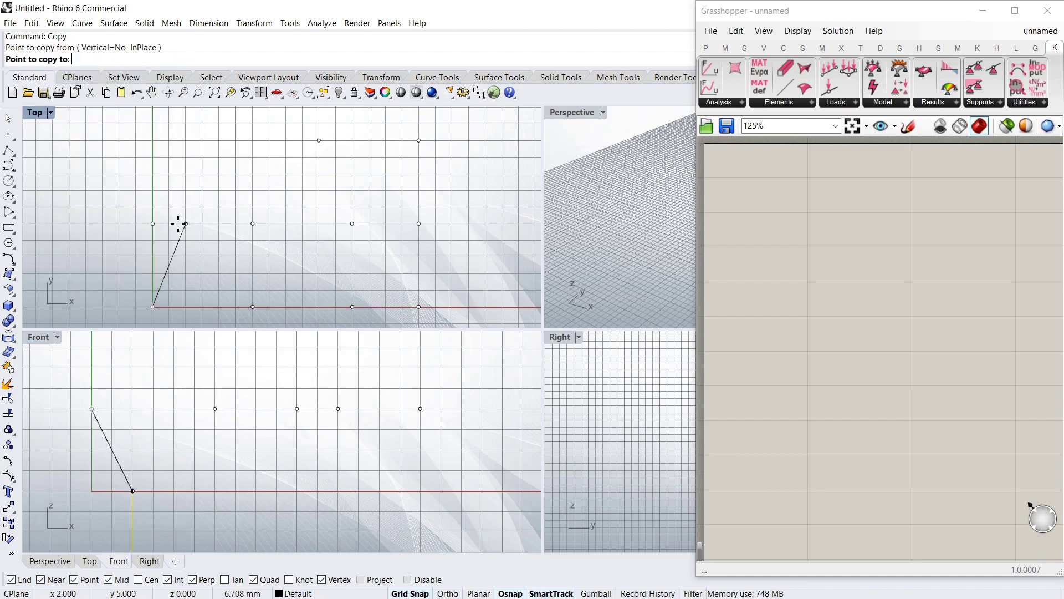
click(253, 224)
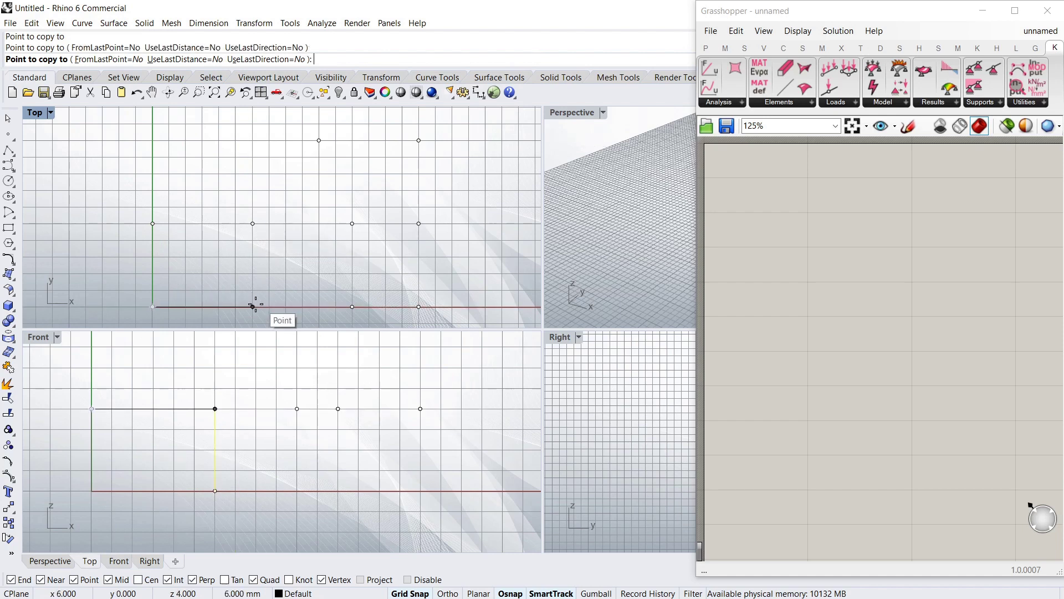
click(253, 306)
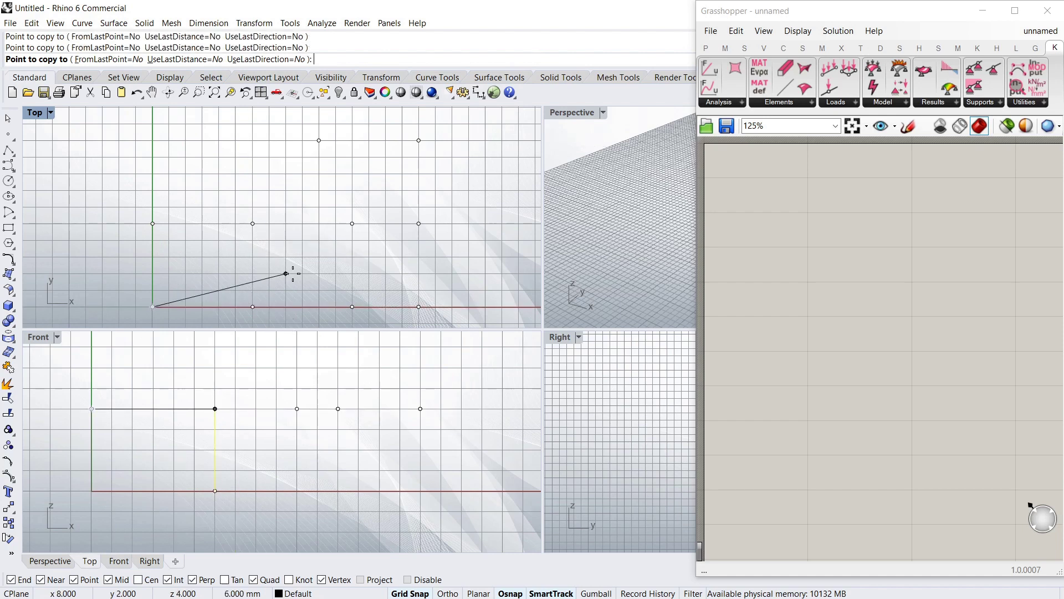
click(352, 307)
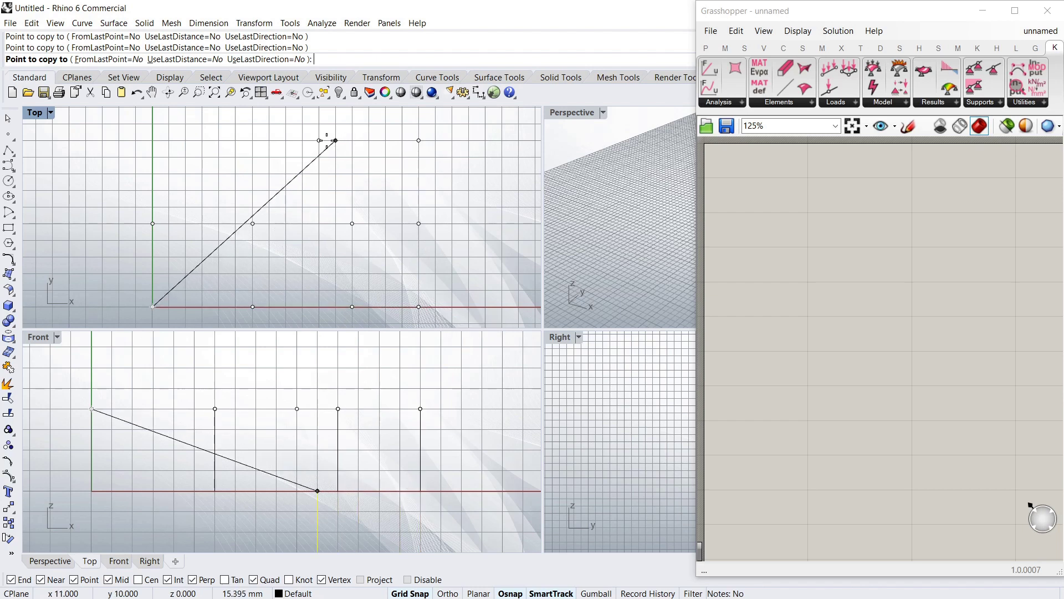
click(319, 140)
key(Return)
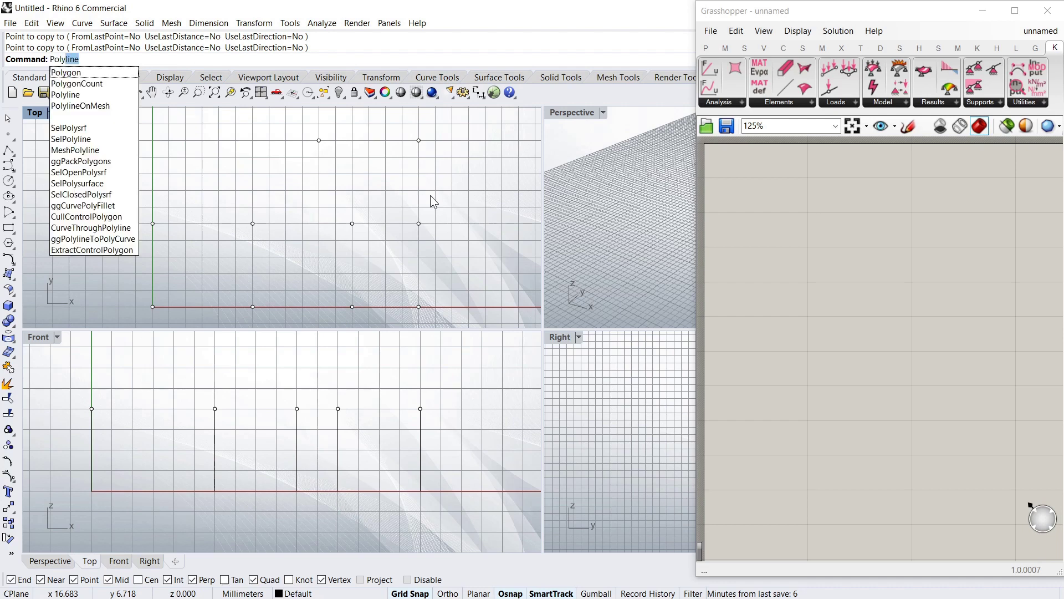
Step: Draw a closed slab outline polyline in the Top view, 1 mm outside the outer points, with a diagonal edge from (9, 11) to (5, 6)
key(Return)
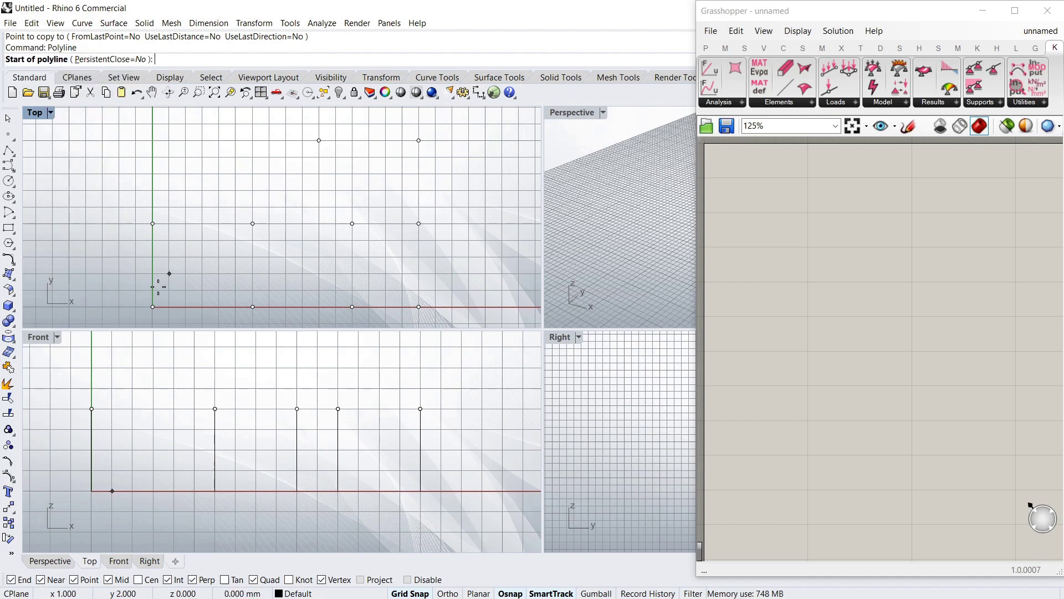
click(136, 322)
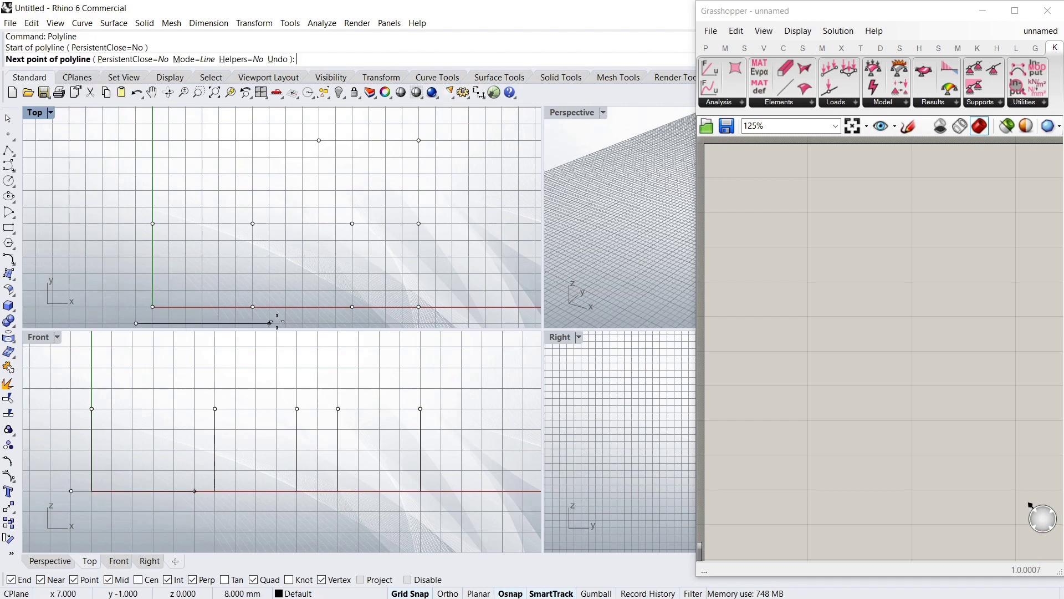
click(436, 323)
click(436, 124)
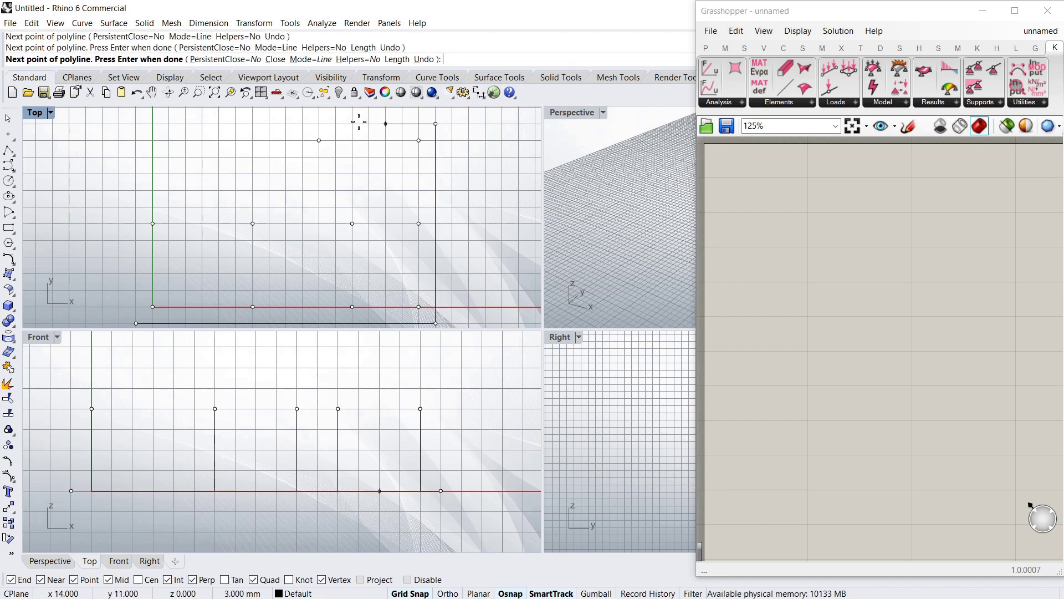
click(302, 123)
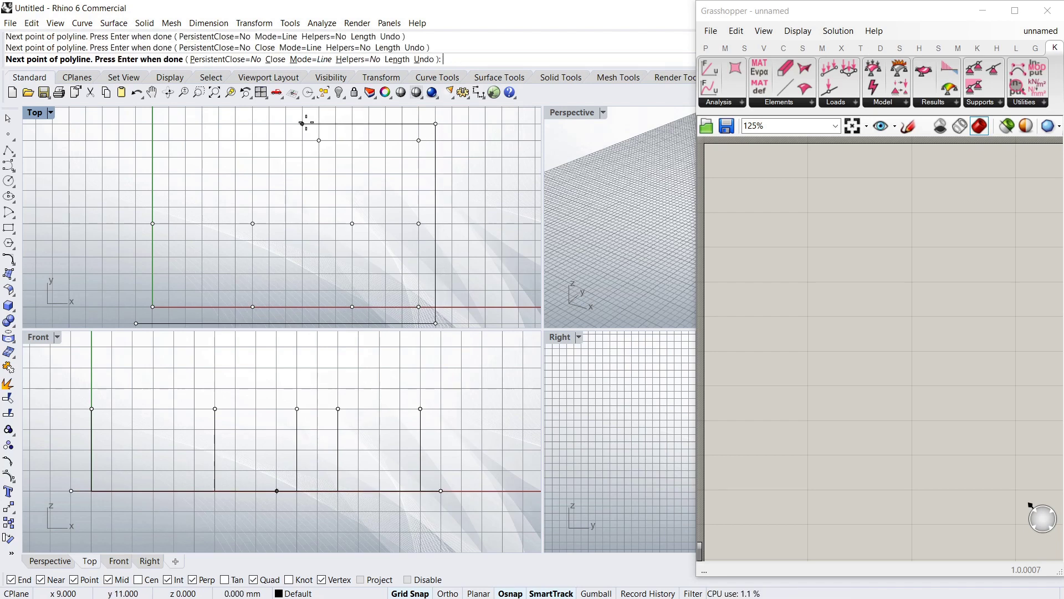
click(236, 207)
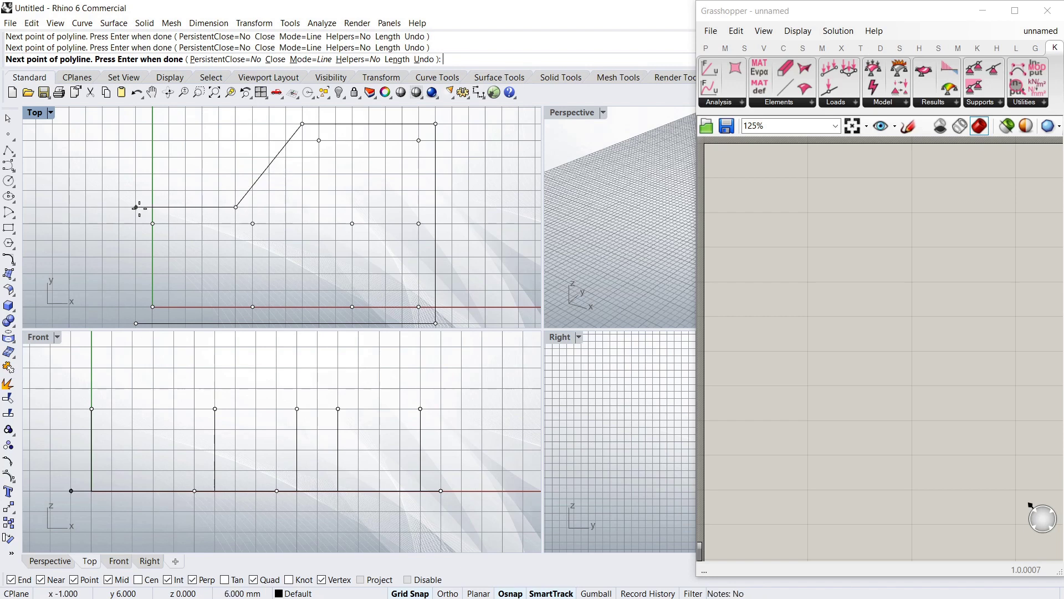
click(136, 323)
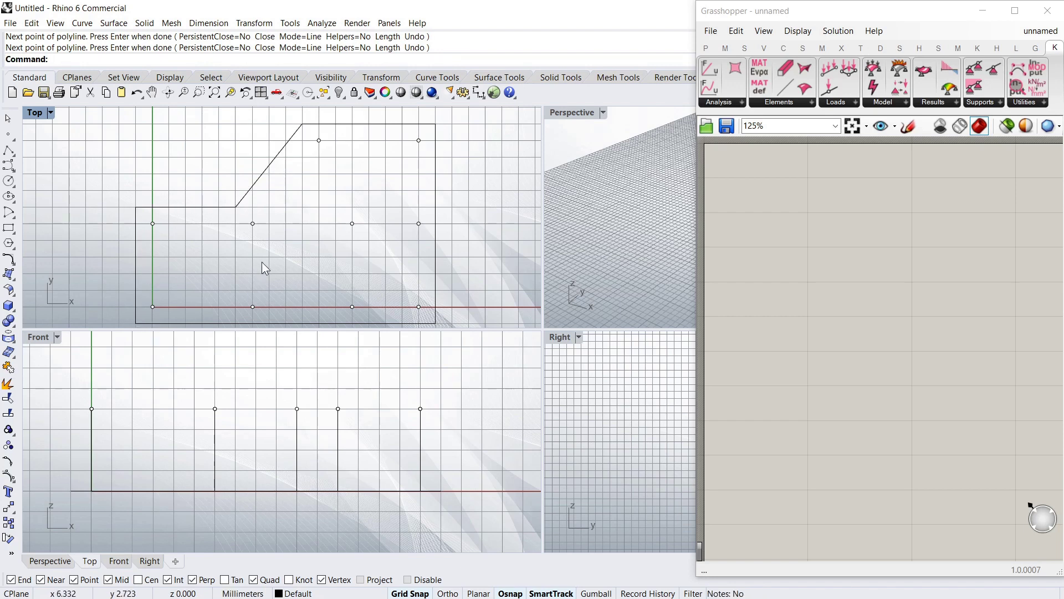
Step: Add a Curve parameter to the Grasshopper canvas and reference the slab outline polyline in it
double_click(809, 258)
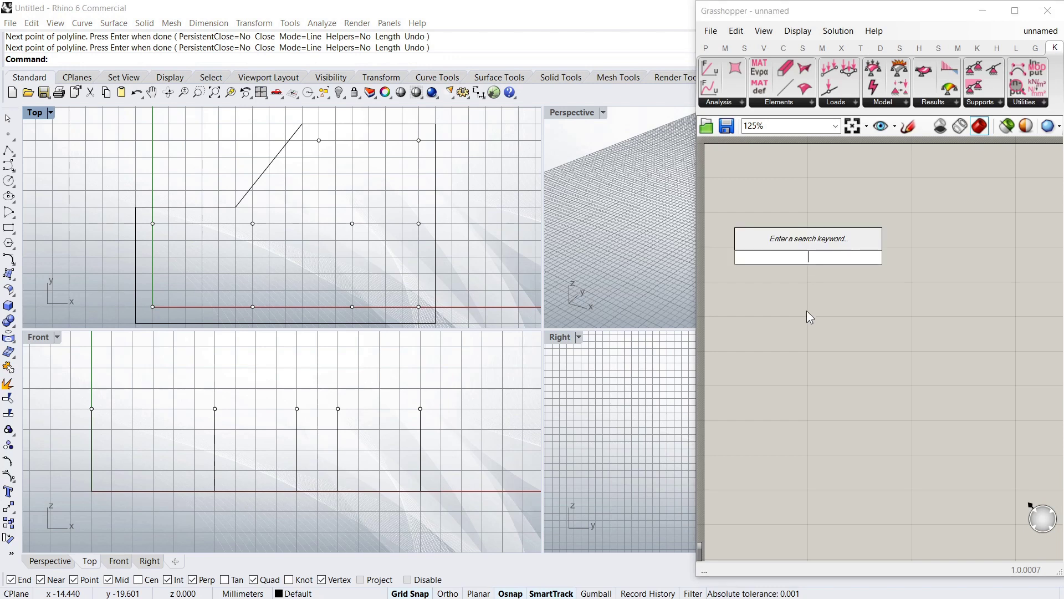
text(cr)
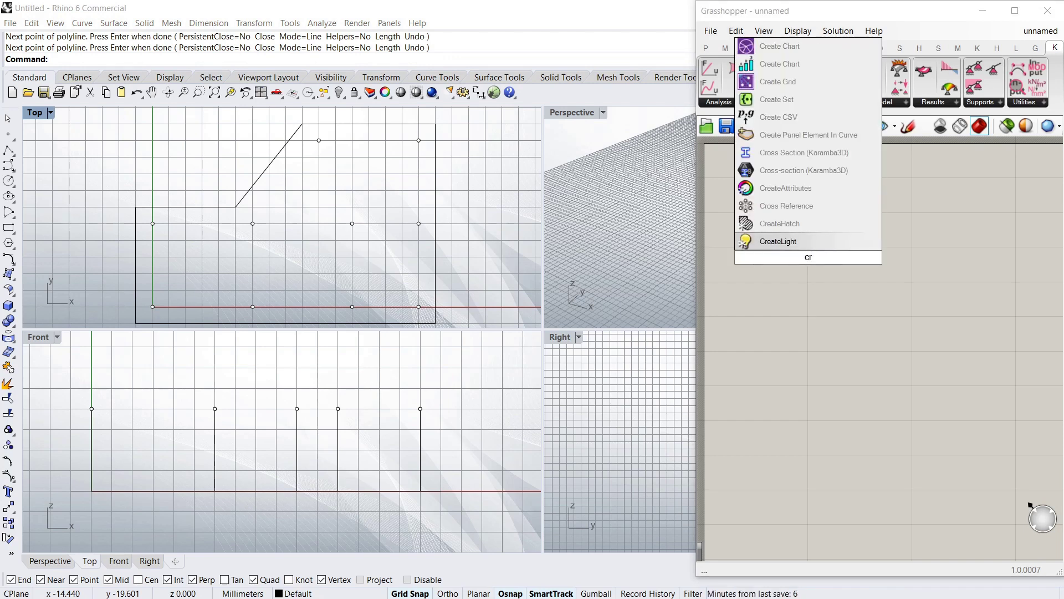
text(v)
key(Return)
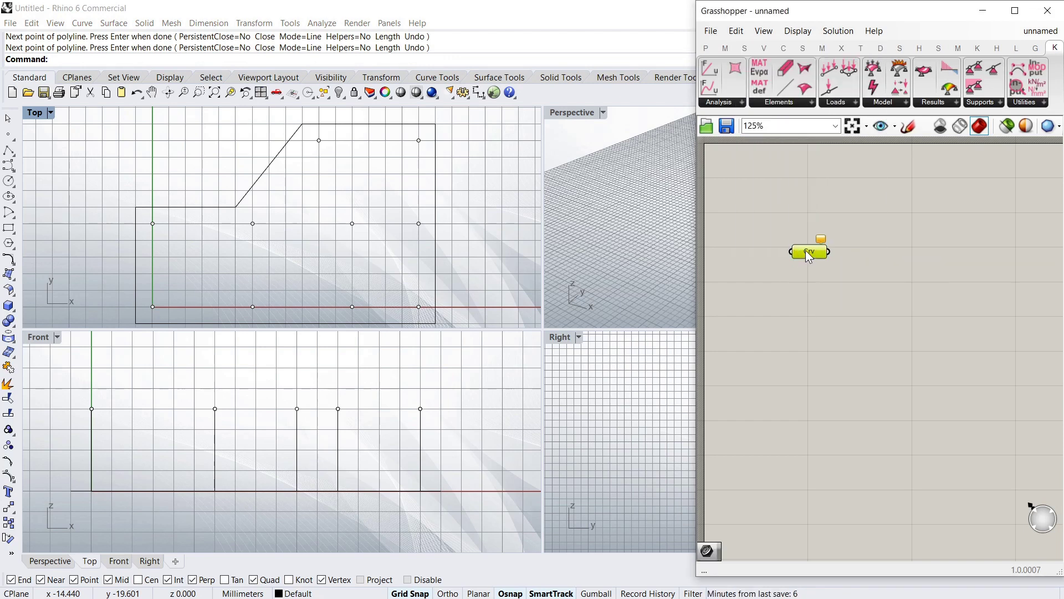
right_click(809, 254)
click(832, 428)
click(435, 177)
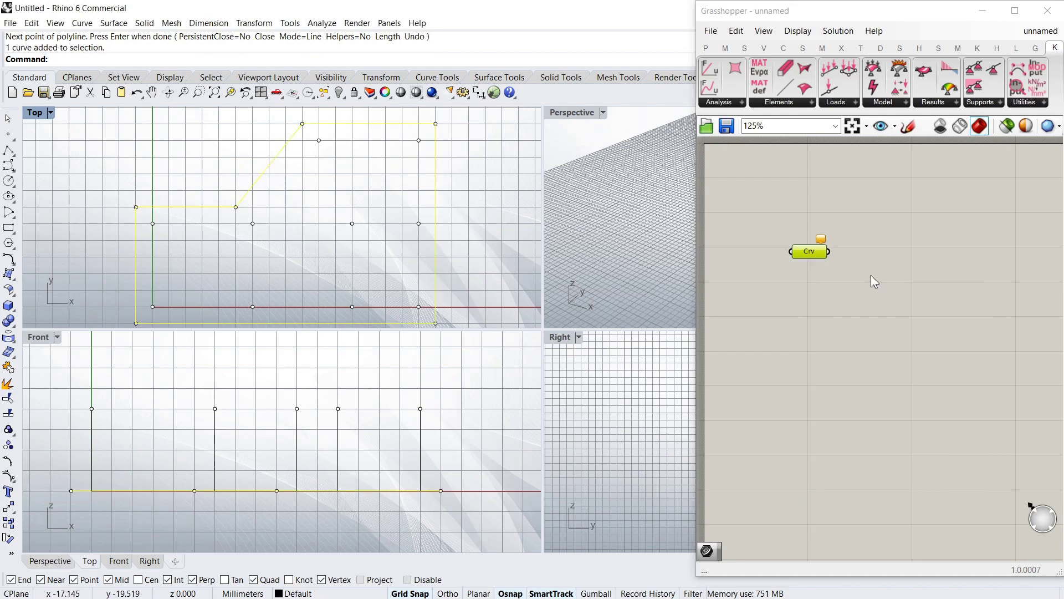
right_click(810, 252)
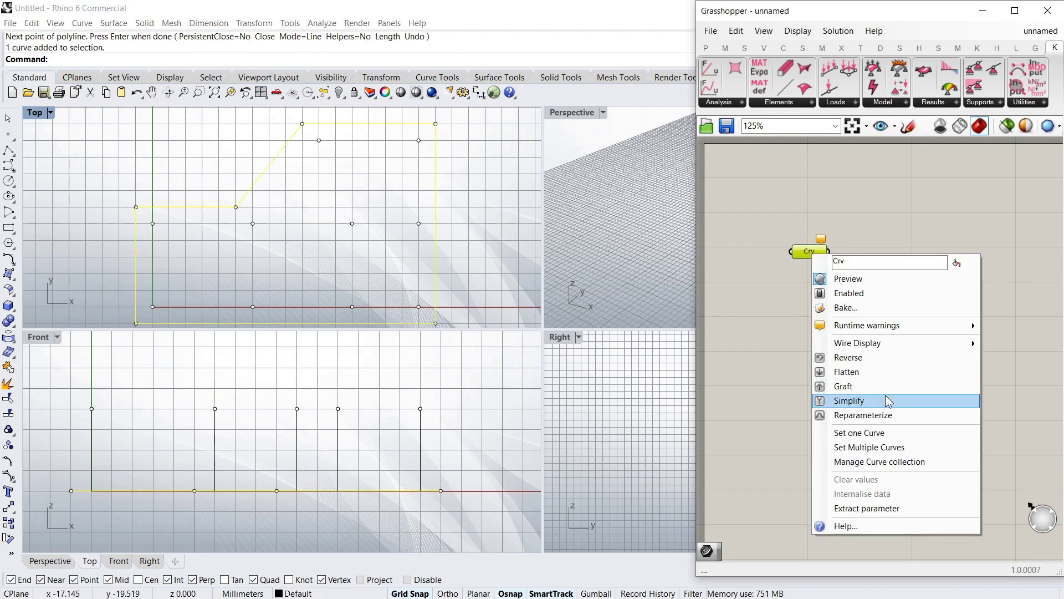
click(887, 447)
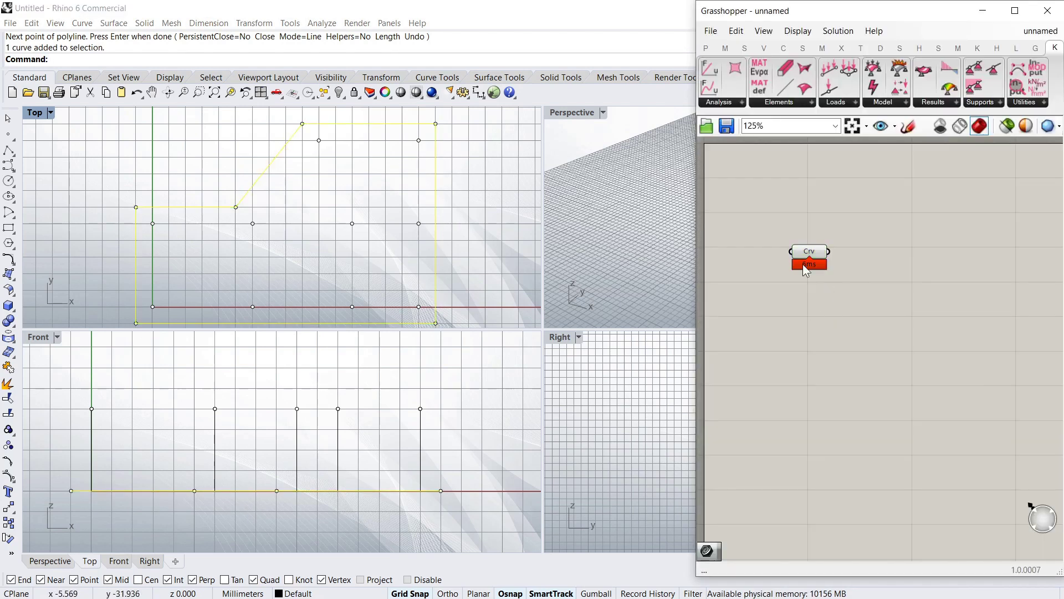
Step: Add a Point parameter below the Curve parameter and reference all the column points in it
double_click(824, 355)
text(po)
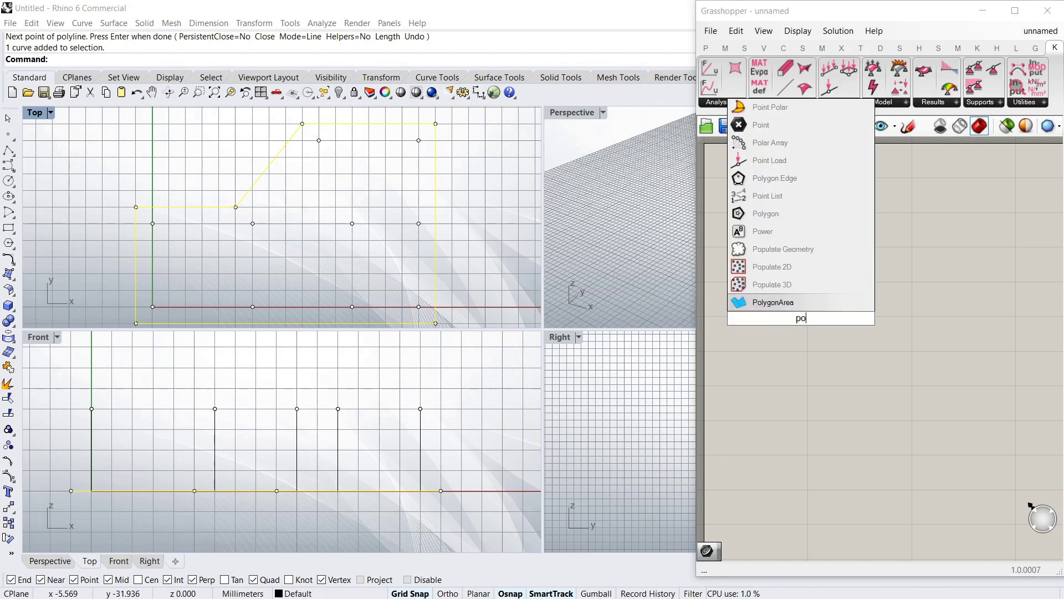
scroll(797, 280, down, 2)
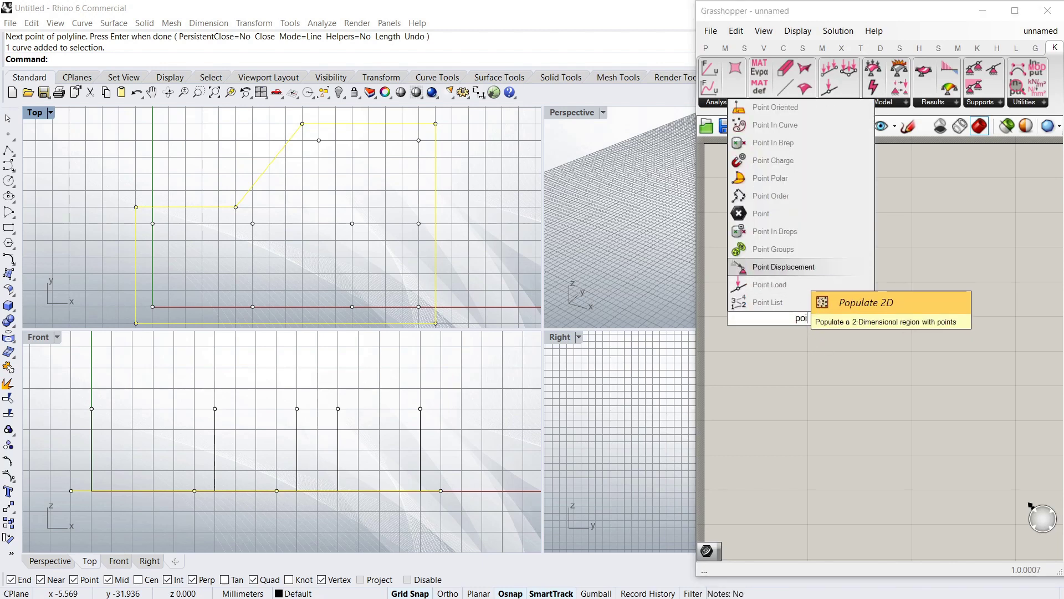
click(789, 258)
drag(801, 330, 811, 329)
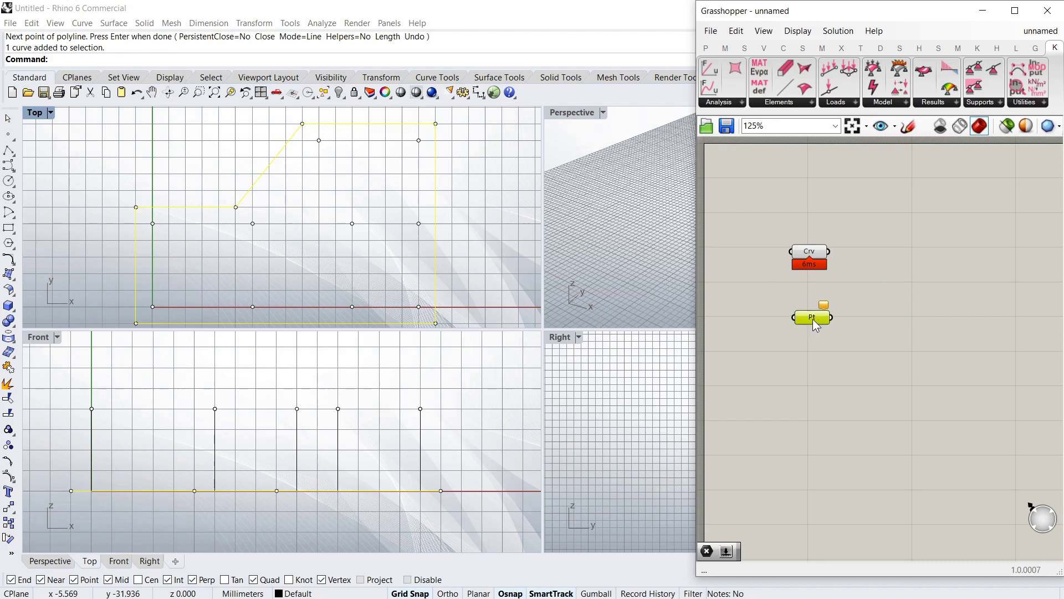
click(117, 120)
drag(86, 117, 482, 317)
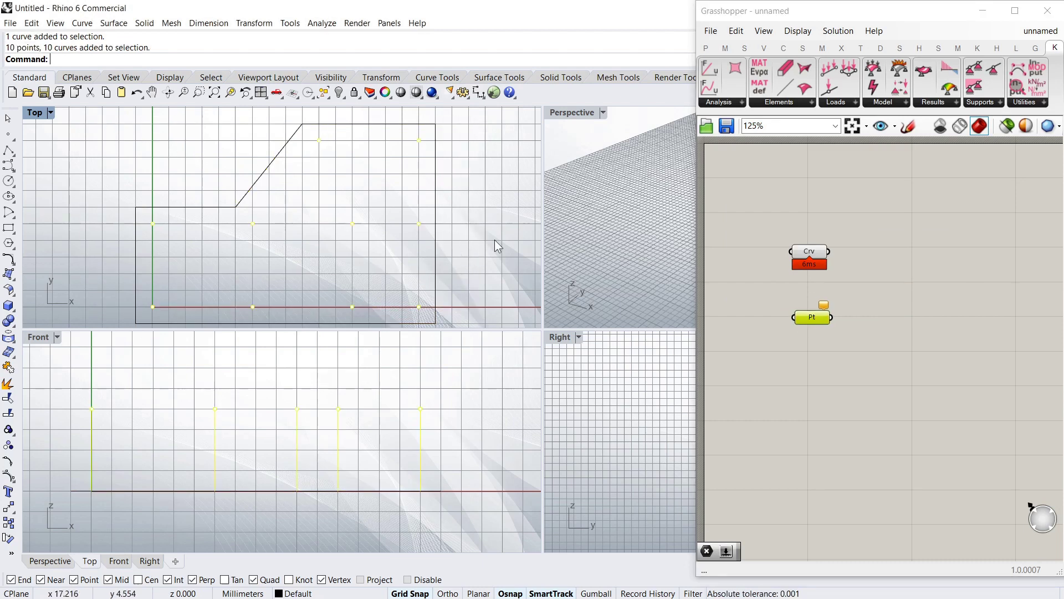
right_click(827, 317)
click(849, 509)
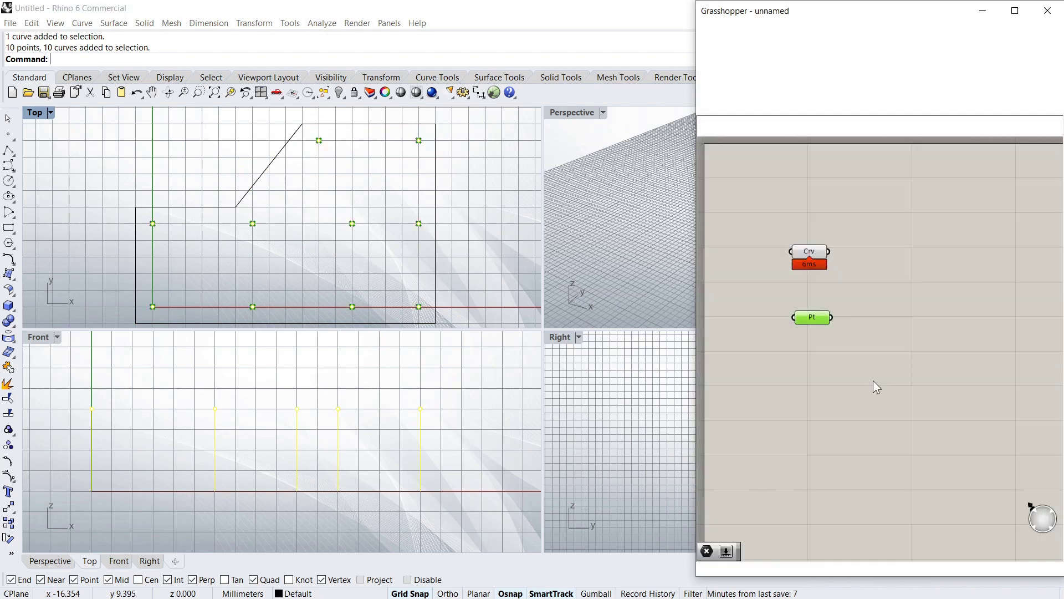
click(887, 318)
Step: Place the AnalysisModel component beside the Curve and Point parameters, with the IGA Solver component after it
right_drag(810, 300, 747, 291)
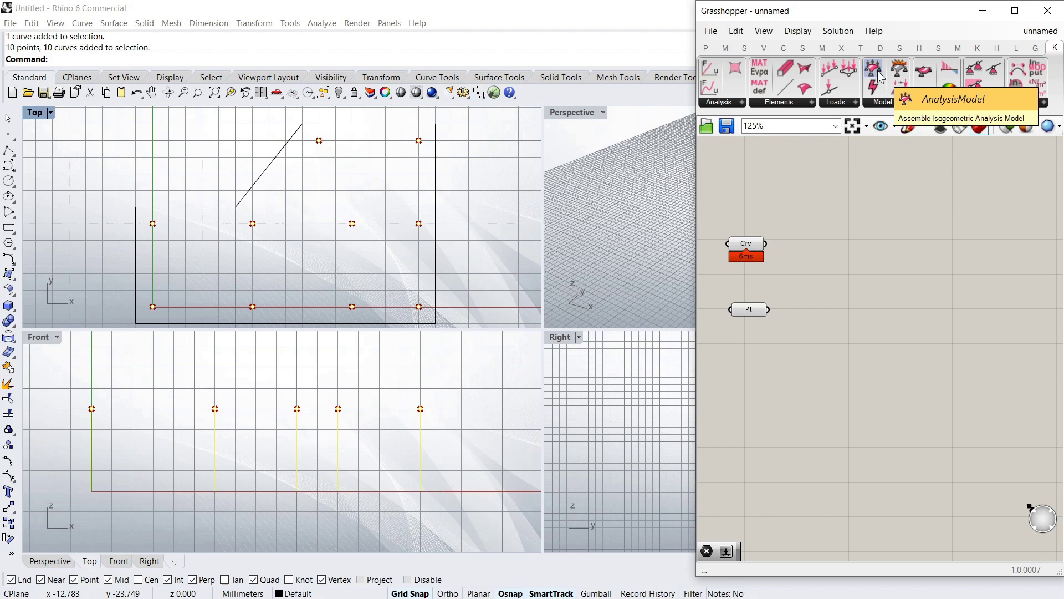
drag(881, 78, 937, 275)
scroll(894, 332, down, 3)
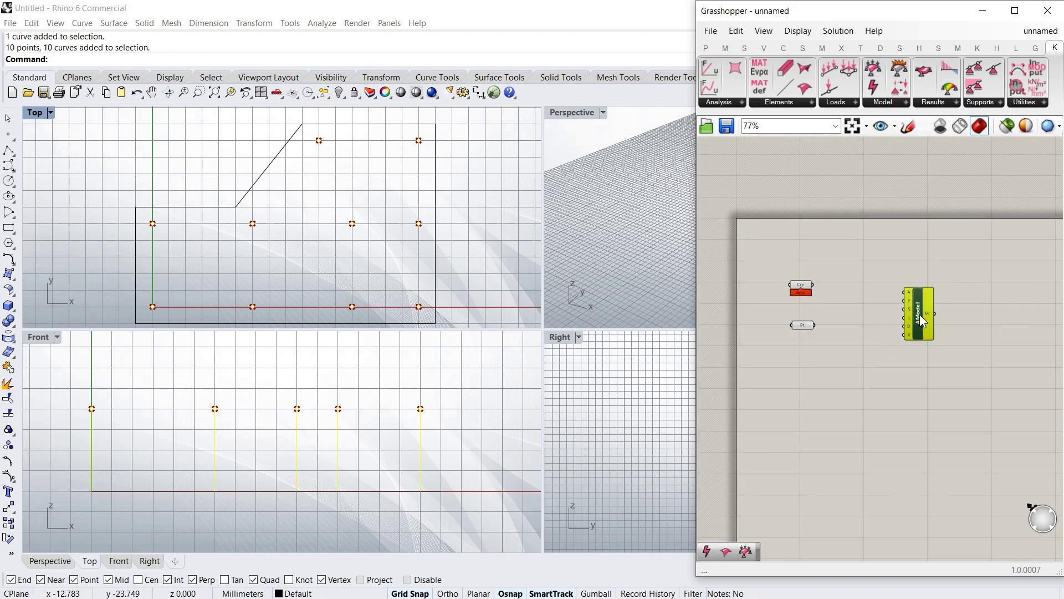
drag(921, 322, 934, 318)
click(896, 277)
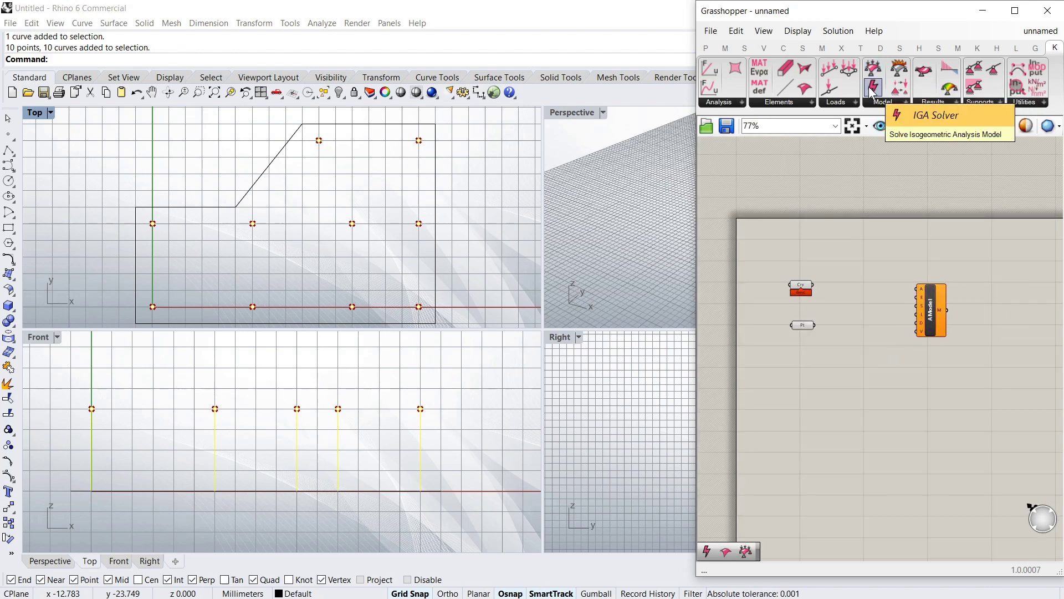
drag(872, 88, 994, 322)
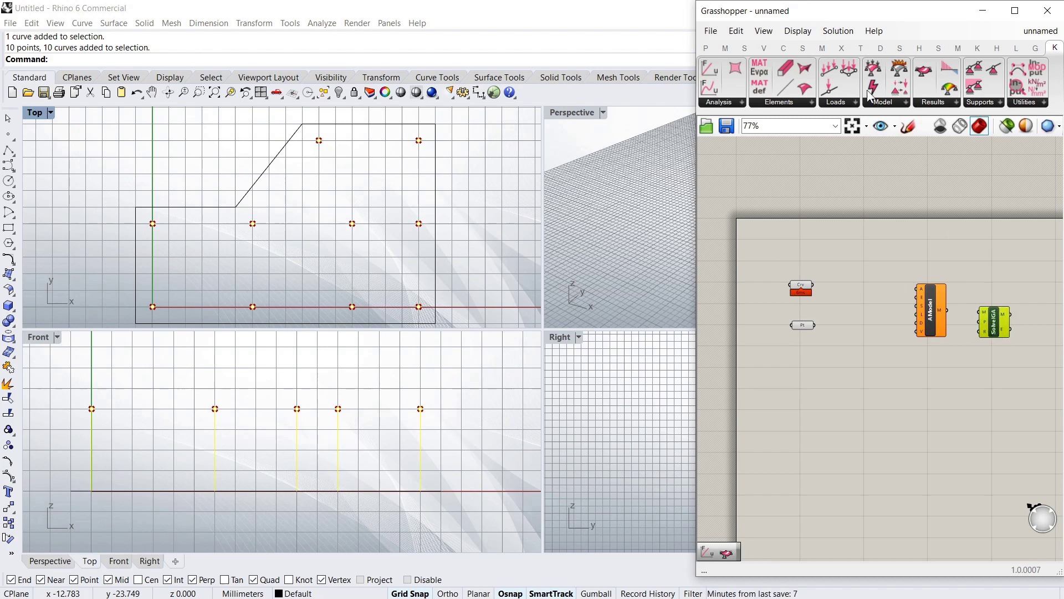
scroll(852, 301, up, 3)
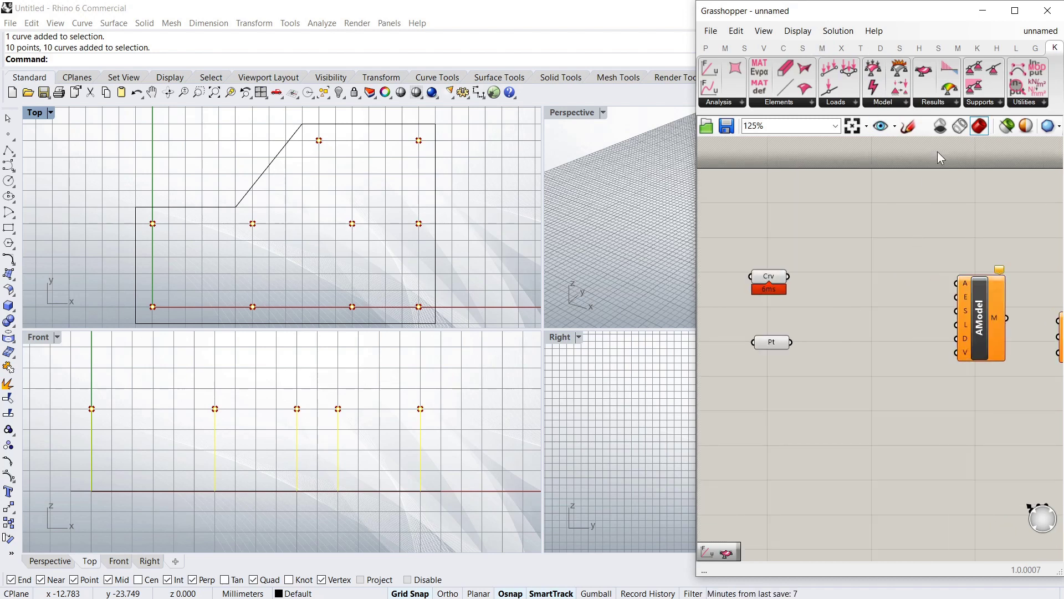
Step: Add the LinA linear analysis component above the Curve parameter and connect its output to the AnalysisModel's A input
drag(981, 322, 997, 328)
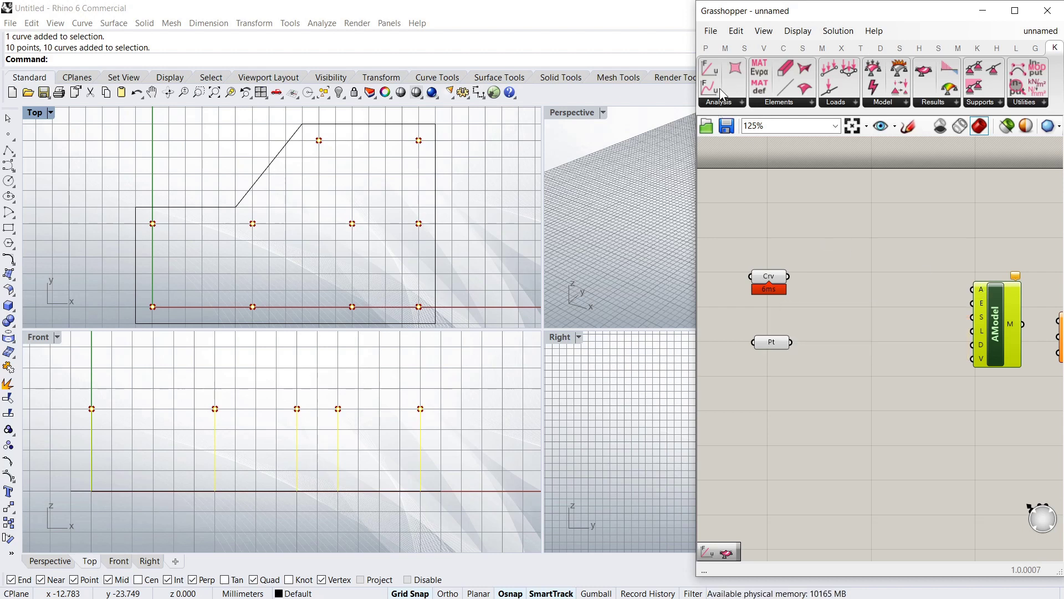
drag(716, 70, 971, 289)
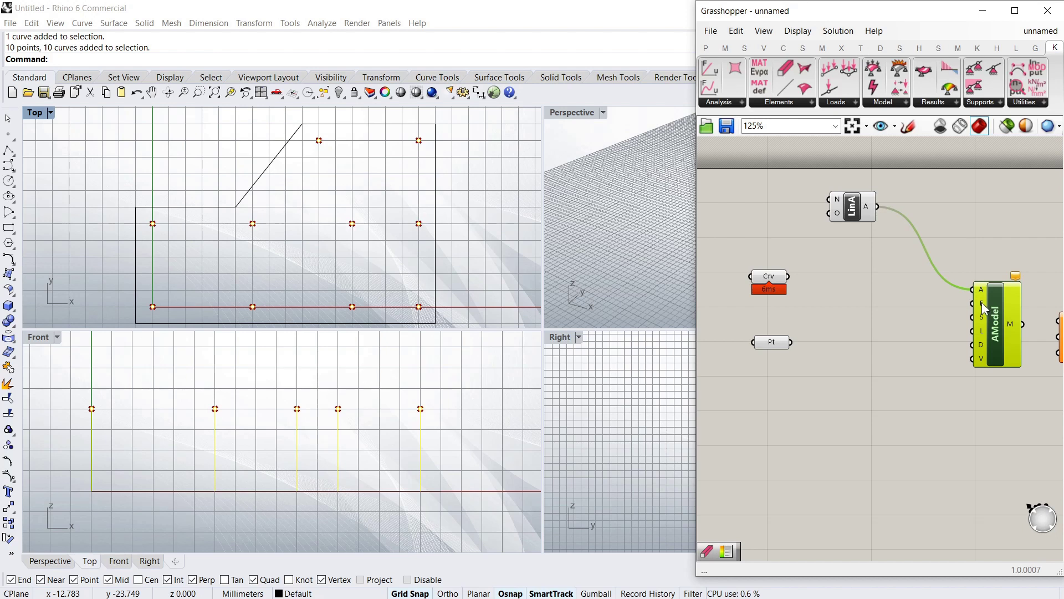
click(891, 303)
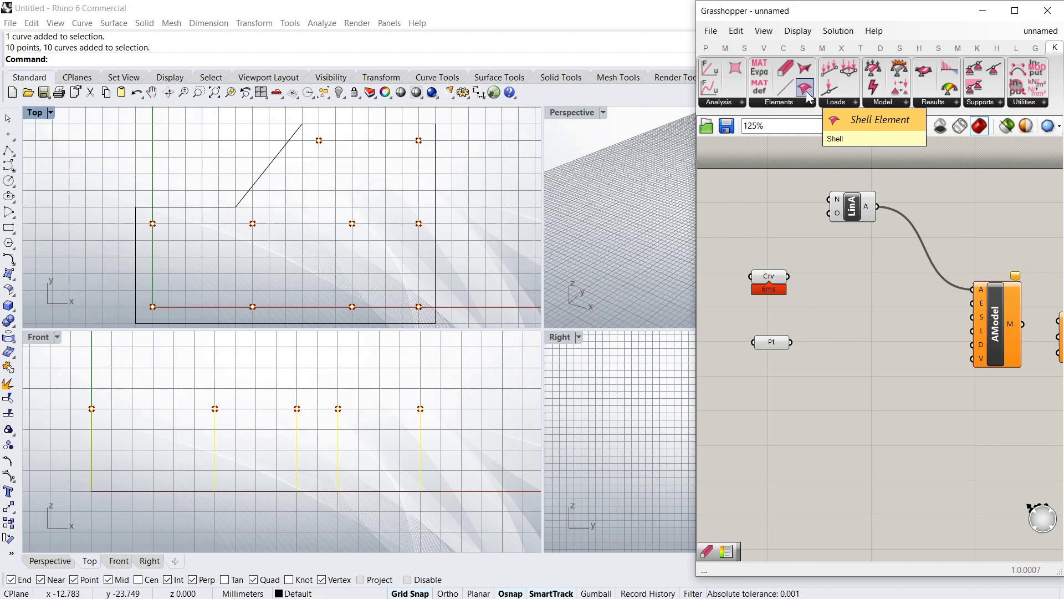
Step: Place a Shell Element component before the AnalysisModel and move the Curve and Point parameters down beside it
drag(808, 97, 892, 312)
scroll(891, 311, down, 2)
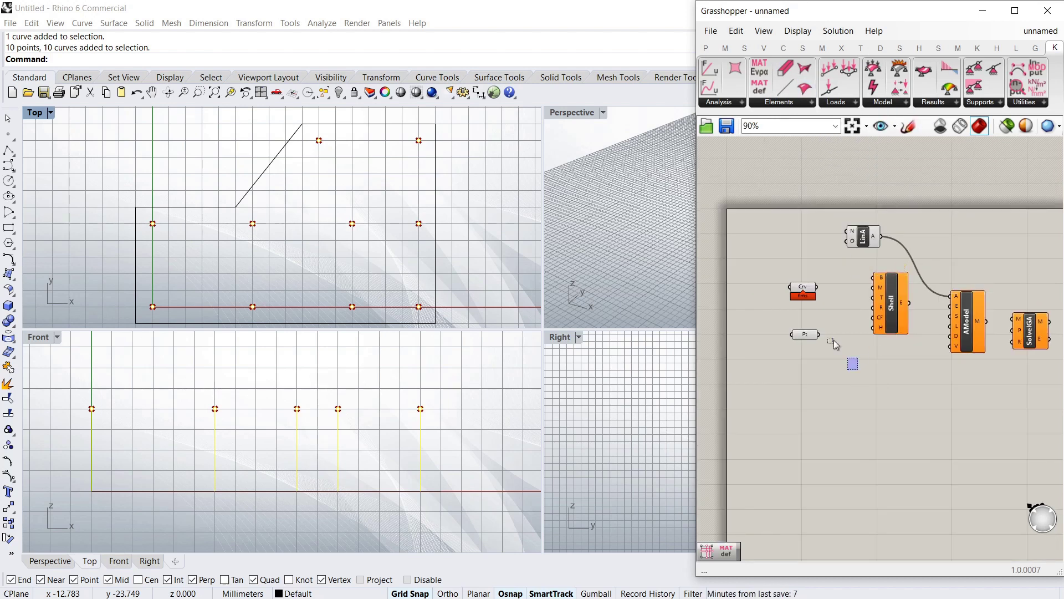
drag(858, 371, 779, 357)
click(914, 326)
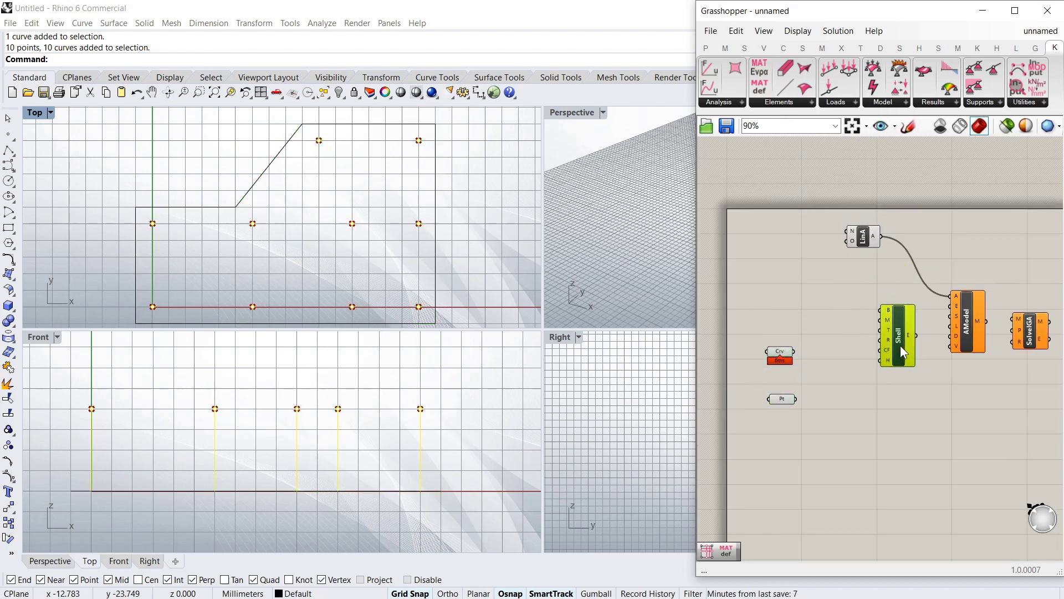
scroll(901, 352, up, 5)
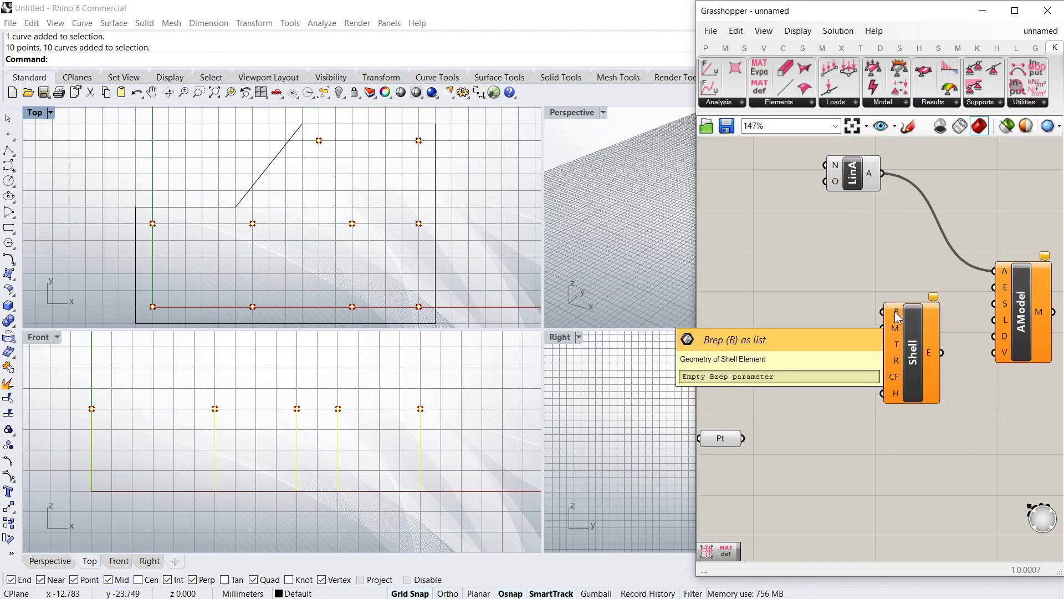
scroll(934, 320, down, 3)
scroll(855, 334, up, 3)
Step: Add a Boundary Surfaces component fed by the Curve parameter and connect its surface output to the Shell's Brep input
drag(776, 332, 733, 286)
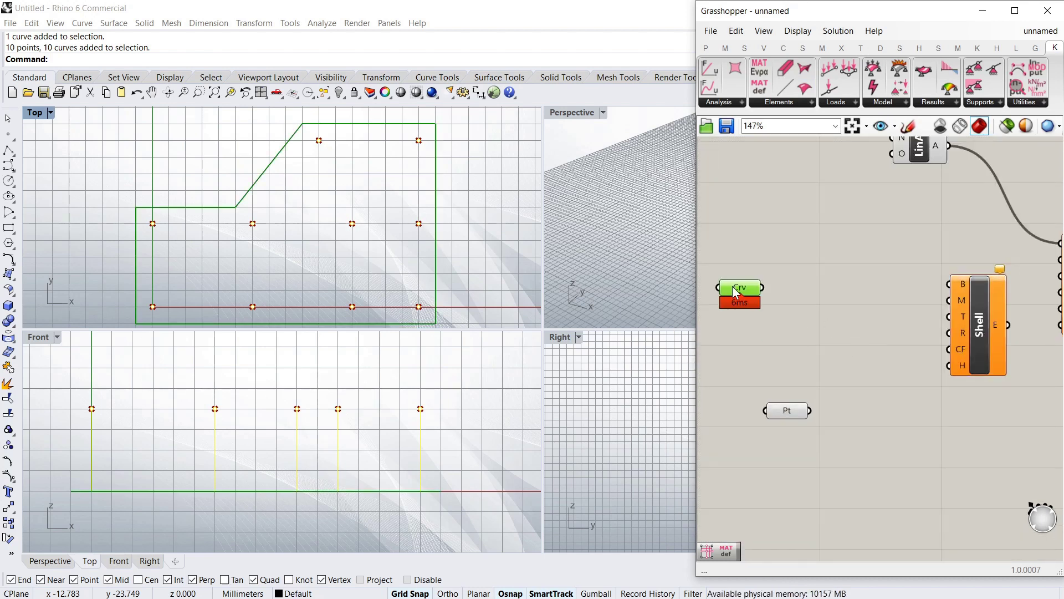
click(781, 277)
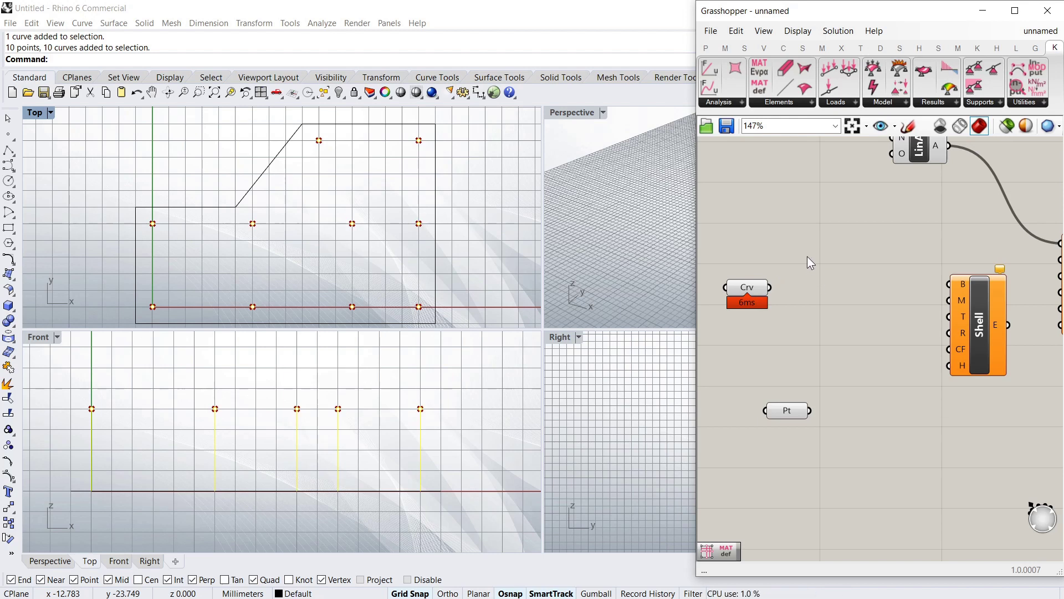
double_click(837, 267)
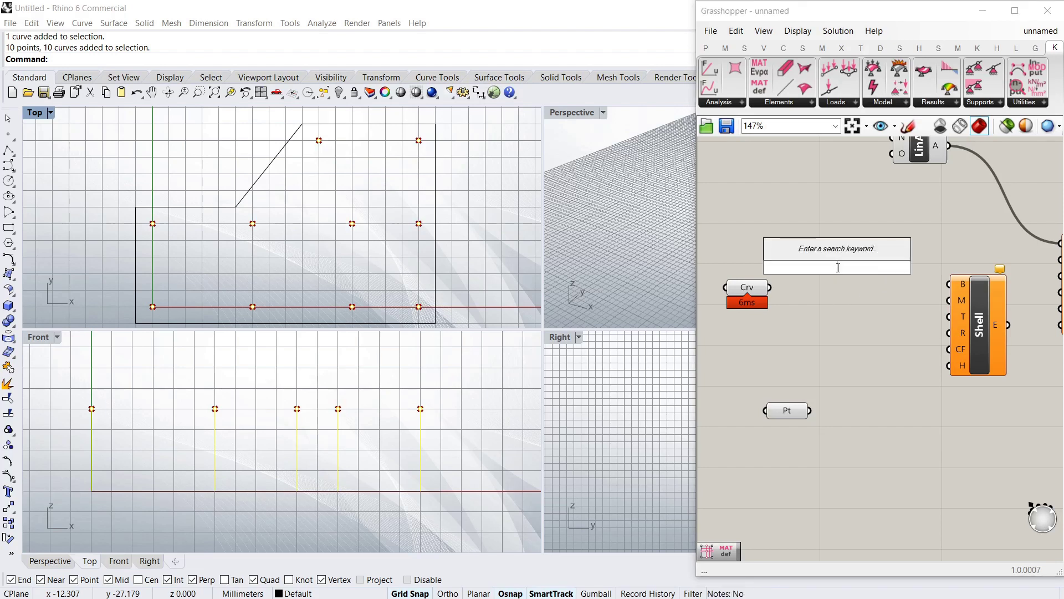
text(boun)
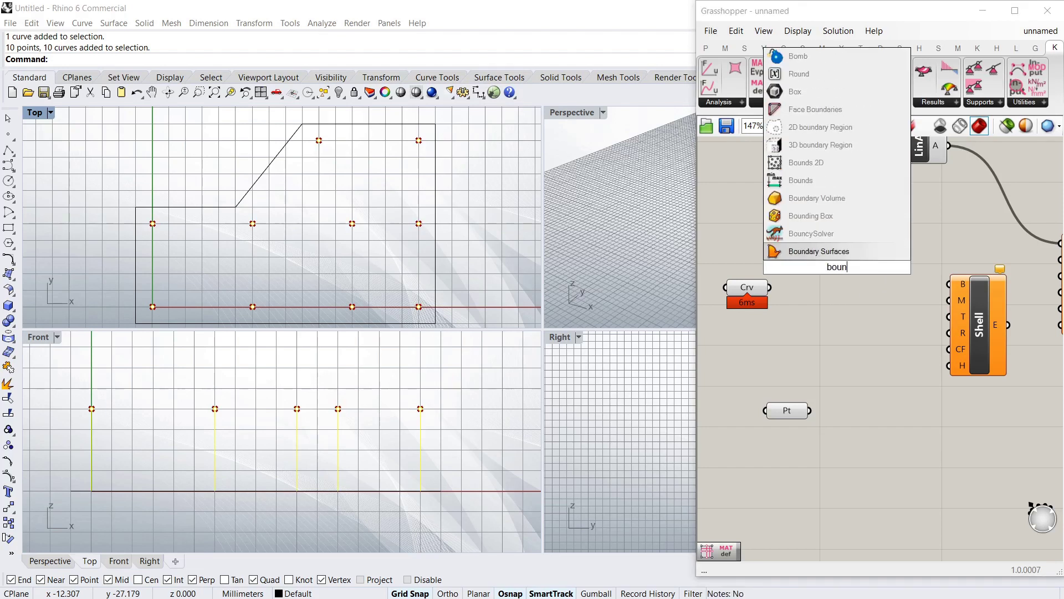
click(837, 252)
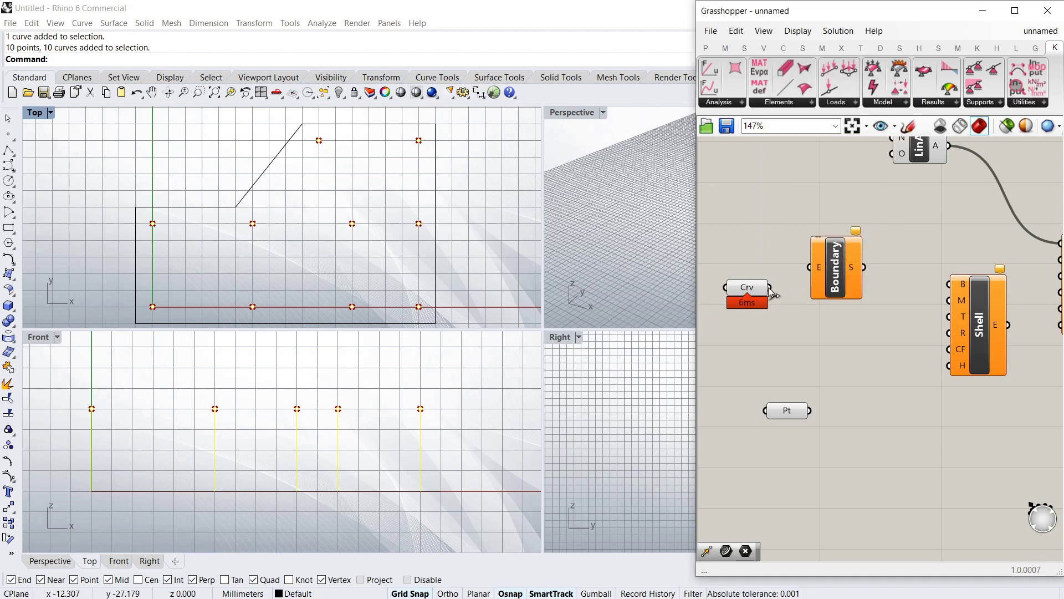
drag(770, 287, 840, 302)
click(830, 205)
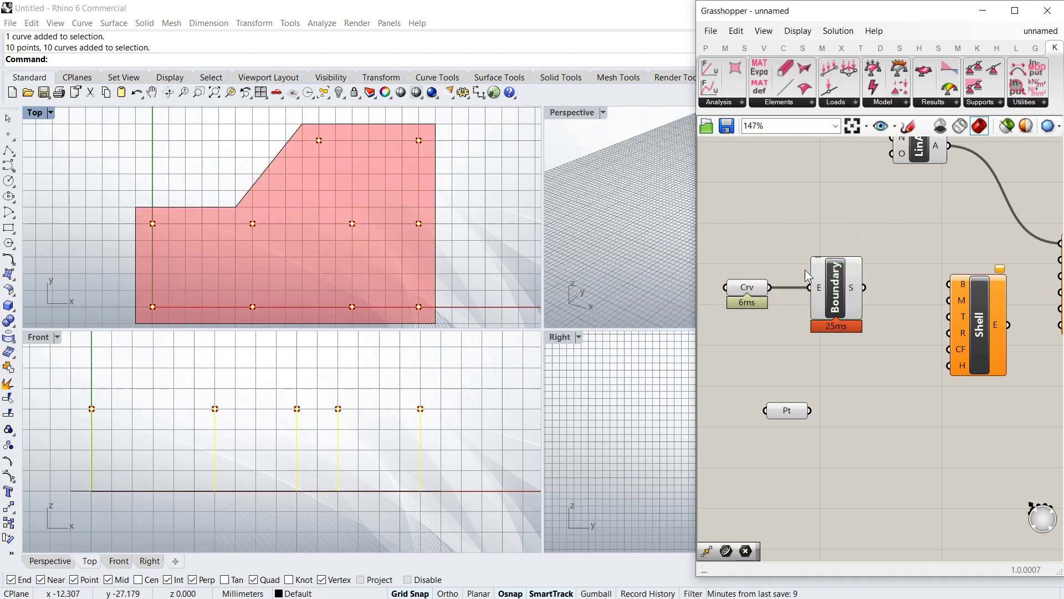
mouse_move(855, 288)
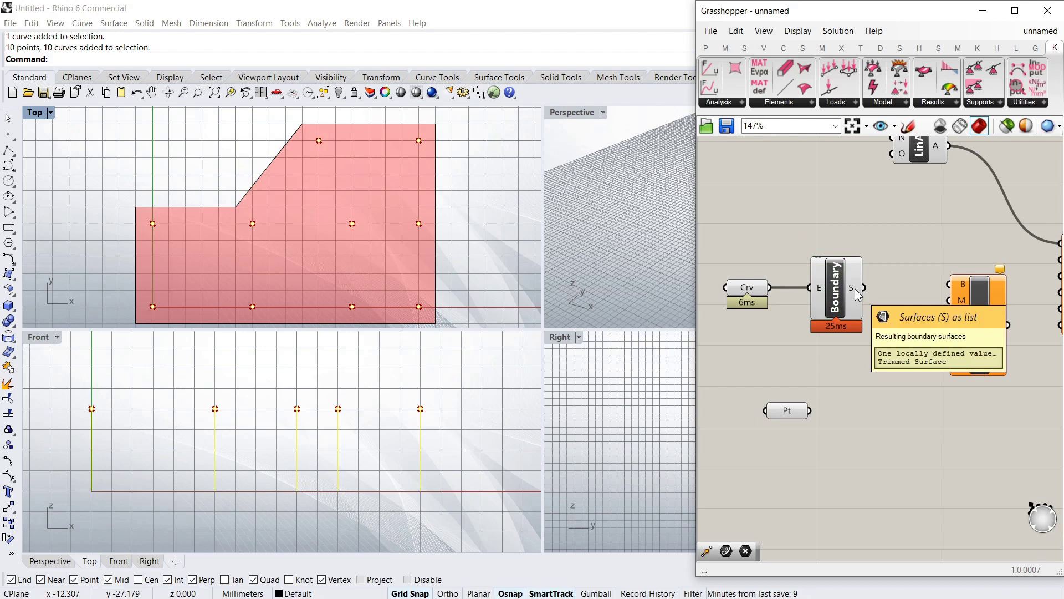
drag(863, 288, 950, 287)
drag(997, 338, 1000, 349)
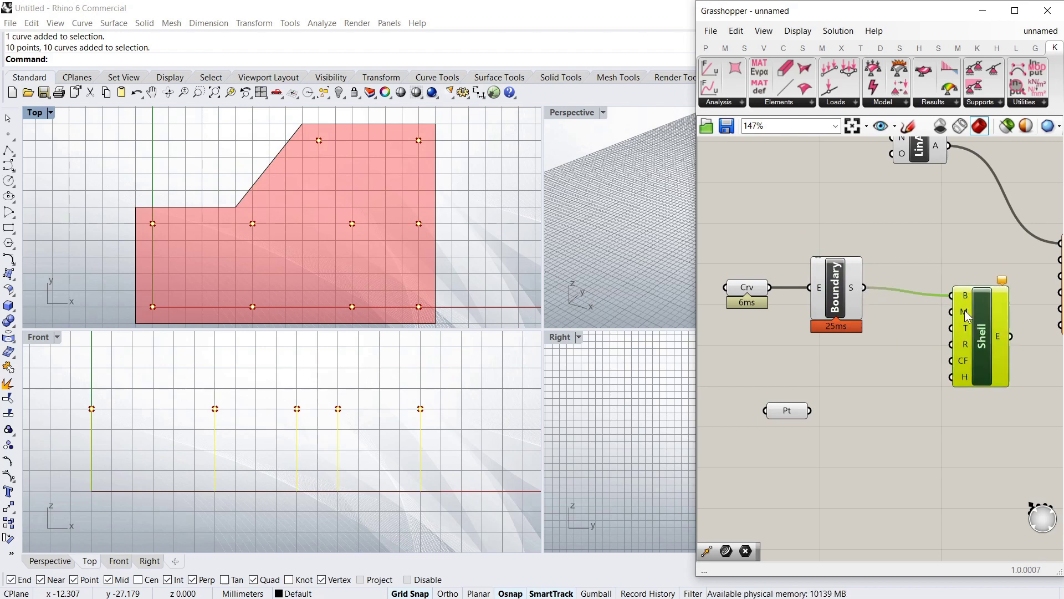
Step: Place a MaterialDefaults component below Boundary Surfaces and move the Point parameter beneath it
mouse_move(965, 311)
click(810, 103)
click(761, 88)
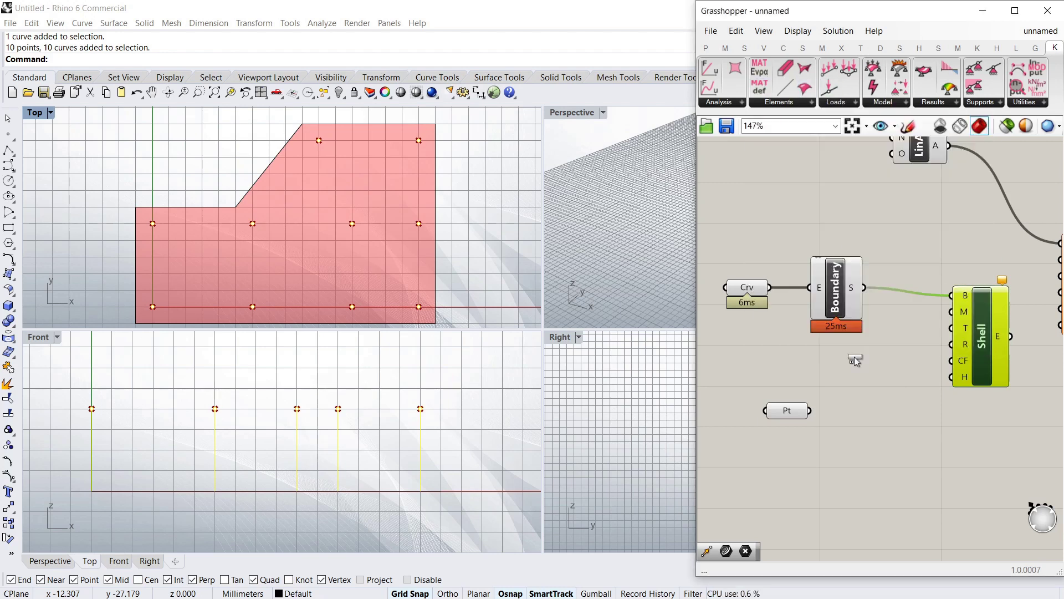
click(879, 399)
drag(878, 393, 881, 403)
drag(799, 417, 819, 496)
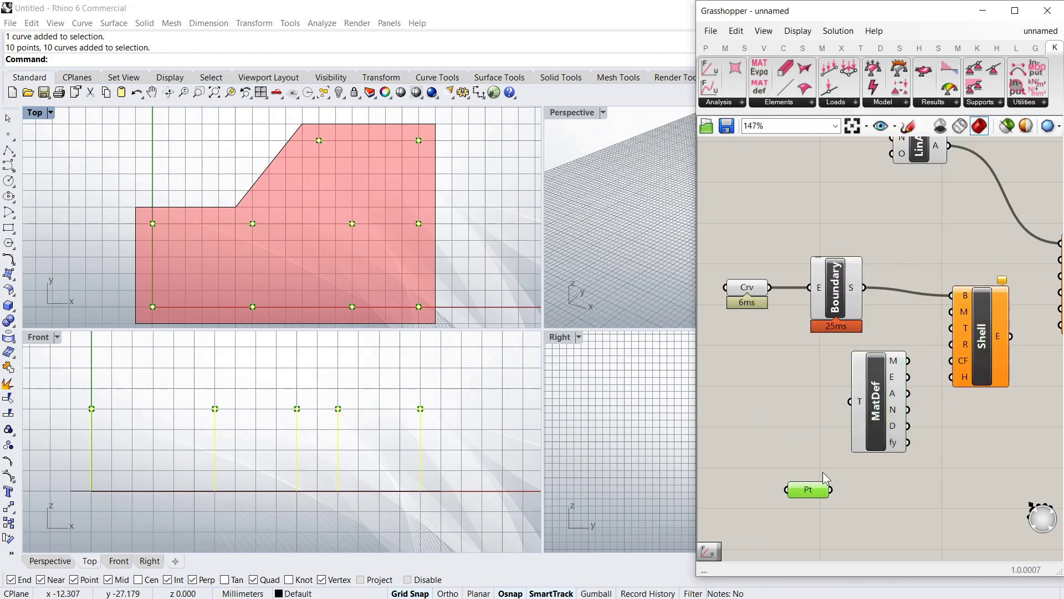
Step: Connect a Value List to the T input of the MaterialDefaults component and set it to CONCRETE
mouse_move(862, 401)
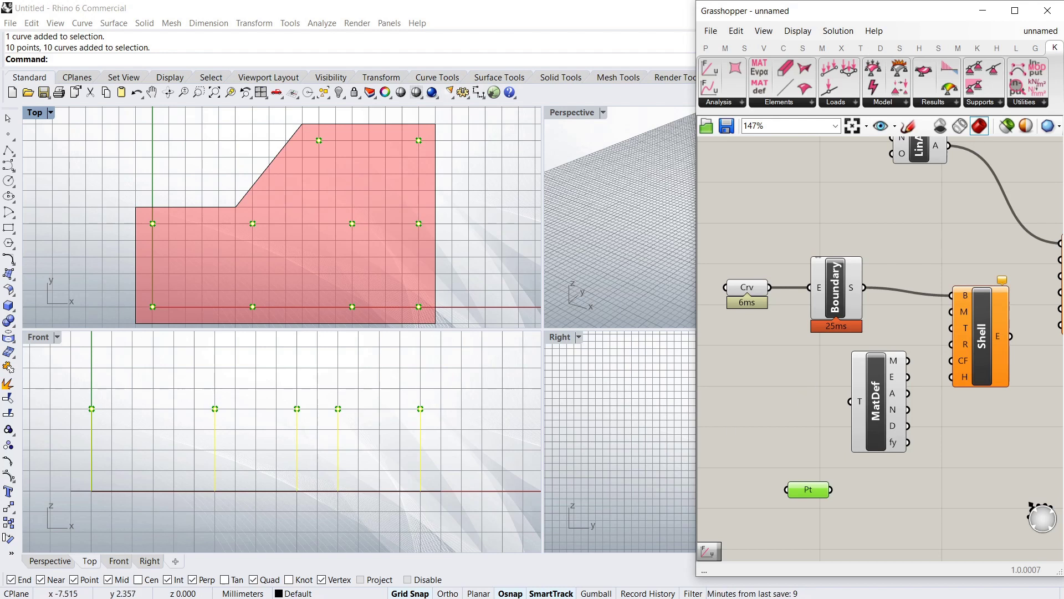
click(725, 48)
click(706, 48)
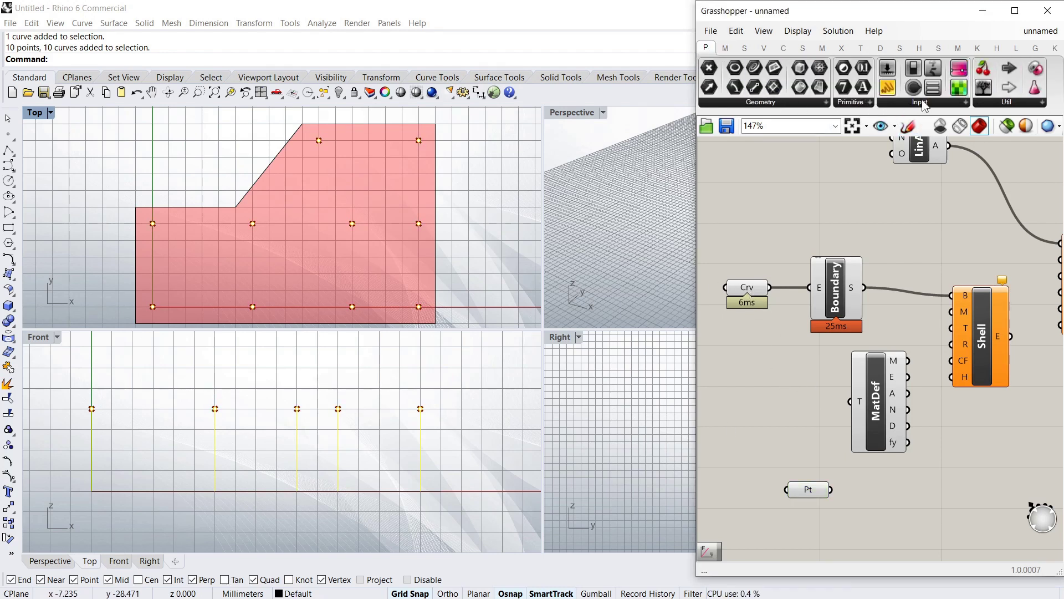
mouse_move(707, 50)
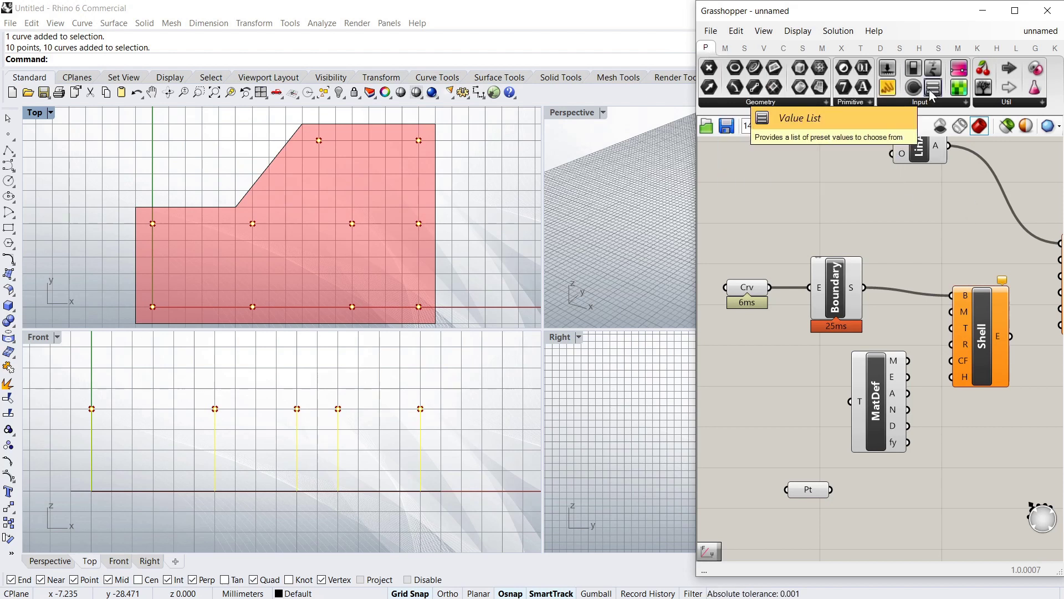
drag(931, 94, 851, 401)
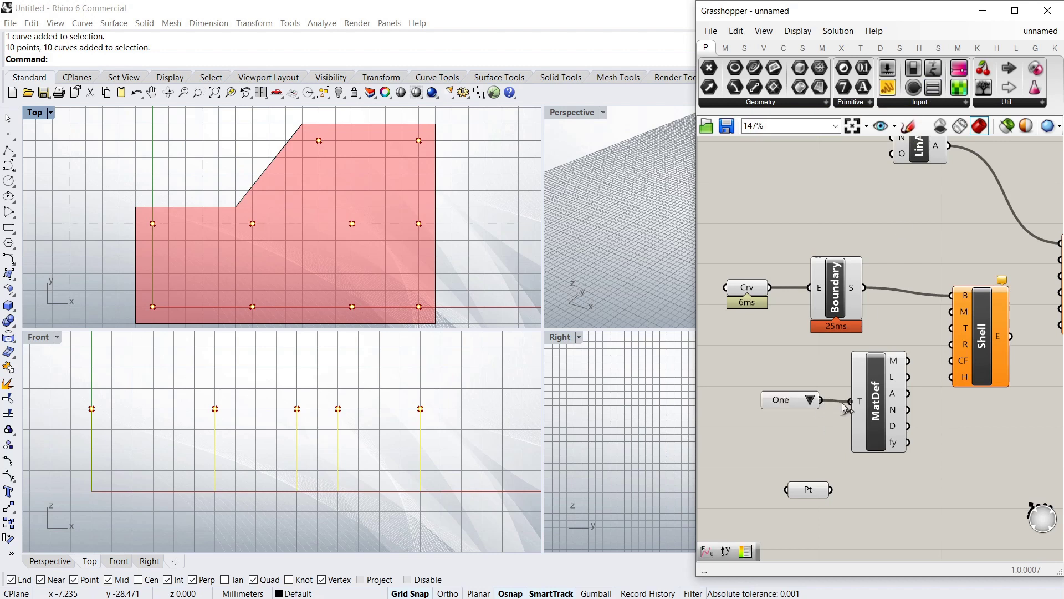
click(770, 408)
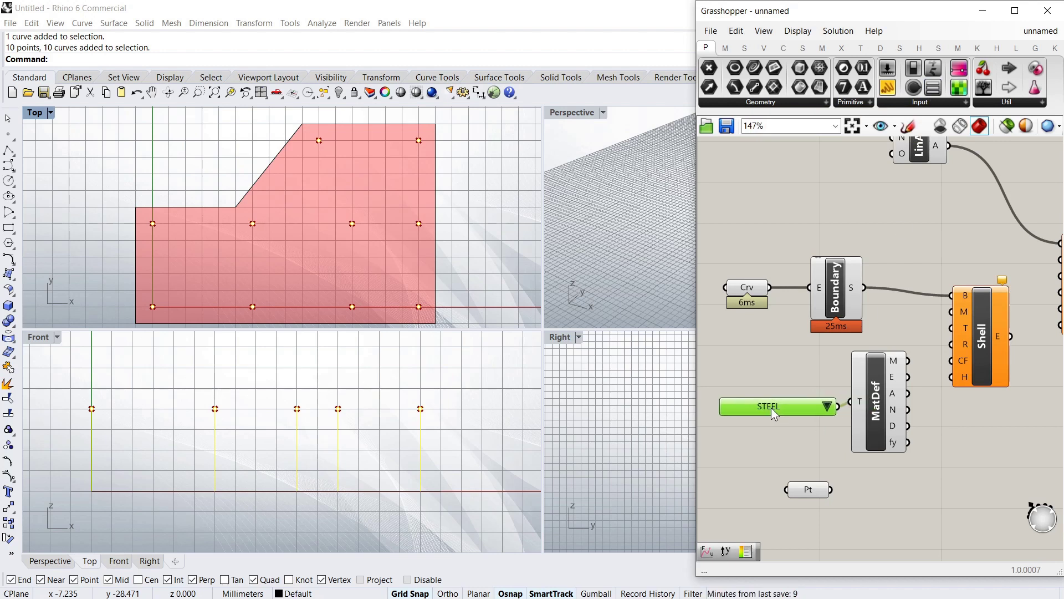
click(815, 401)
click(851, 463)
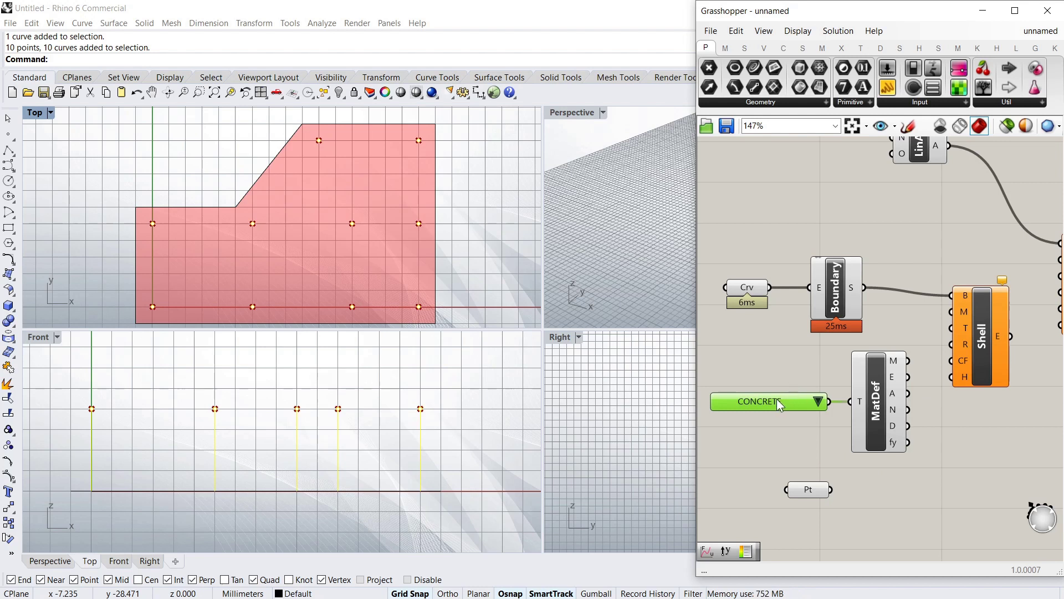
click(783, 372)
scroll(820, 413, down, 3)
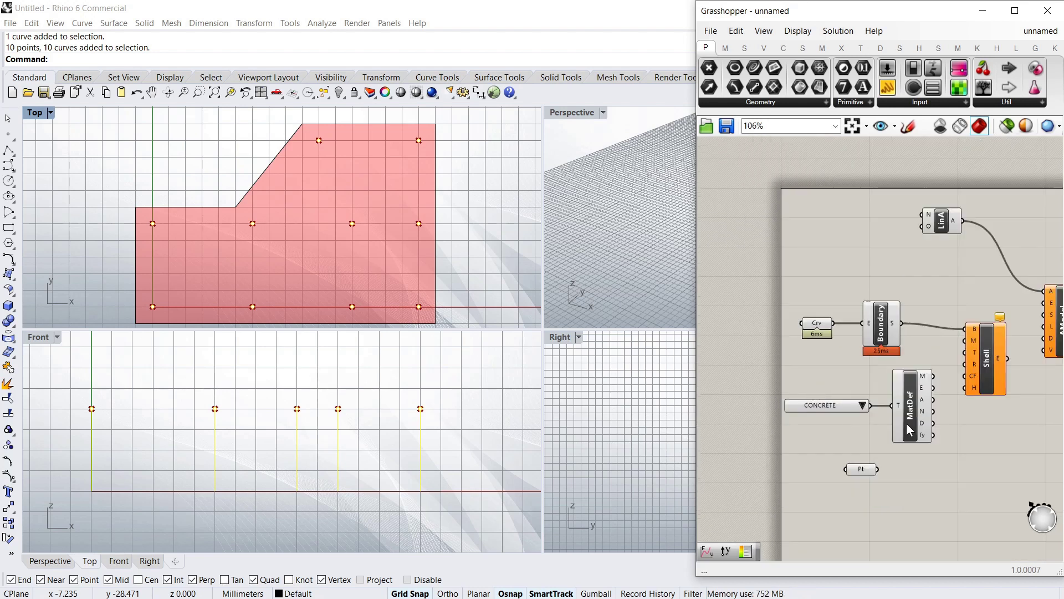
Step: Connect the M output of MaterialDefaults to the Shell's M input
scroll(909, 430, up, 3)
click(904, 397)
drag(935, 358, 986, 317)
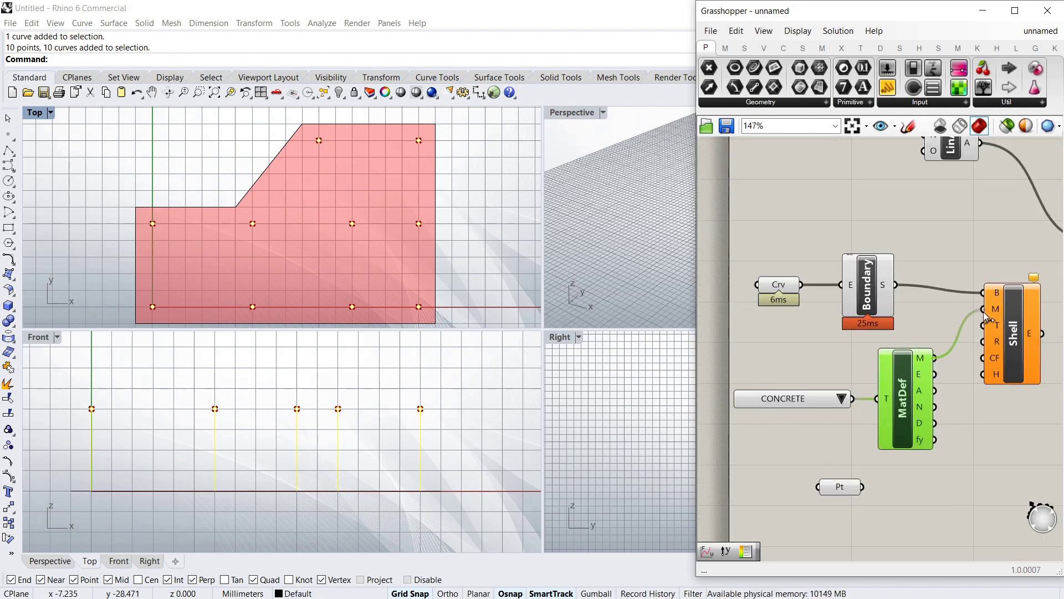
click(1009, 332)
Step: Add a SurfaceRefinement component above Boundary Surfaces and connect its R output to the Shell's R input
mouse_move(999, 325)
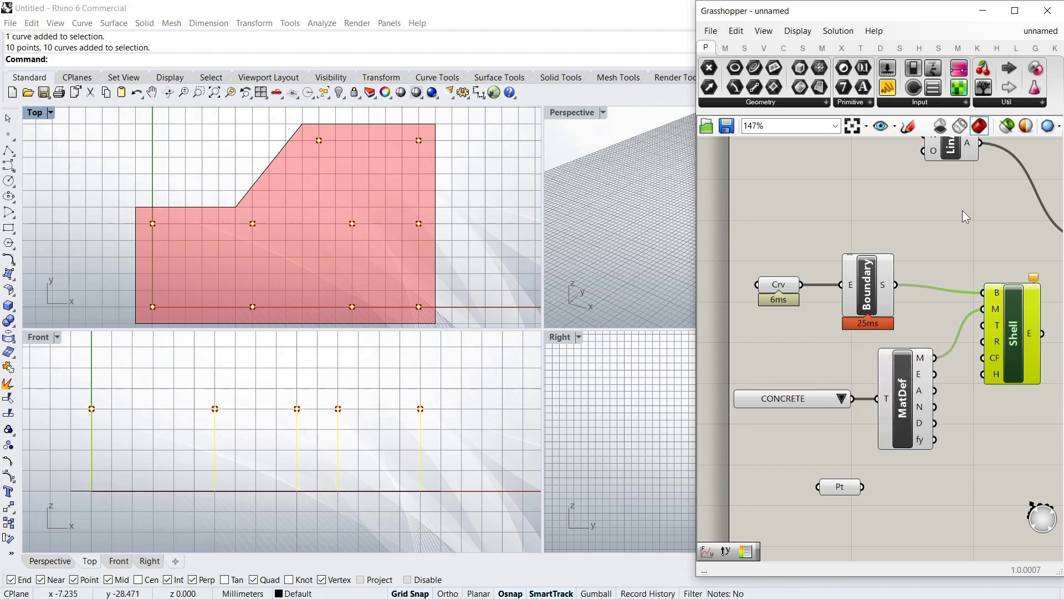
click(1055, 48)
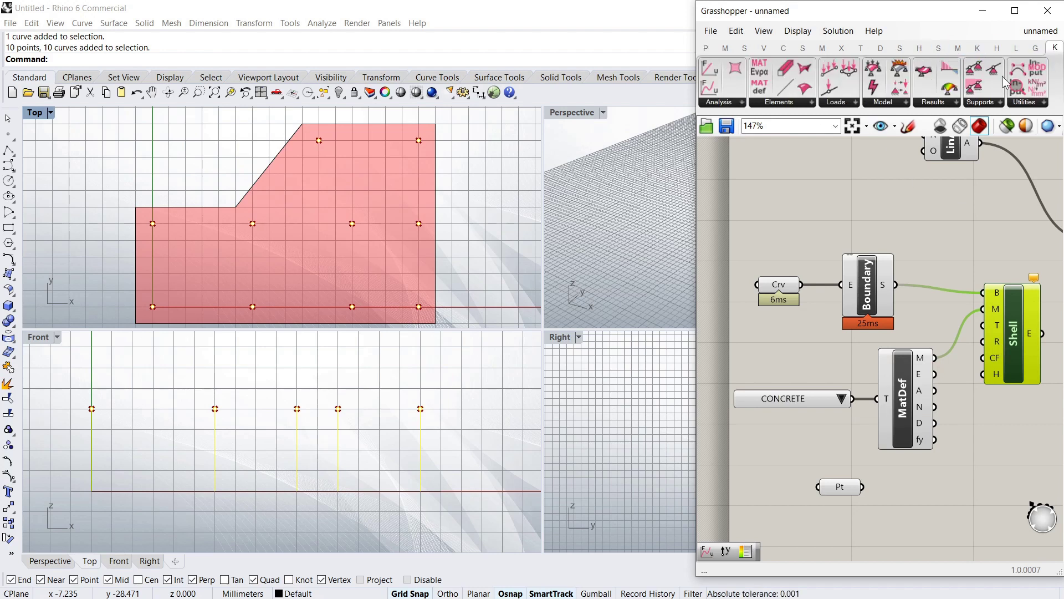
click(787, 104)
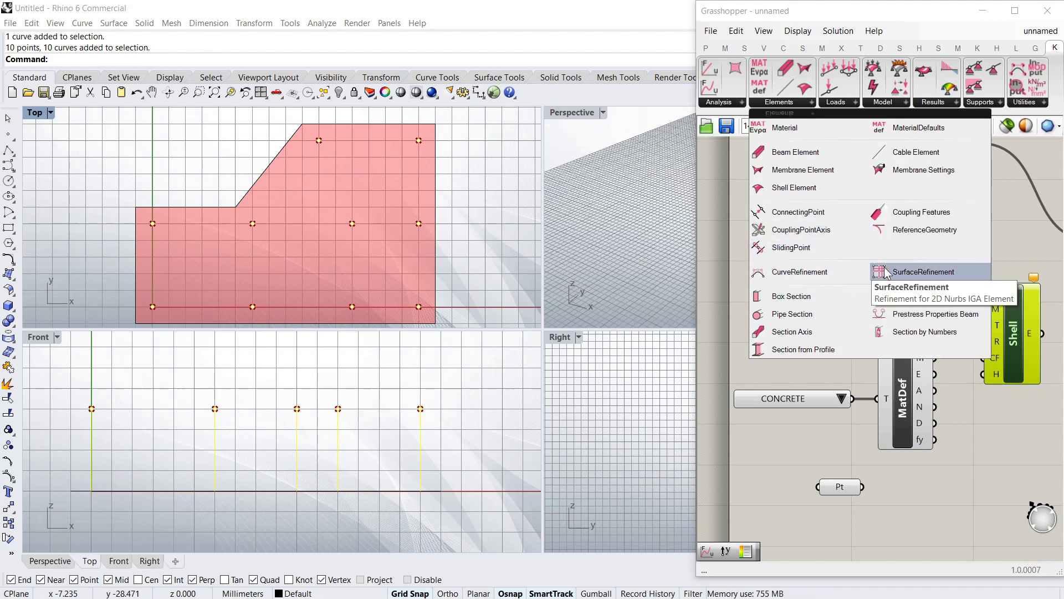
drag(898, 277, 981, 340)
click(987, 239)
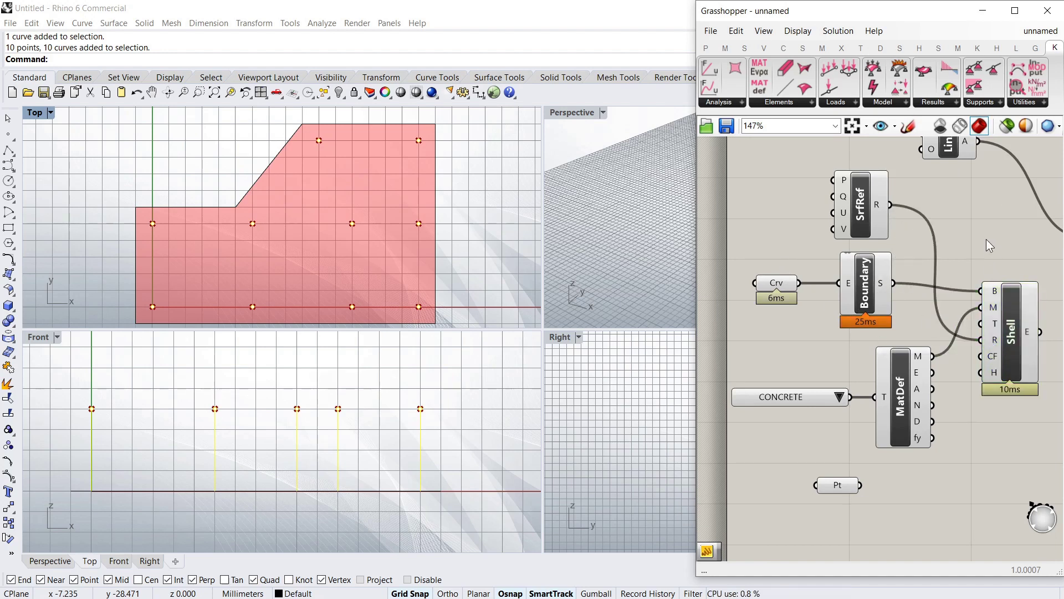
Step: Connect the Shell's E output to the AnalysisModel's E input and shift the AnalysisModel slightly away from the Shell
scroll(932, 285, down, 1)
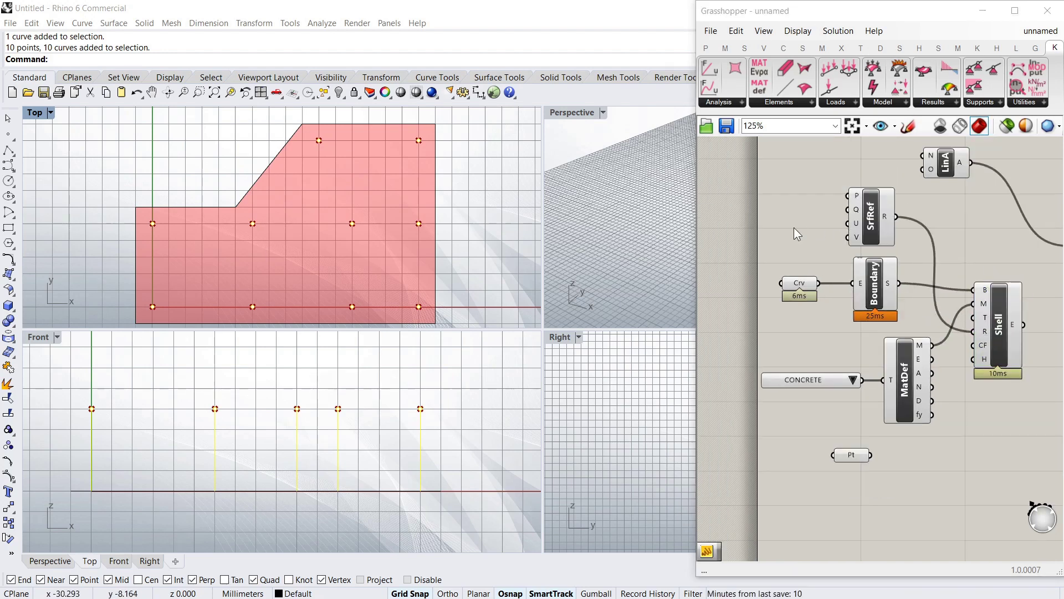
scroll(776, 268, down, 1)
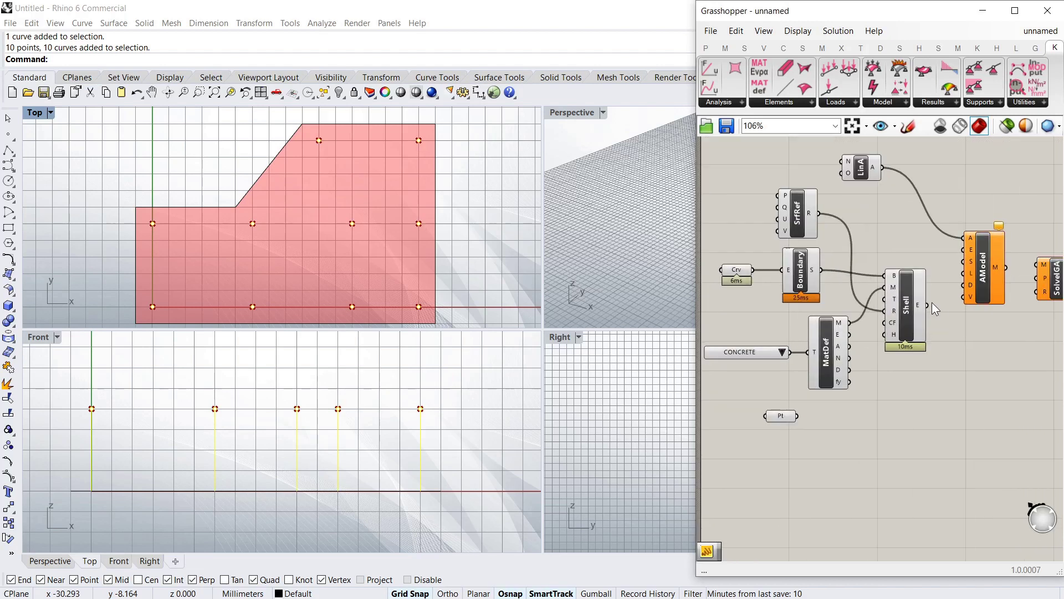
drag(927, 304, 1001, 278)
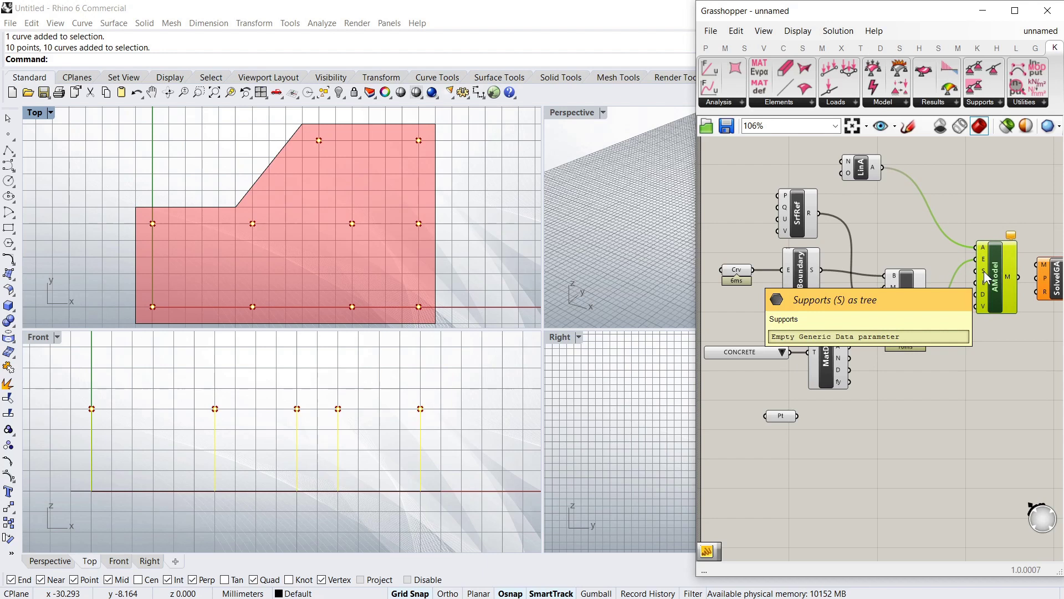
click(911, 214)
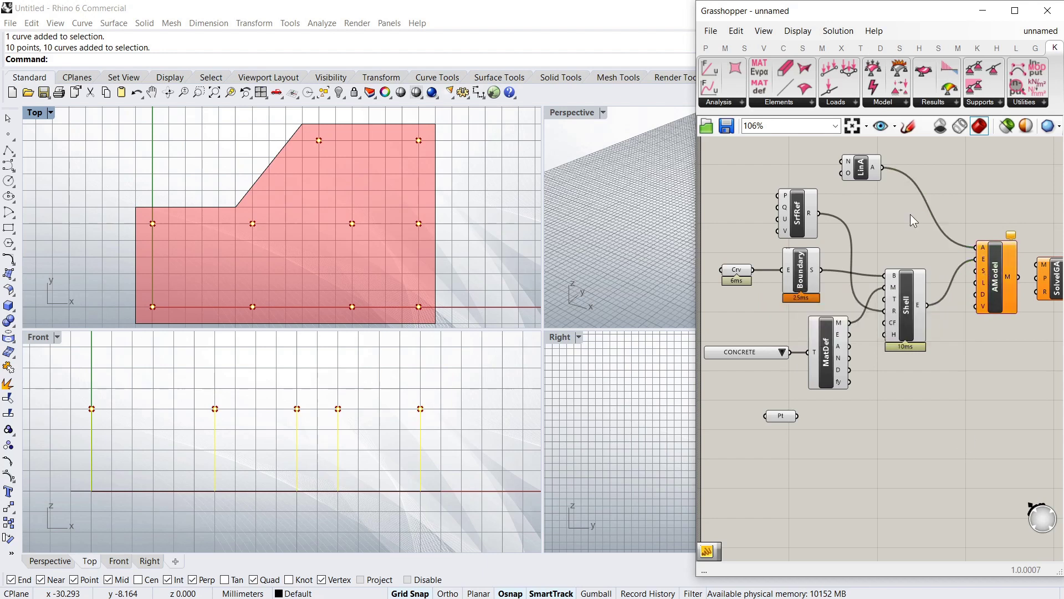
Step: Place a SupportPoint component beside the Point parameter, below the MaterialDefaults component
click(851, 103)
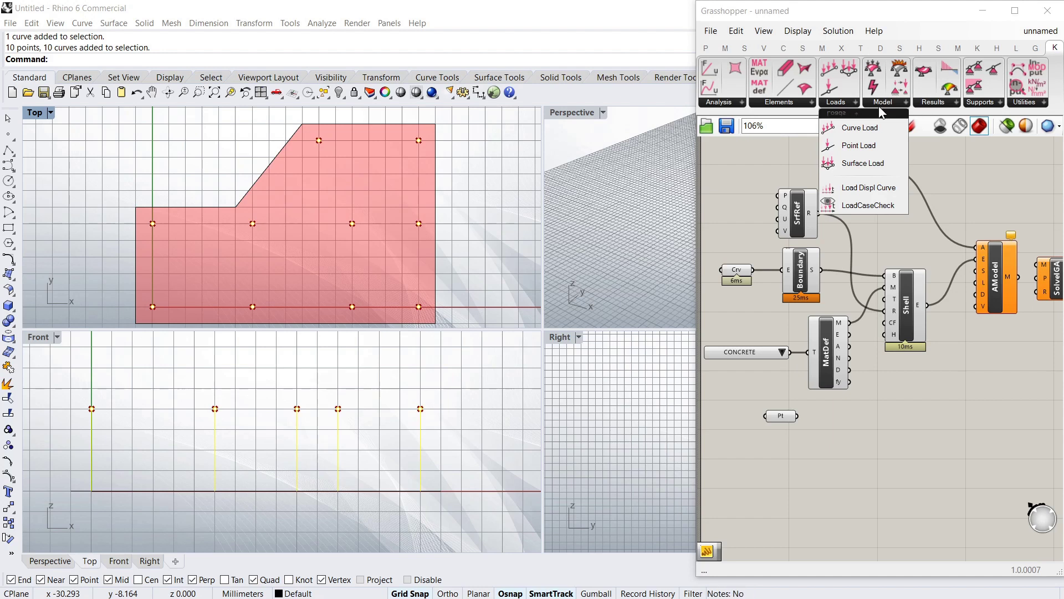
click(980, 103)
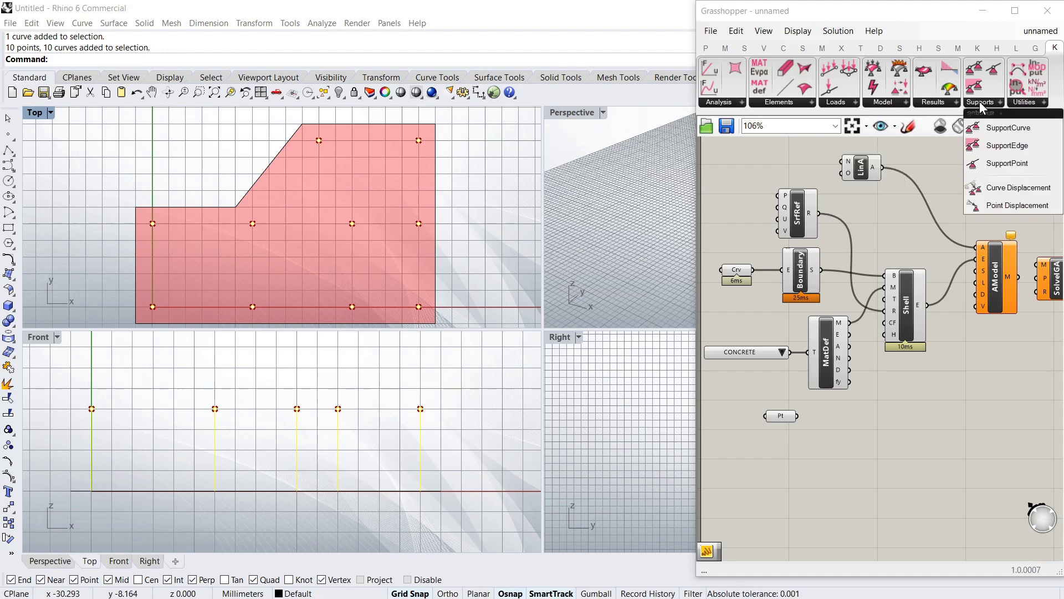
click(1018, 167)
click(871, 460)
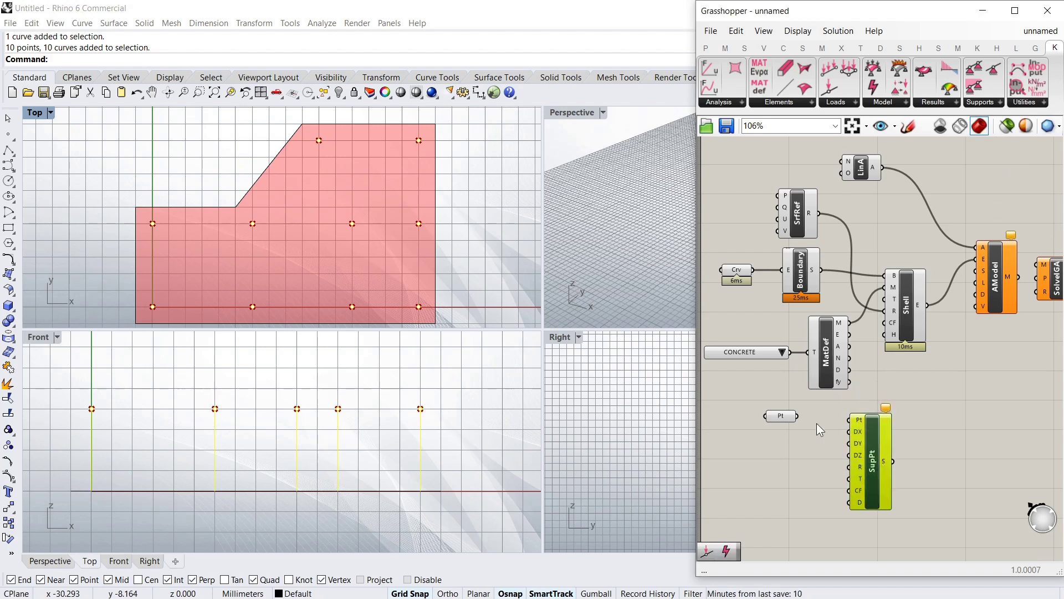
Step: Connect the Point parameter to the SupportPoint's Pt input and its S output to the AnalysisModel's S input
drag(799, 416, 868, 429)
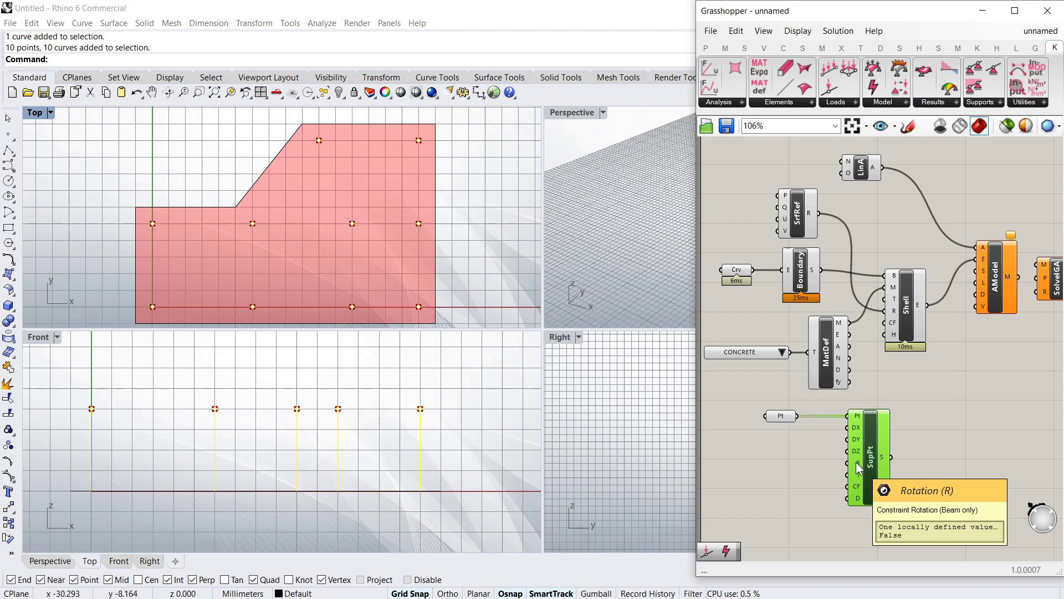
drag(869, 458, 855, 458)
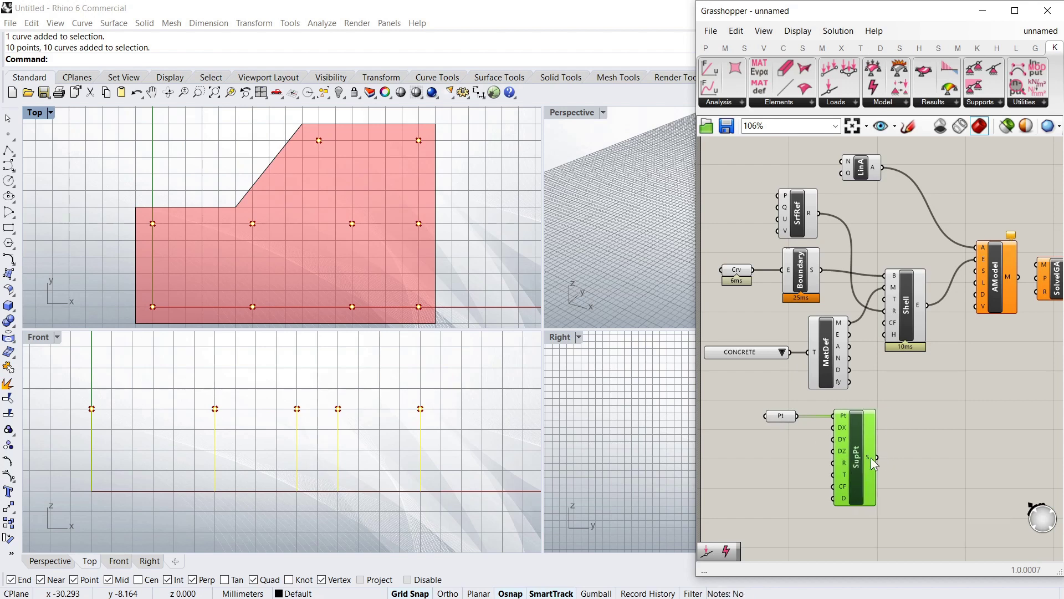
drag(880, 457, 982, 282)
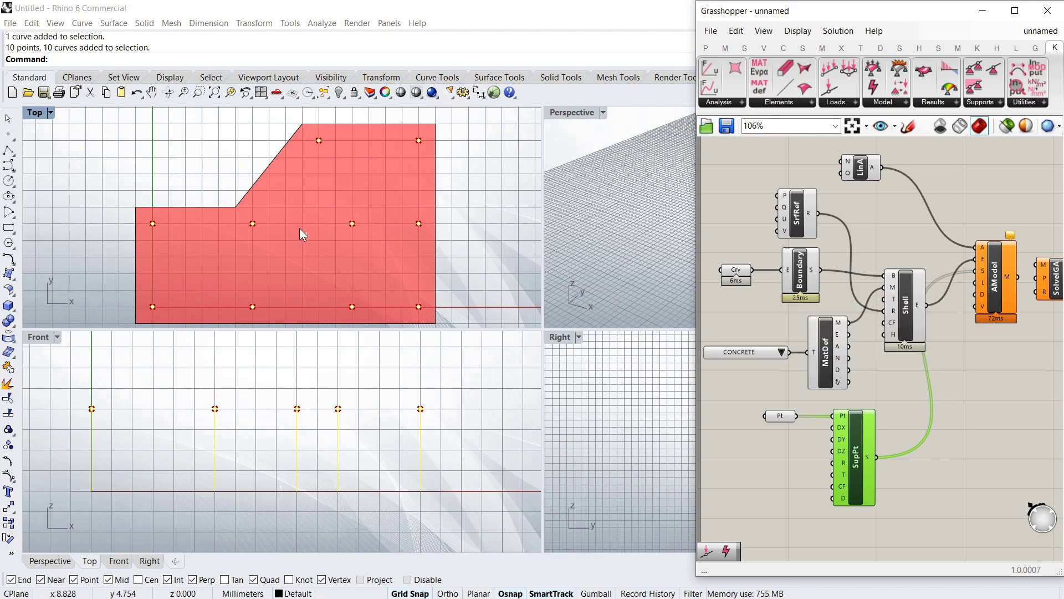
Step: Maximize the Perspective viewport and frame the slab with its column lines
click(611, 118)
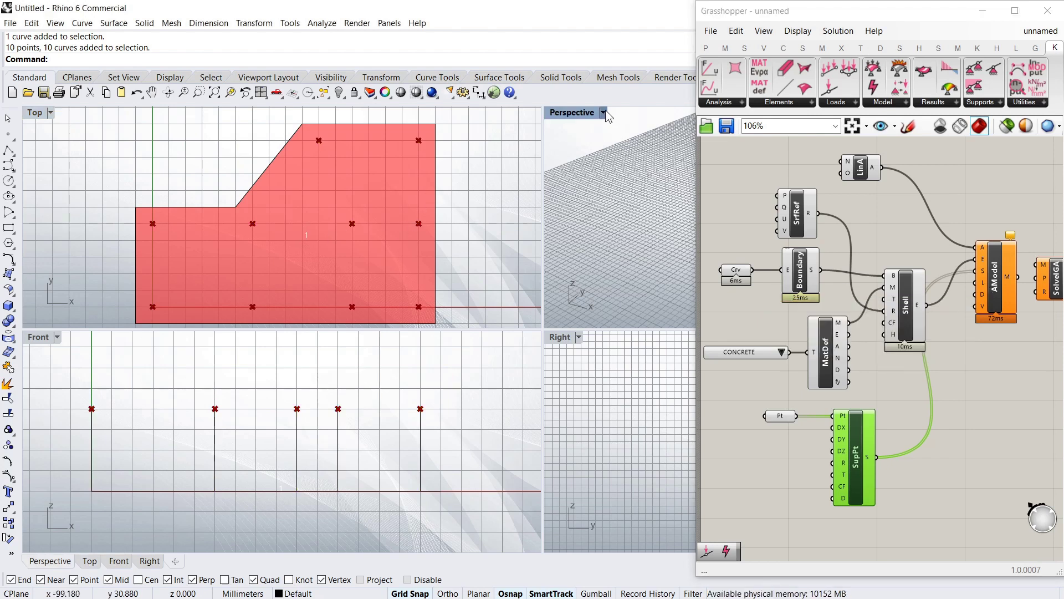
click(604, 113)
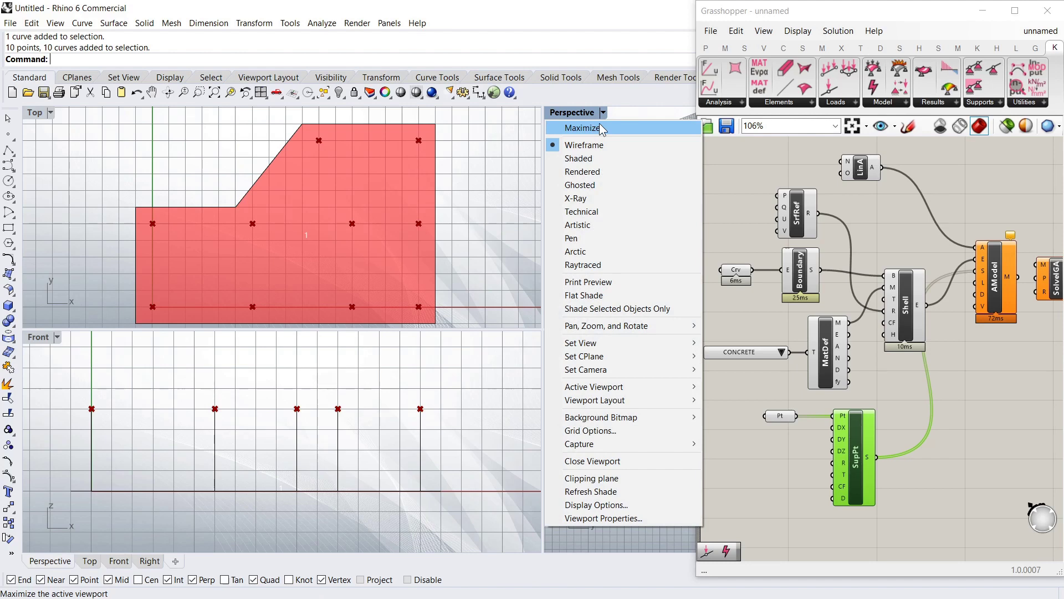
click(600, 123)
scroll(471, 344, down, 3)
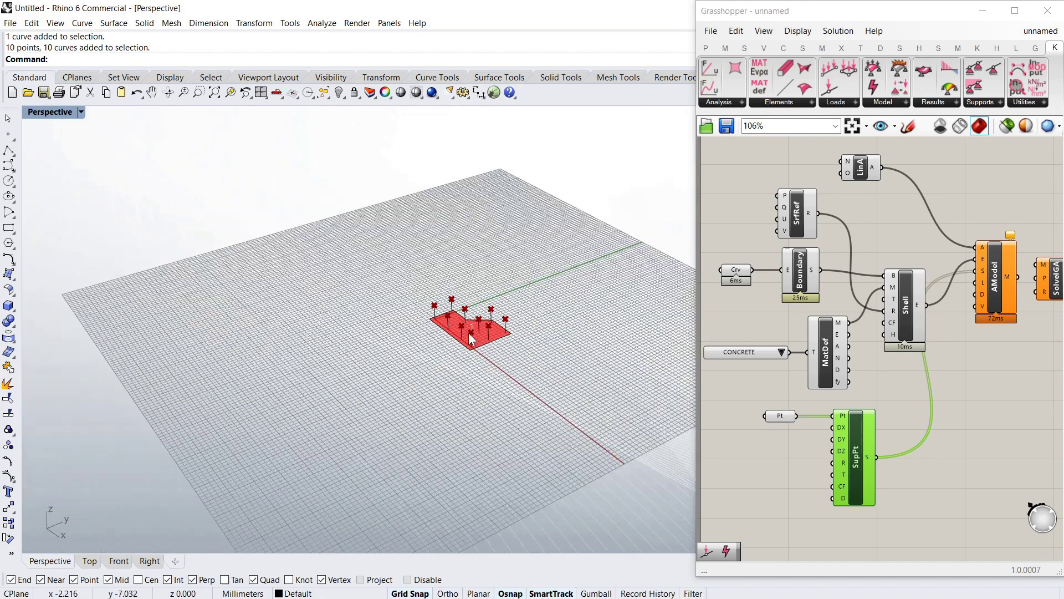
scroll(370, 295, up, 5)
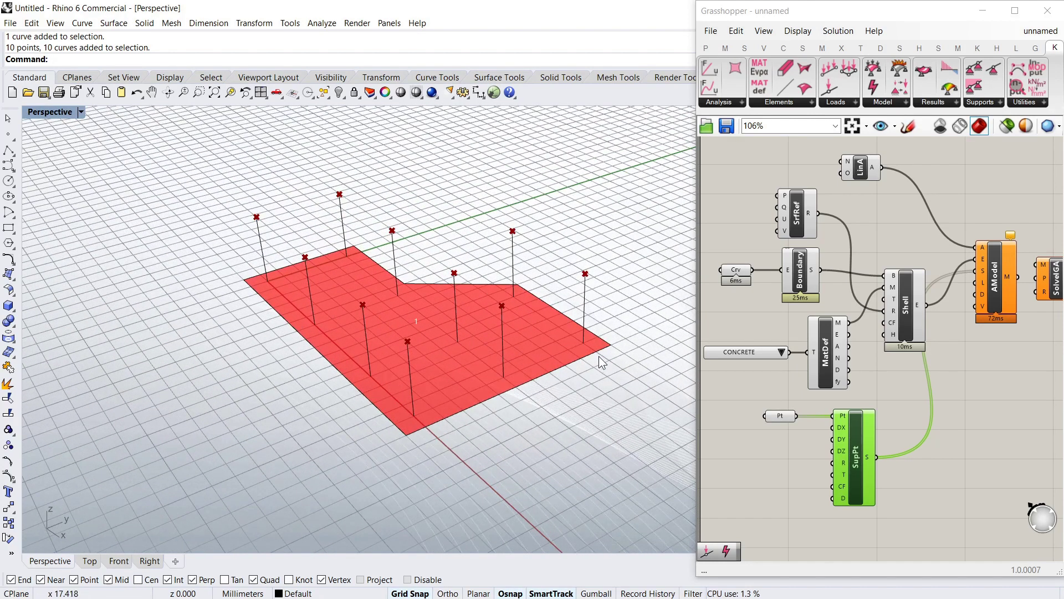
Step: Move the slab outline curve vertically from the bottom end of a column line to its top end
click(567, 369)
right_drag(527, 448, 565, 418)
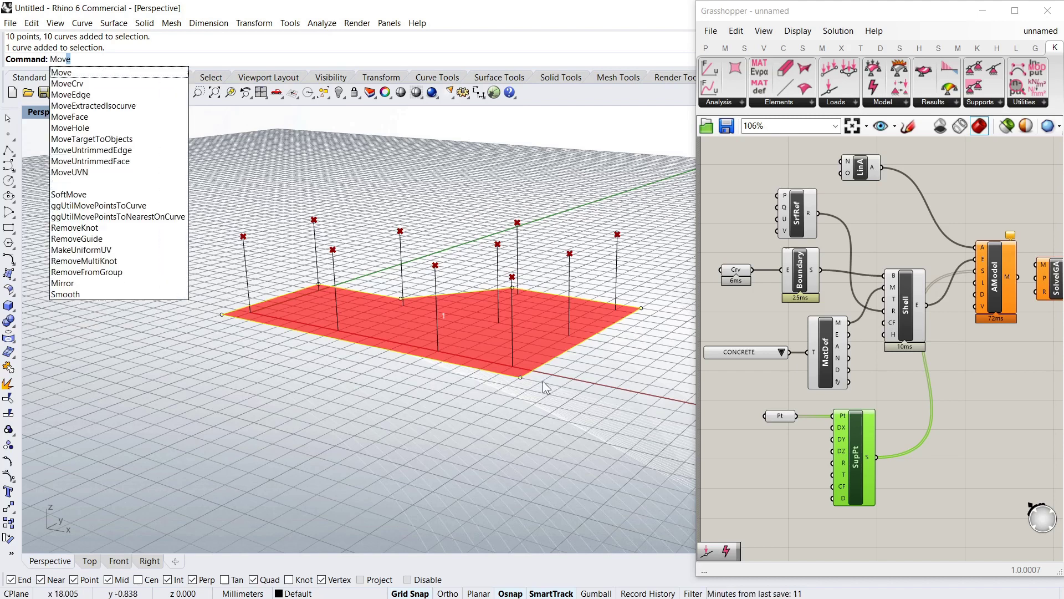
key(Return)
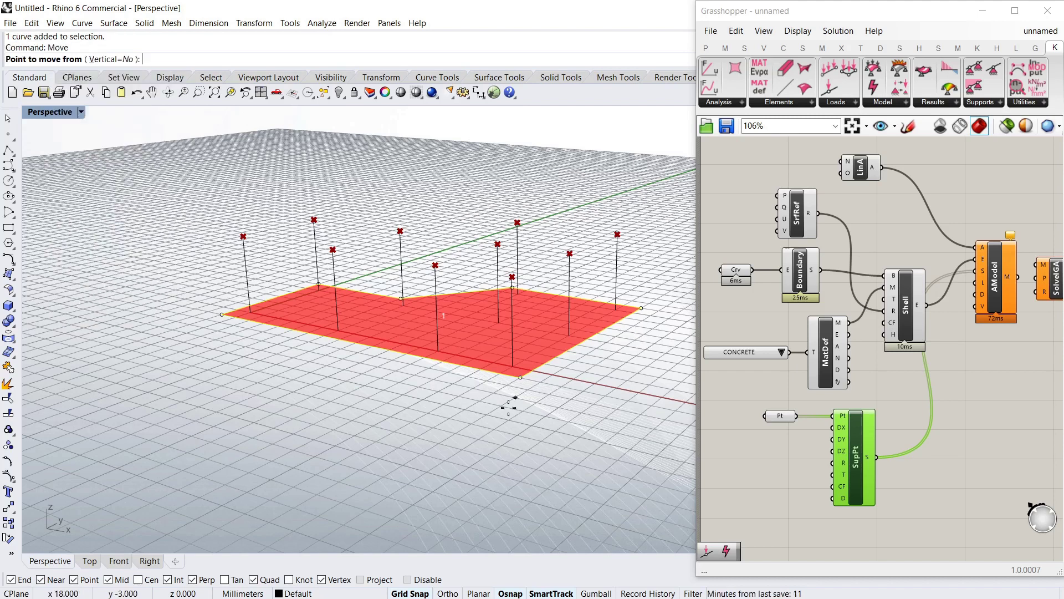
click(513, 366)
click(512, 277)
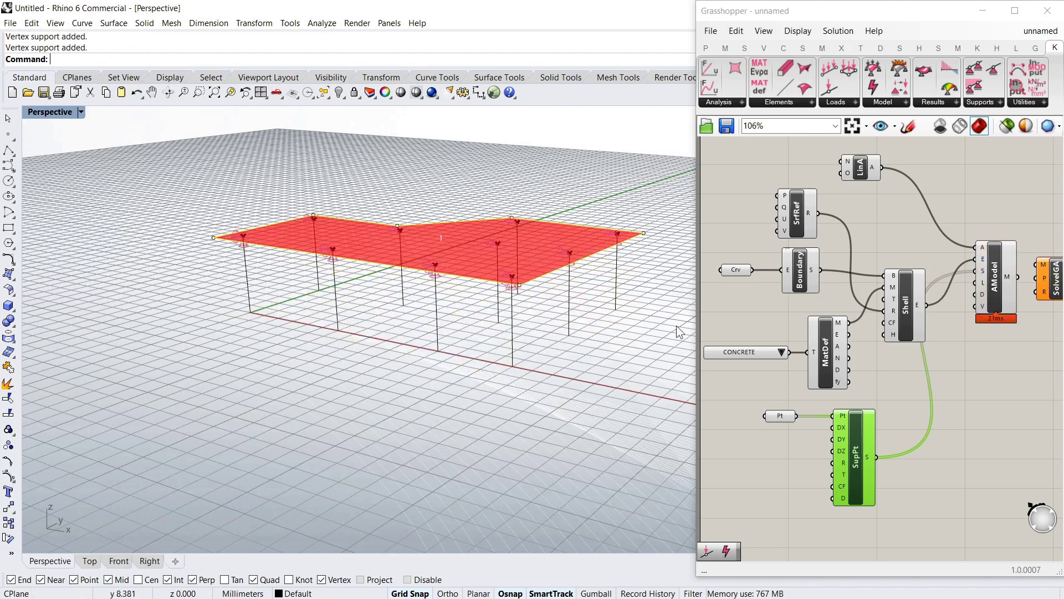
Step: Examine the raised slab and its point supports from above and below
scroll(474, 372, up, 3)
click(874, 229)
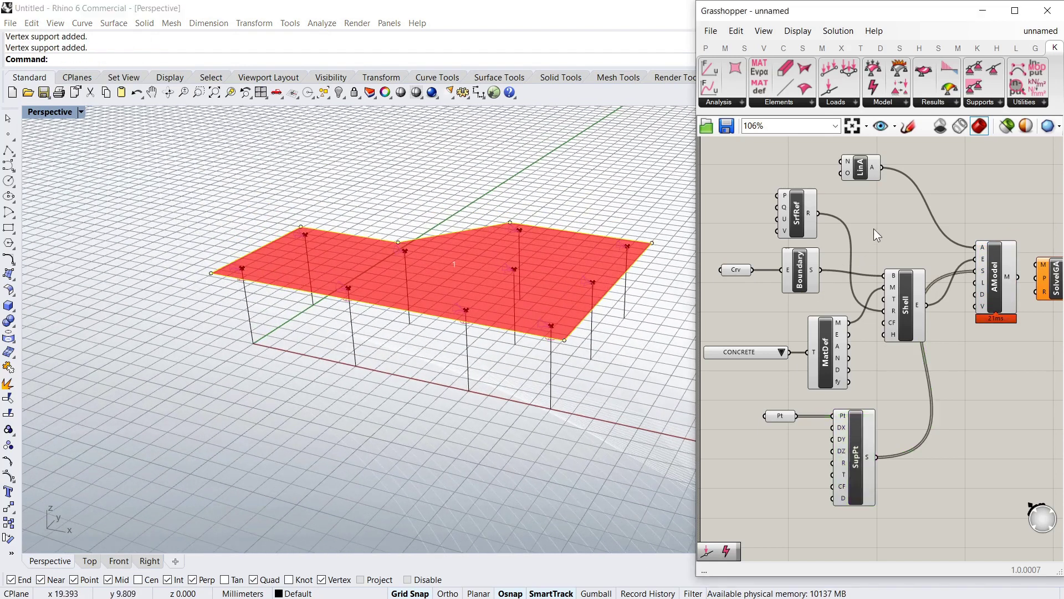
right_drag(429, 367, 304, 278)
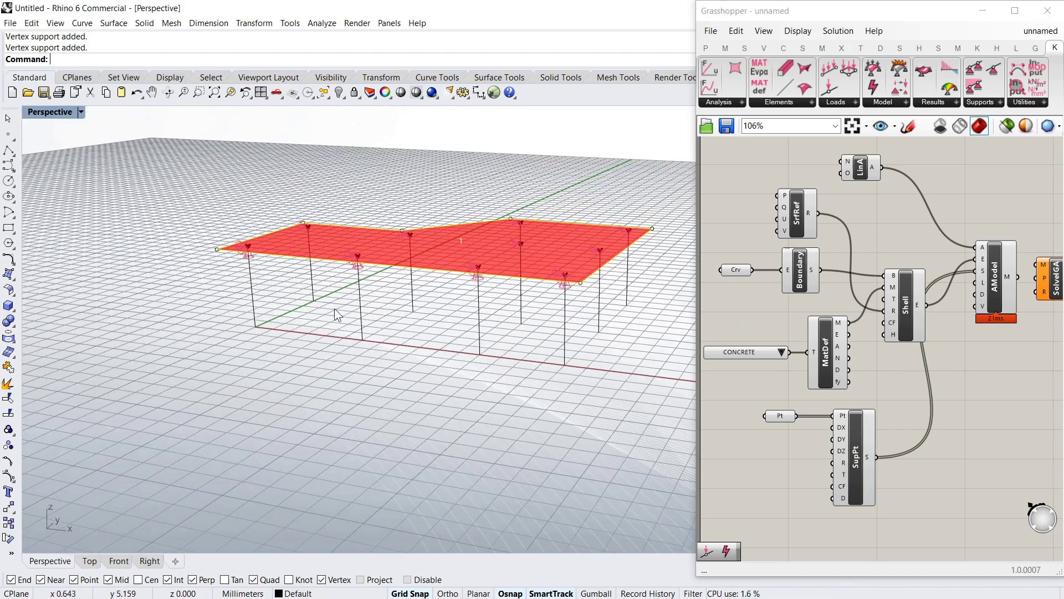
right_drag(337, 309, 503, 297)
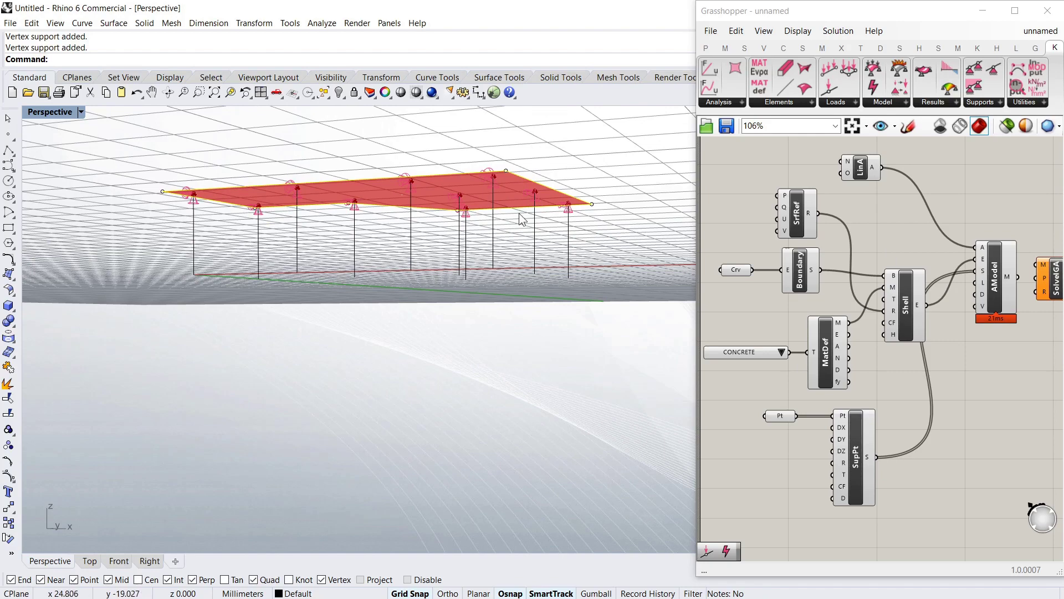
right_drag(556, 255, 482, 311)
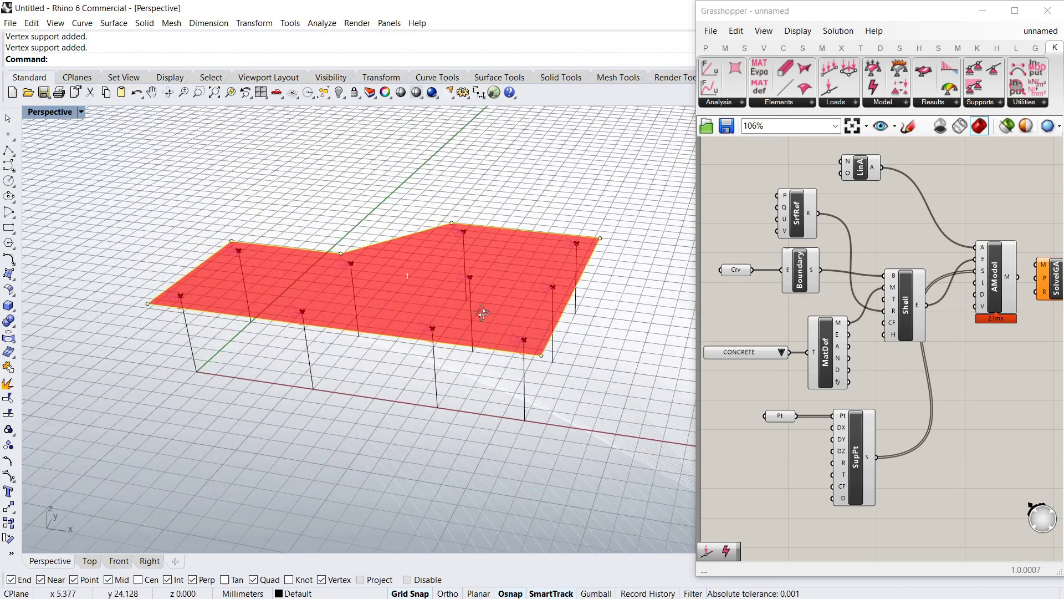
click(878, 249)
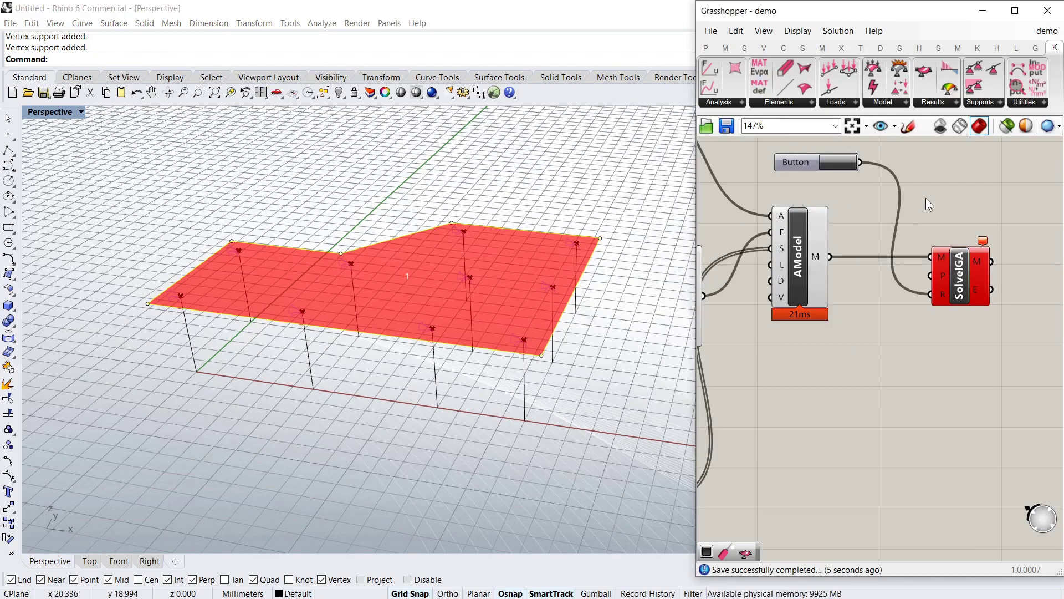
Step: Run the SolveIGA analysis with the Button wired to its R input
click(848, 163)
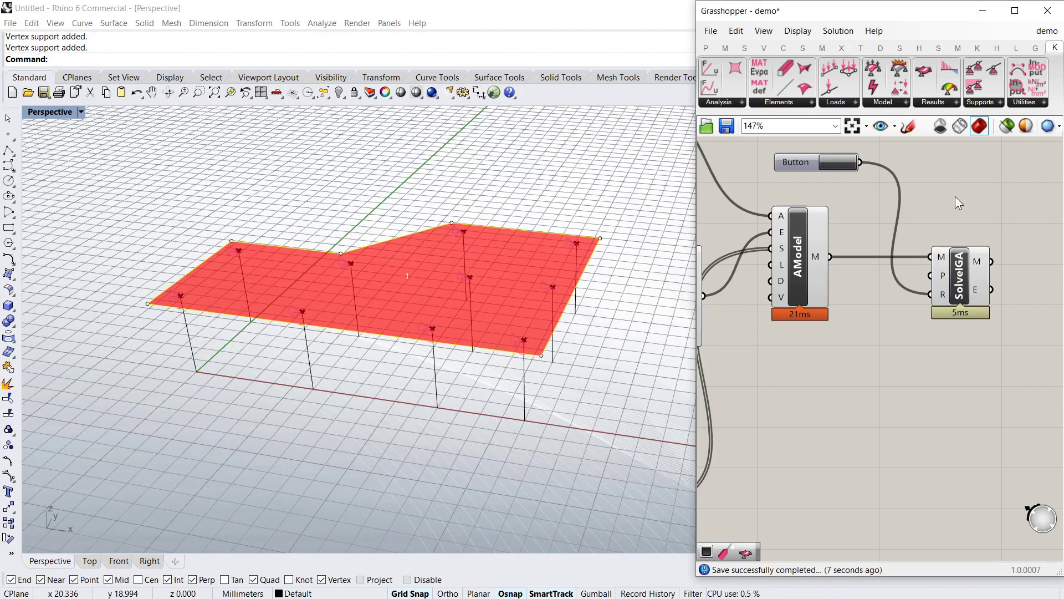
click(960, 281)
click(949, 207)
Step: Examine the AnalysisModel's inputs and the components wired into it
scroll(839, 353, down, 3)
scroll(964, 355, up, 2)
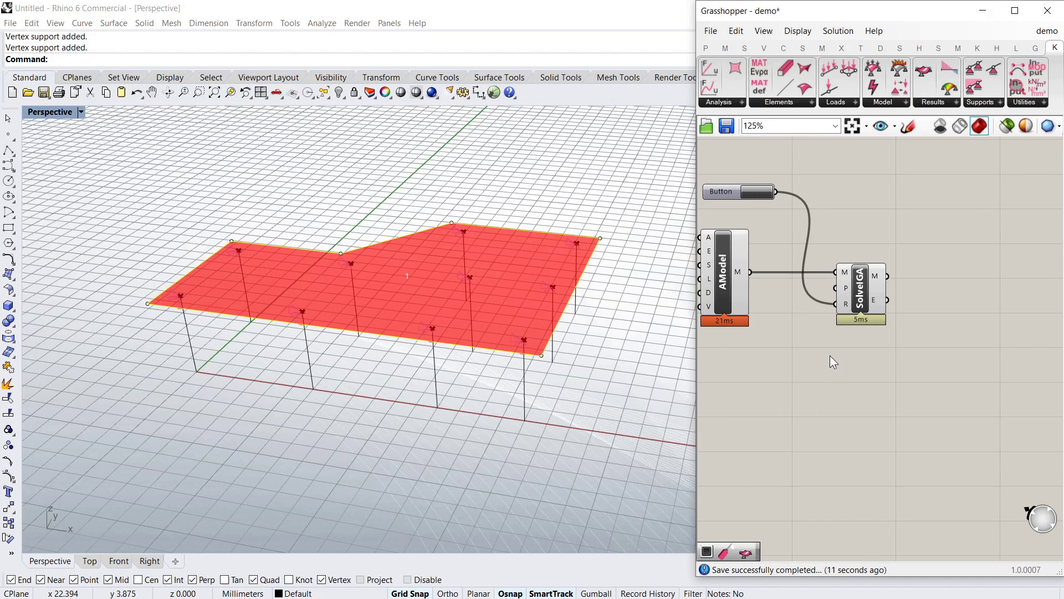
right_drag(868, 354, 951, 407)
scroll(853, 322, down, 2)
scroll(893, 334, up, 4)
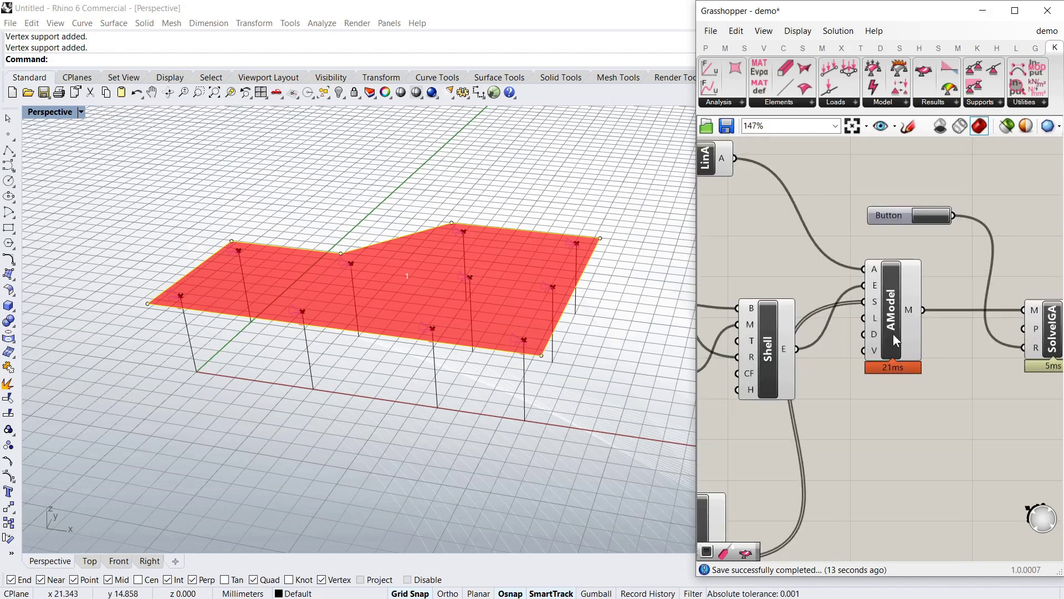
mouse_move(875, 317)
scroll(930, 376, down, 3)
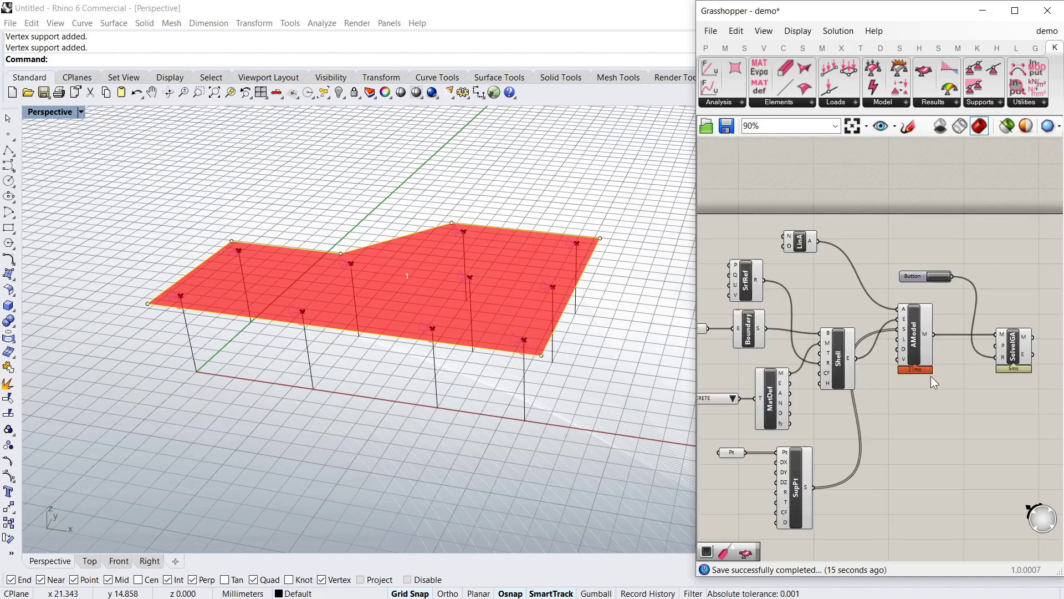
scroll(887, 452, up, 2)
scroll(887, 452, down, 2)
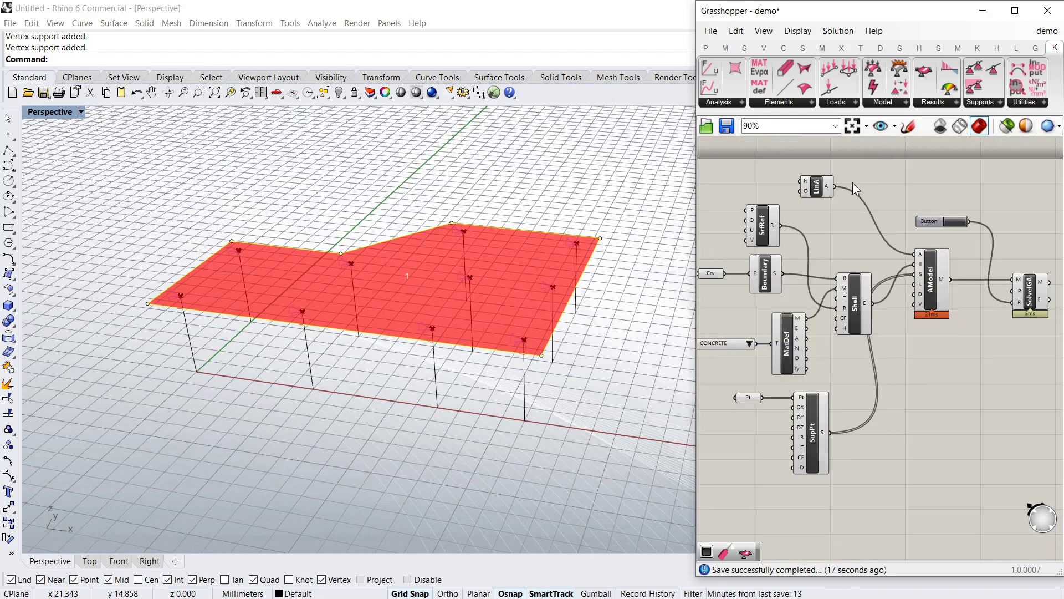
Step: Place a Surface Load component below the SupportPoint component
click(845, 104)
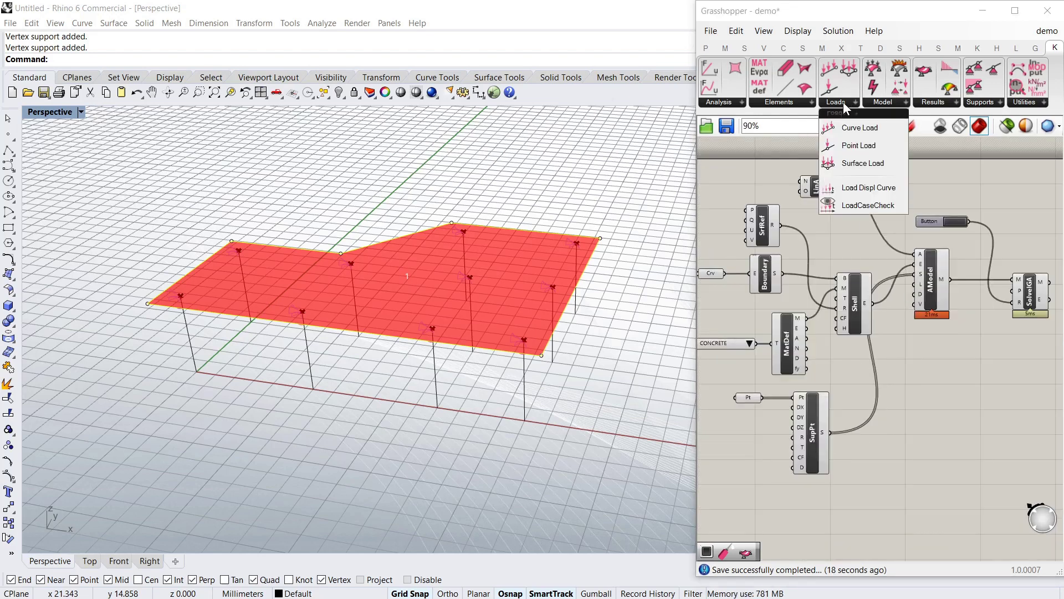
click(857, 164)
scroll(892, 411, up, 2)
click(833, 457)
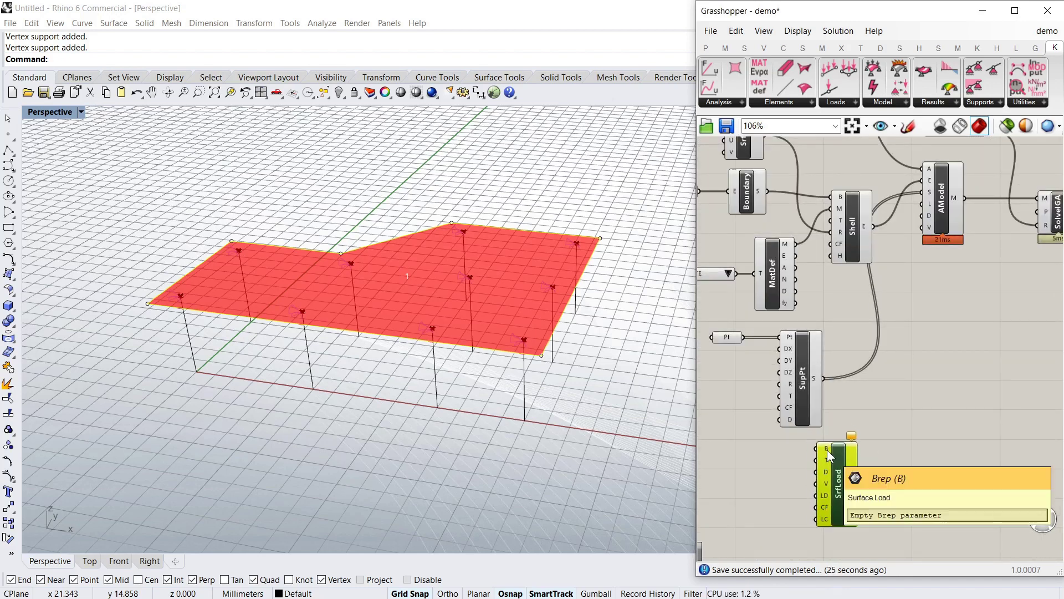
Step: Connect the Boundary Surfaces' S output to the Surface Load's B input
scroll(830, 455, down, 2)
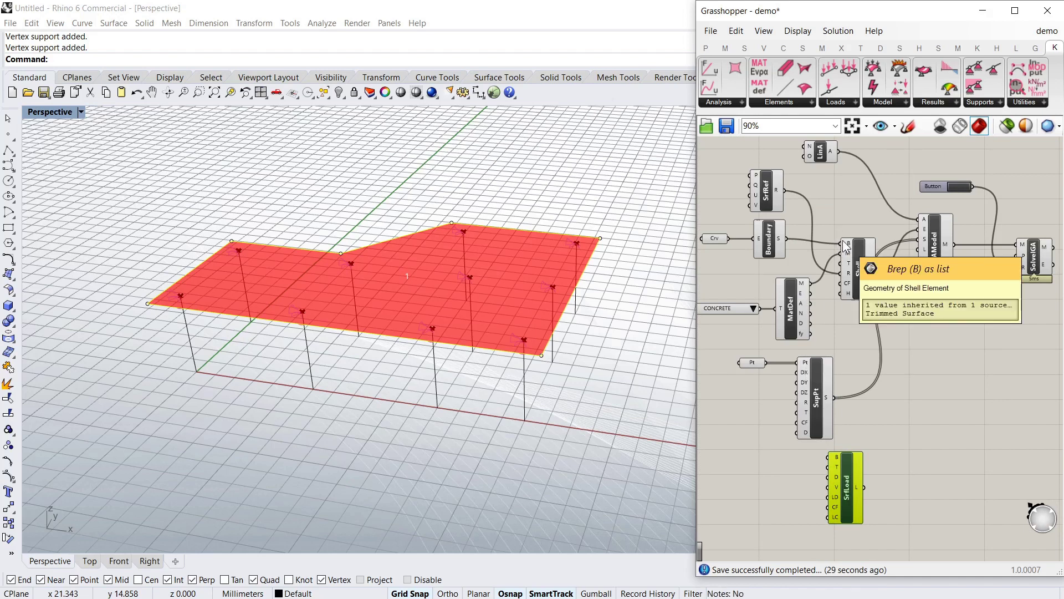
click(732, 278)
scroll(732, 278, down, 1)
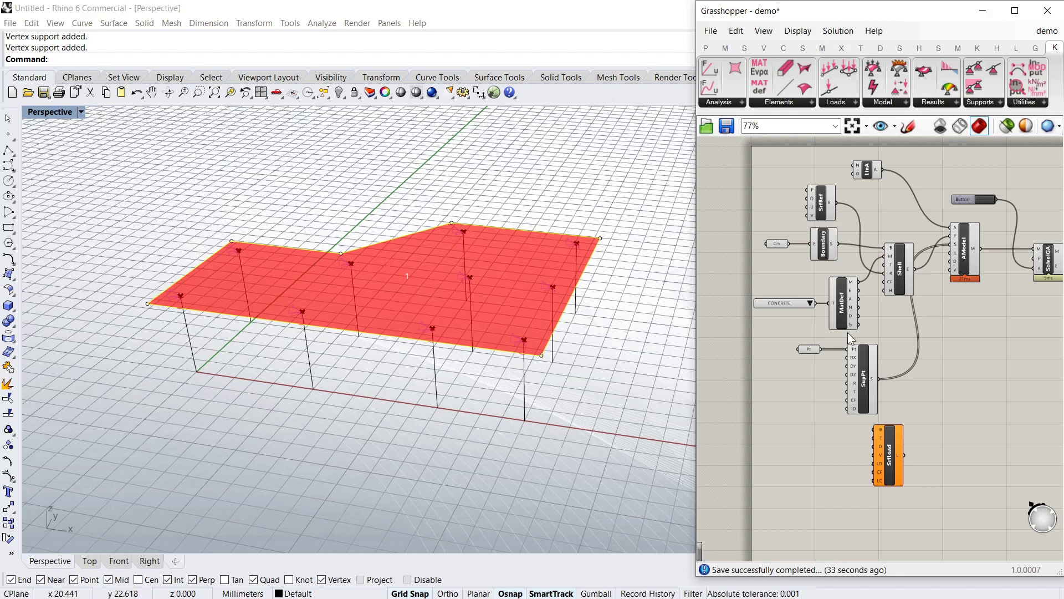
scroll(851, 338, up, 1)
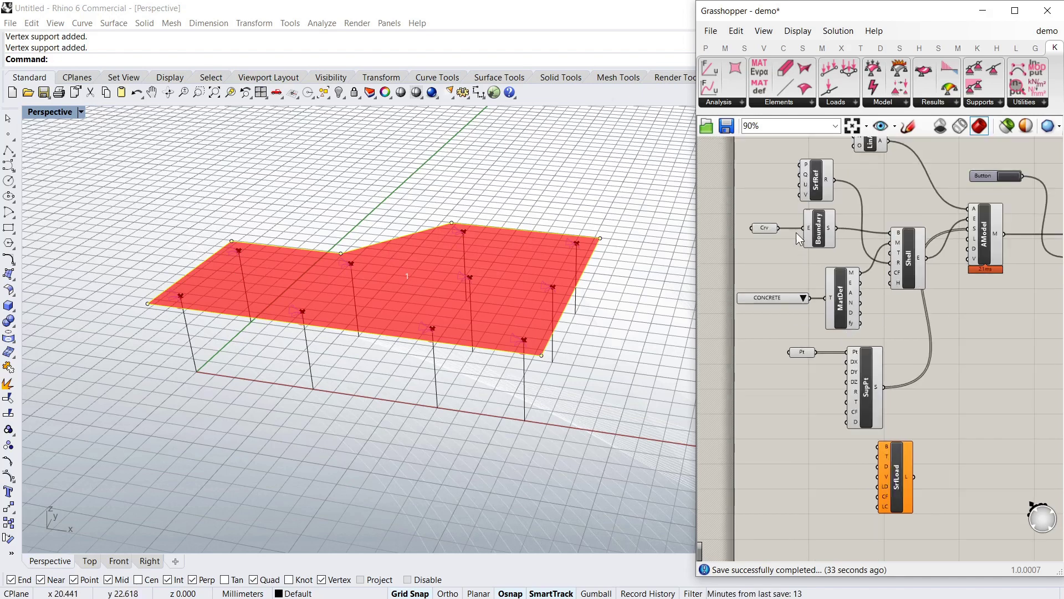
click(826, 235)
drag(840, 233, 912, 461)
click(986, 425)
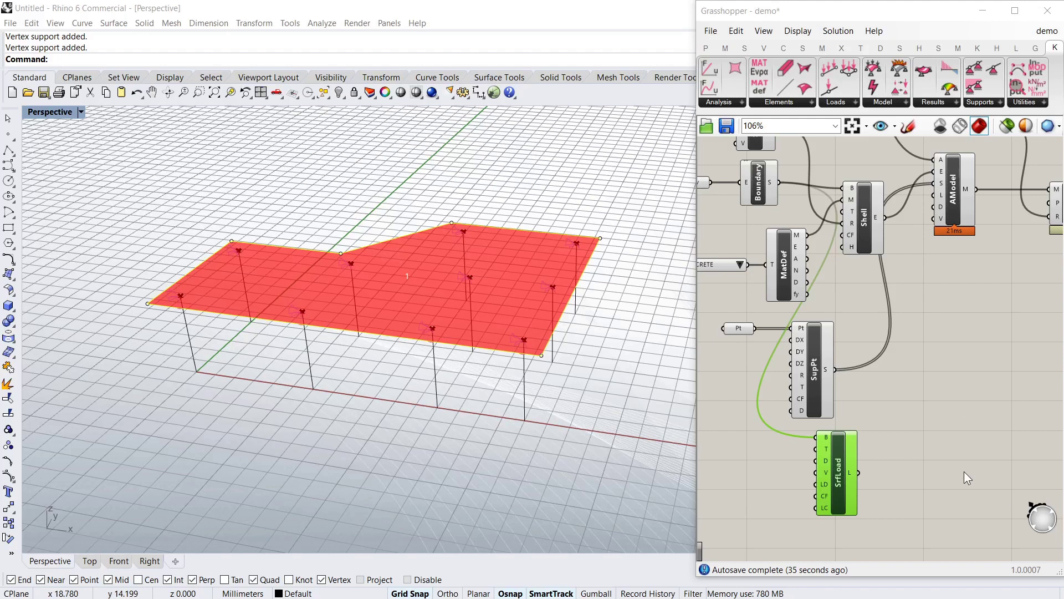
click(967, 478)
Step: Connect the Surface Load's L output to the AnalysisModel's L input and inspect the load arrows on the slab
mouse_move(824, 474)
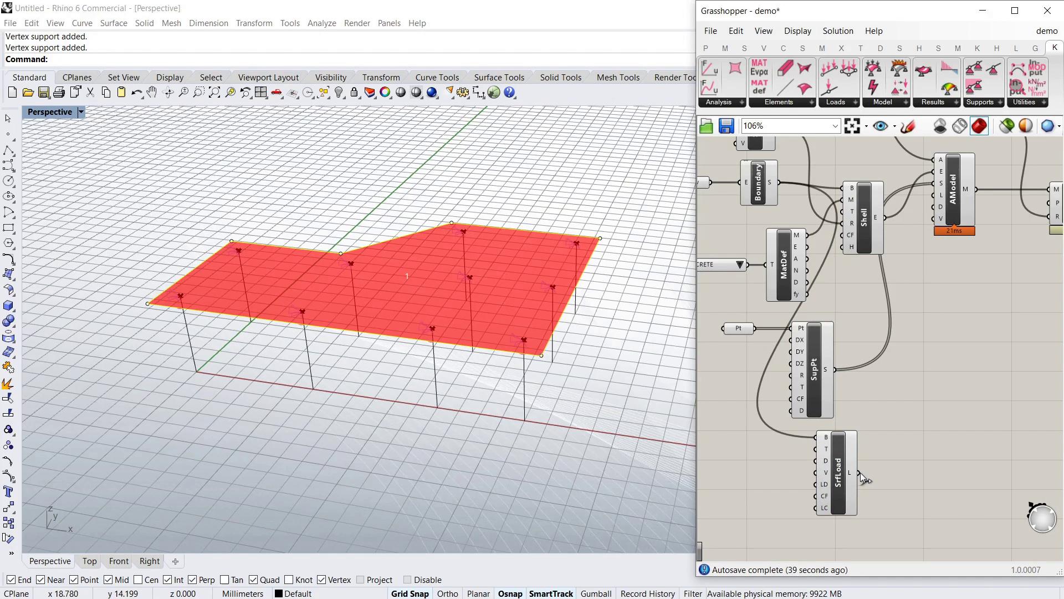
drag(859, 474, 936, 200)
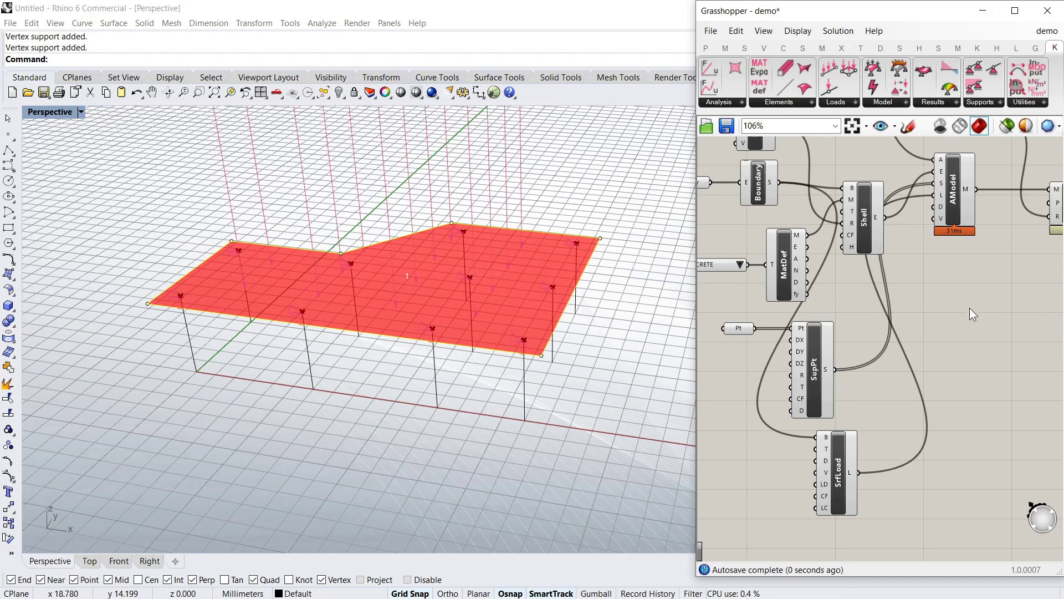
right_drag(587, 330, 525, 359)
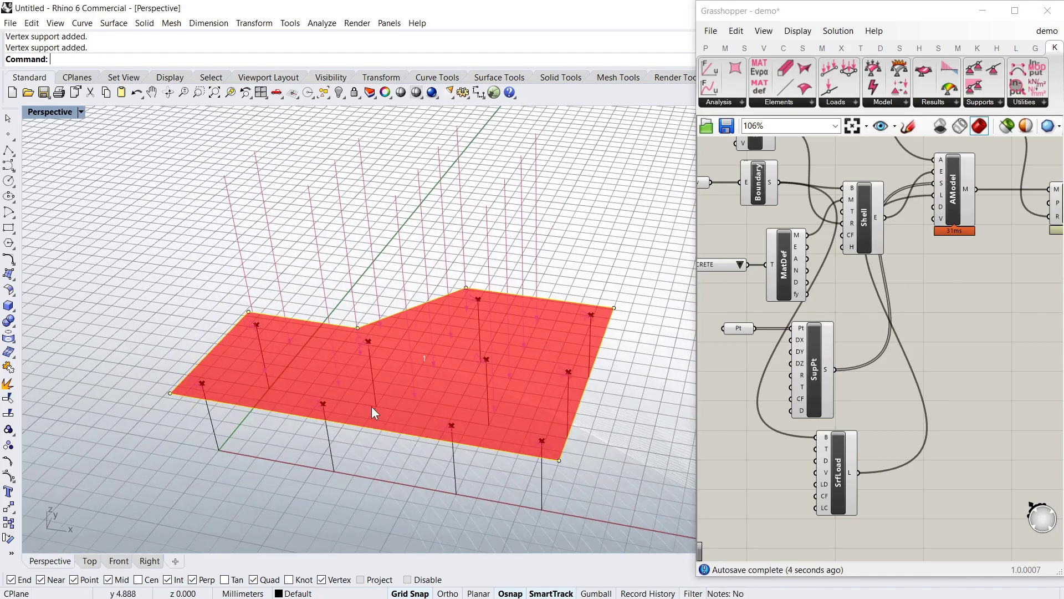
right_drag(372, 407, 436, 372)
click(713, 378)
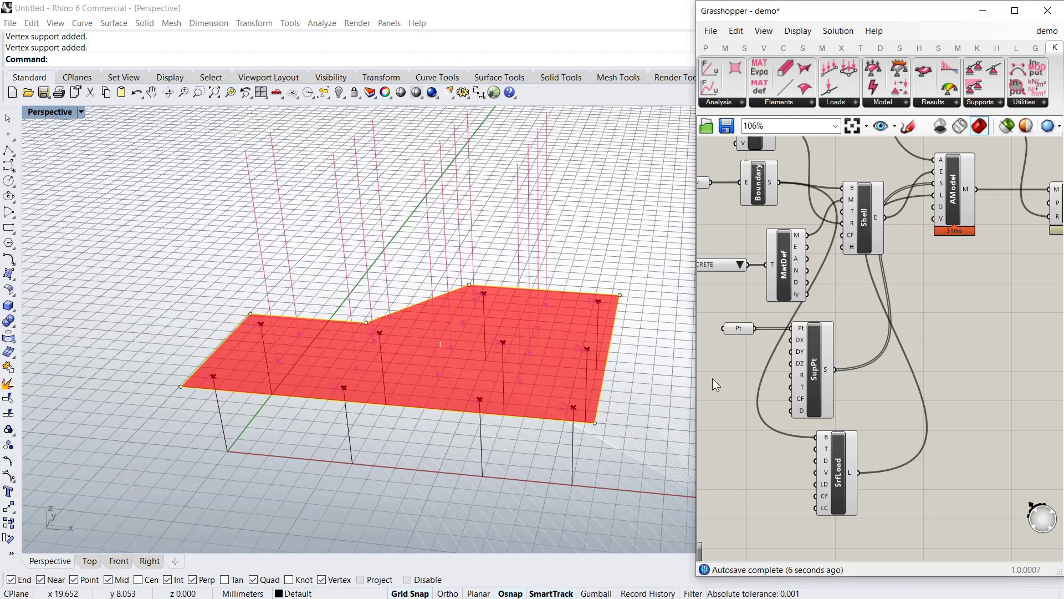
Step: Place a 2D Element Result Colour Plot component beside the SolveIGA component
scroll(713, 378, down, 2)
scroll(894, 248, up, 2)
scroll(887, 238, up, 2)
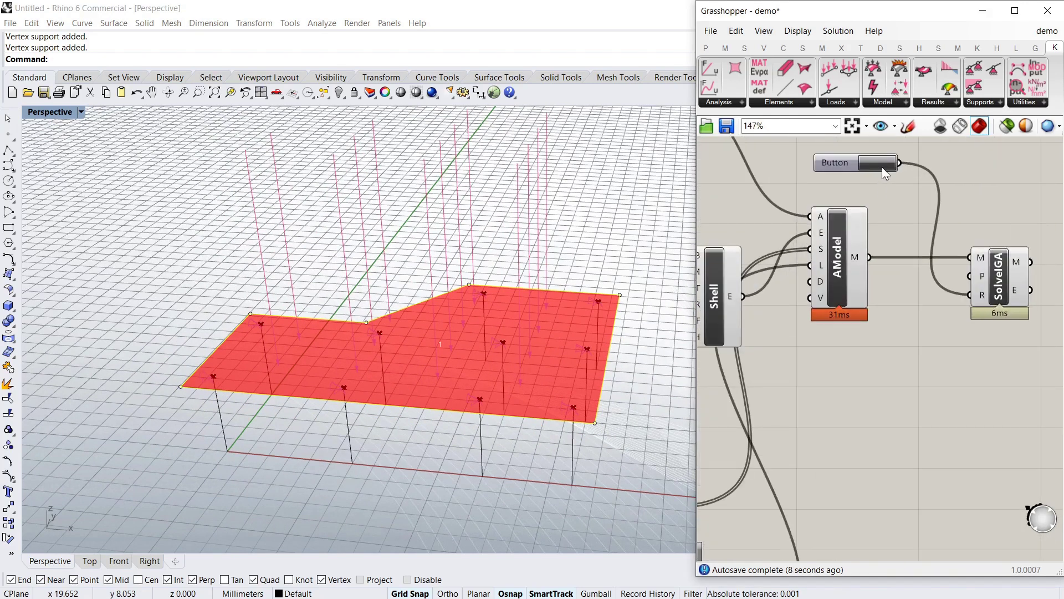
right_drag(1002, 304, 837, 368)
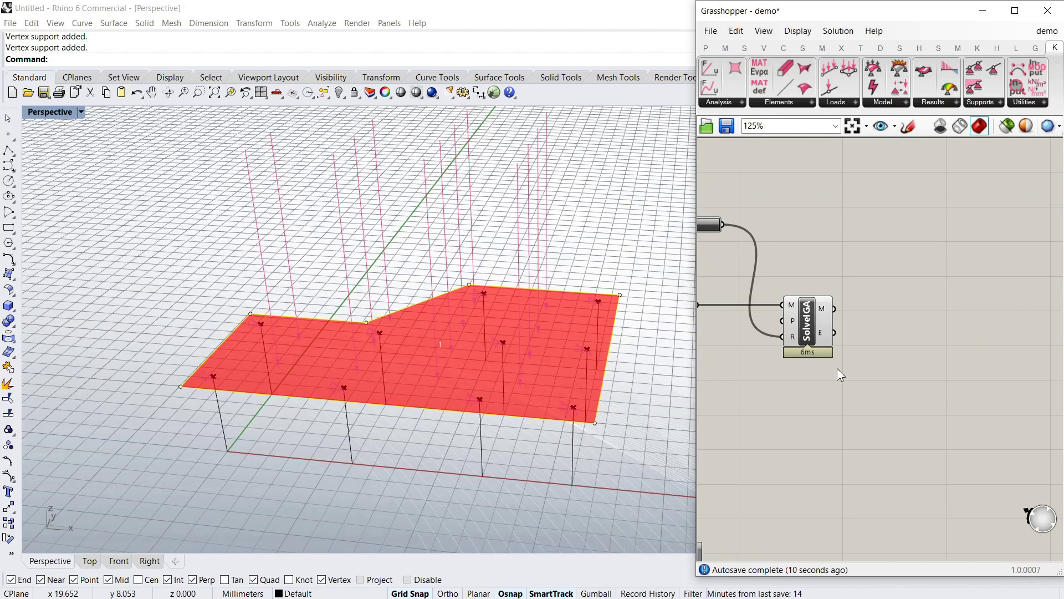
scroll(893, 302, down, 1)
click(956, 102)
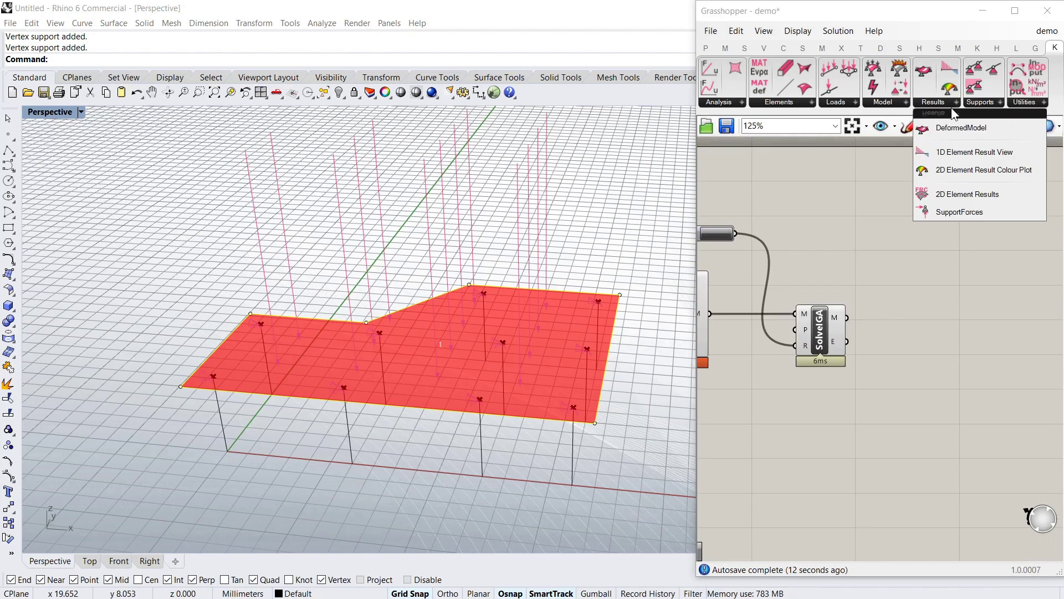
click(960, 170)
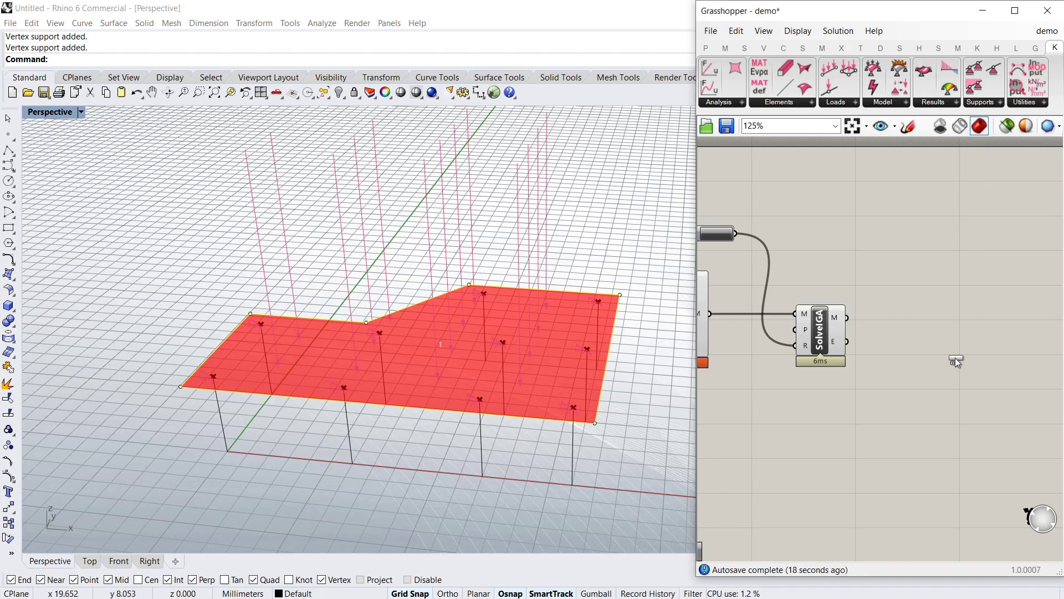
click(937, 380)
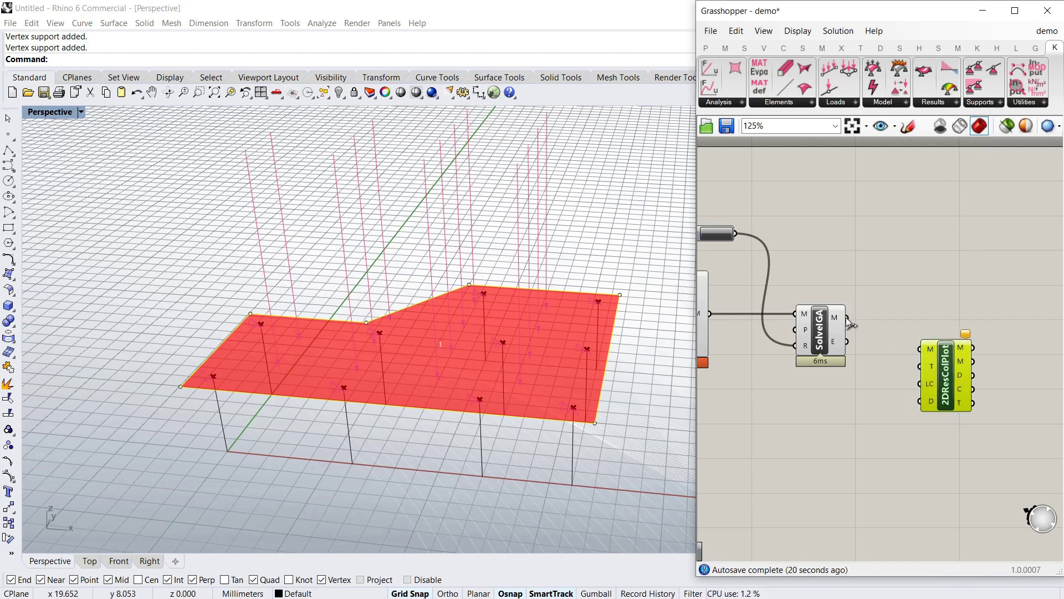
Step: Connect SolveIGA's M output to the 2D result colour plot's M input, check its warning and the Type input, and shift the component aside
drag(847, 320, 920, 349)
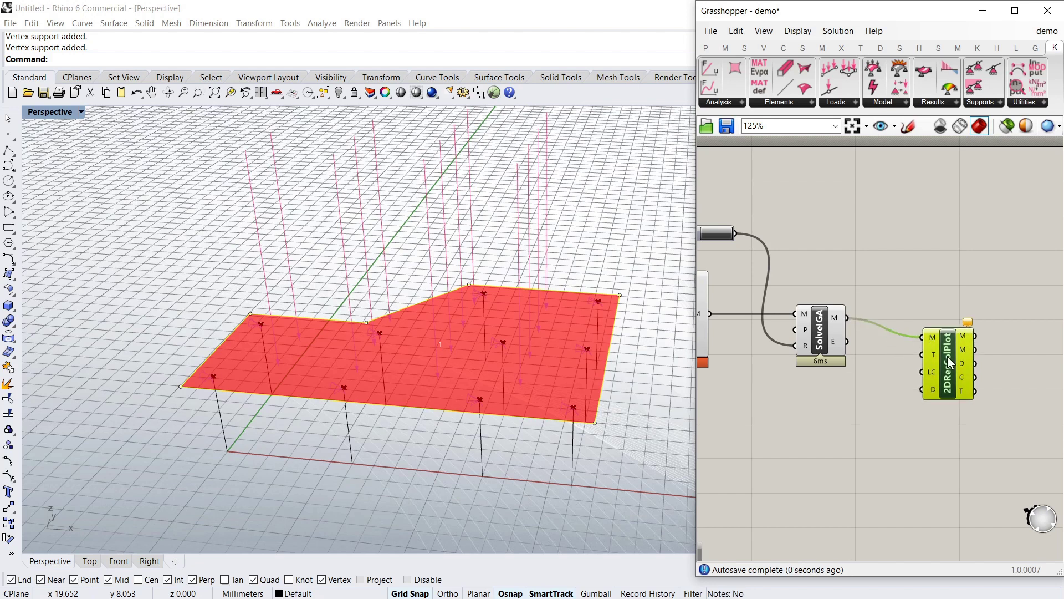
click(955, 317)
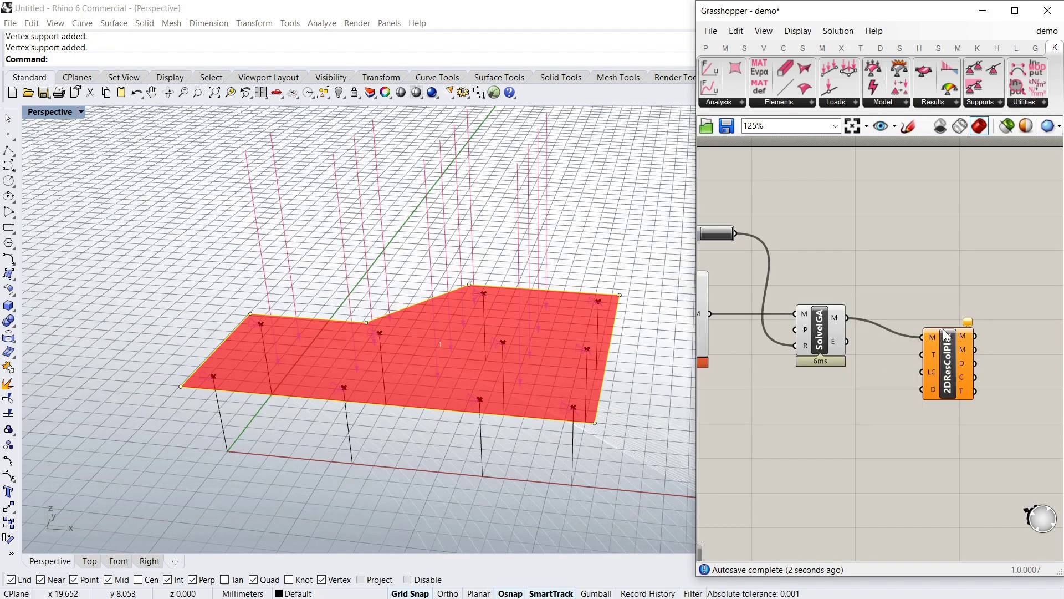
mouse_move(967, 322)
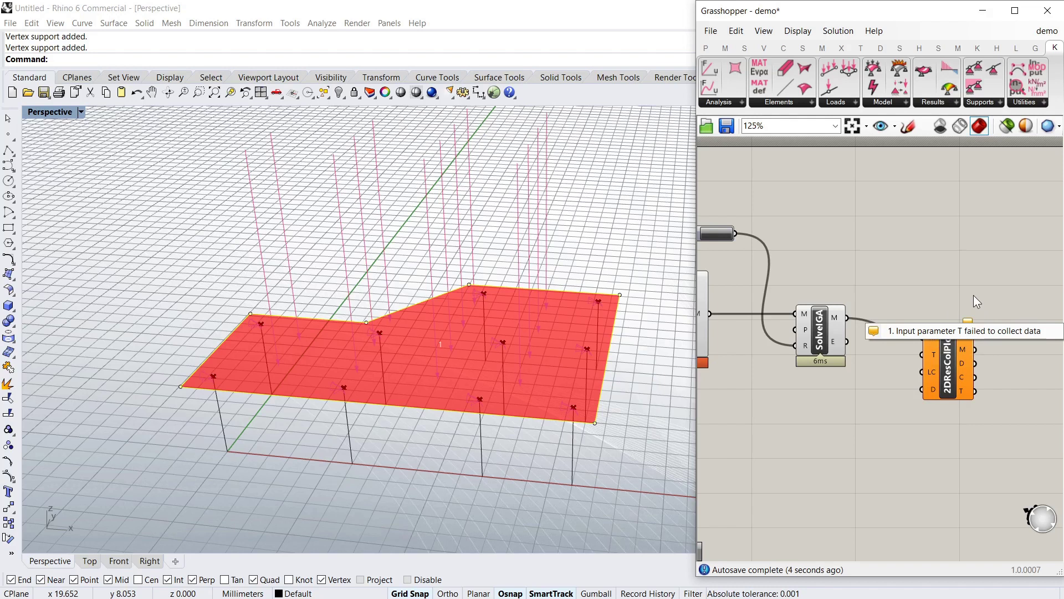
mouse_move(934, 355)
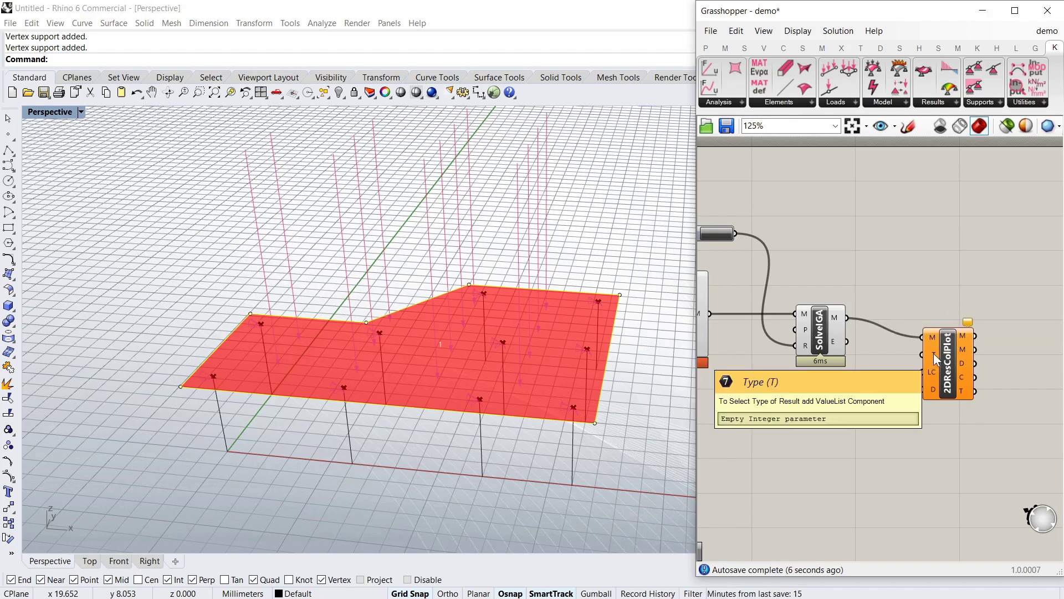
drag(940, 358, 974, 357)
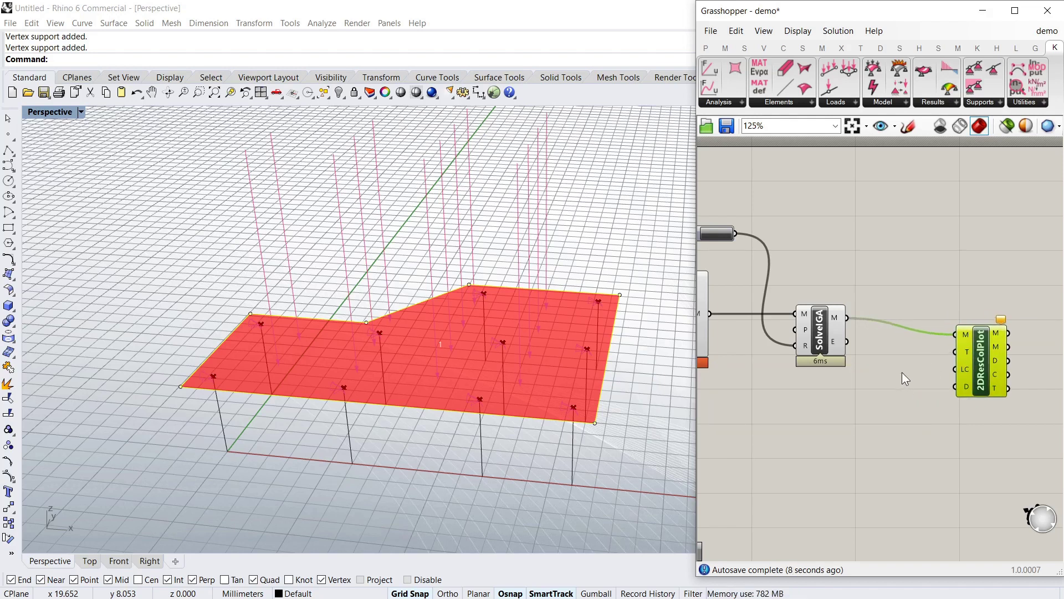
Step: Add a Value List, connect it to the 2D result colour plot's T input, and place it below the SolveIGA component
click(706, 48)
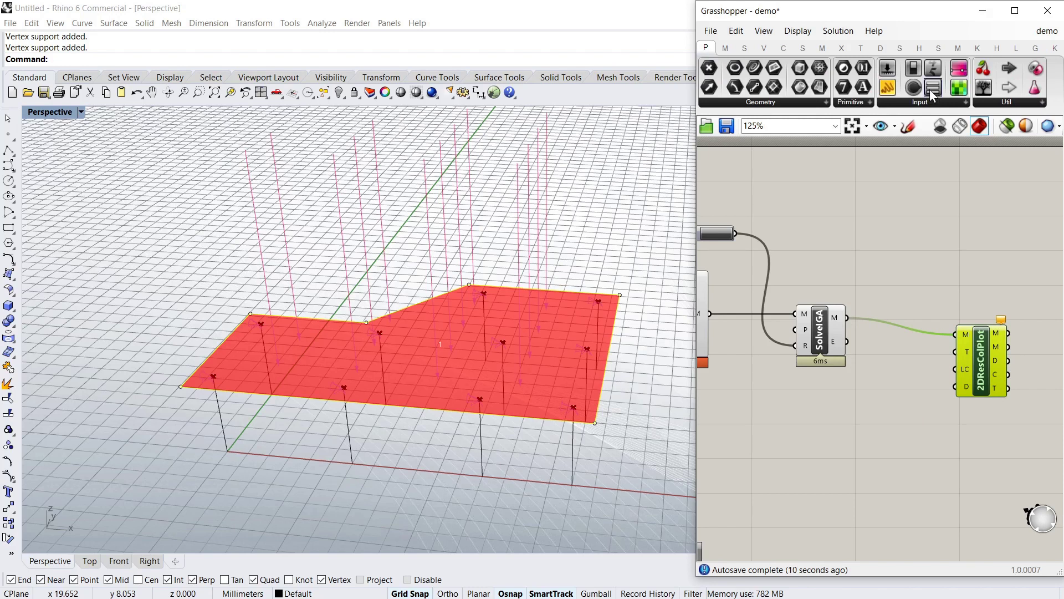
drag(933, 88, 905, 410)
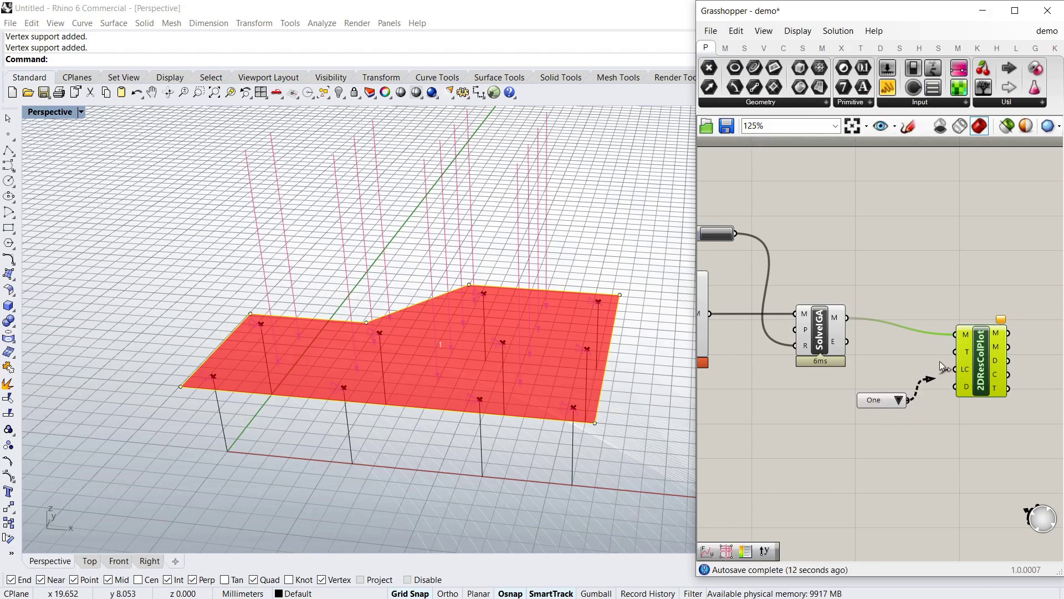
drag(959, 354, 958, 353)
click(881, 408)
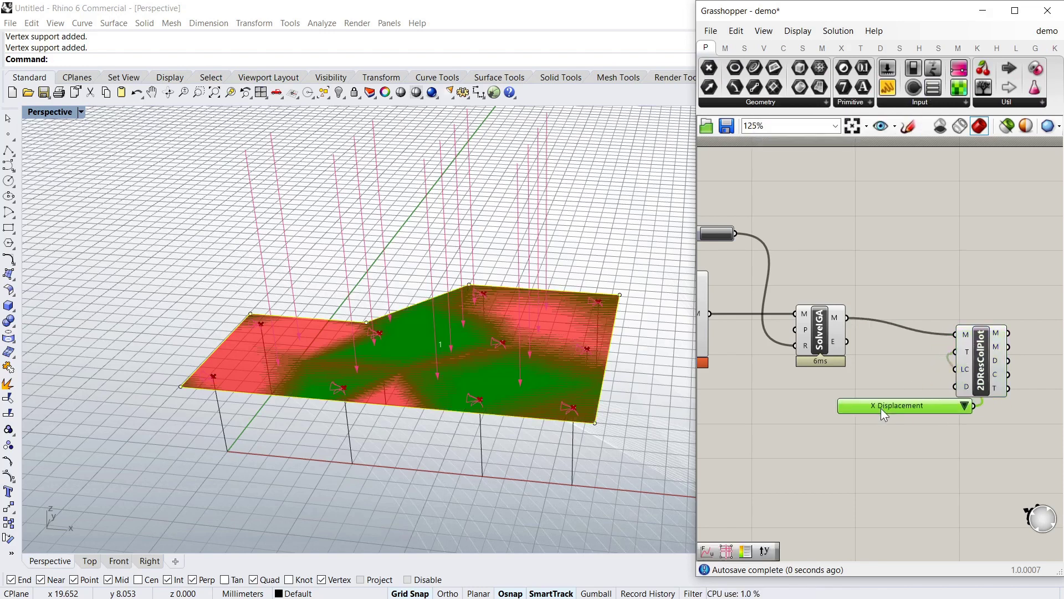
click(898, 438)
drag(907, 396, 888, 400)
click(963, 236)
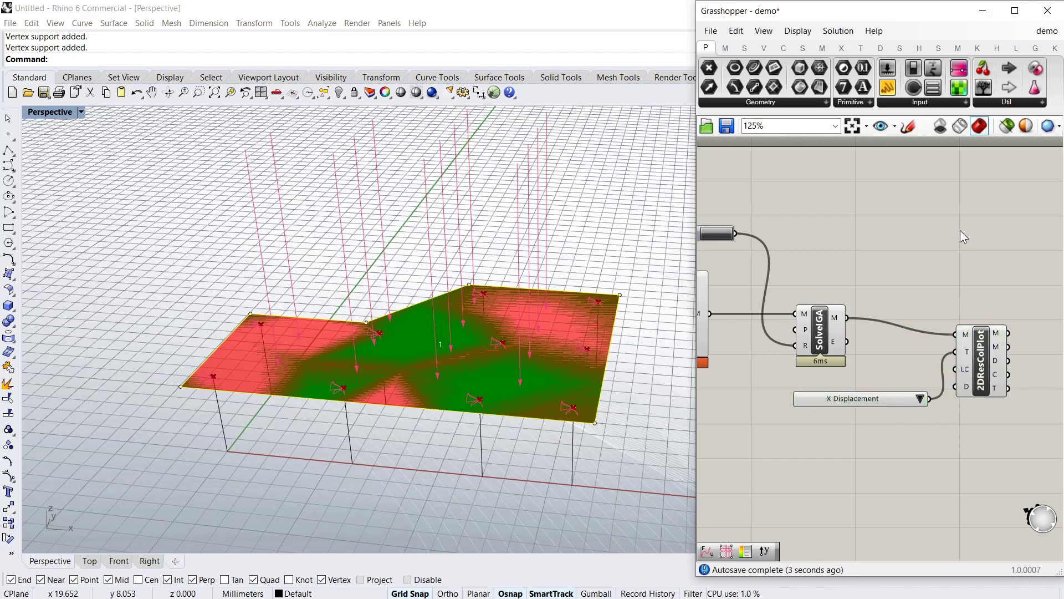
Step: Turn off the preview of the Boundary Surfaces component
scroll(975, 272, down, 3)
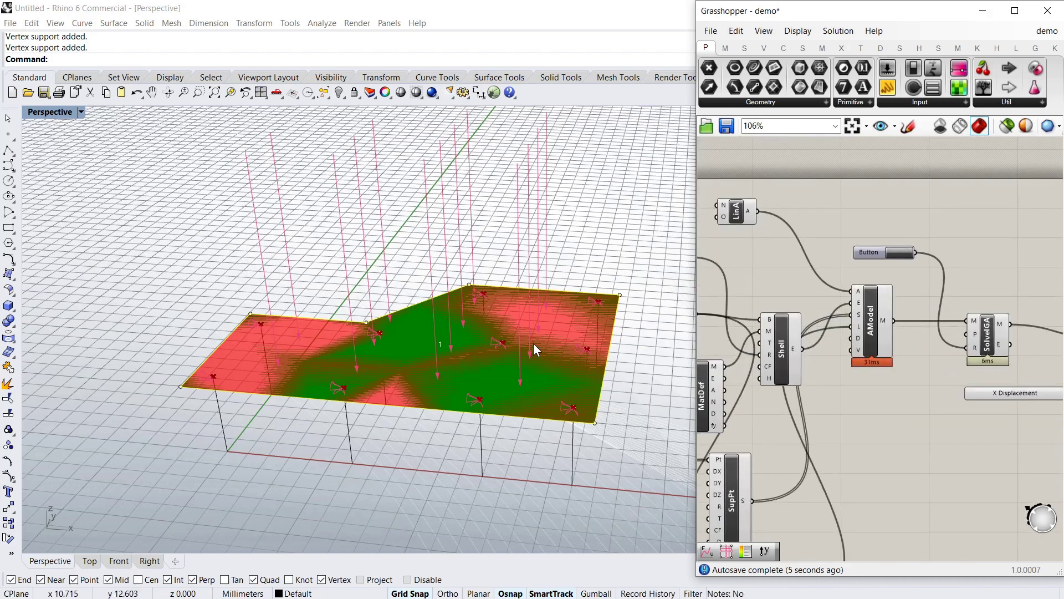
scroll(766, 339, up, 1)
right_drag(485, 360, 534, 350)
right_drag(255, 271, 304, 301)
scroll(850, 244, down, 1)
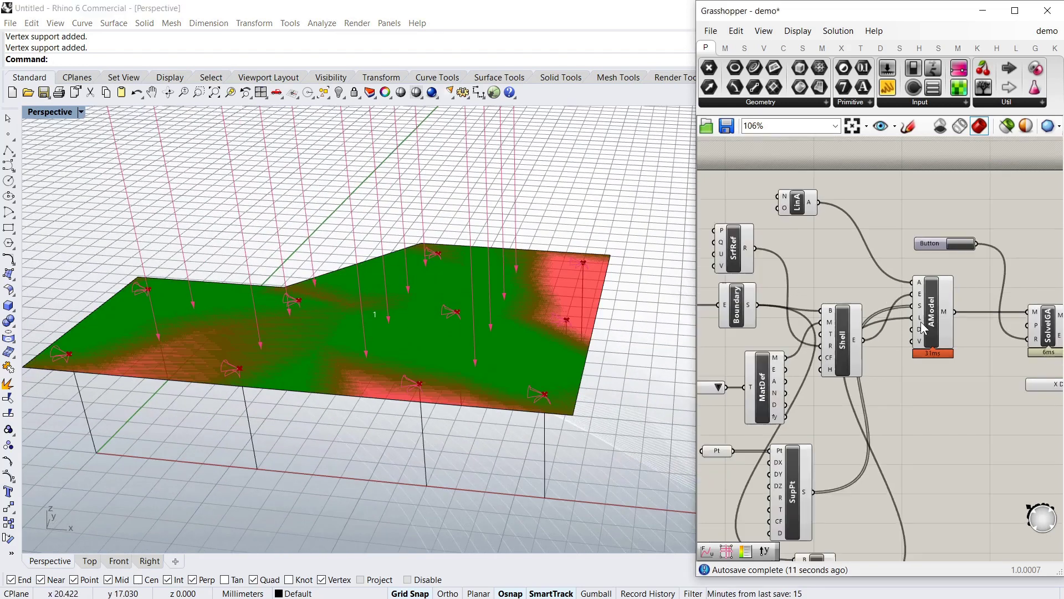
click(840, 340)
right_click(840, 339)
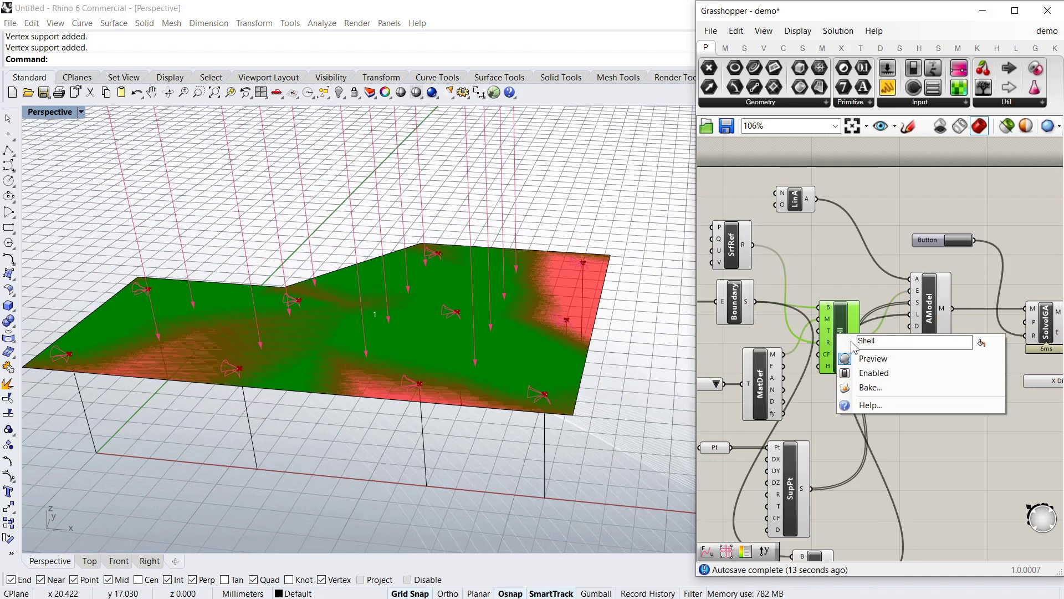
right_drag(748, 320, 813, 326)
click(804, 313)
right_click(813, 326)
click(813, 327)
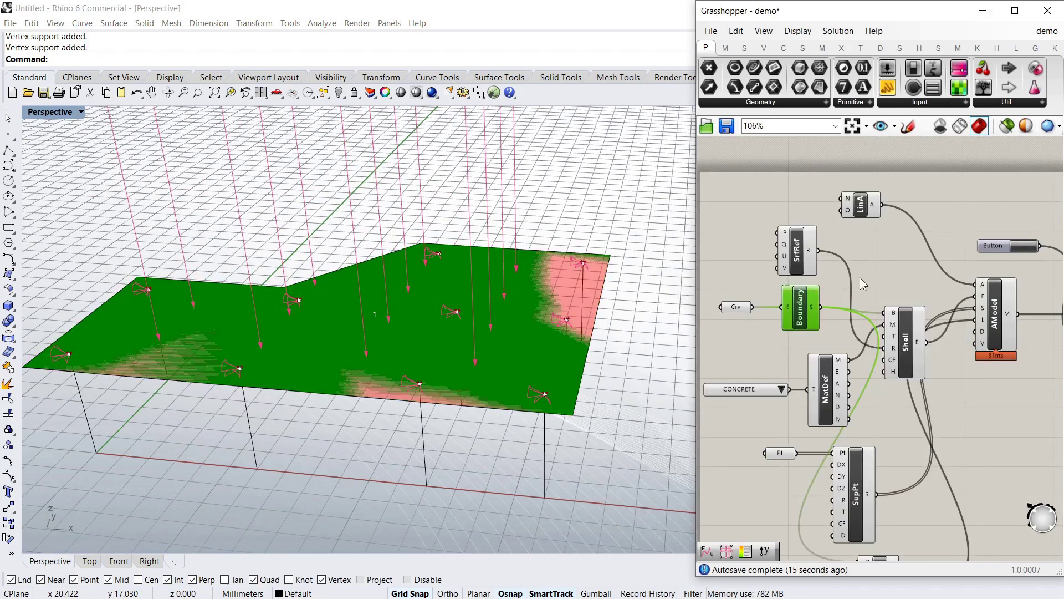
Step: Turn off the preview of the AnalysisModel component
right_drag(859, 278, 833, 281)
click(979, 318)
right_click(980, 319)
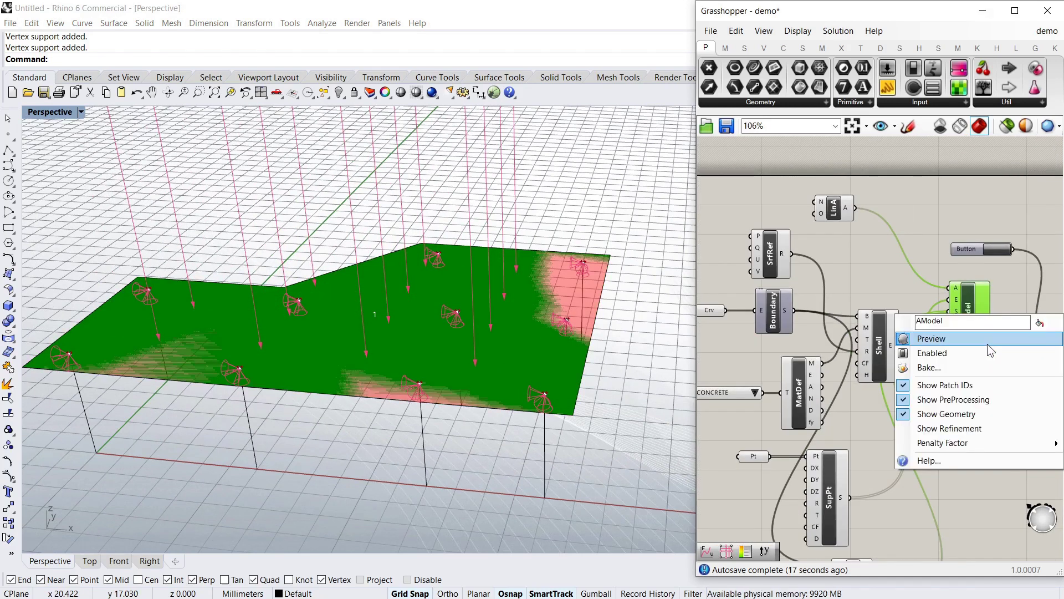
click(986, 341)
click(897, 219)
right_drag(897, 219, 716, 205)
Step: Set the result type in the value list to Z Displacement
scroll(975, 320, down, 2)
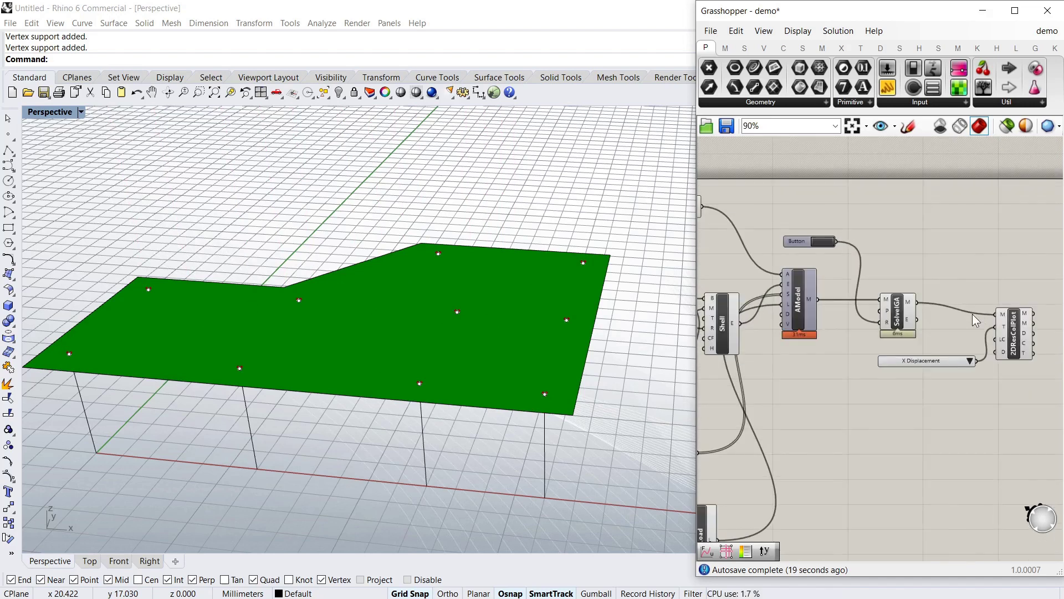
scroll(1000, 359, up, 1)
click(967, 362)
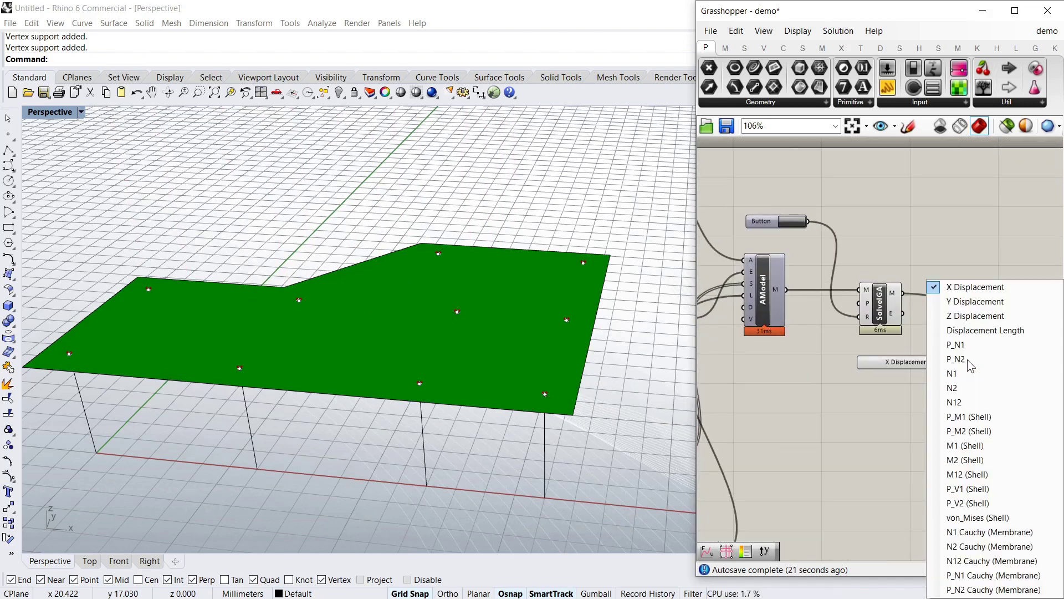
click(979, 316)
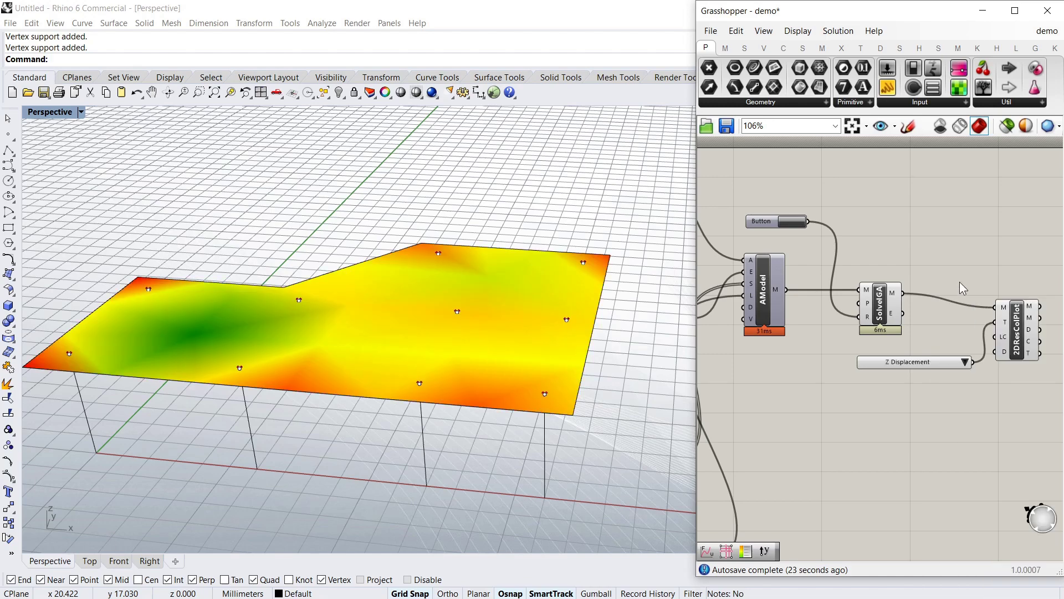
Step: Examine the Z displacement colour plot on the slab from several angles
right_drag(405, 336, 427, 387)
right_drag(358, 347, 357, 356)
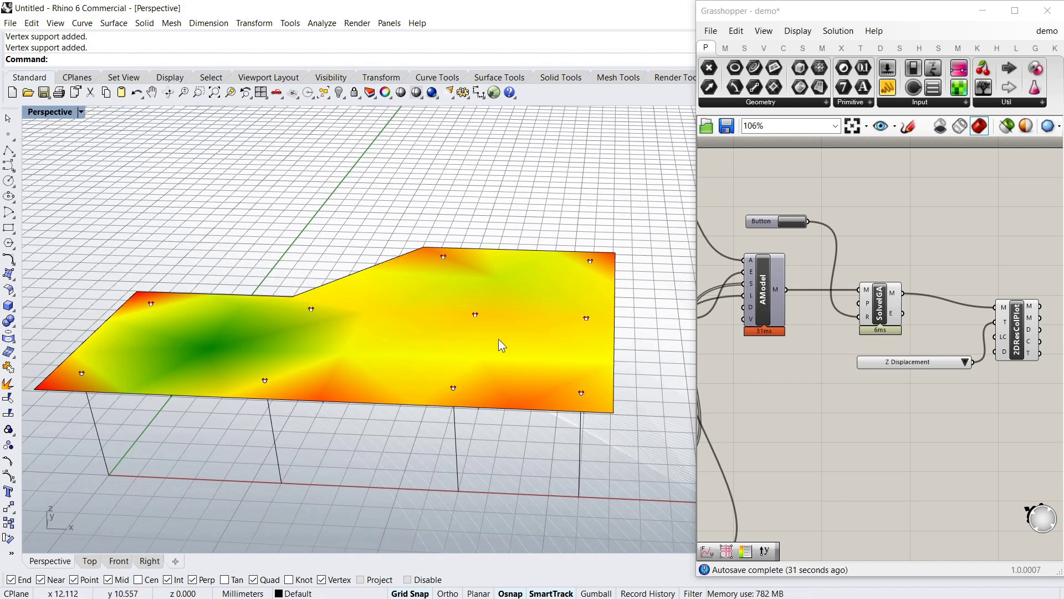
mouse_move(499, 340)
right_down()
mouse_move(444, 297)
mouse_move(467, 266)
mouse_move(437, 331)
mouse_move(511, 344)
right_up()
right_drag(208, 375, 261, 324)
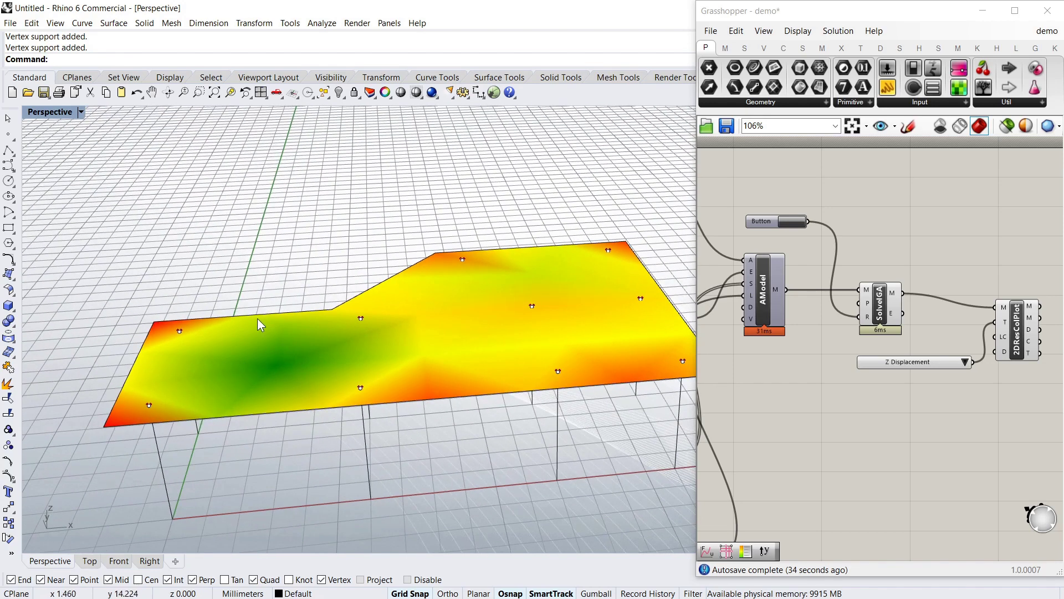
right_drag(262, 425, 377, 418)
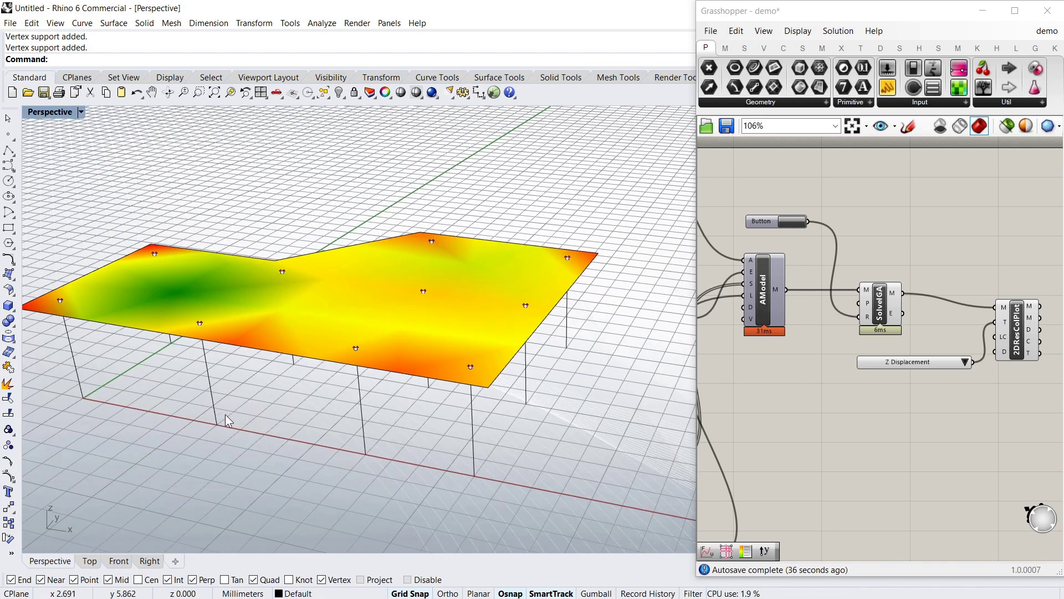
scroll(942, 360, down, 3)
scroll(941, 357, up, 2)
Step: Move the Z Displacement value list aside and the 2D result colour plot component lower on the canvas
click(899, 355)
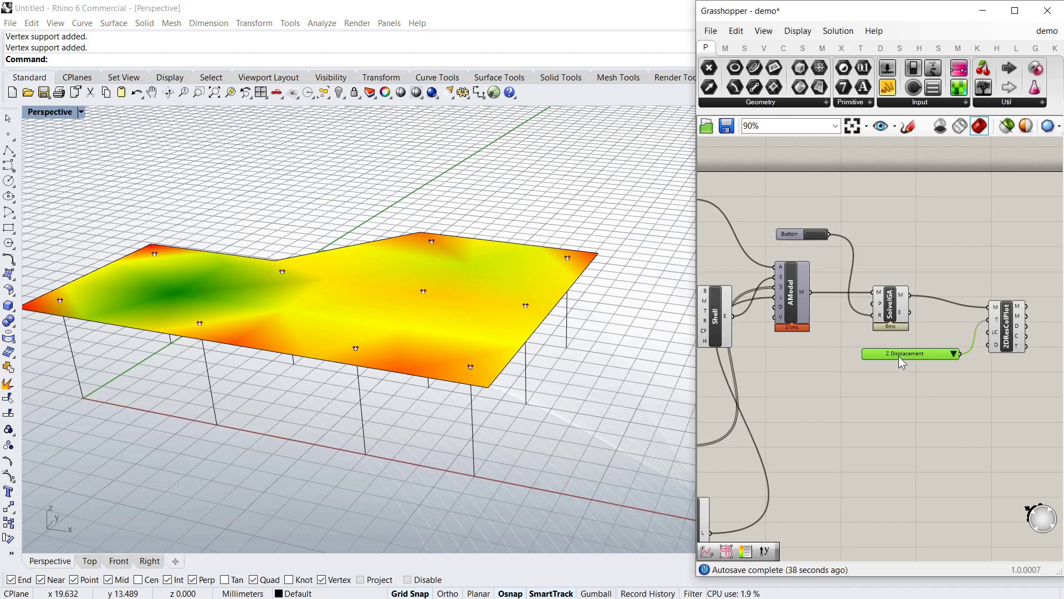
right_drag(350, 357, 409, 347)
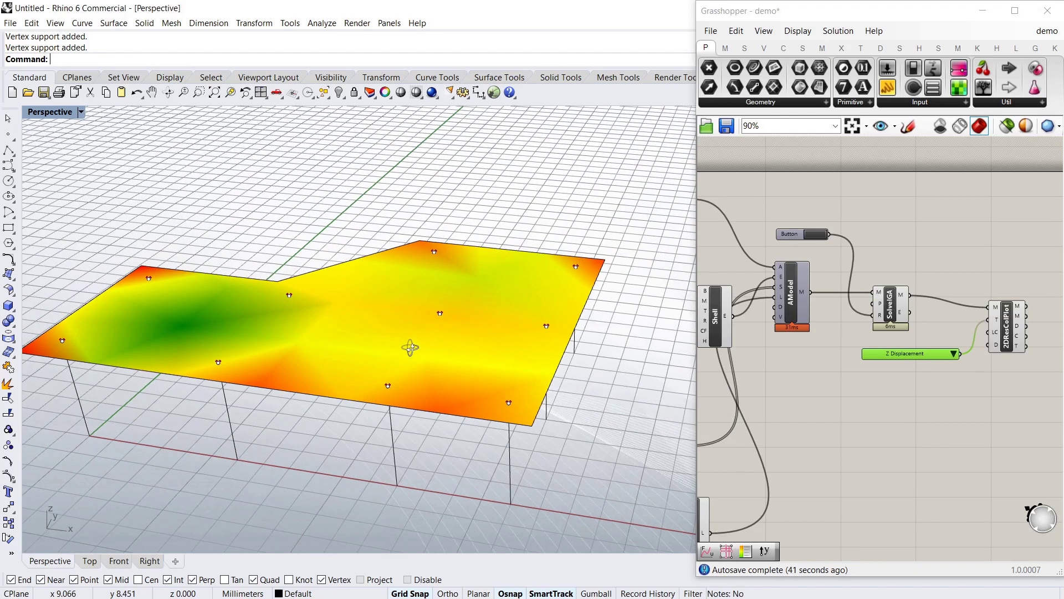
mouse_move(914, 362)
mouse_down()
mouse_move(894, 371)
mouse_move(912, 360)
mouse_up()
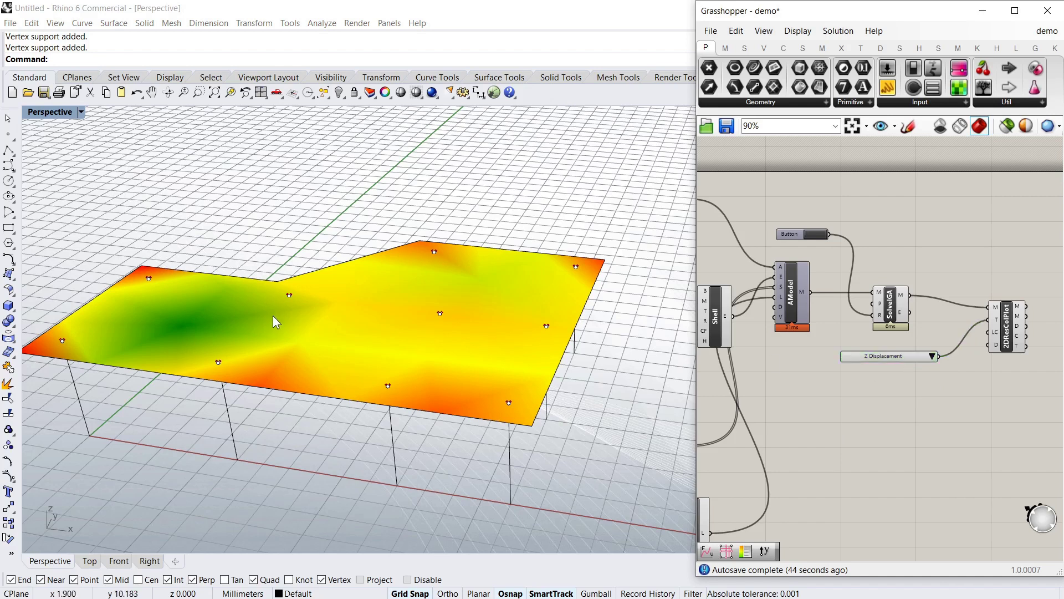
right_drag(278, 316, 304, 314)
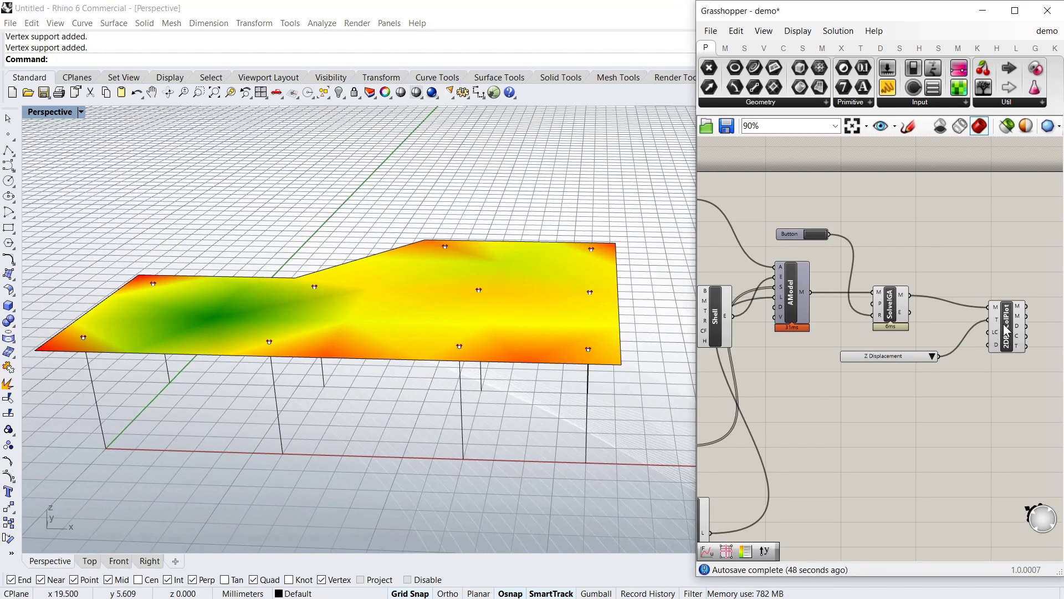
drag(1006, 330, 993, 361)
click(967, 255)
scroll(907, 209, down, 1)
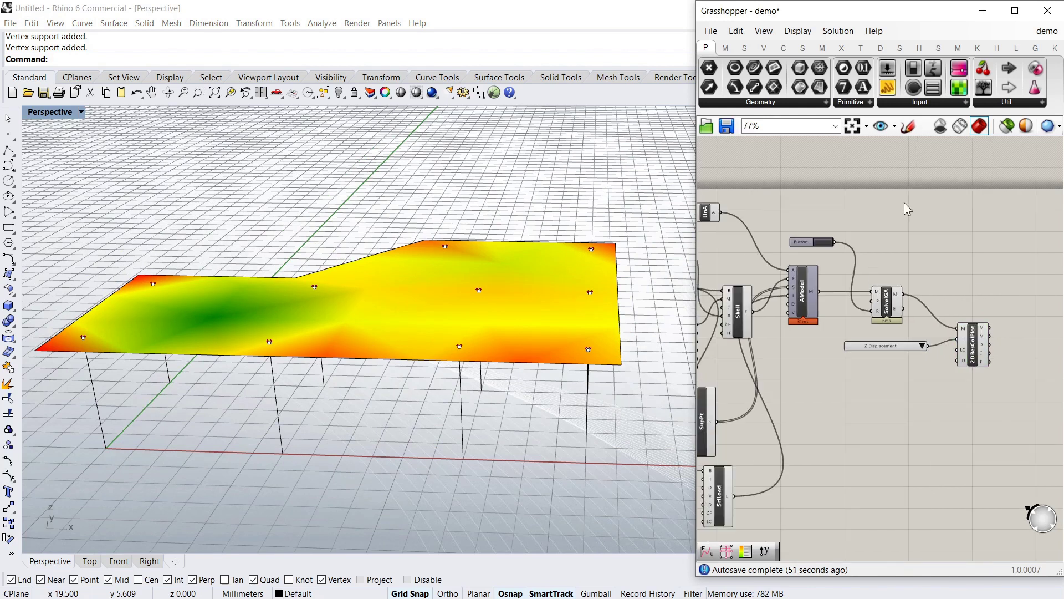
Step: Place a DeformedModel component above the colour plot component and connect SolveIGA's M output to its M input
scroll(907, 209, up, 2)
click(1055, 49)
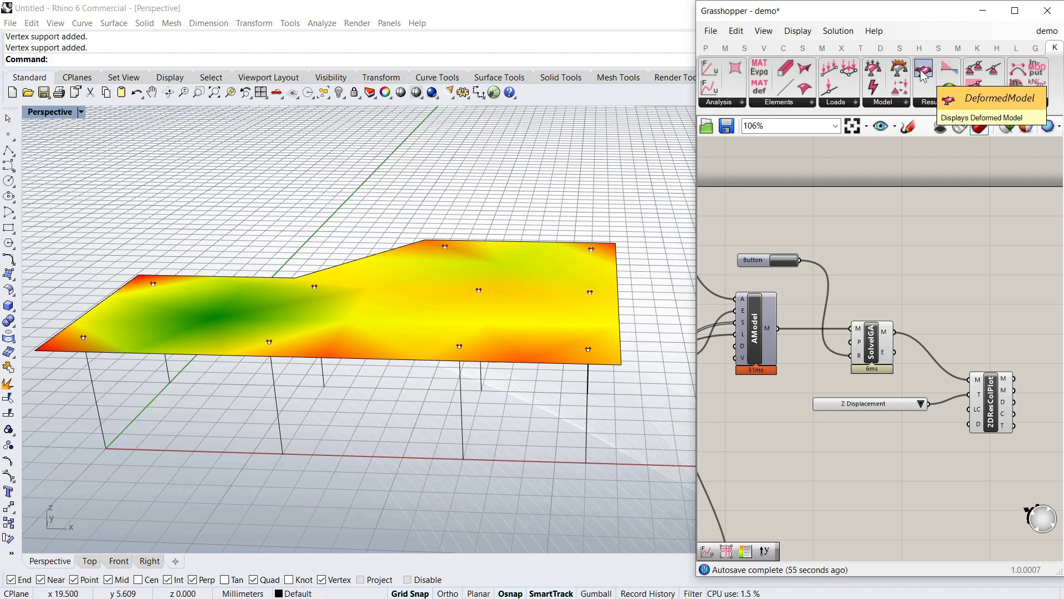
drag(922, 76, 994, 305)
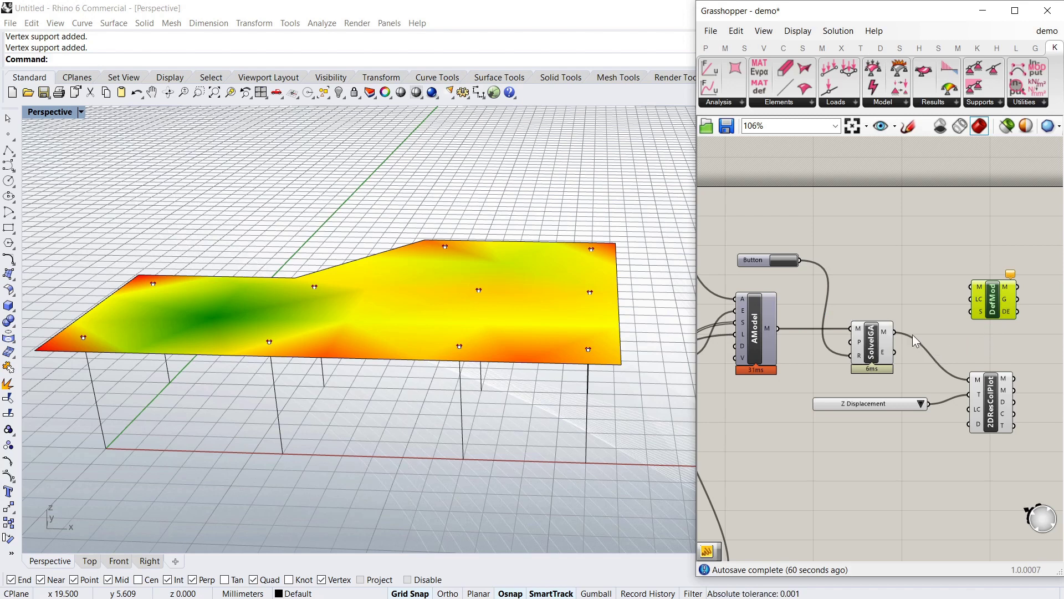
drag(936, 321, 1001, 308)
click(981, 265)
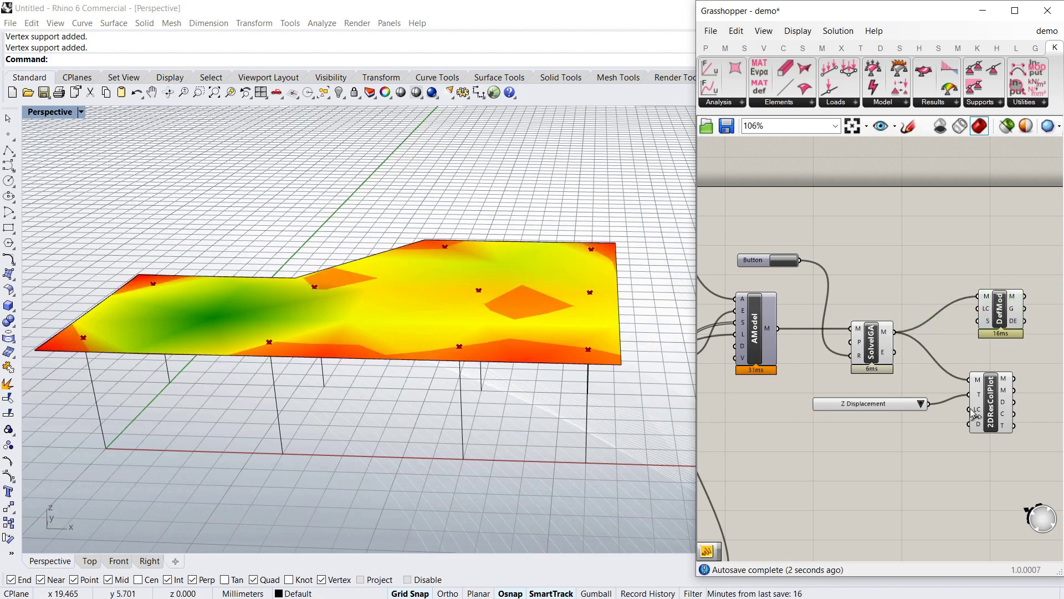
Step: Turn off the preview of the 2D result colour plot component and view the slab from a lower angle
right_click(996, 400)
click(986, 422)
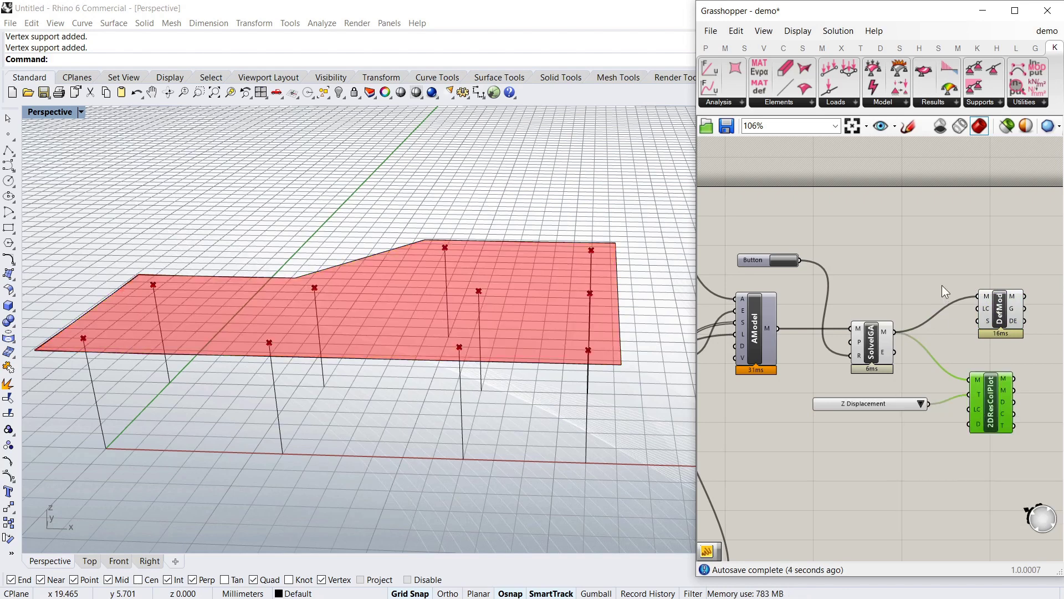
mouse_move(468, 363)
right_down()
mouse_move(482, 338)
mouse_move(467, 356)
right_up()
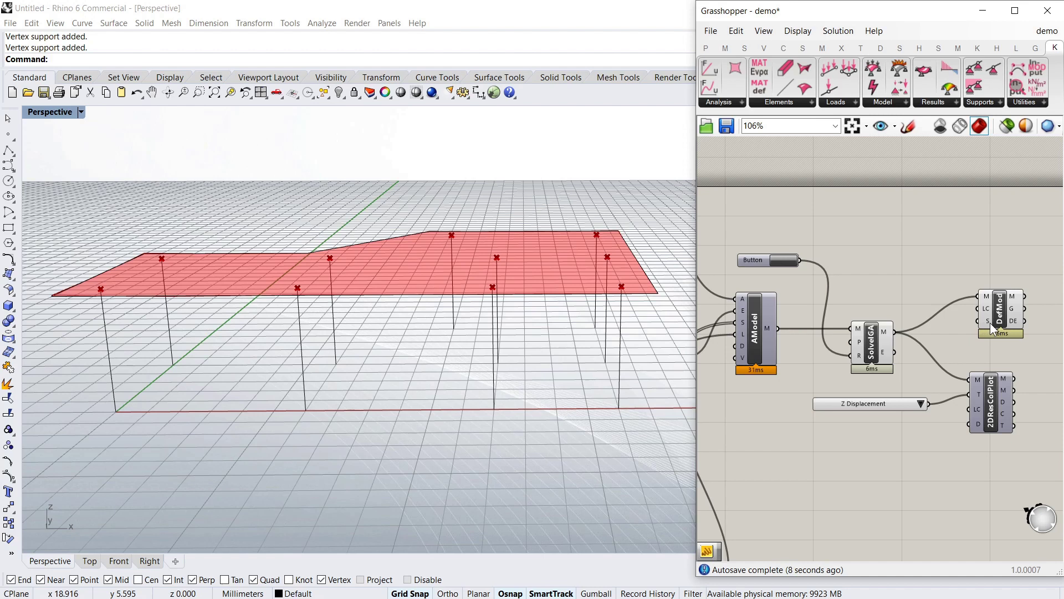
Step: Add a panel with the value 10, shrink it and connect it to the DeformedModel's S input to scale the deformation
double_click(932, 280)
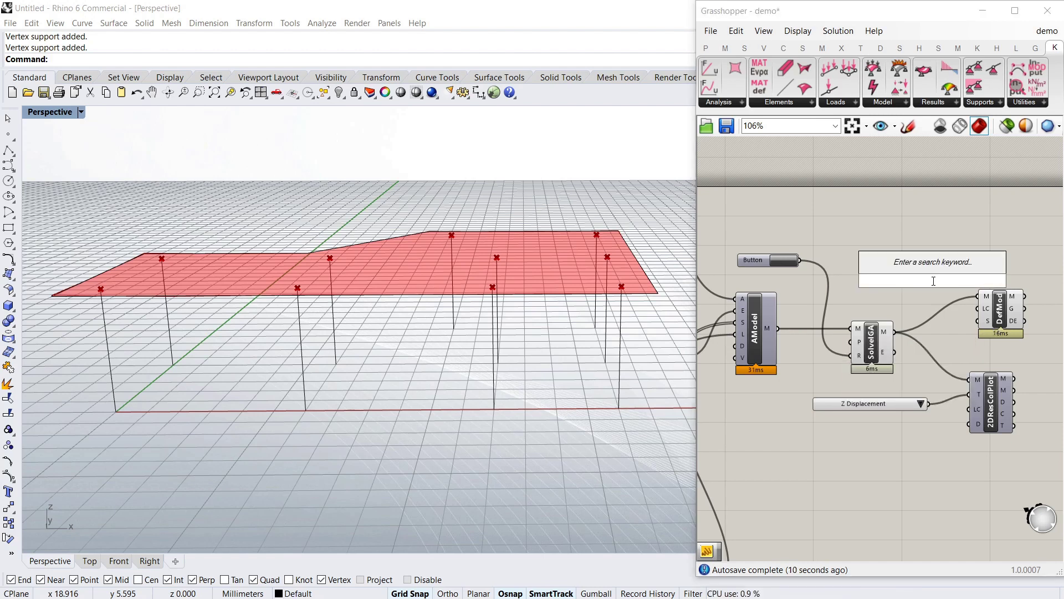
text(pane)
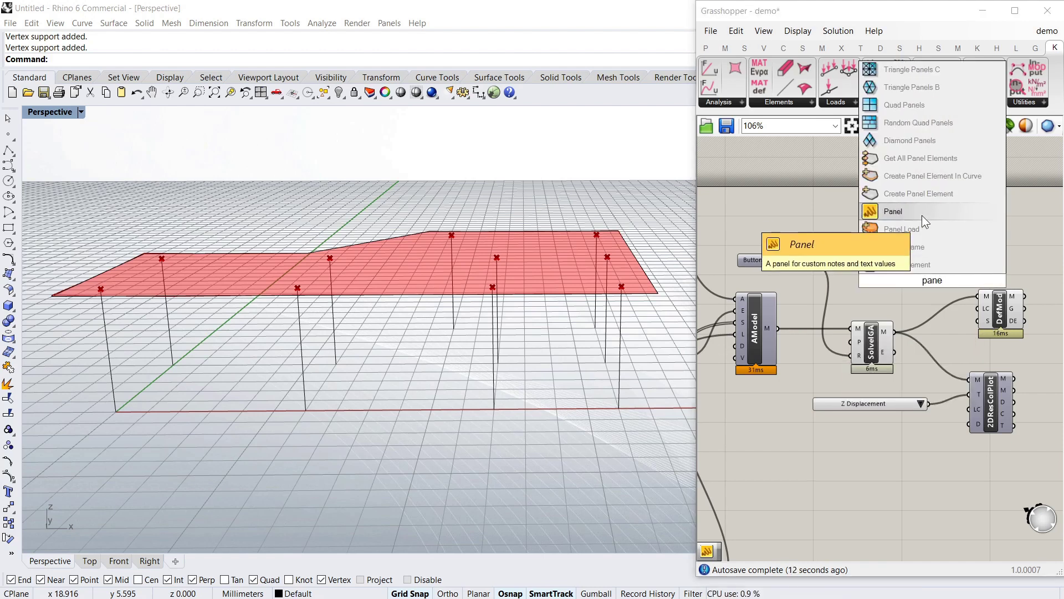
click(922, 214)
double_click(928, 286)
text(10)
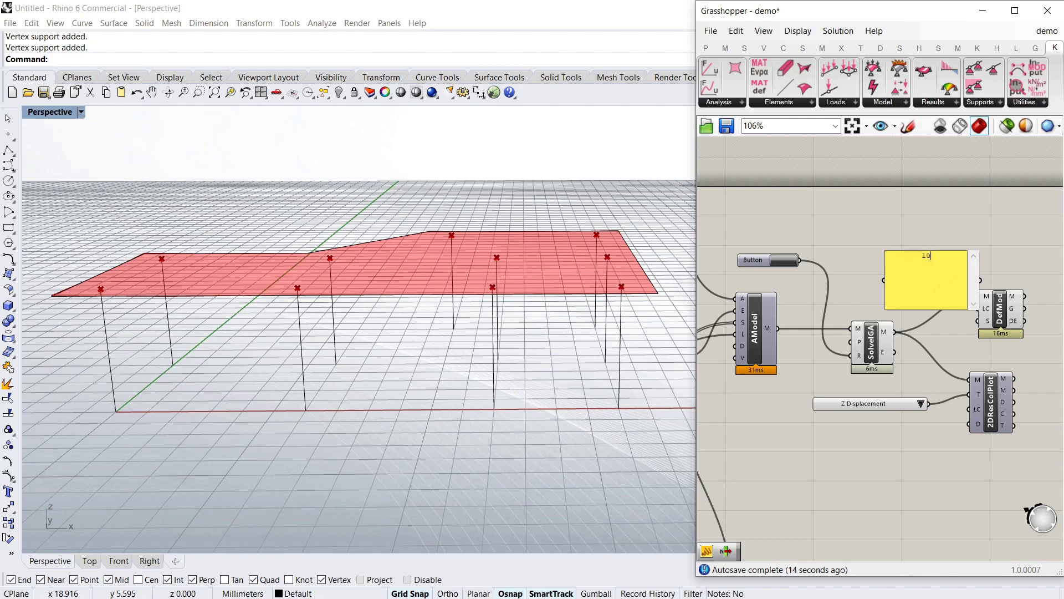
click(958, 212)
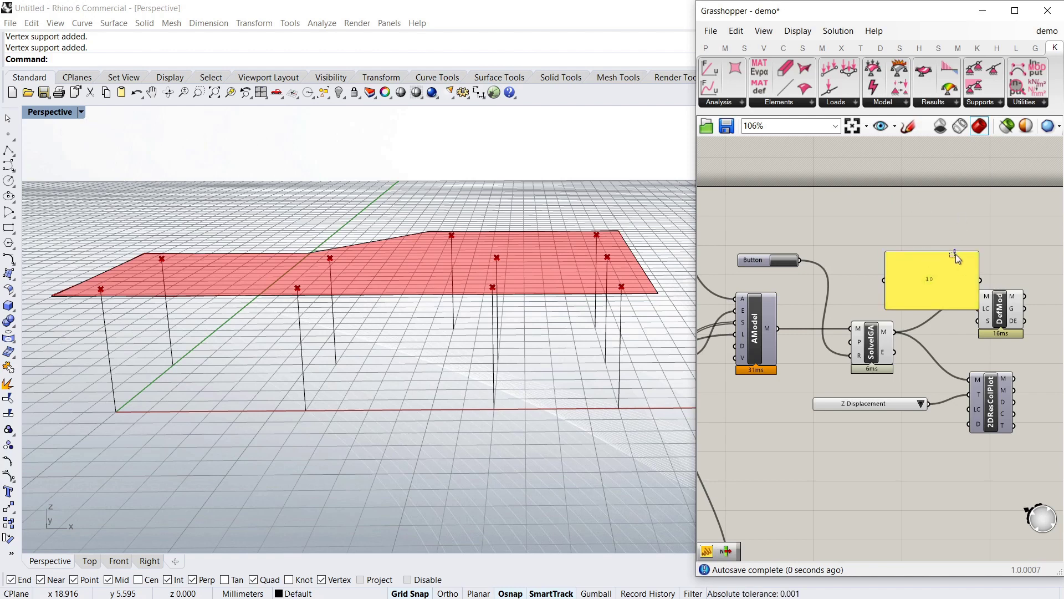
drag(956, 253, 980, 321)
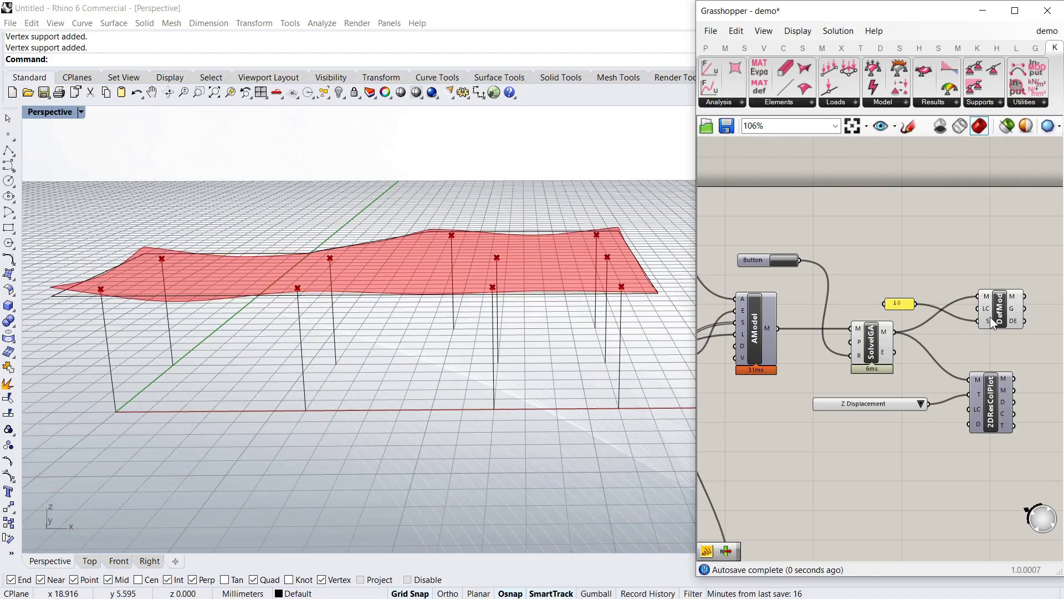
Step: Set the deformation scale panel feeding the DeformedModel's S input to 30
right_drag(451, 305, 393, 322)
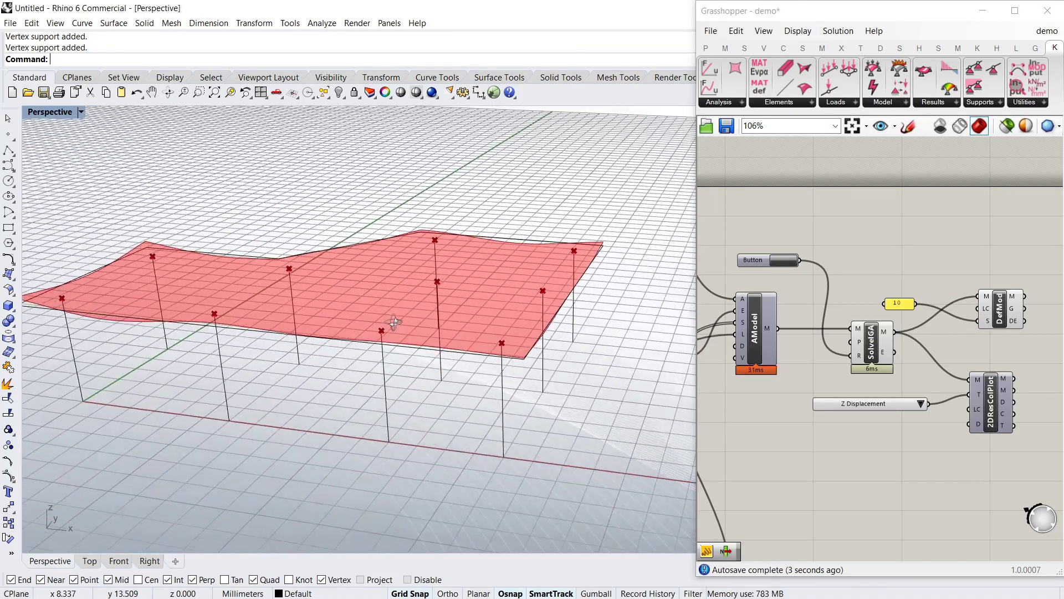
double_click(904, 304)
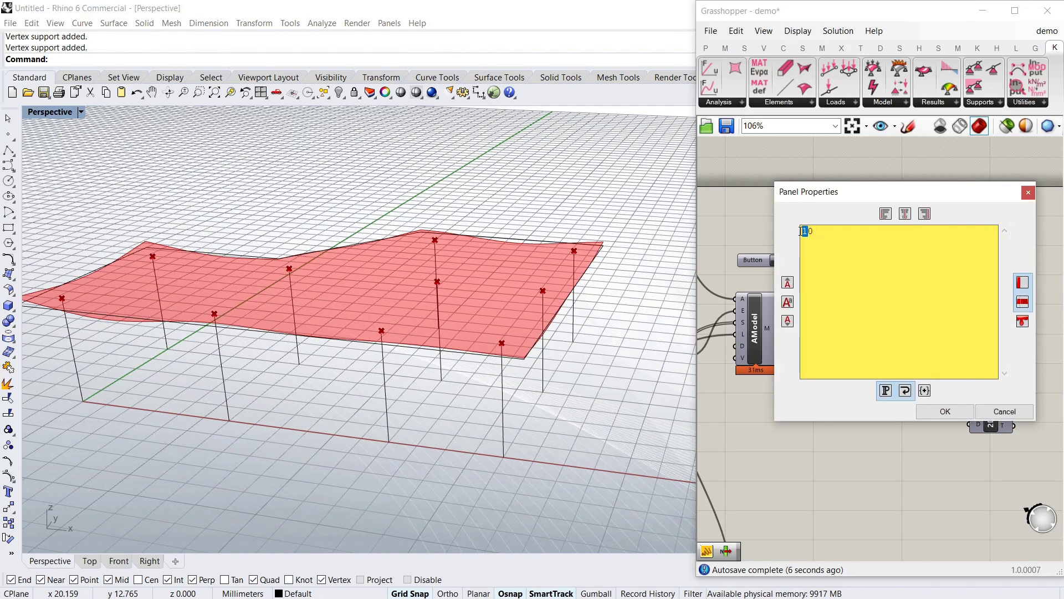
text(3)
click(943, 413)
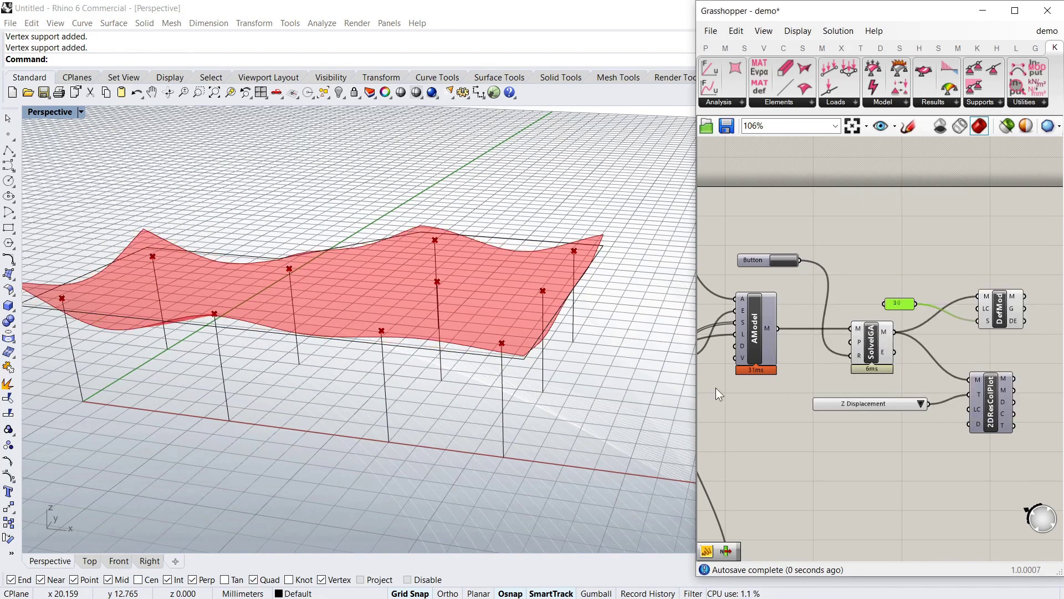
right_drag(214, 339, 294, 332)
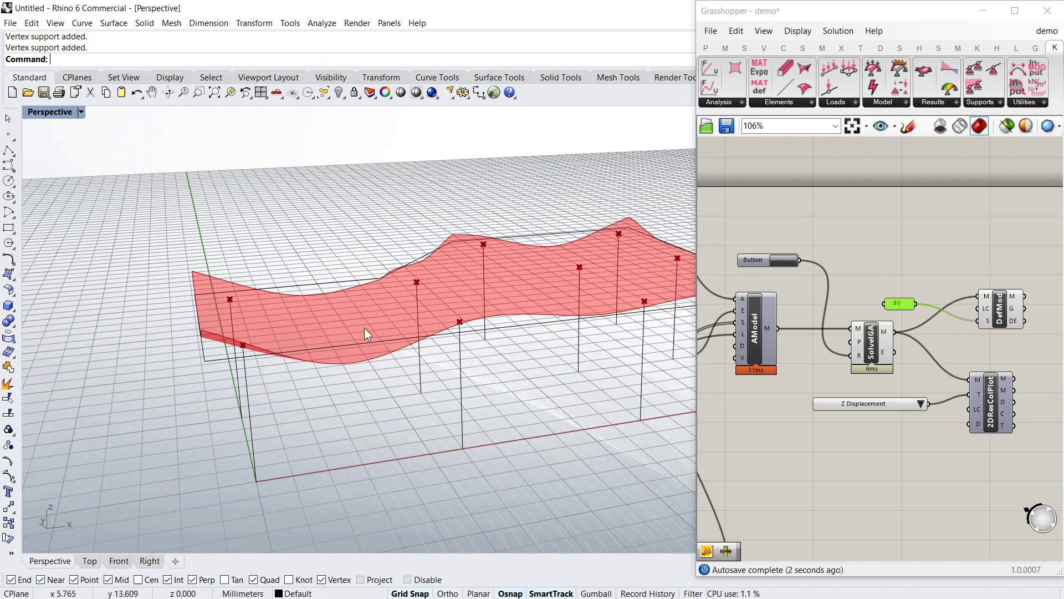
right_drag(367, 304, 274, 292)
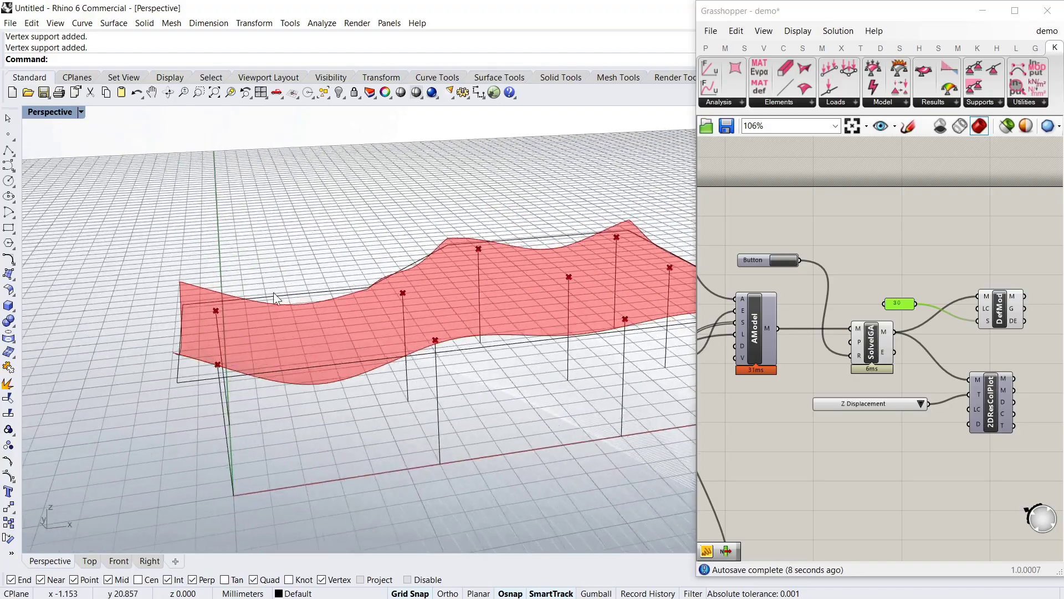
right_drag(225, 328, 224, 278)
right_drag(284, 348, 306, 316)
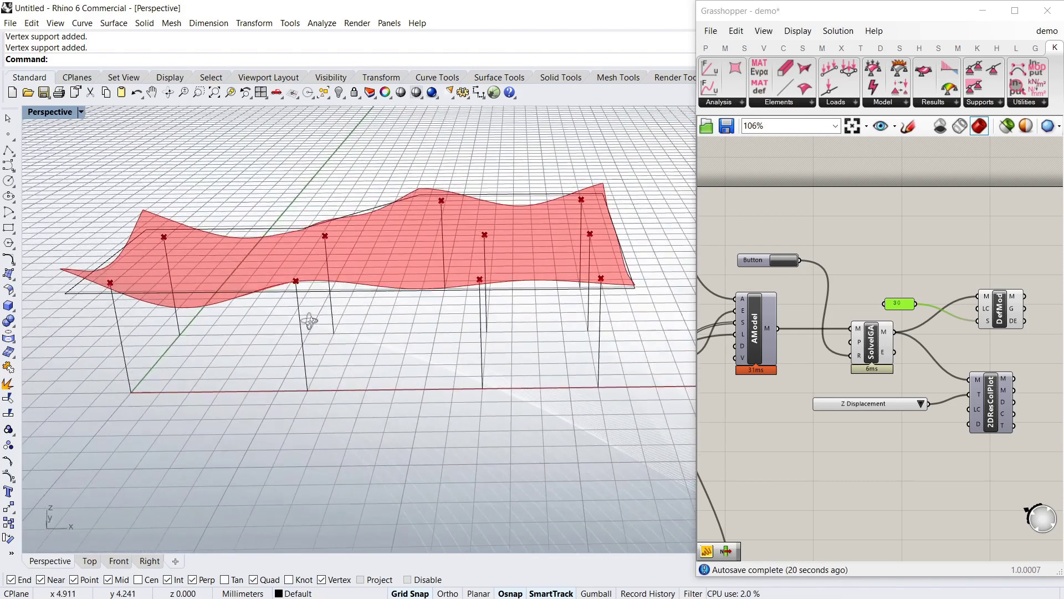
Step: Move the DeformedModel component higher on the canvas and align its scale panel with the S input
click(932, 319)
drag(1005, 322, 1002, 310)
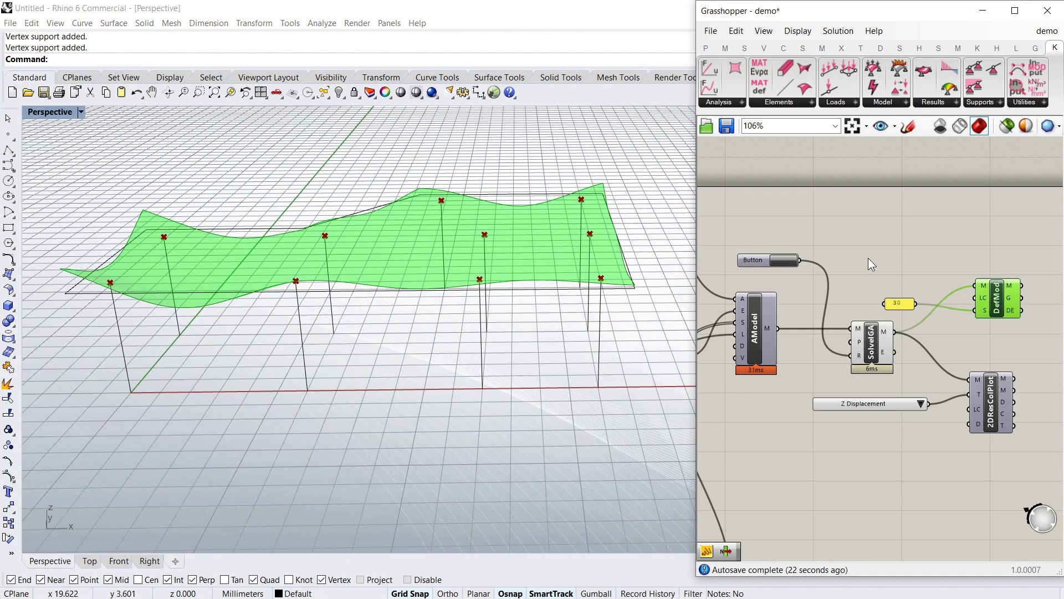
right_drag(267, 268, 271, 275)
click(919, 255)
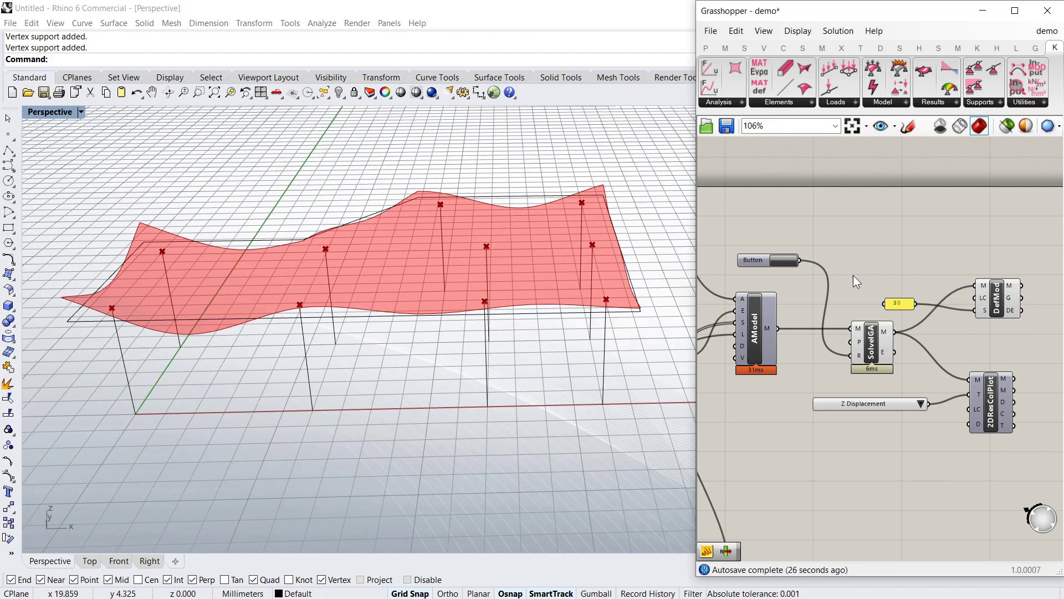
right_drag(854, 275, 1000, 328)
scroll(1000, 328, up, 2)
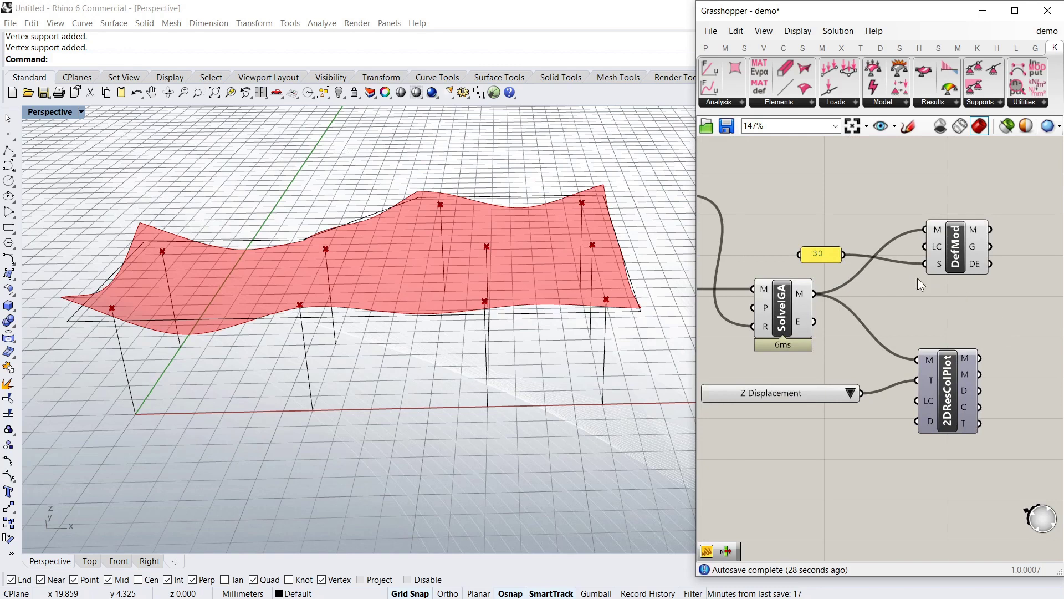
drag(958, 246, 949, 227)
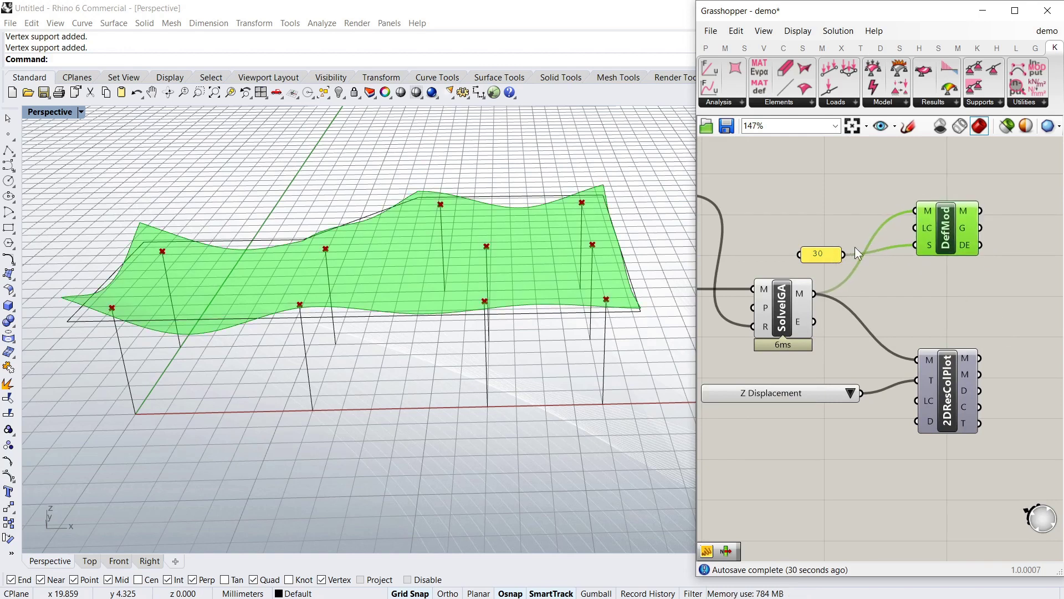
drag(819, 259, 828, 250)
right_drag(537, 257, 418, 302)
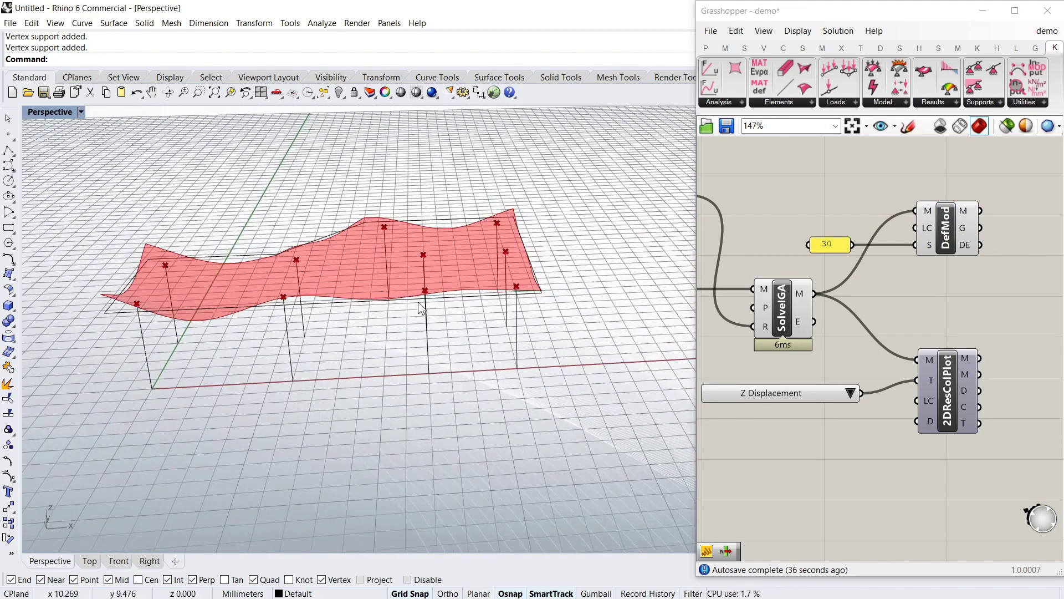
click(836, 203)
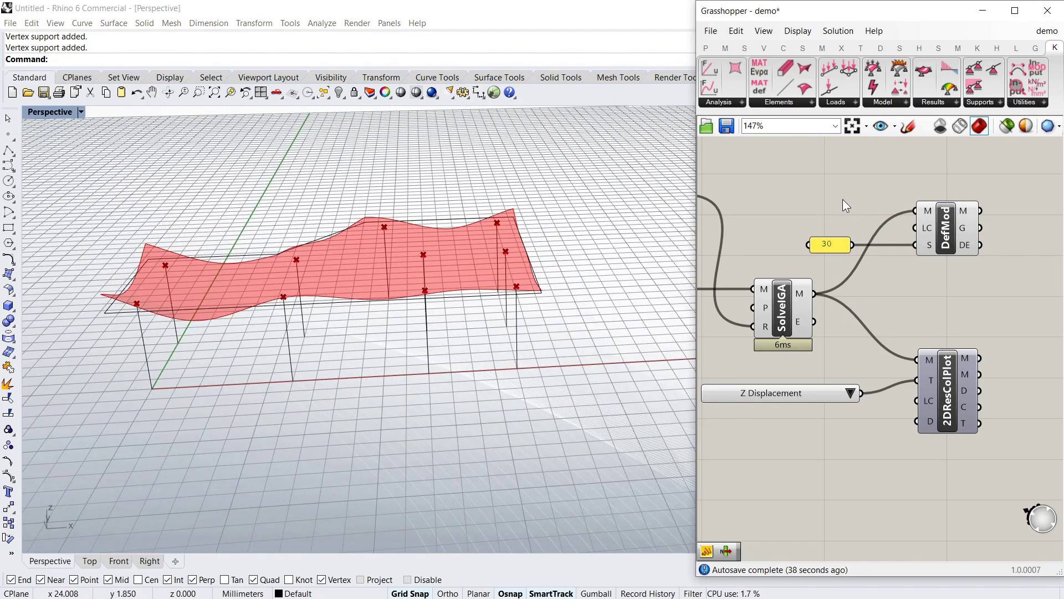
right_drag(842, 205, 810, 212)
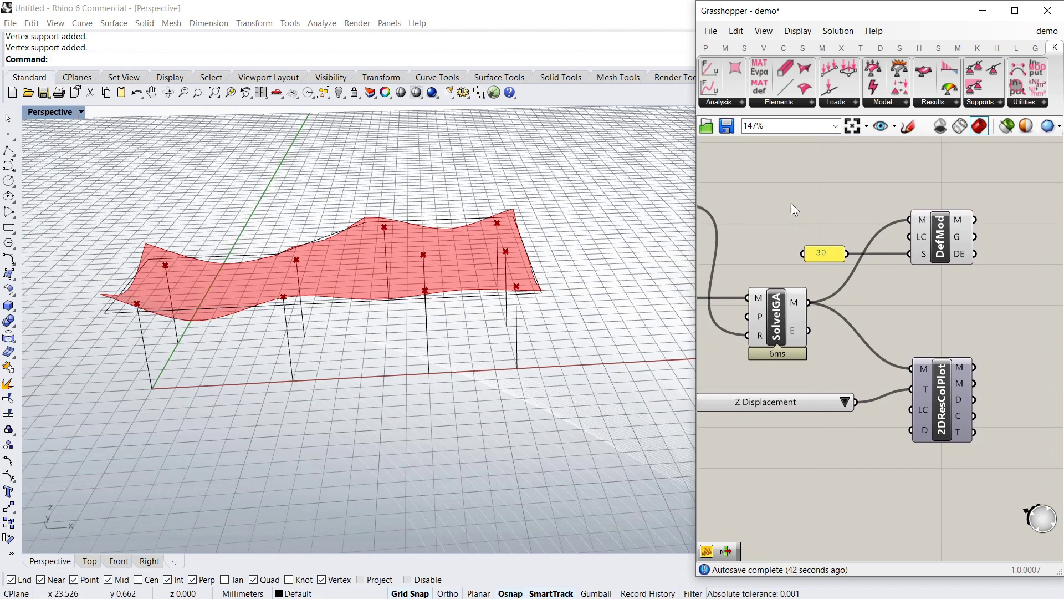
right_drag(791, 208, 800, 210)
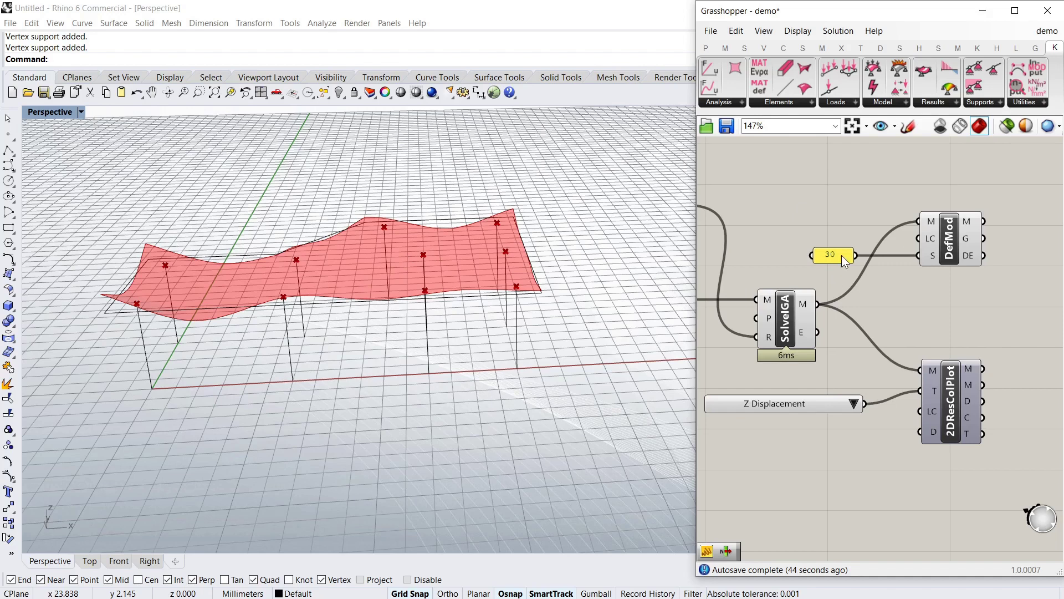
scroll(872, 278, down, 3)
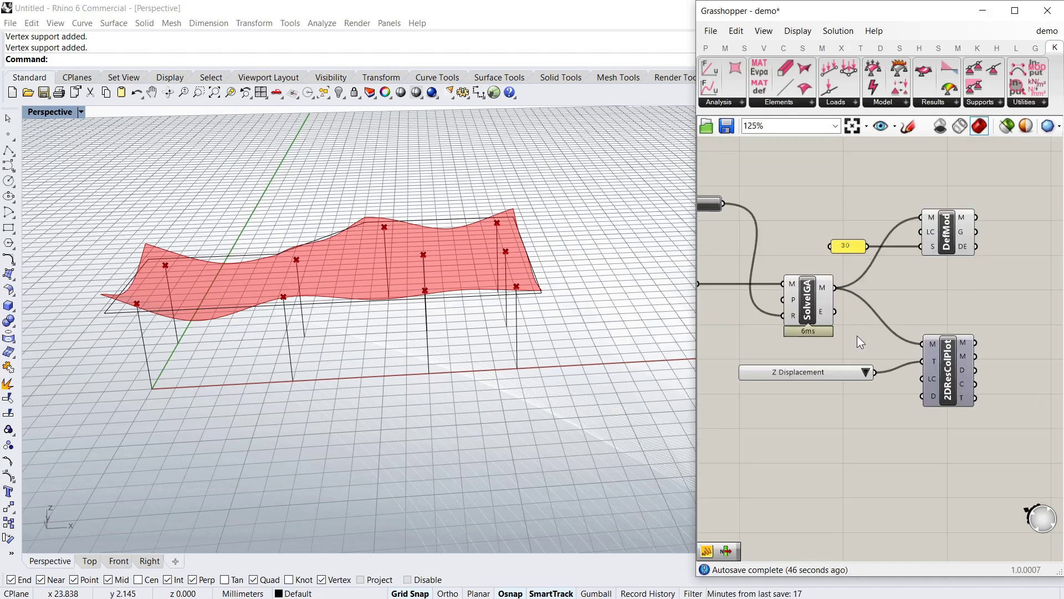
right_drag(475, 354, 464, 322)
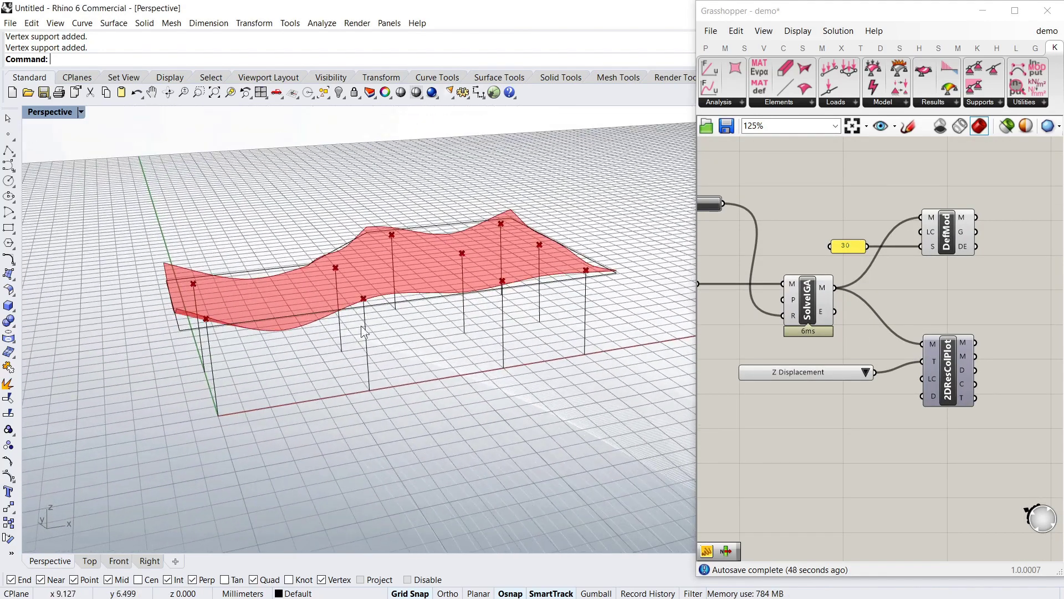
click(823, 209)
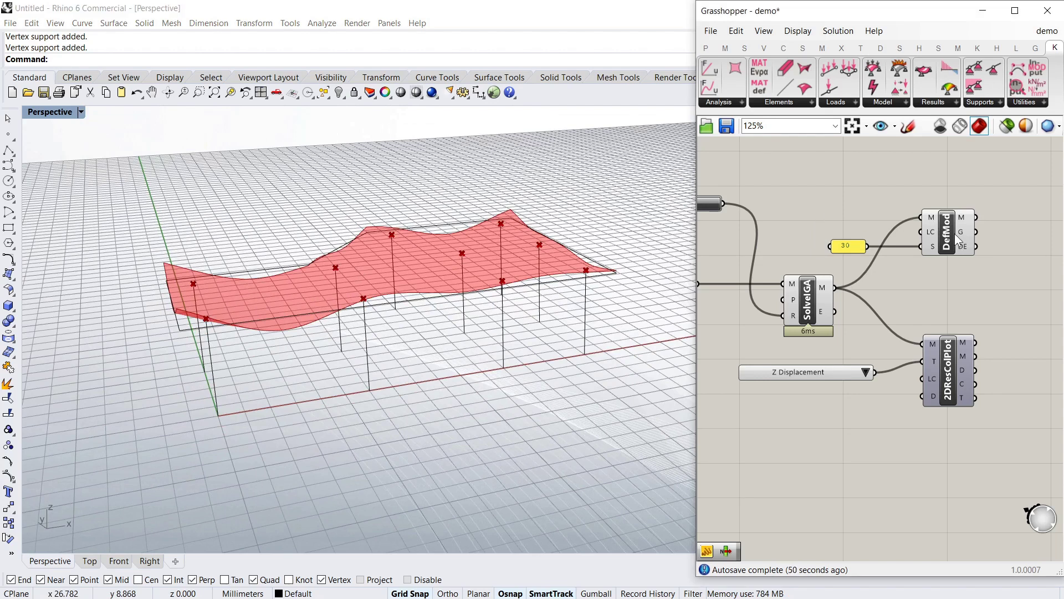
Step: Set the result type value list to M1 (Shell) and shift the 2D result colour plot component slightly away from it
scroll(962, 388, up, 2)
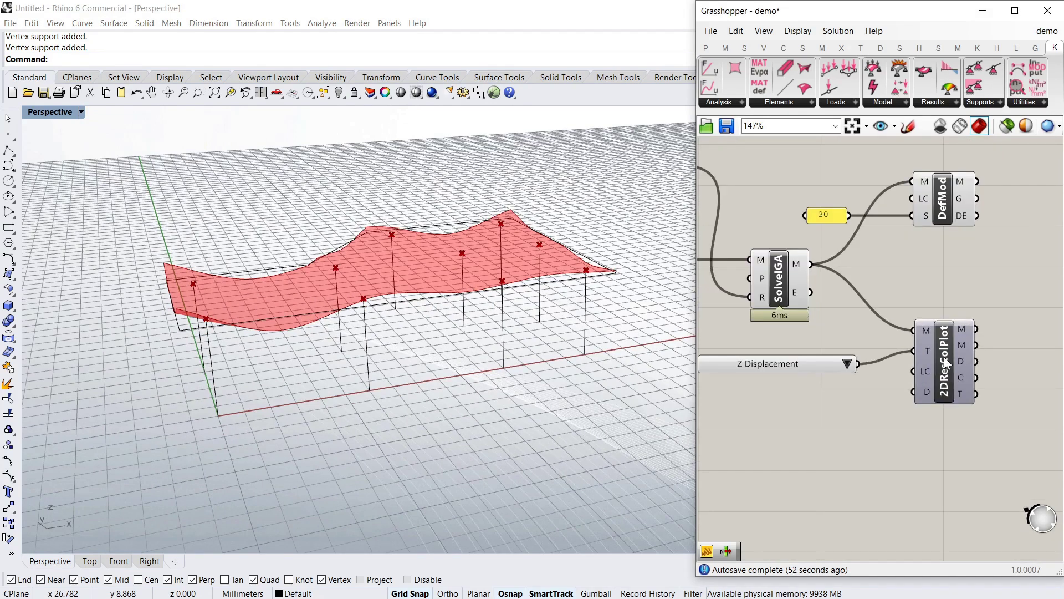
click(944, 357)
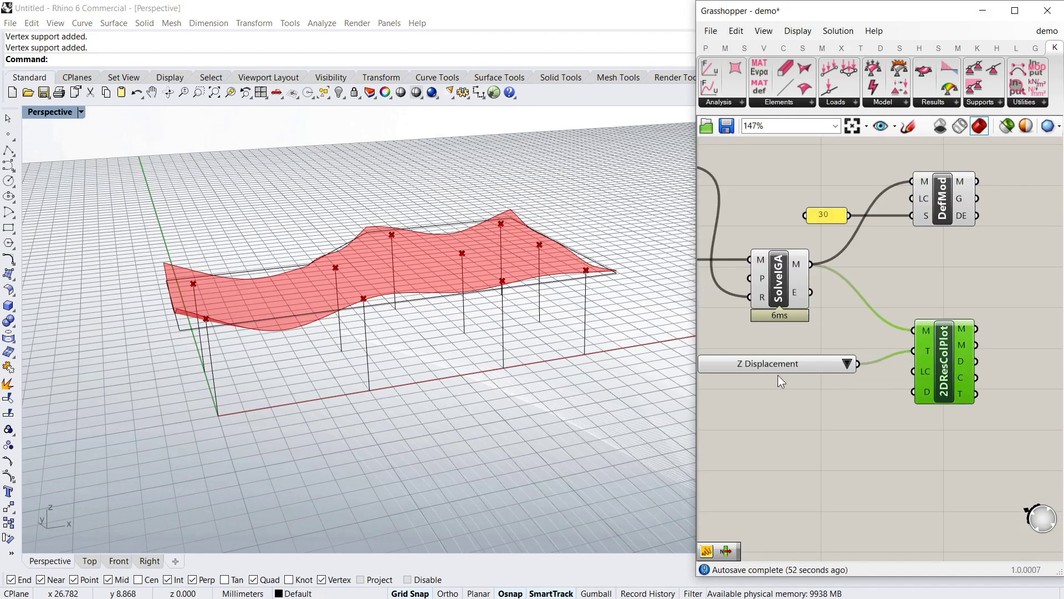
click(838, 363)
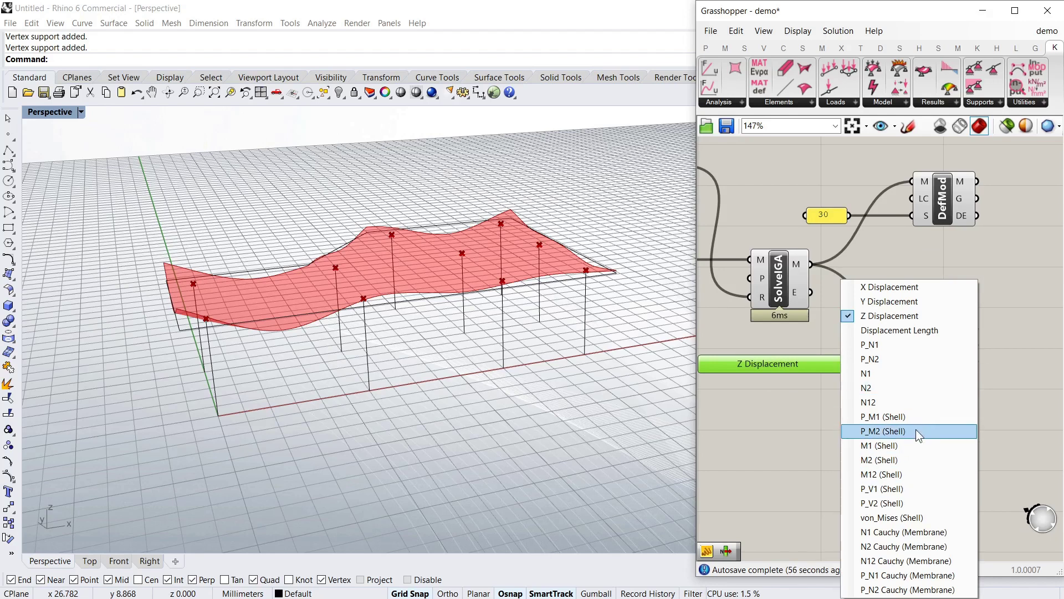
click(889, 446)
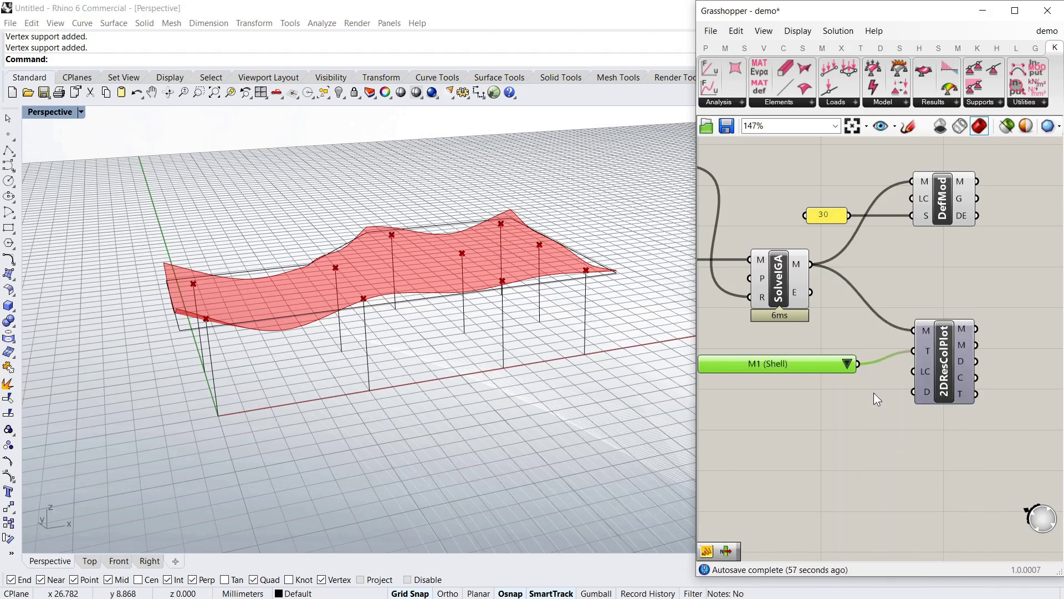
click(857, 430)
drag(941, 345, 953, 353)
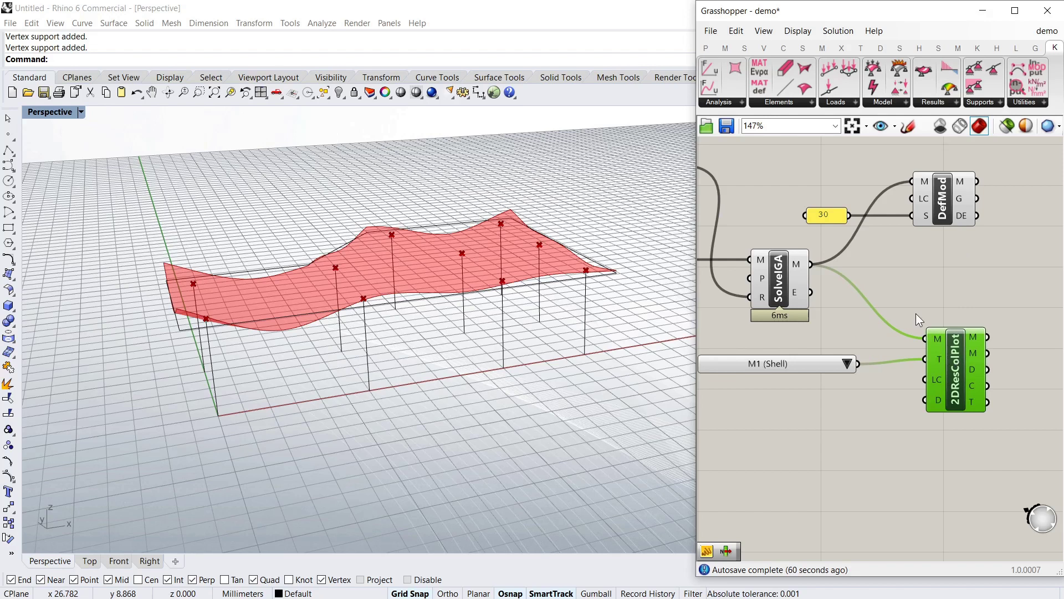
Step: Turn off the DeformedModel's preview and turn on the preview of the 2D result colour plot component
click(925, 208)
right_click(925, 208)
click(949, 217)
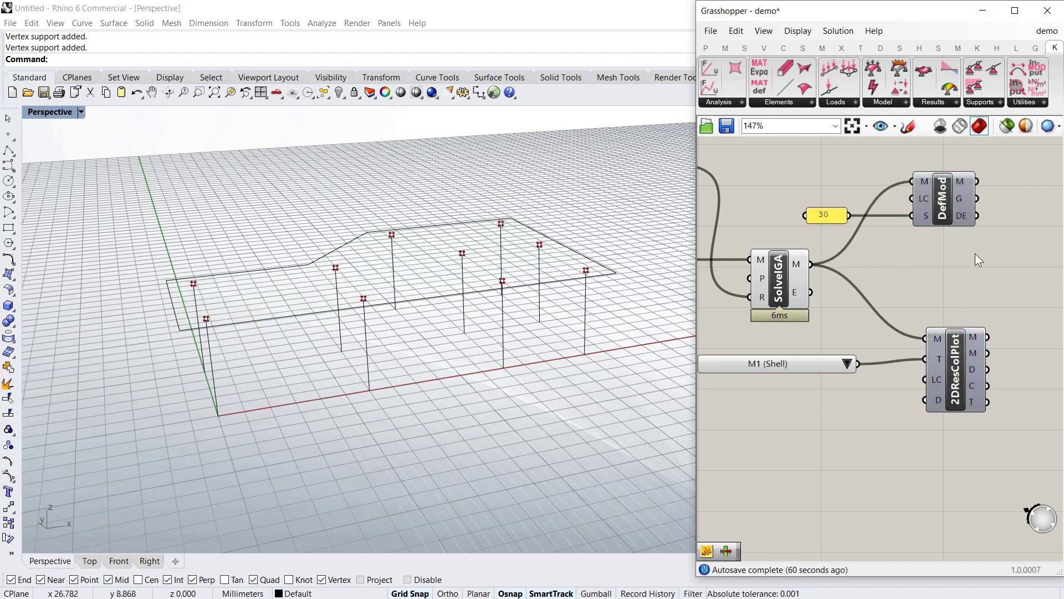
right_click(952, 357)
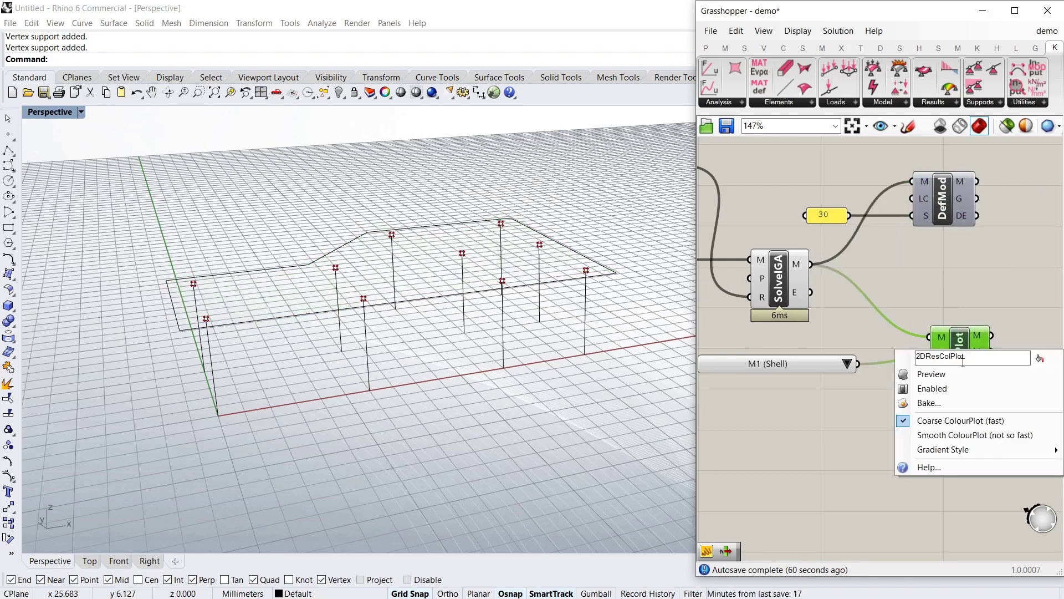
click(960, 375)
click(850, 324)
right_drag(355, 310, 241, 358)
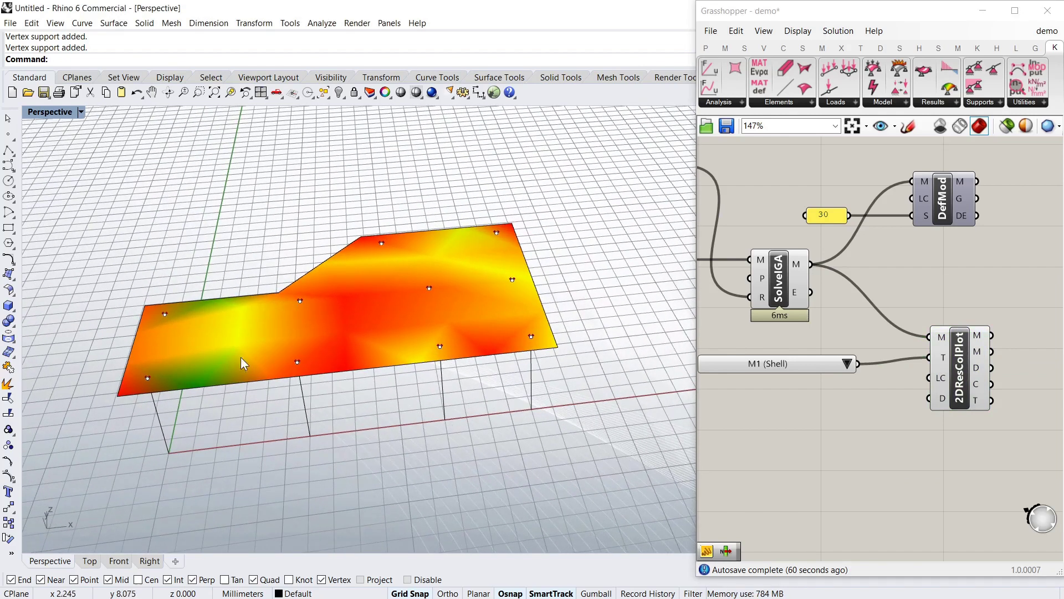
Step: Switch the colour plot's result type to M2 (Shell)
click(848, 364)
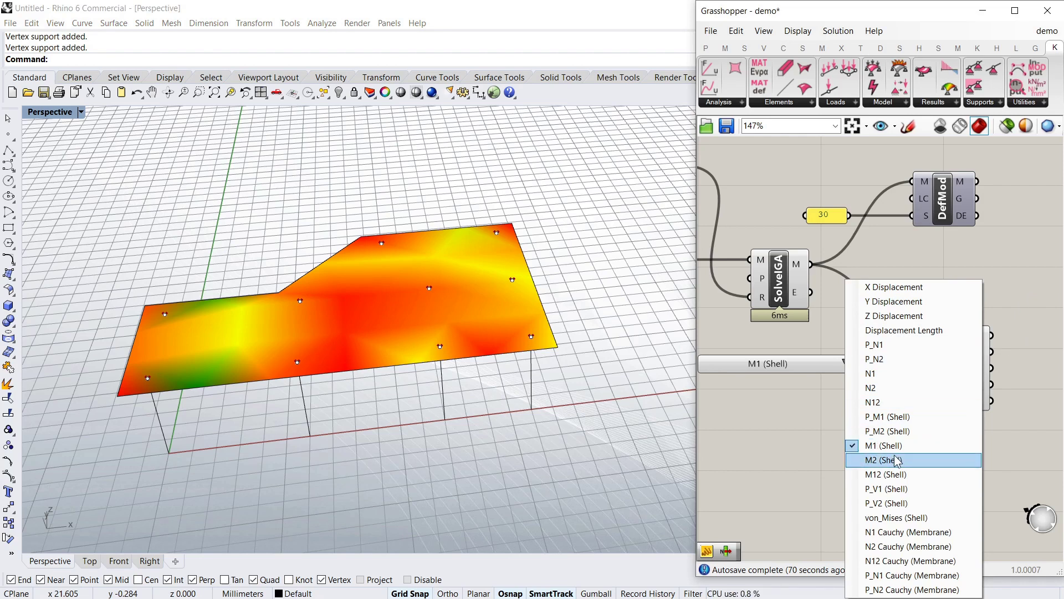
click(897, 461)
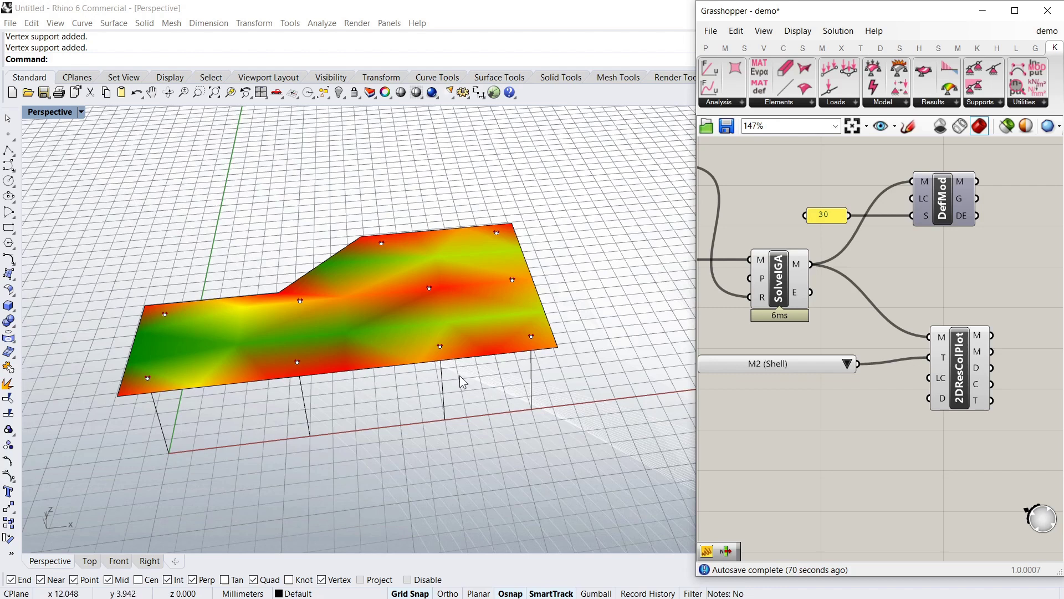
right_drag(961, 337, 926, 320)
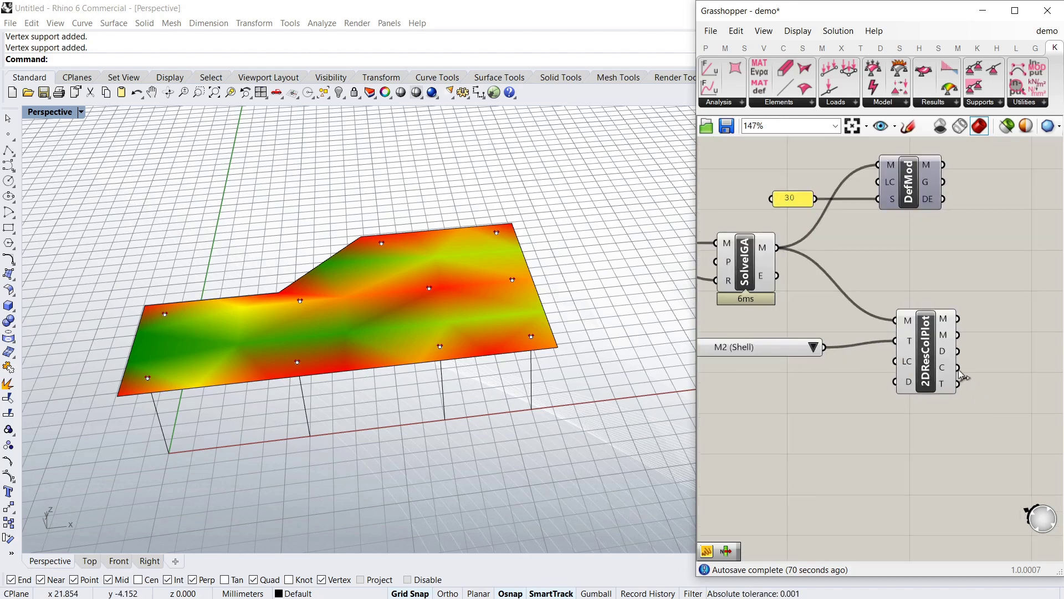
scroll(959, 395, down, 2)
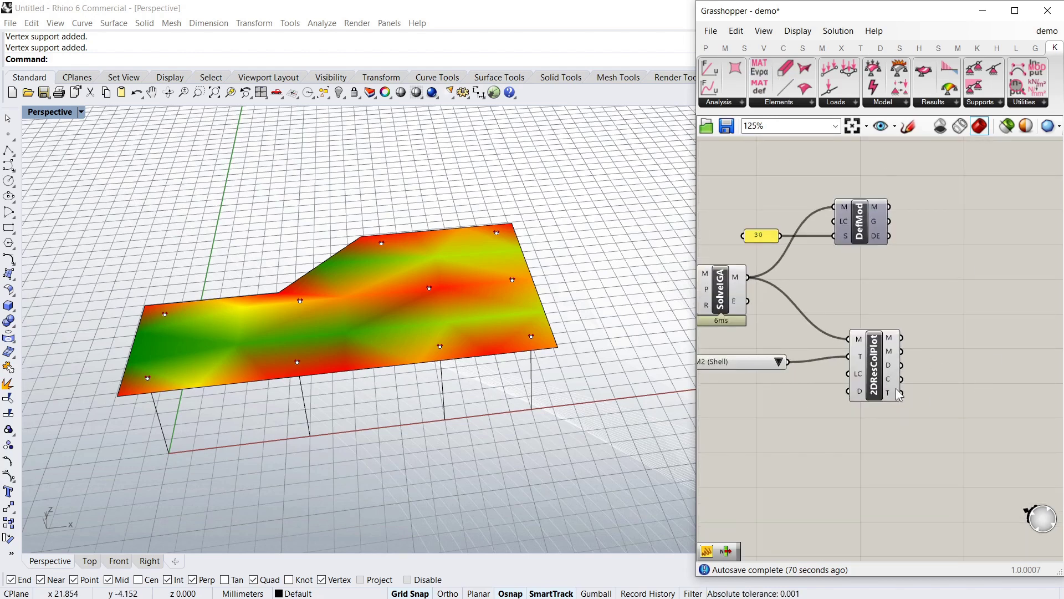
Step: Place a Legend component beside the 2D result colour plot component
mouse_move(897, 380)
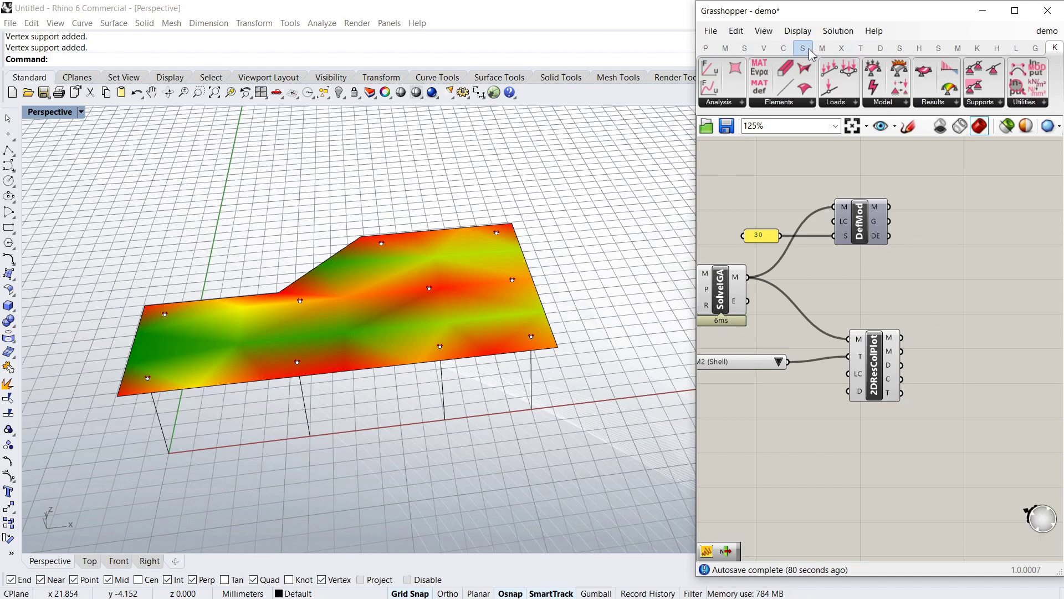
click(881, 48)
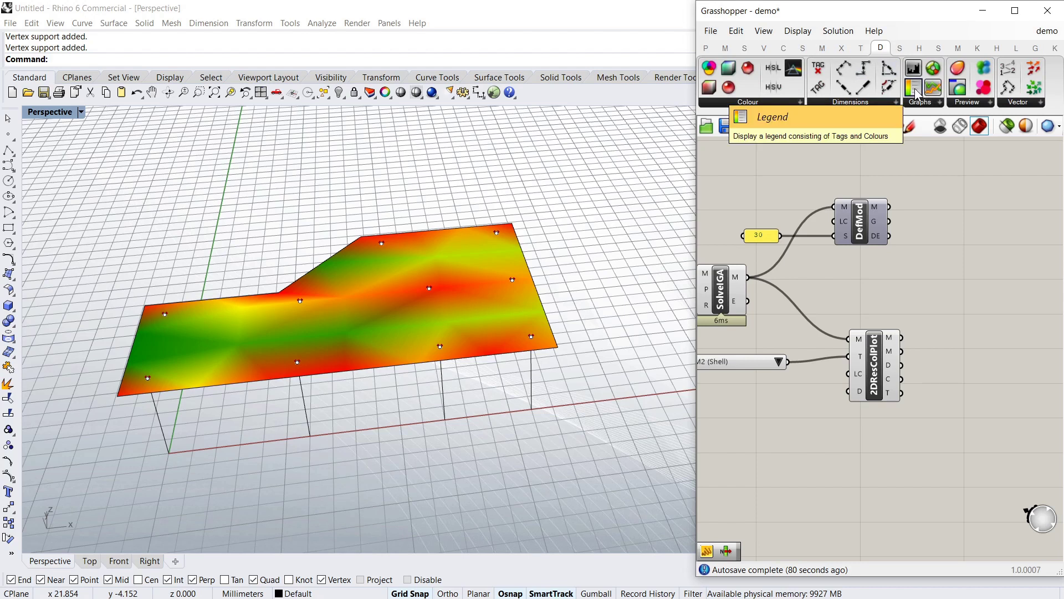
drag(915, 94, 984, 372)
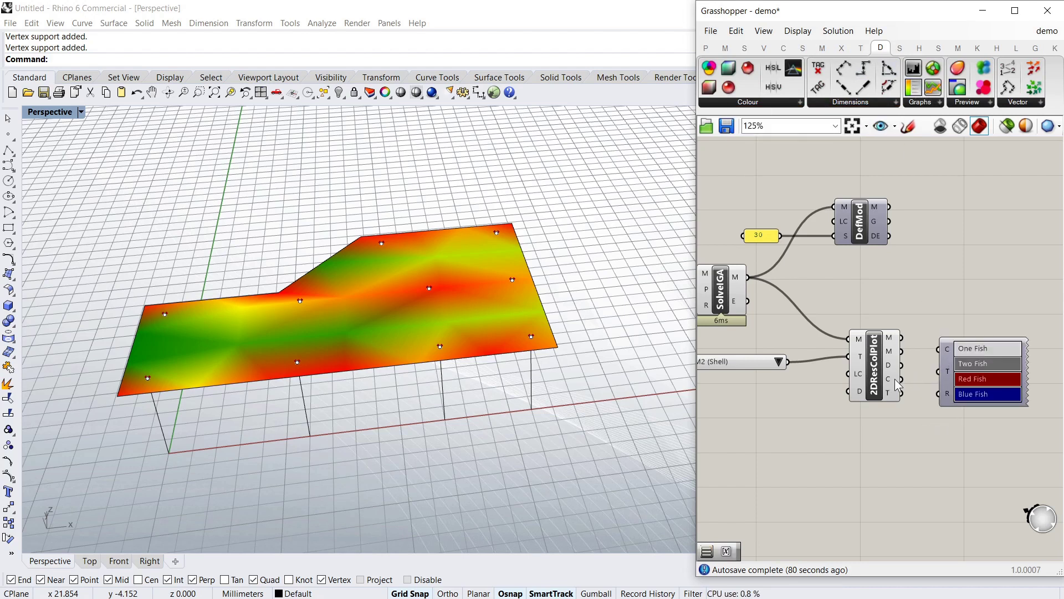
Step: Connect the colour plot's C and T outputs to the Legend's C and T inputs, and stretch the Legend taller
mouse_move(897, 383)
drag(901, 379, 939, 350)
drag(901, 393, 940, 371)
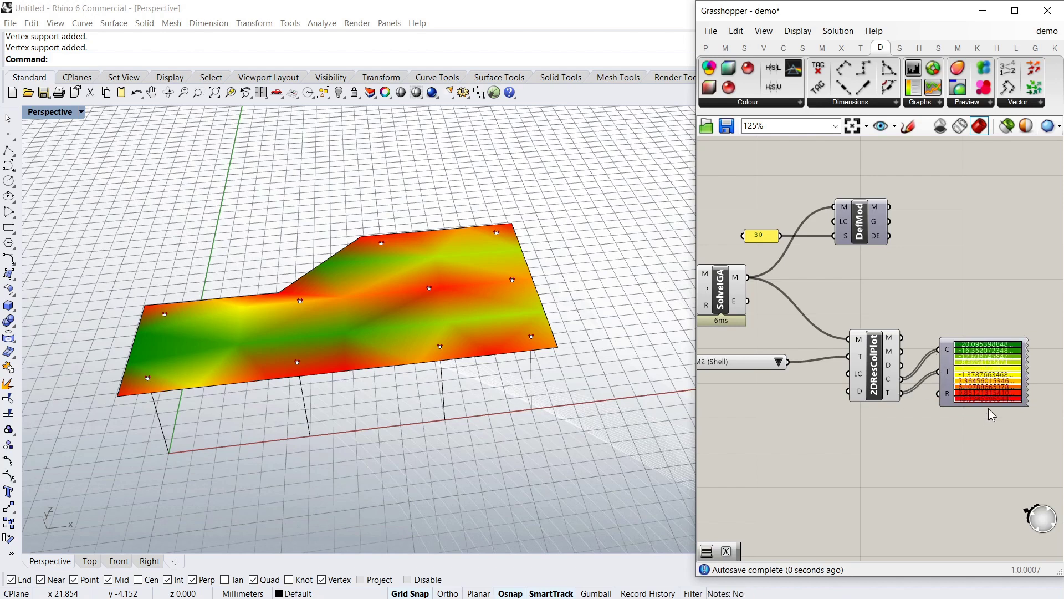
drag(989, 407, 989, 502)
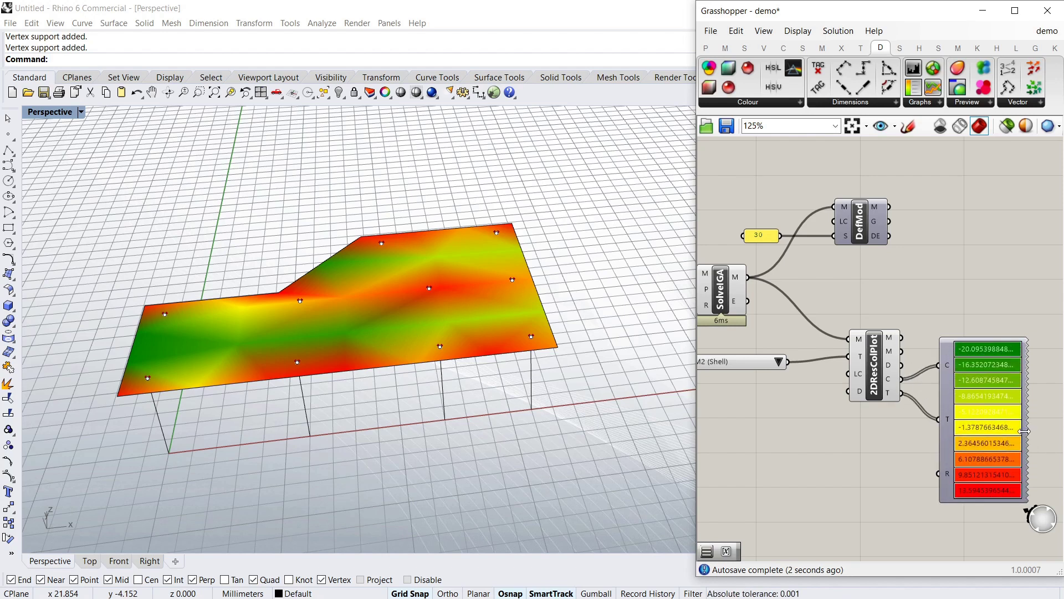
scroll(952, 281, up, 3)
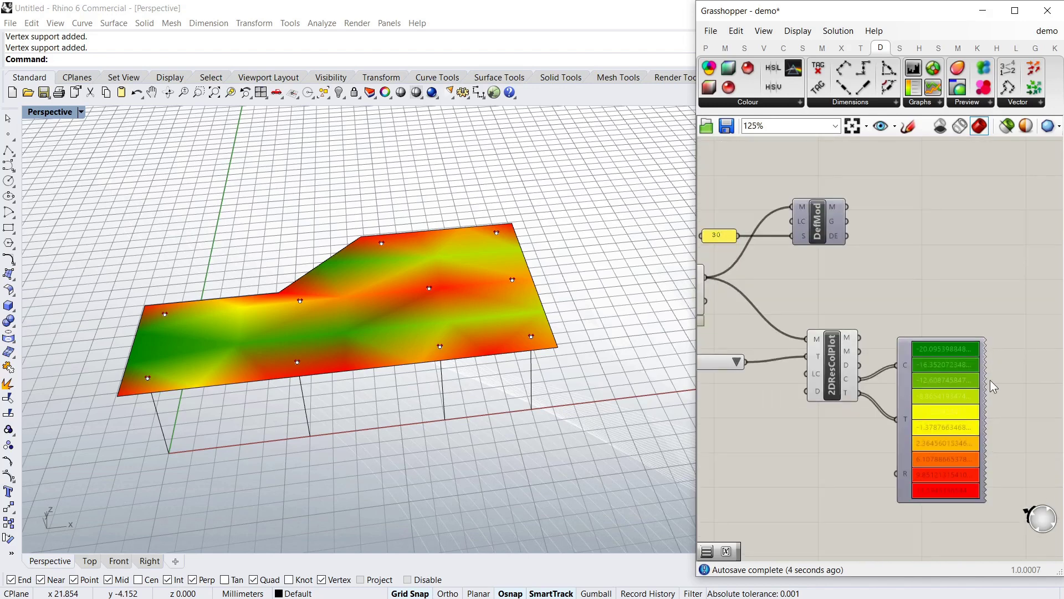
Step: Switch the colour plot's result type to M1 (Shell) and review the legend values
scroll(943, 322, down, 2)
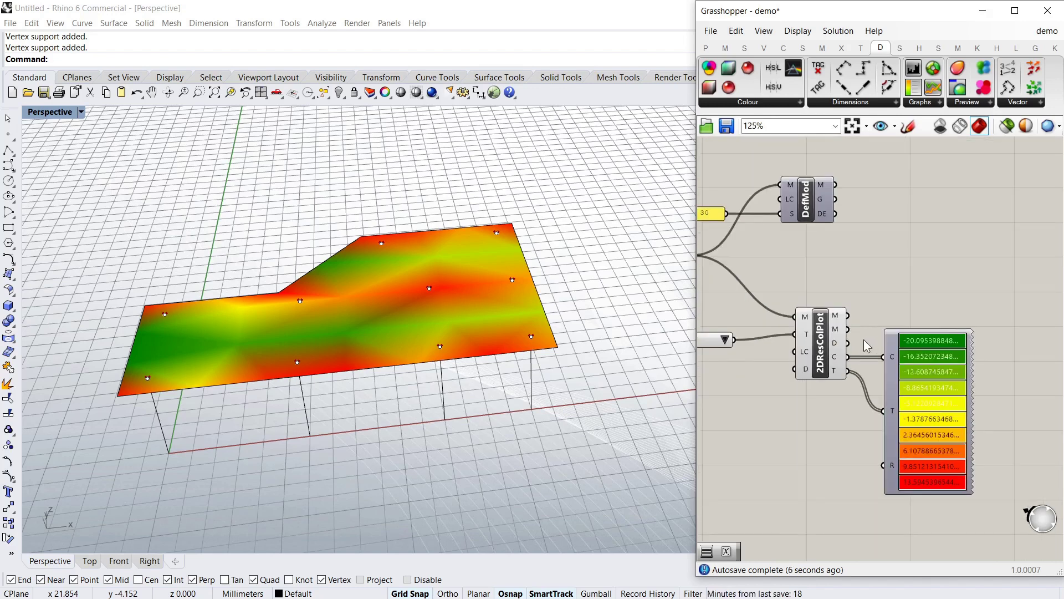
scroll(940, 360, up, 2)
scroll(937, 405, down, 2)
scroll(934, 448, up, 2)
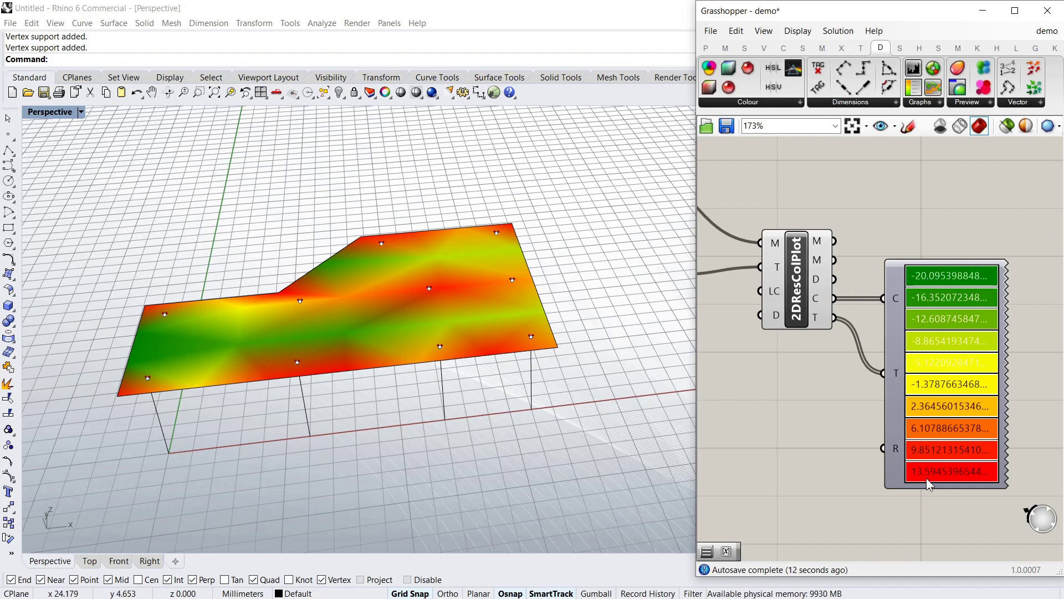
scroll(826, 356, down, 1)
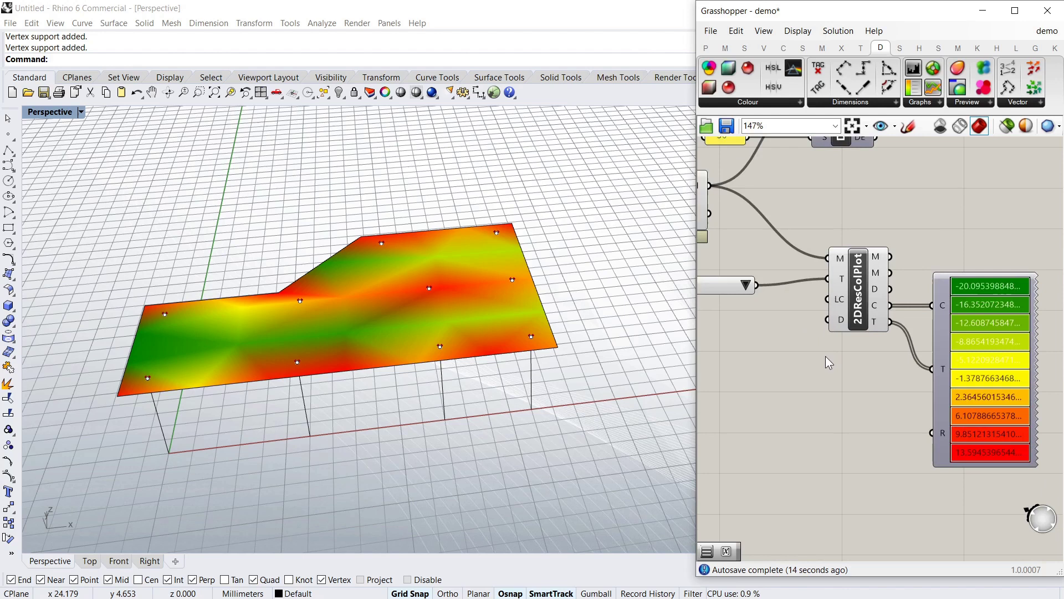
right_drag(205, 351, 263, 354)
scroll(820, 294, down, 1)
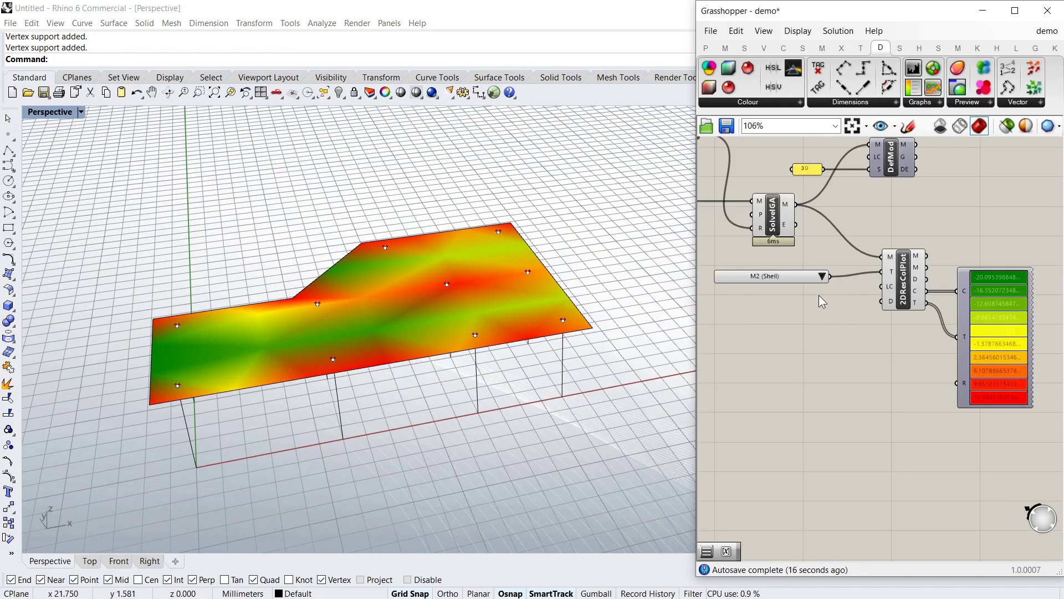
click(823, 272)
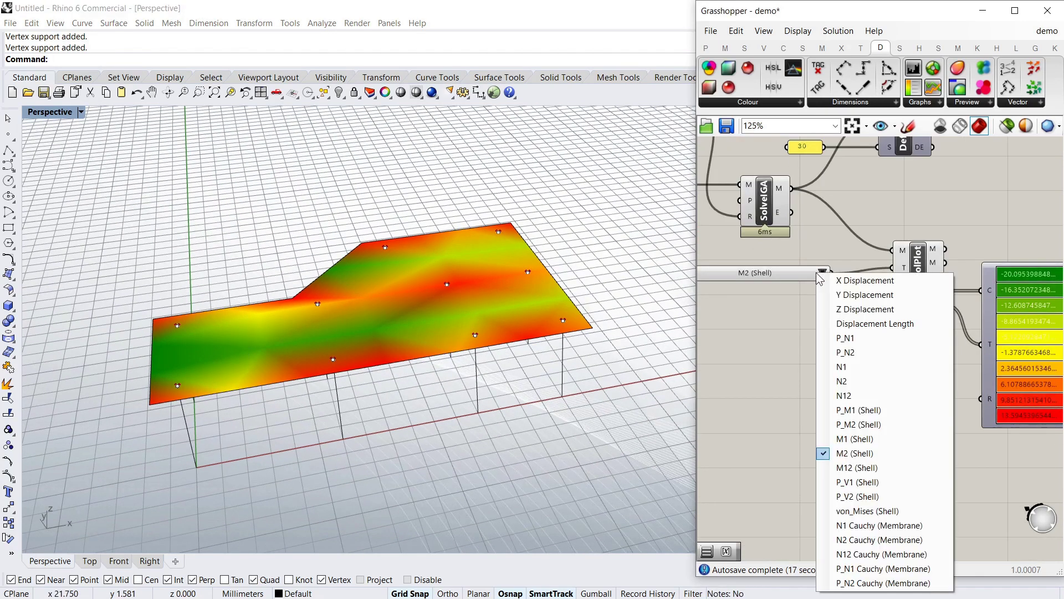
click(856, 439)
scroll(970, 411, up, 3)
scroll(937, 451, down, 3)
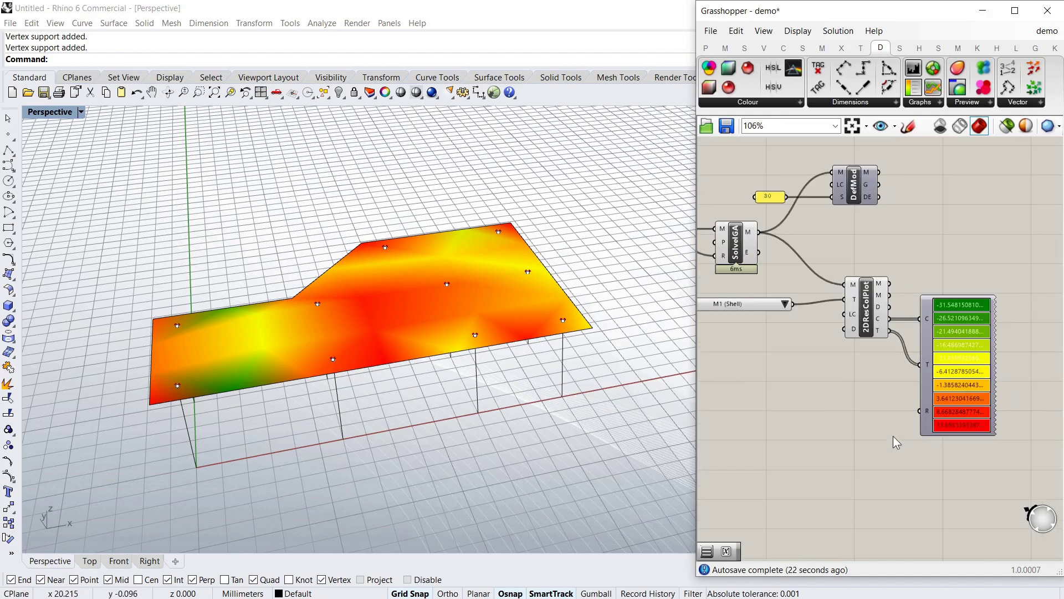
Step: Connect the deformed model's M output to the 2D result colour plot's M input to plot M1 on the deformed slab
right_drag(836, 253, 857, 306)
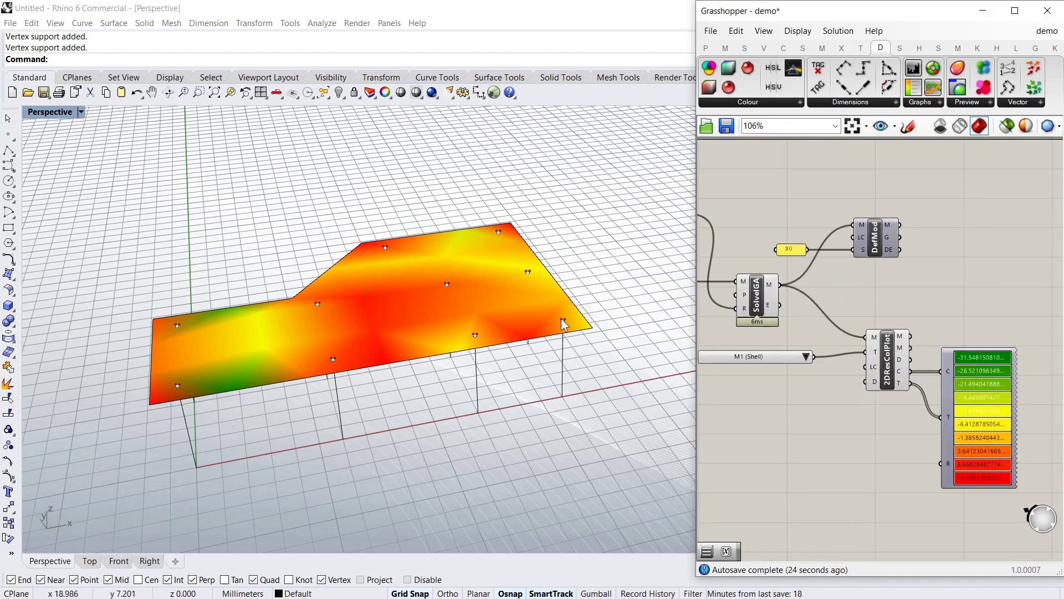
right_drag(481, 381, 497, 331)
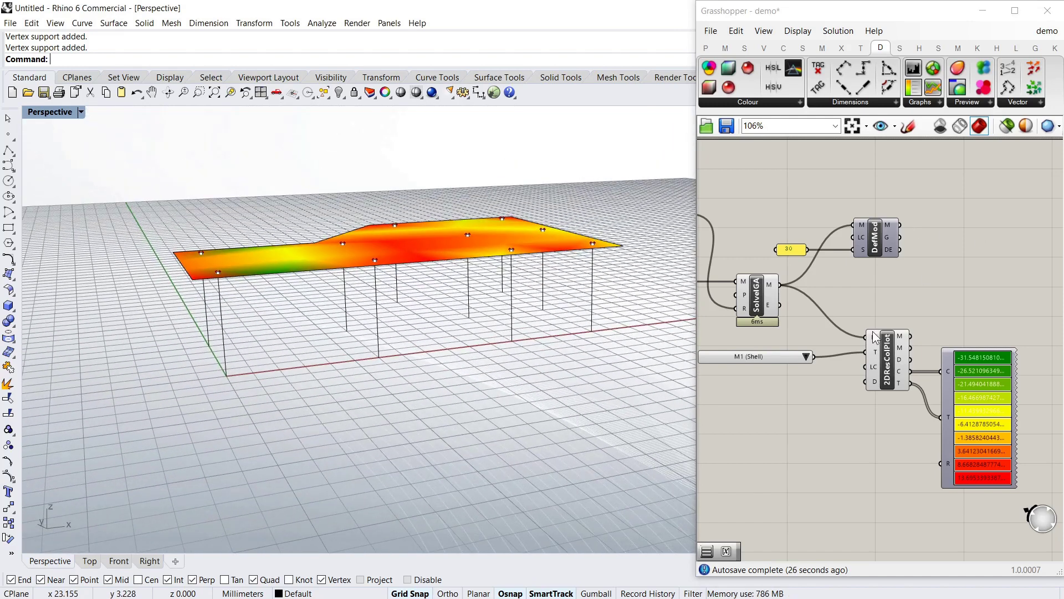
right_drag(555, 250, 560, 299)
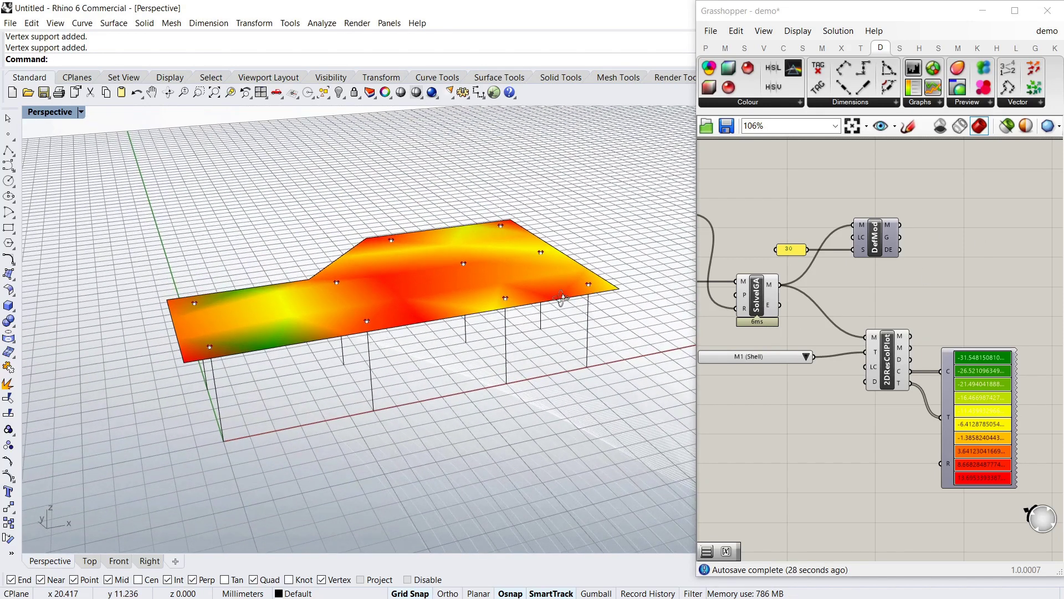
mouse_move(772, 289)
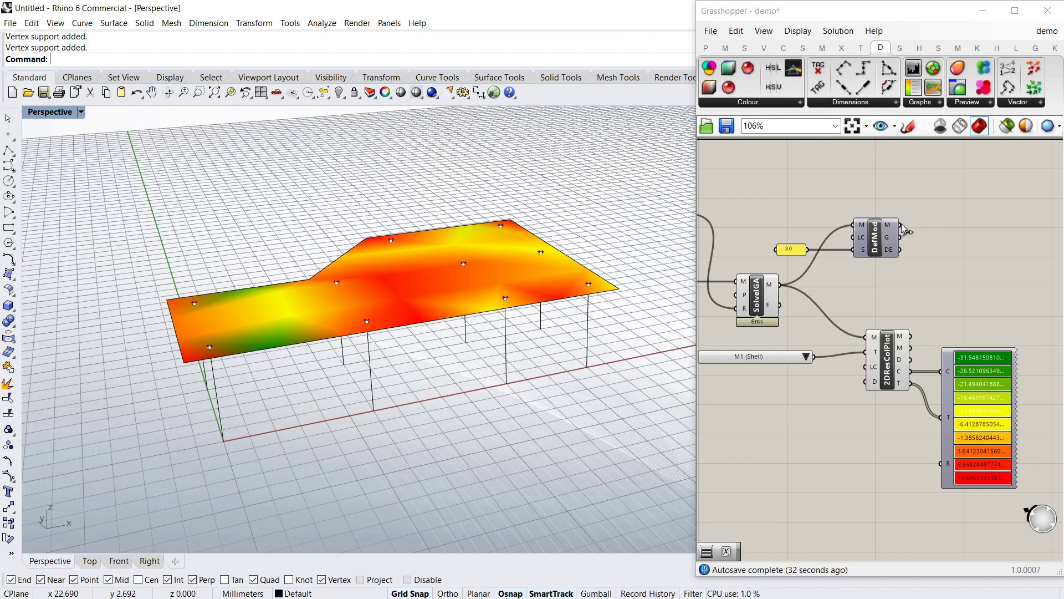
mouse_move(893, 244)
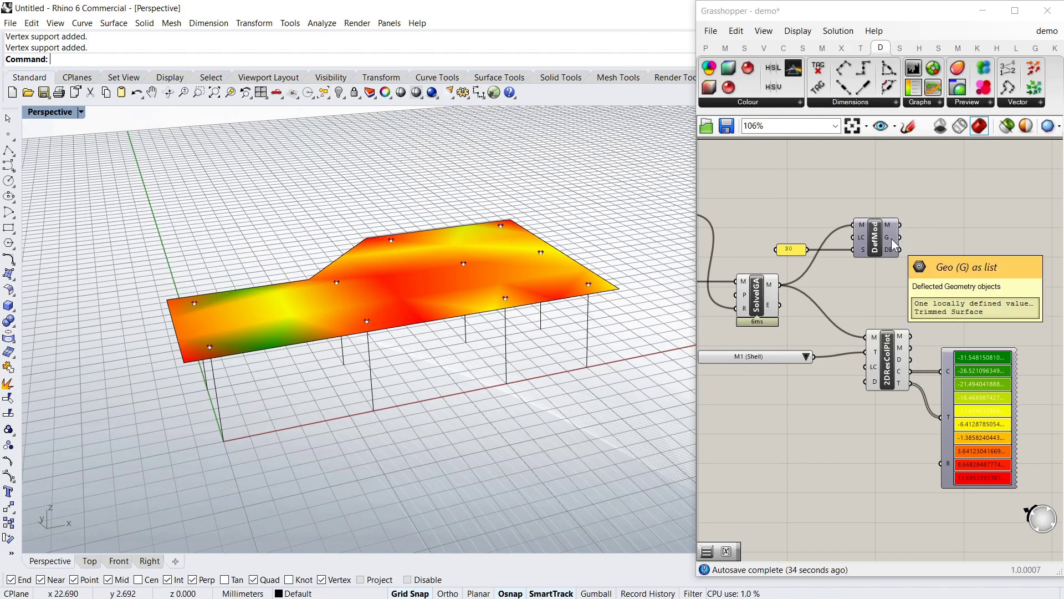
drag(900, 225, 866, 337)
right_drag(356, 335, 399, 316)
right_drag(475, 308, 413, 248)
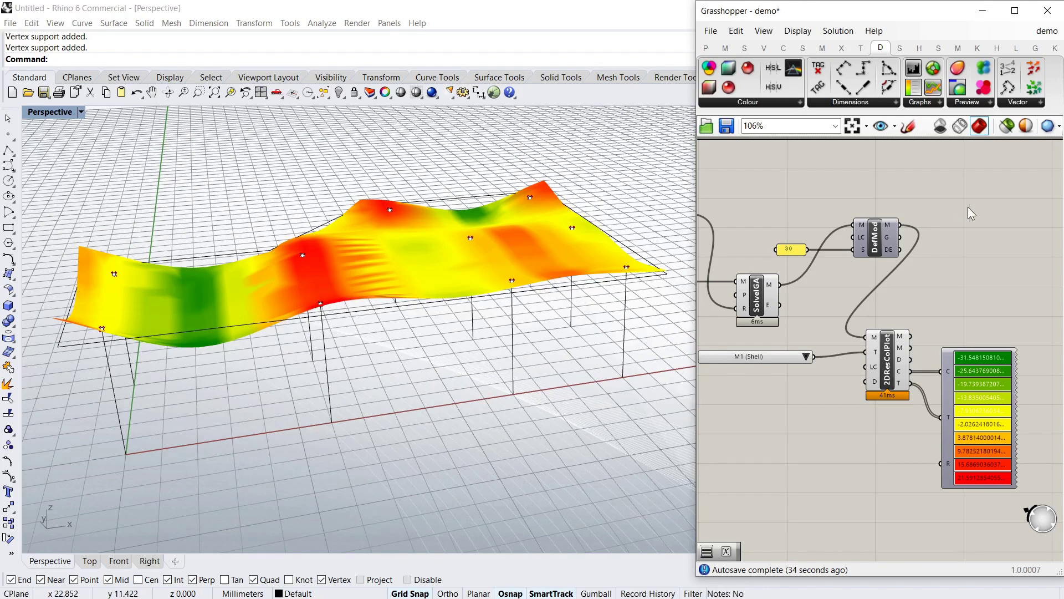
Step: Place an Extrude component beside the deformed model component and connect the deformed geometry output G to its base input B
scroll(931, 289, up, 2)
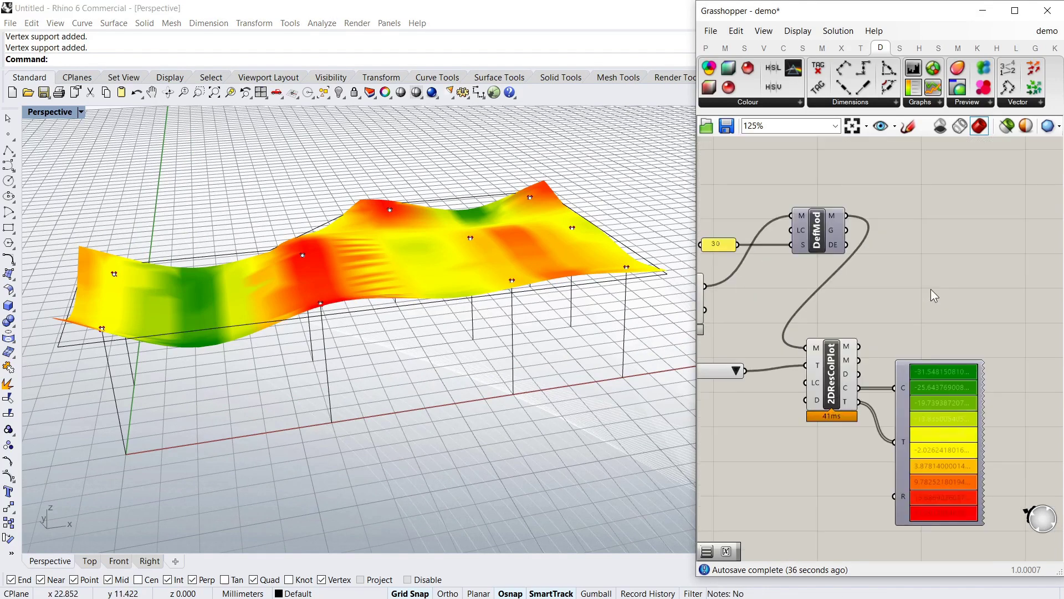
double_click(932, 250)
text(extr)
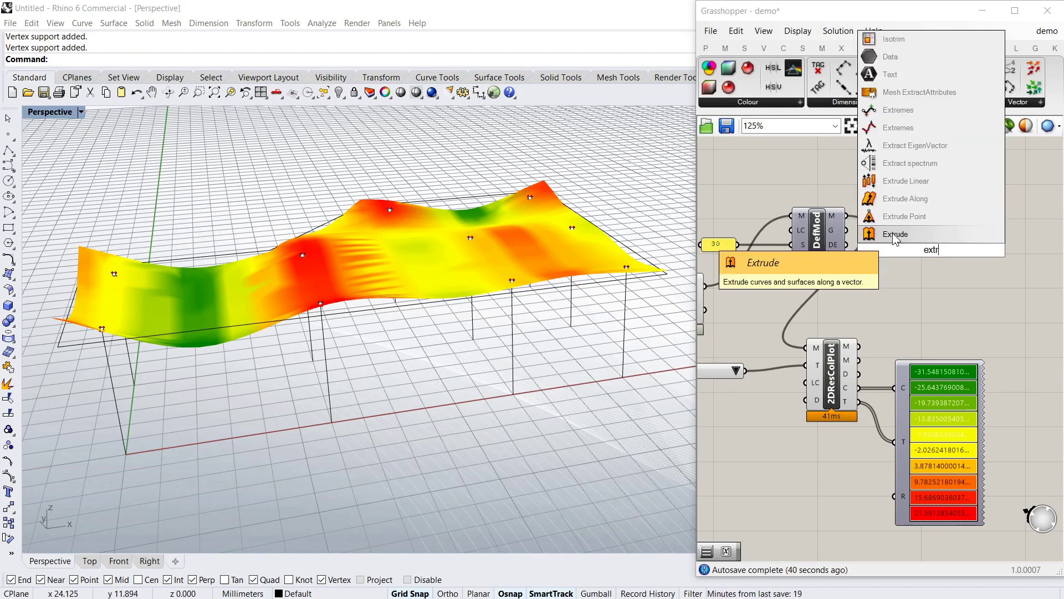
click(901, 236)
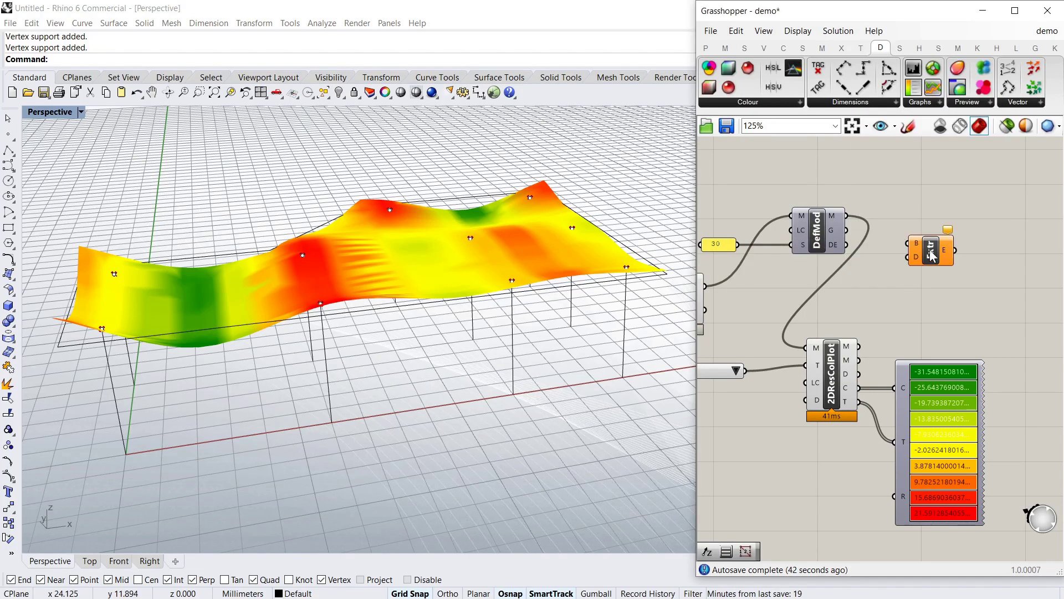
drag(923, 256, 942, 253)
mouse_move(833, 231)
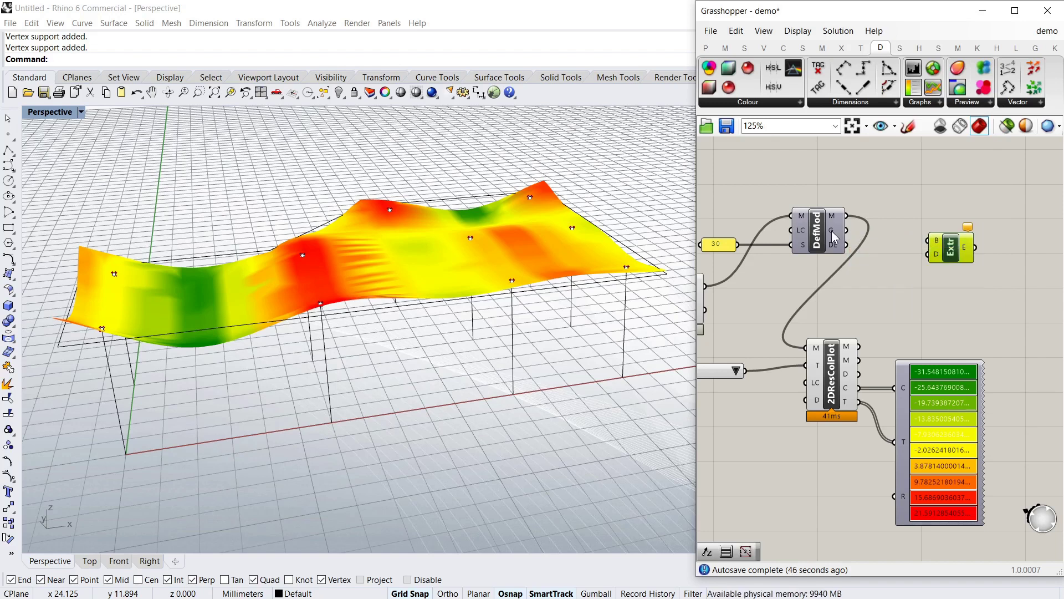
drag(847, 230, 971, 246)
mouse_move(966, 242)
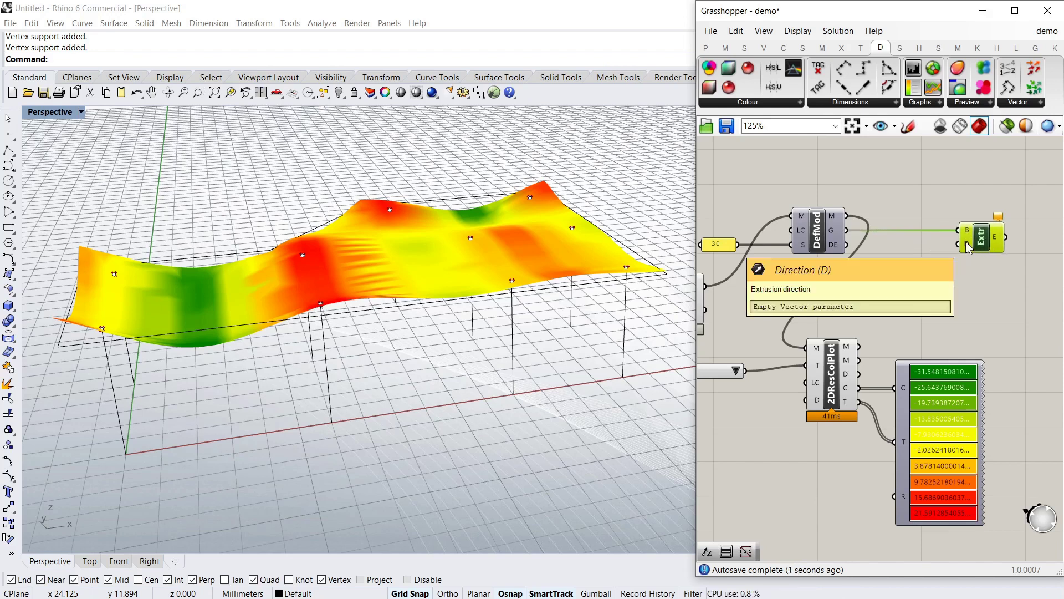
Step: Place a Unit Z vector component below the wire leading to the Extrude component
right_drag(521, 338, 521, 296)
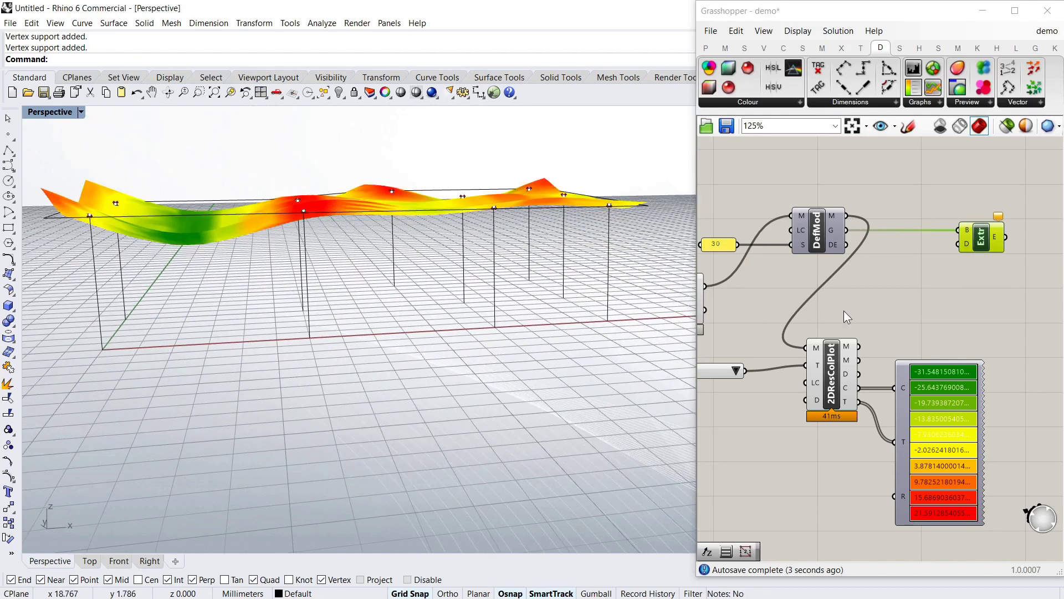
double_click(903, 281)
text(unit z)
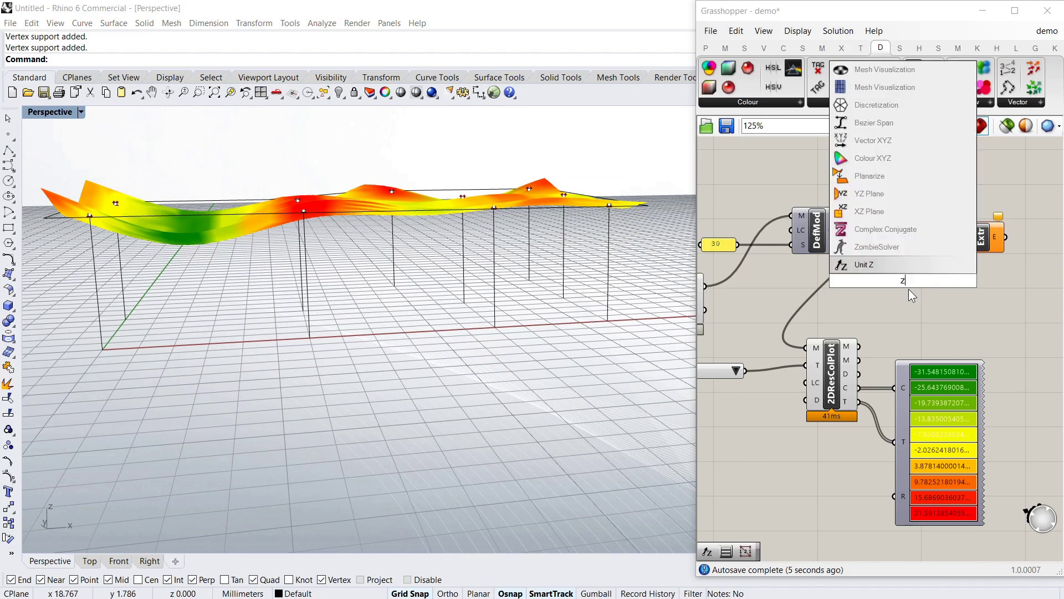
key(Return)
scroll(963, 304, down, 5)
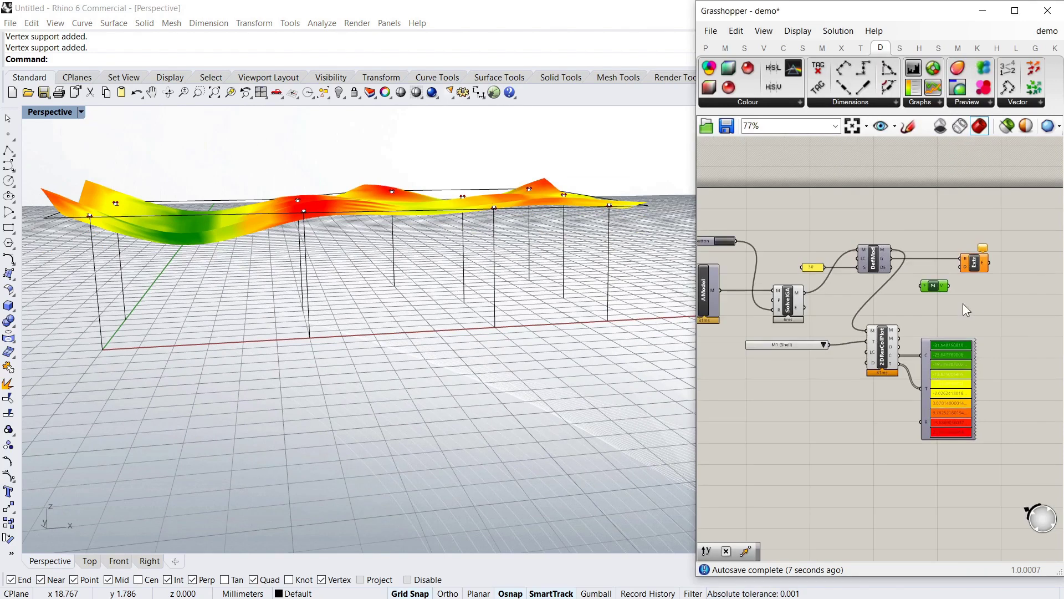
Step: Place a panel above the Shell component and set its value to .1
scroll(720, 320, up, 3)
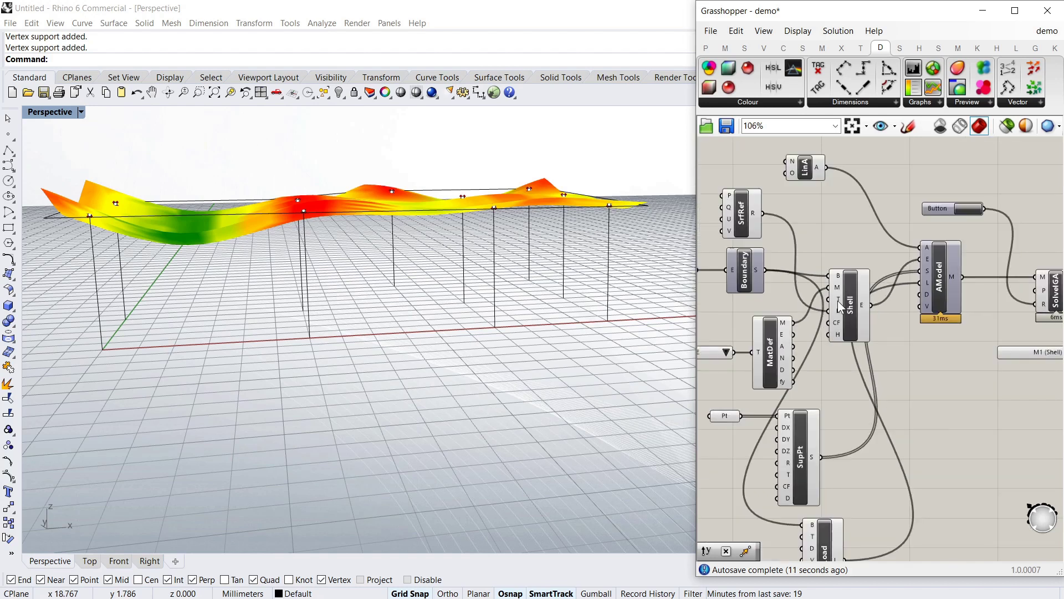
double_click(813, 233)
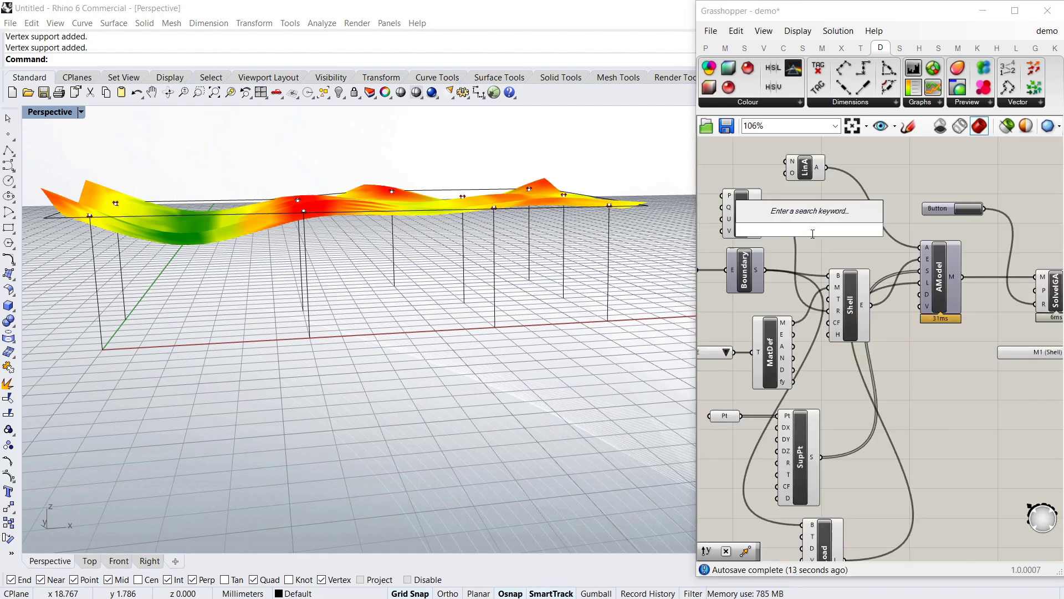
text(30)
key(Return)
drag(831, 201, 1008, 251)
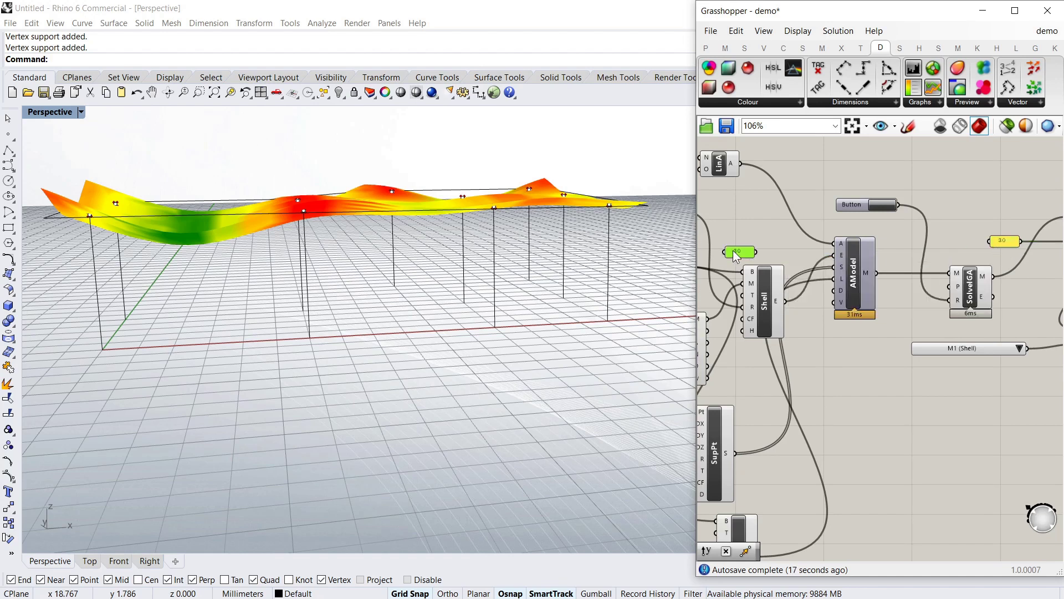
right_drag(727, 249, 770, 243)
double_click(765, 261)
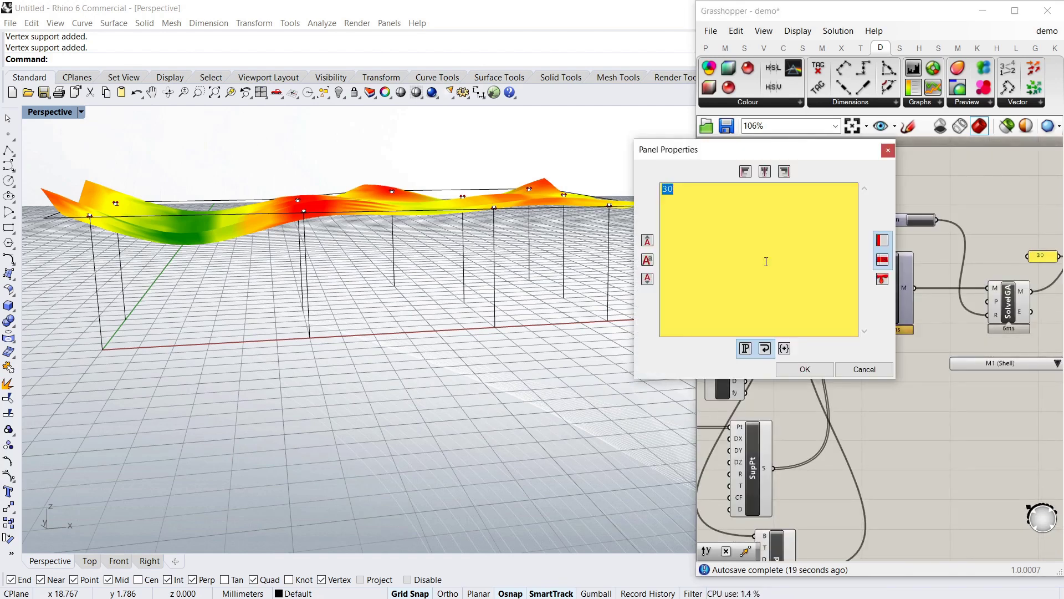
text(.1)
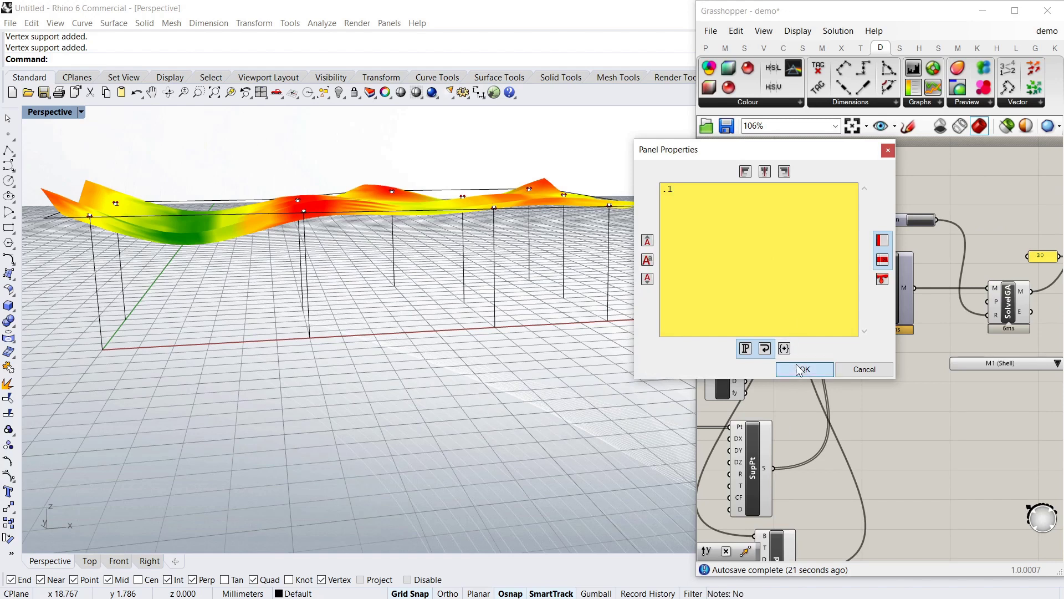
click(805, 369)
Step: Connect the .1 panel to the Shell's T input and to the Unit Z component's F input
drag(778, 264, 782, 322)
scroll(720, 254, down, 3)
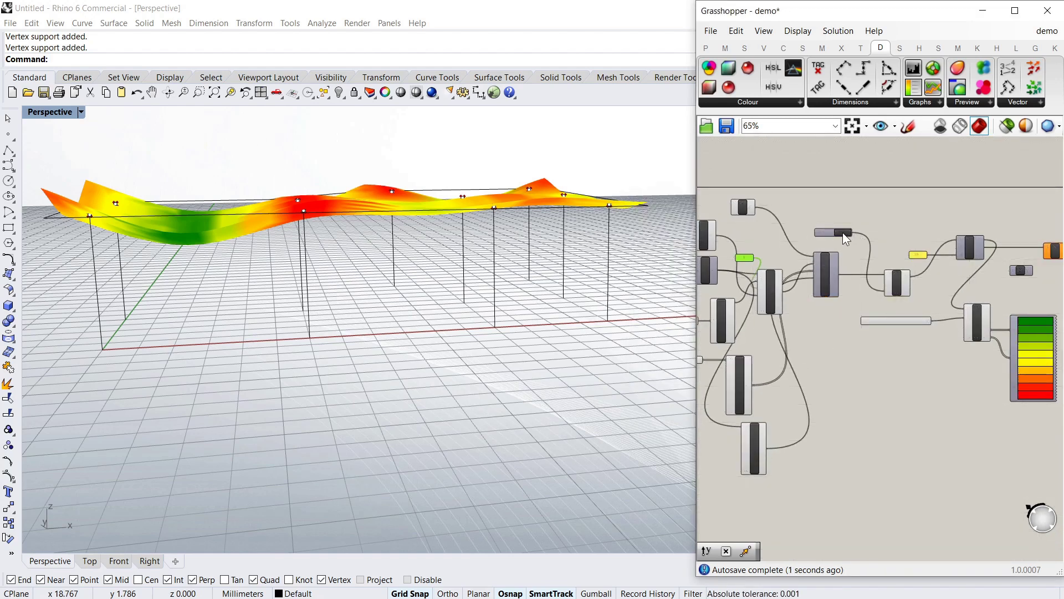
drag(757, 258, 941, 272)
scroll(943, 275, up, 5)
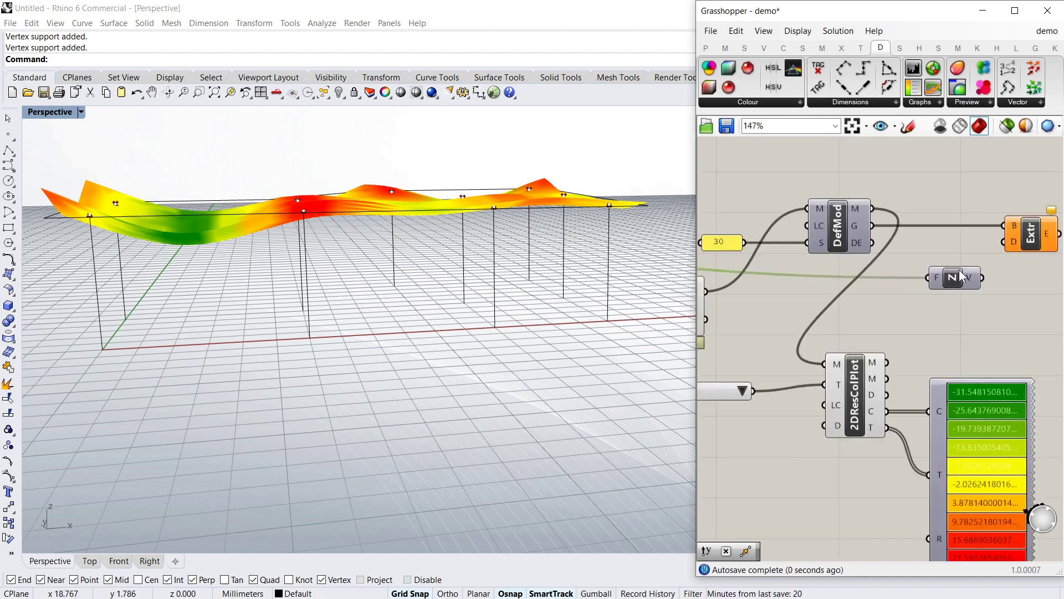
Step: Connect the Unit Z component's V output to the Extrude component's direction input D
click(841, 302)
drag(841, 303, 949, 224)
click(962, 271)
right_drag(621, 255, 559, 246)
Step: Reverse the extrusion direction by committing the expression -x on the Unit Z component's F input
right_click(793, 298)
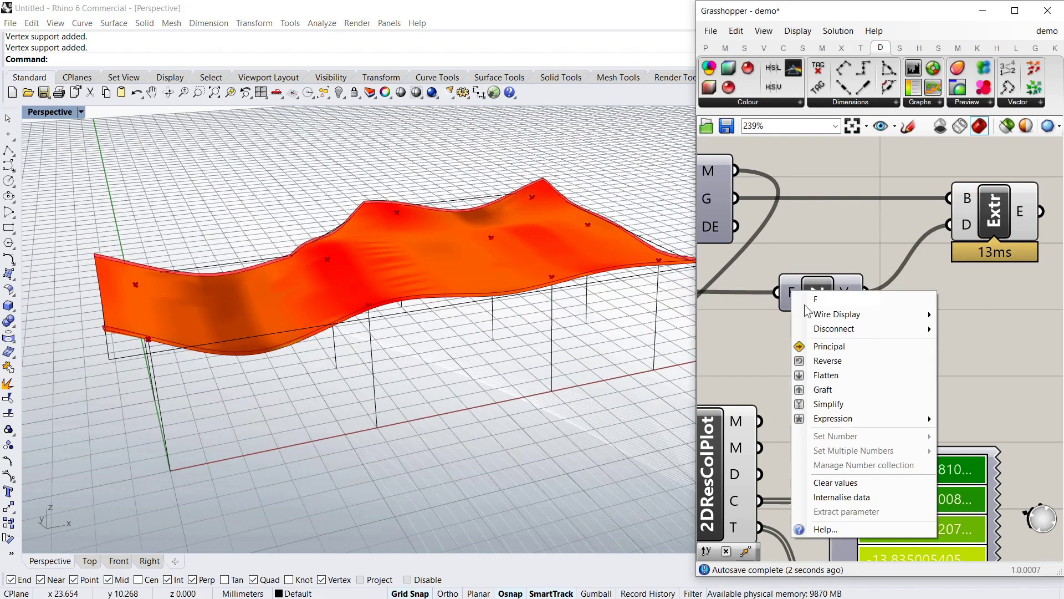
mouse_move(848, 421)
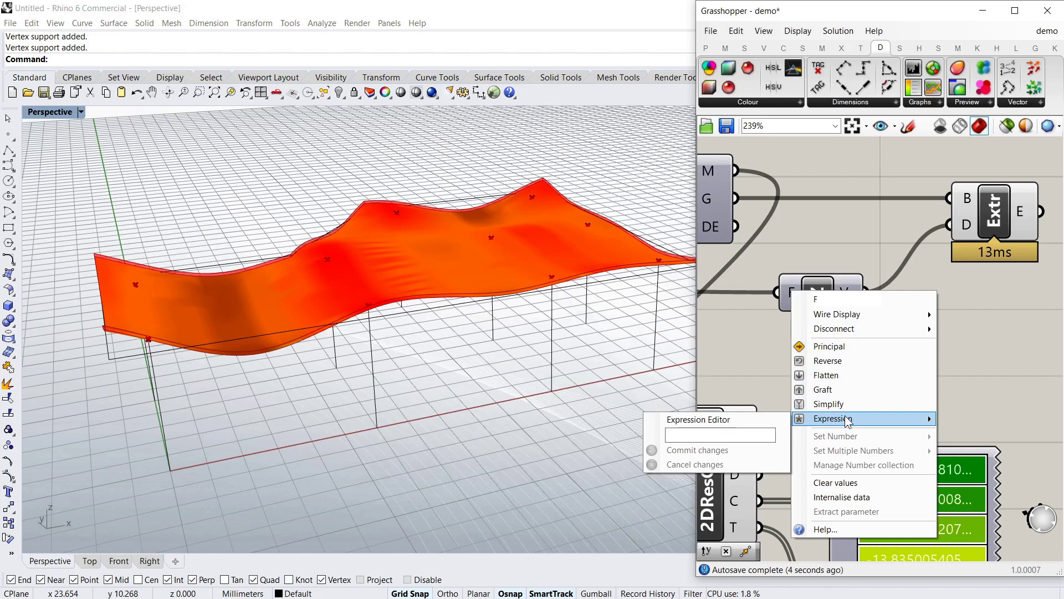
click(768, 432)
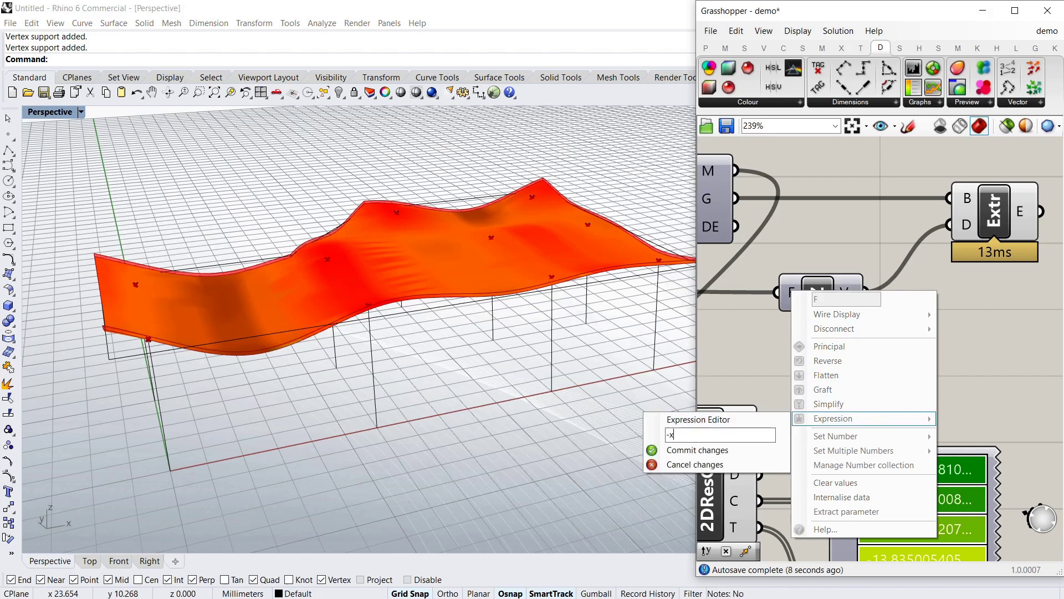
click(750, 451)
scroll(899, 304, down, 3)
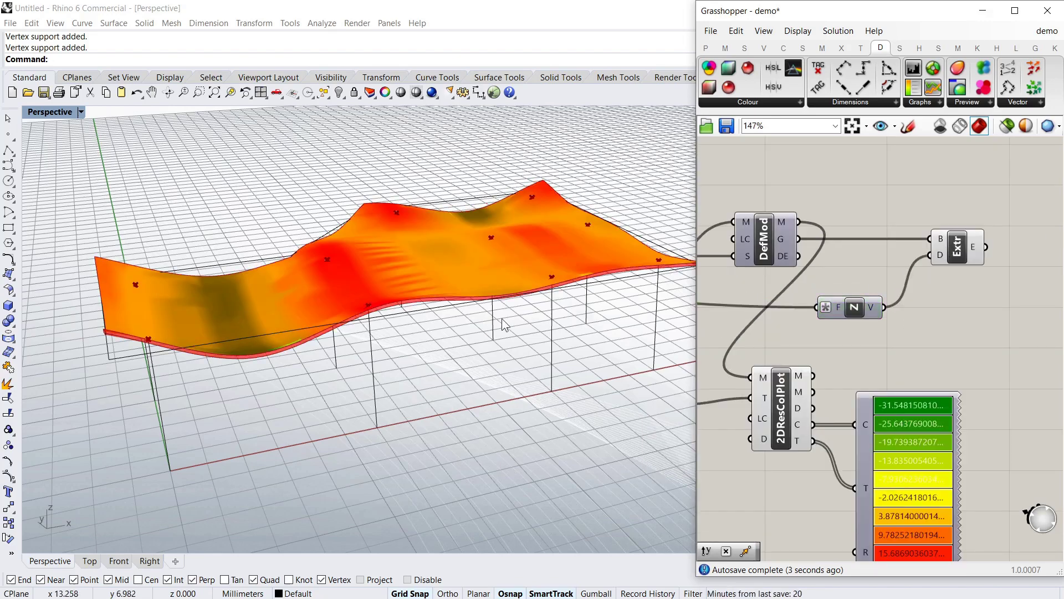
Step: Turn on the preview of the DefMod component and turn off the preview of the 2DResColPlot component
right_drag(504, 320, 604, 358)
scroll(533, 343, up, 5)
scroll(533, 344, down, 5)
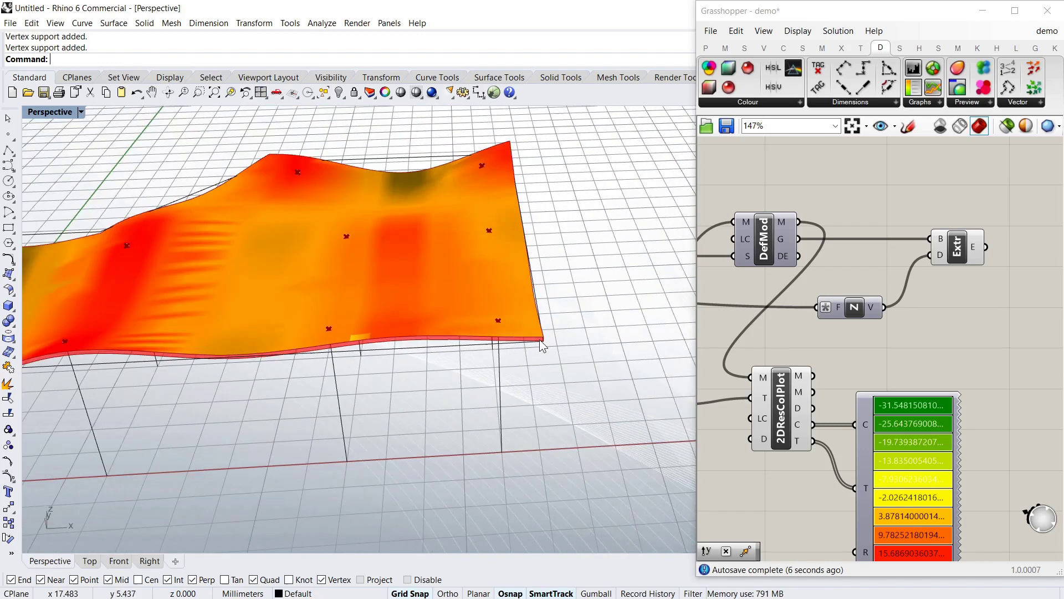
right_drag(533, 344, 580, 338)
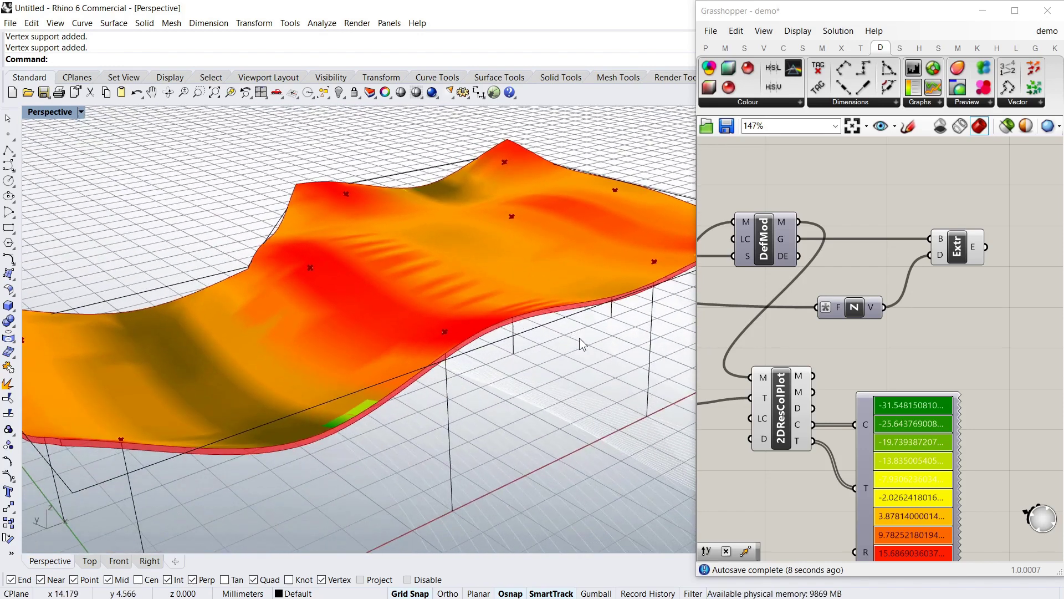
scroll(559, 376, down, 3)
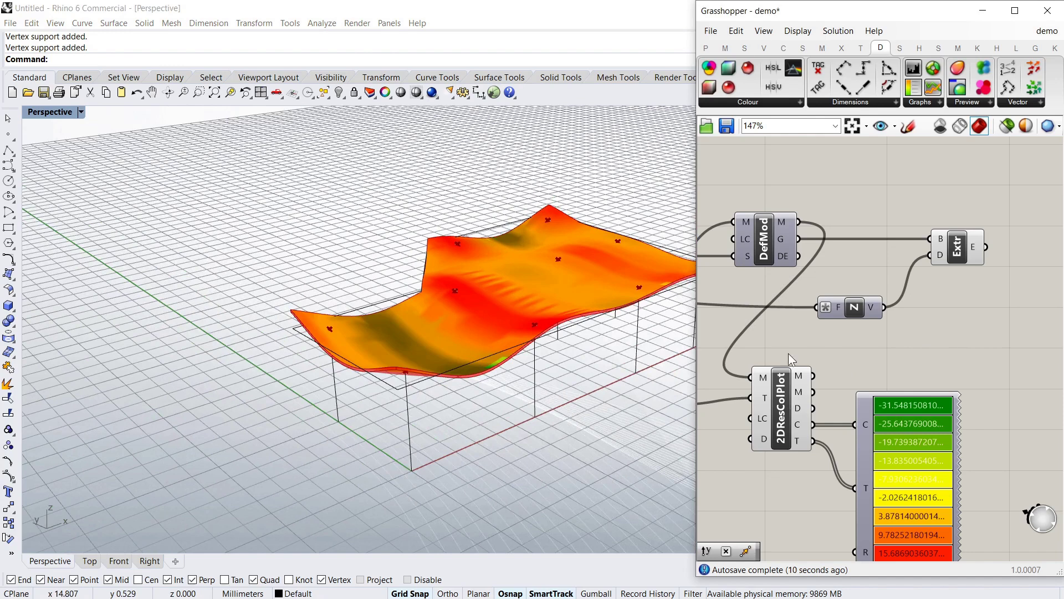
right_click(766, 243)
click(799, 261)
right_click(793, 395)
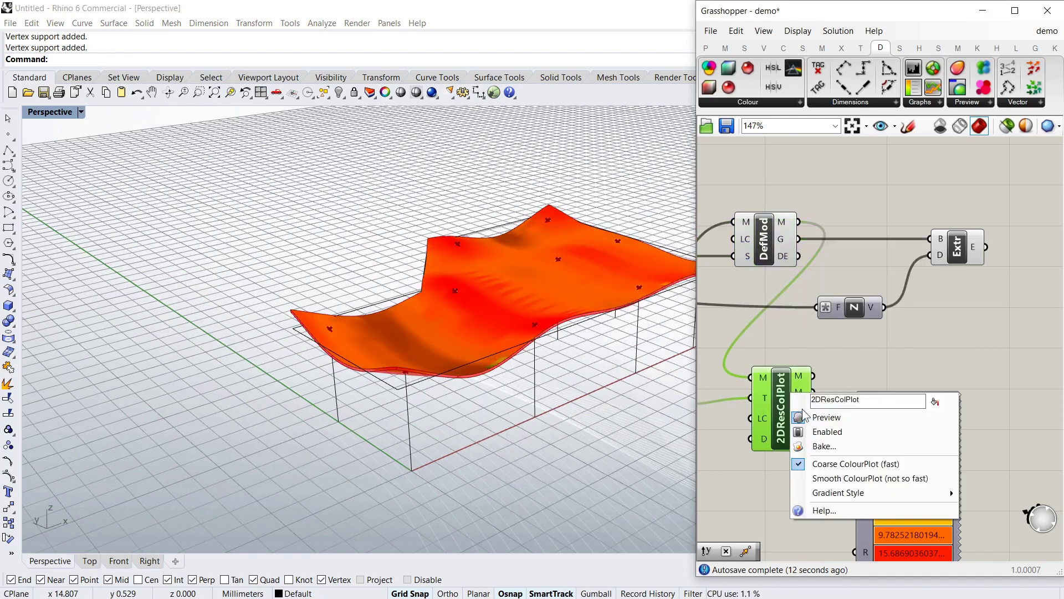
click(814, 418)
click(893, 355)
Step: Examine the extruded thickness of the deformed slab along its edges and corners from several angles
right_drag(542, 344, 423, 347)
scroll(423, 346, up, 5)
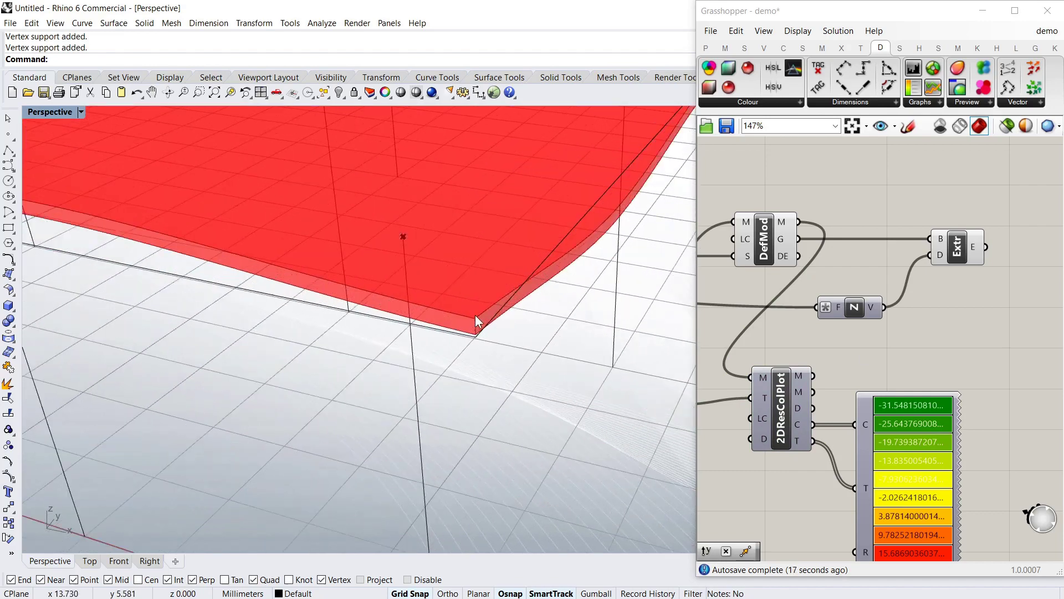
right_drag(265, 302, 541, 283)
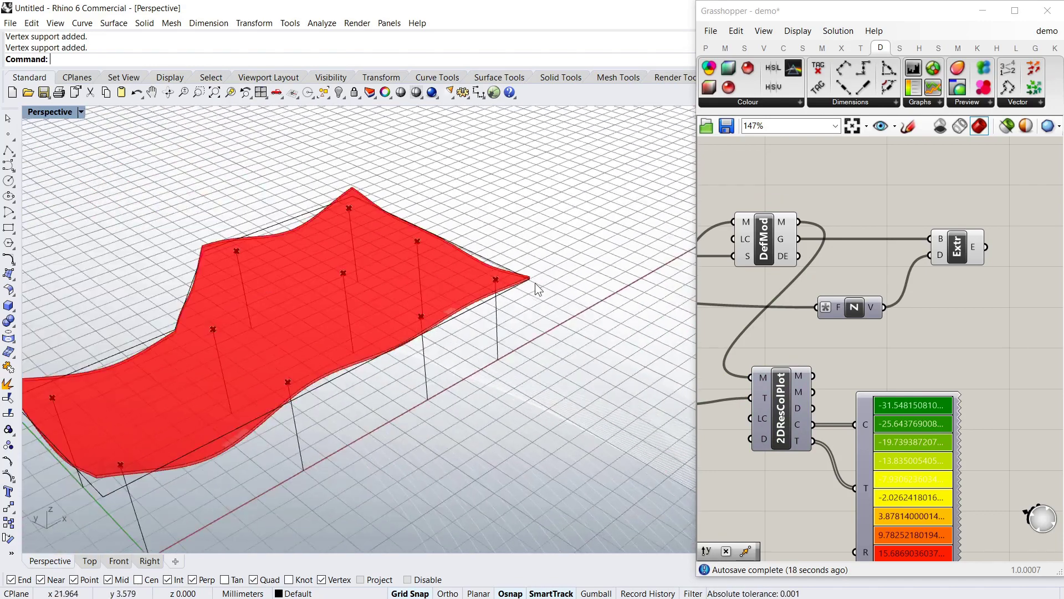
scroll(287, 376, up, 3)
scroll(287, 377, up, 2)
mouse_move(387, 375)
right_down()
mouse_move(507, 347)
mouse_move(473, 268)
mouse_move(402, 358)
mouse_move(525, 303)
mouse_move(304, 266)
mouse_move(506, 268)
mouse_move(387, 304)
right_up()
scroll(402, 358, down, 3)
scroll(430, 344, down, 2)
scroll(467, 354, up, 3)
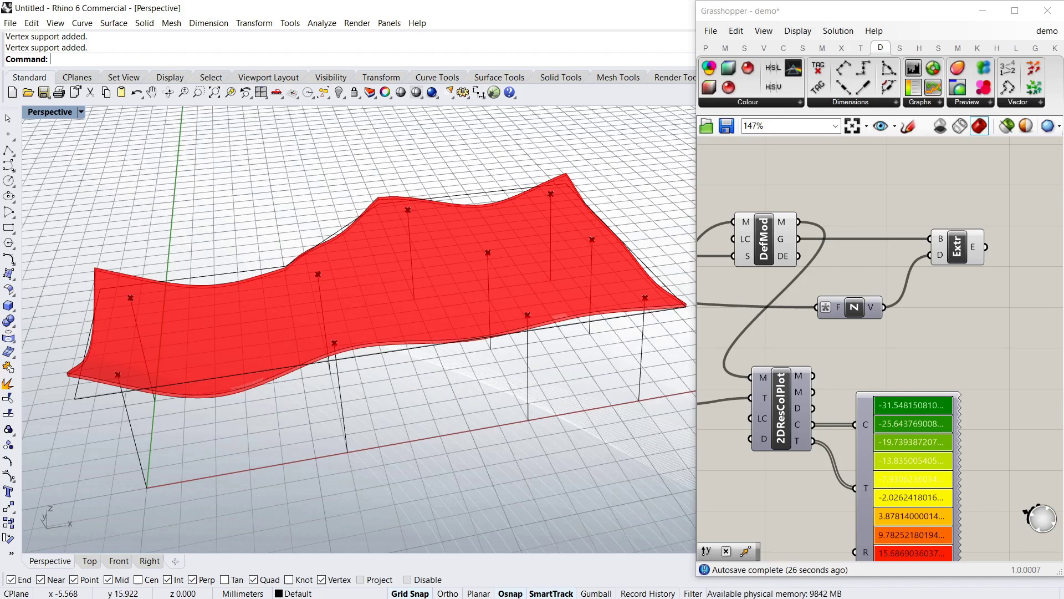
Step: Shorten the slab's boundary curve by moving its two corner points at the end near the origin inward
click(832, 233)
scroll(953, 341, down, 5)
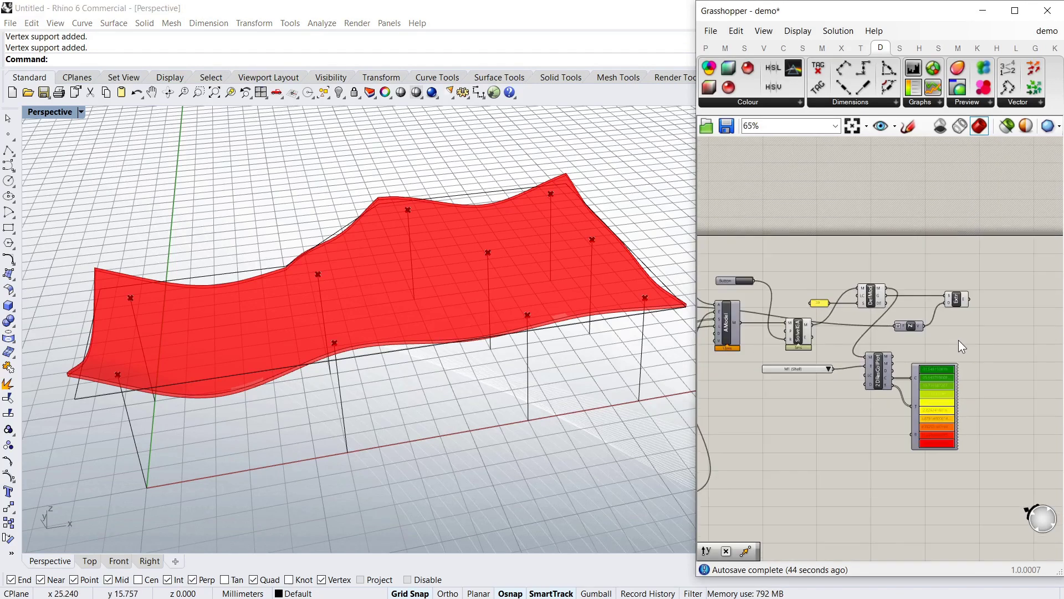
scroll(776, 355, up, 2)
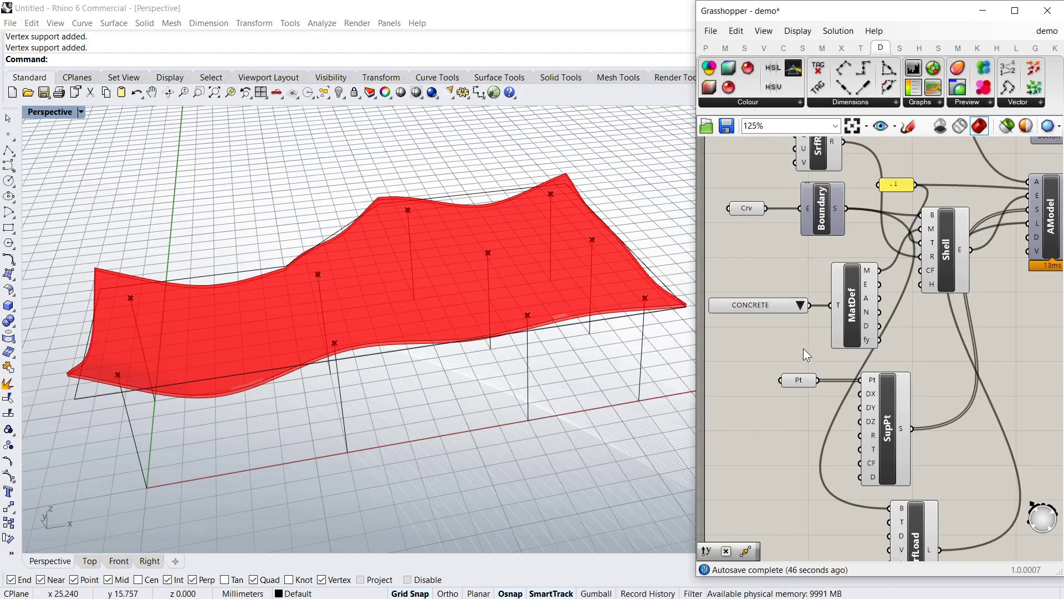
scroll(798, 289, up, 1)
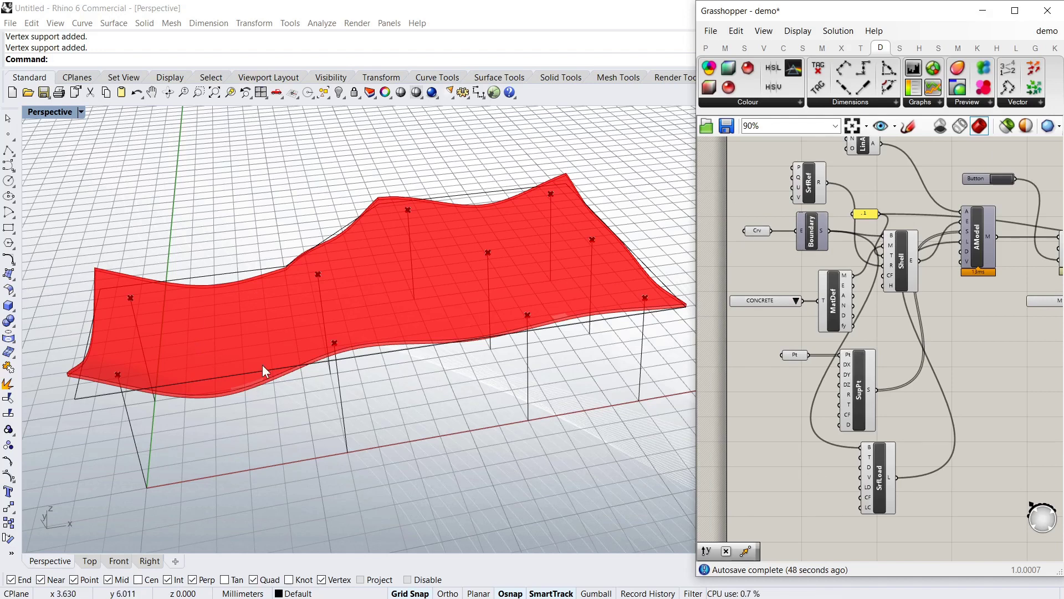
right_drag(262, 364, 137, 378)
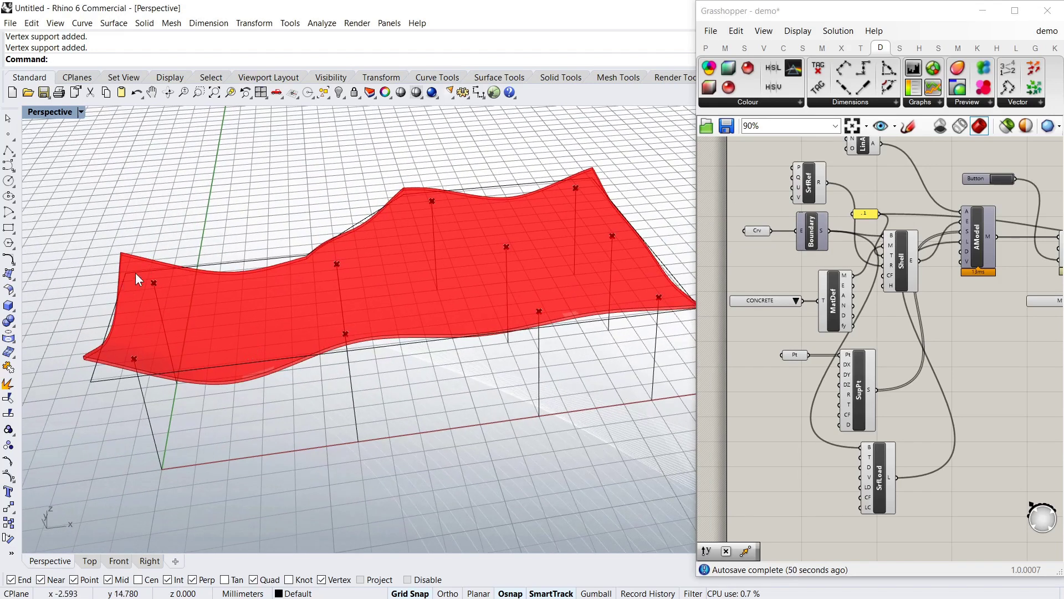
click(803, 286)
right_drag(803, 286, 808, 266)
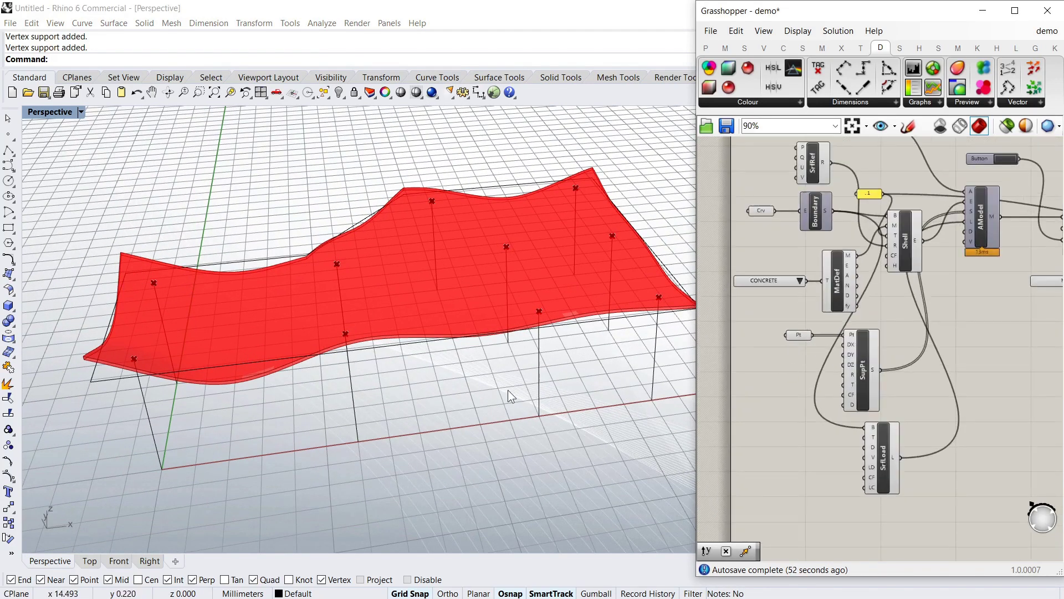
click(95, 370)
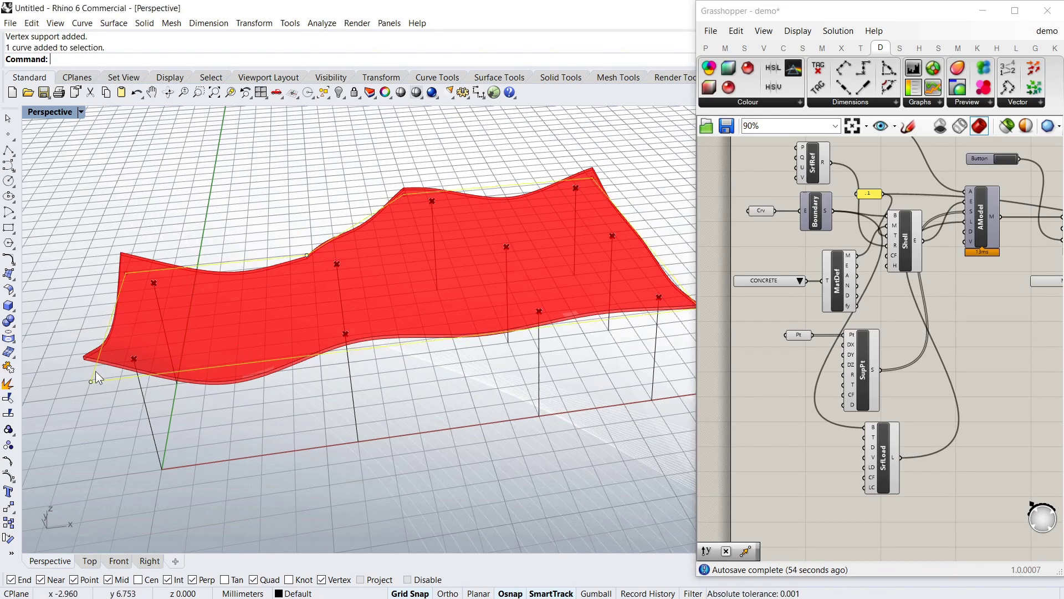
ctrl+shift+drag(90, 381, 187, 369)
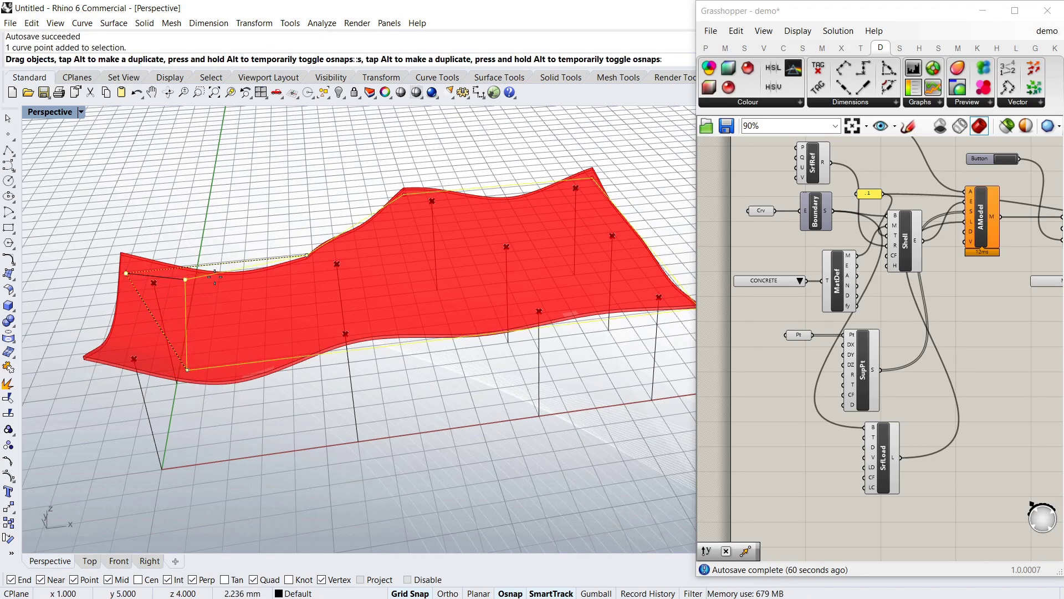
mouse_move(215, 277)
mouse_down()
mouse_move(201, 388)
mouse_move(191, 373)
mouse_move(209, 291)
mouse_move(203, 263)
mouse_up()
Step: Draw a closed four-sided polyline over the strip freed at the slab's end, sharing the shortened outline's end edge
right_drag(382, 387, 216, 392)
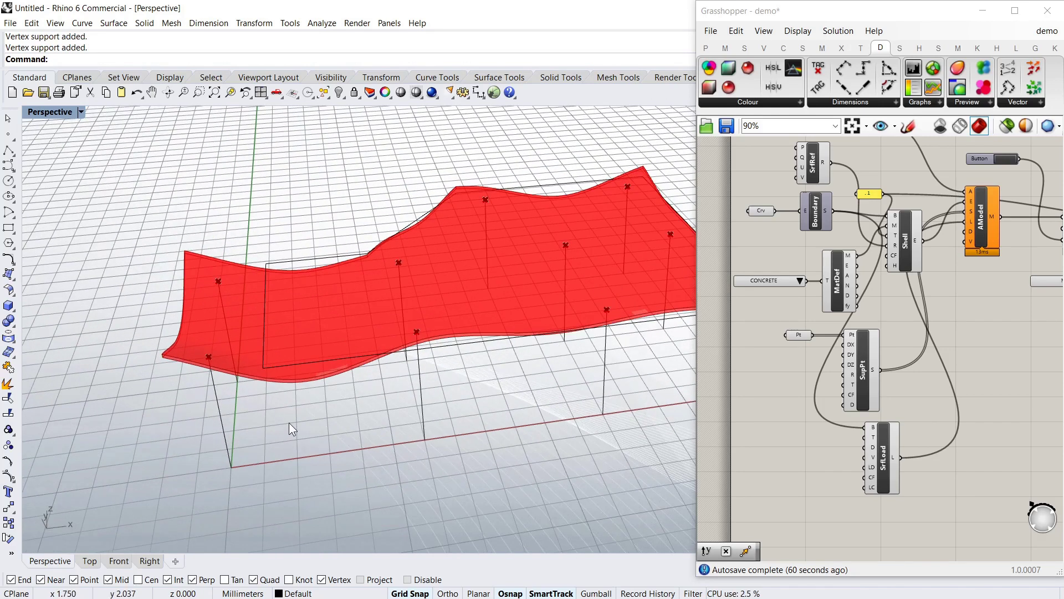
key(Return)
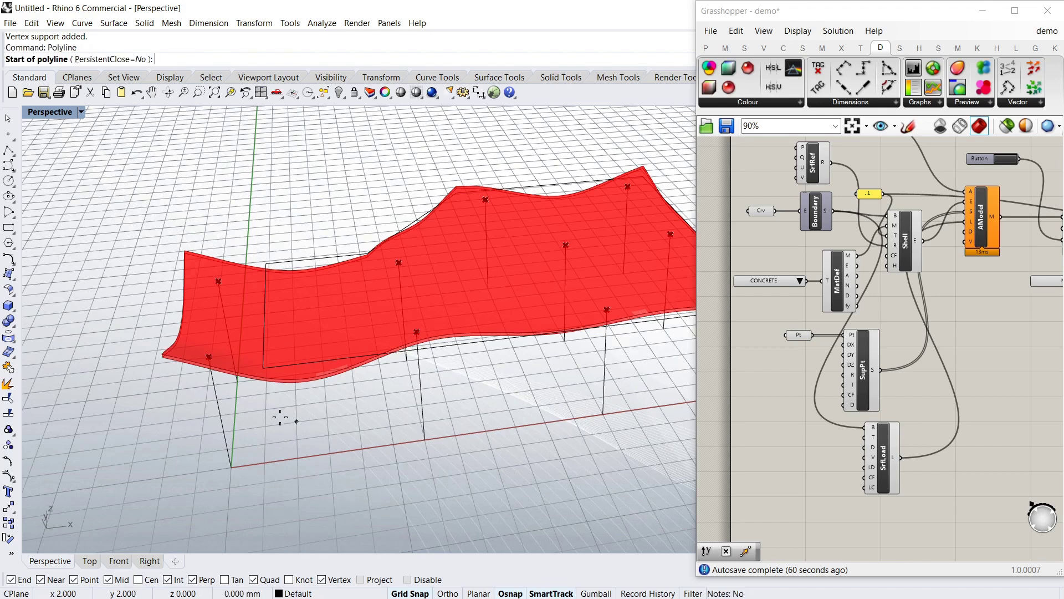
click(263, 368)
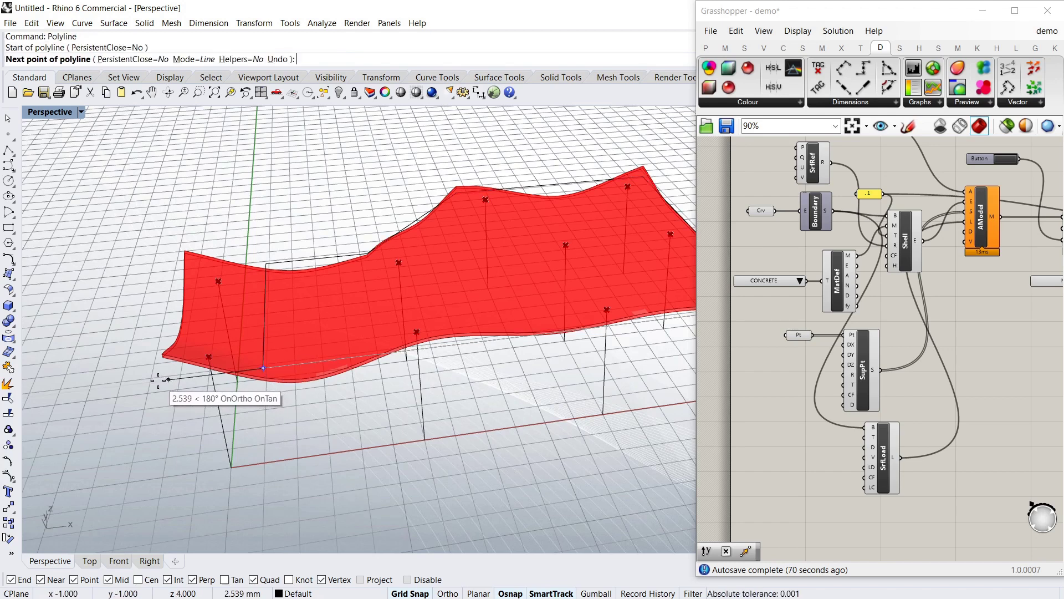
click(158, 379)
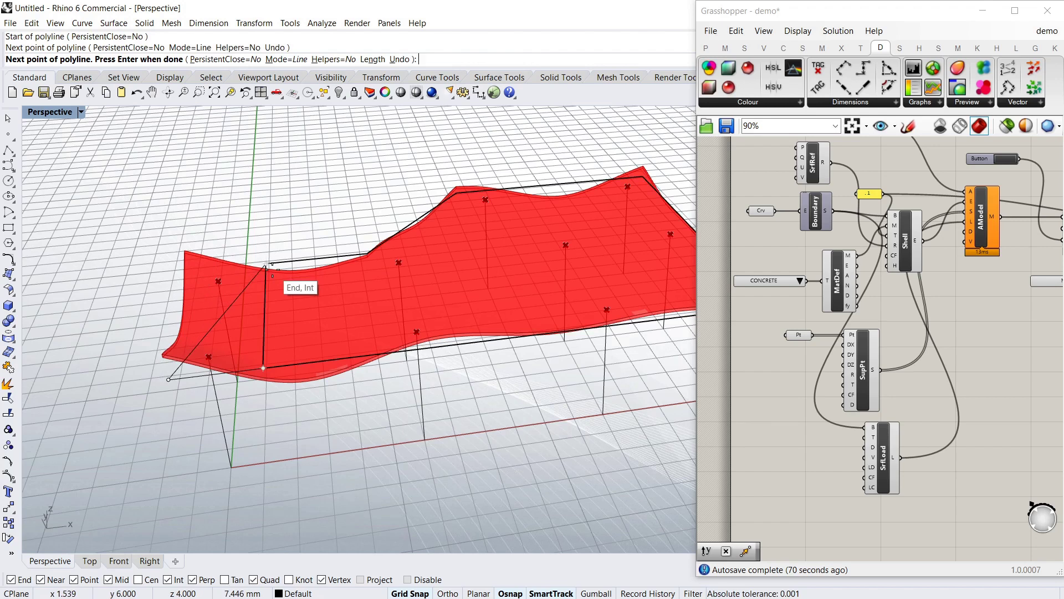
click(185, 272)
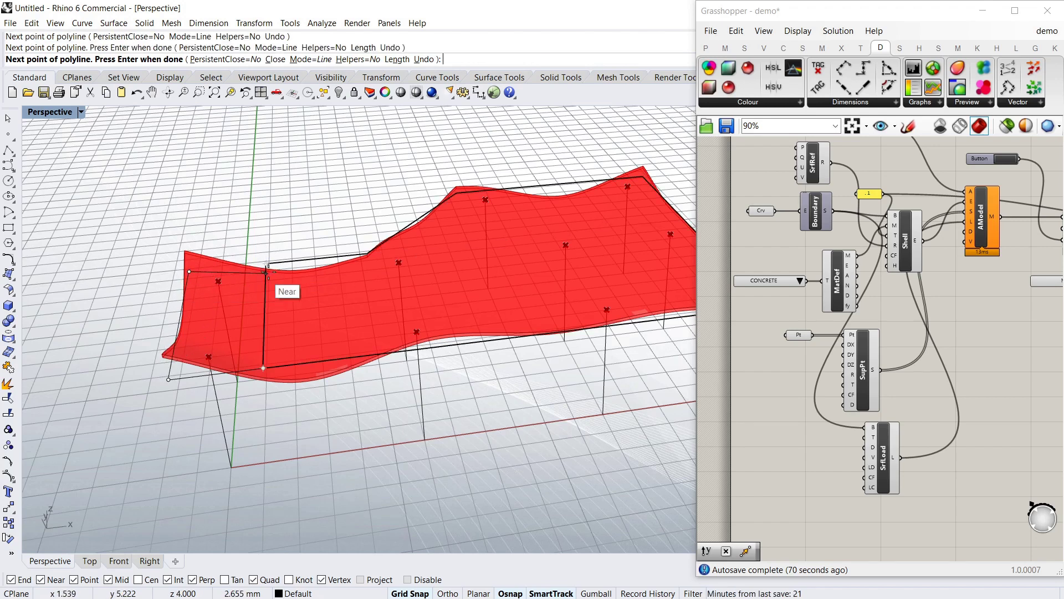
click(266, 265)
click(263, 368)
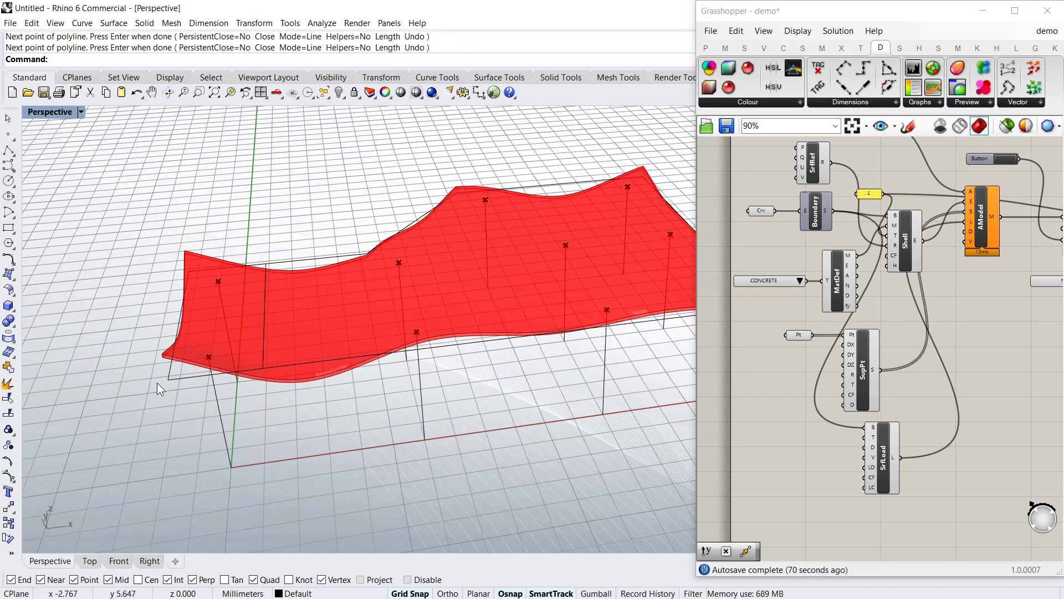
Step: Turn on the preview of the Boundary component fed by the slab curve
right_drag(219, 399, 366, 349)
right_drag(979, 302, 917, 324)
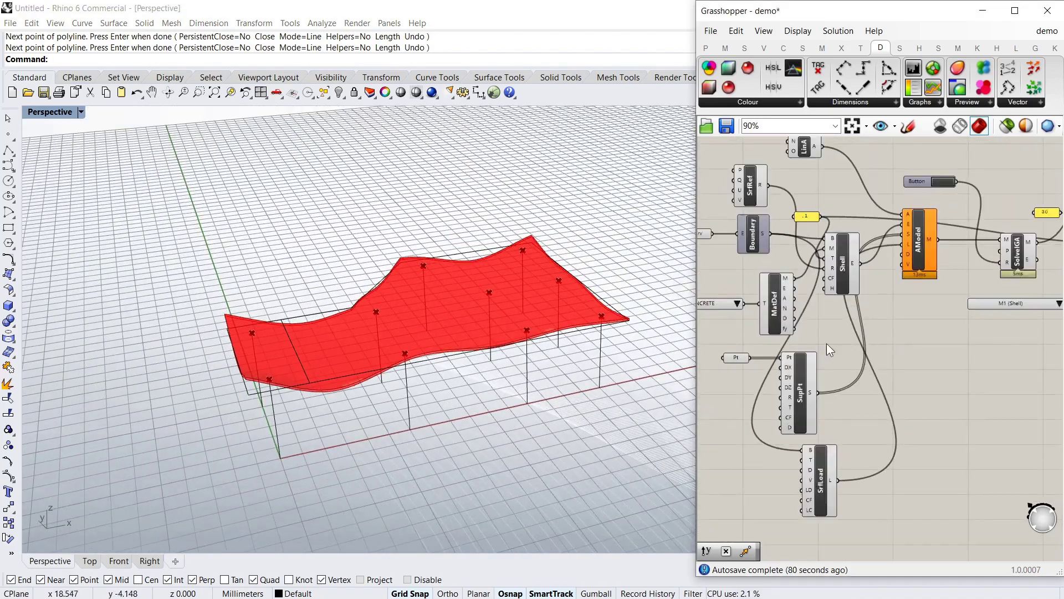
scroll(893, 334, up, 2)
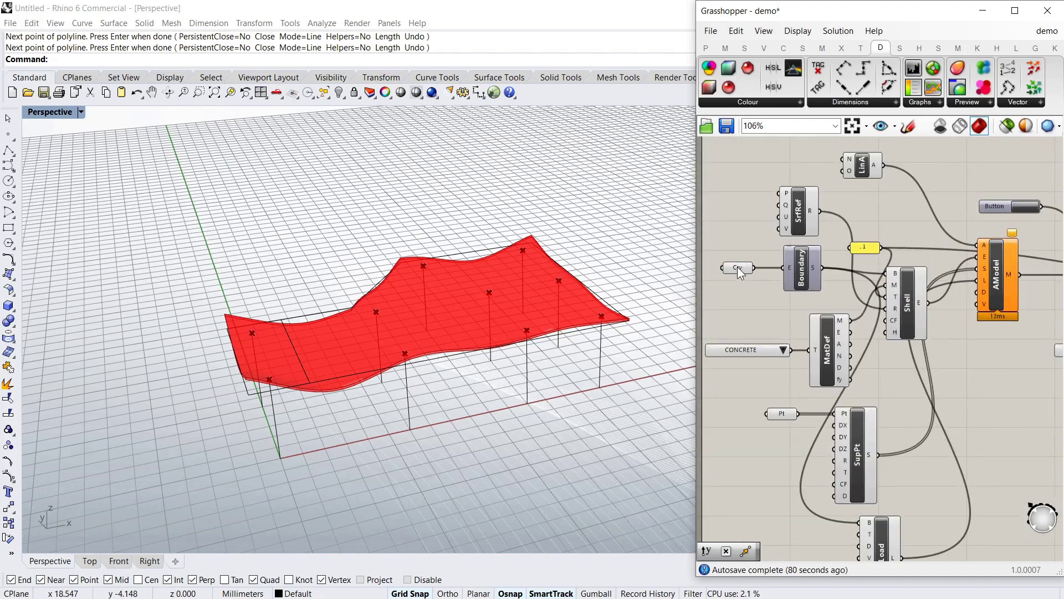
click(740, 268)
click(766, 230)
right_click(817, 280)
click(837, 290)
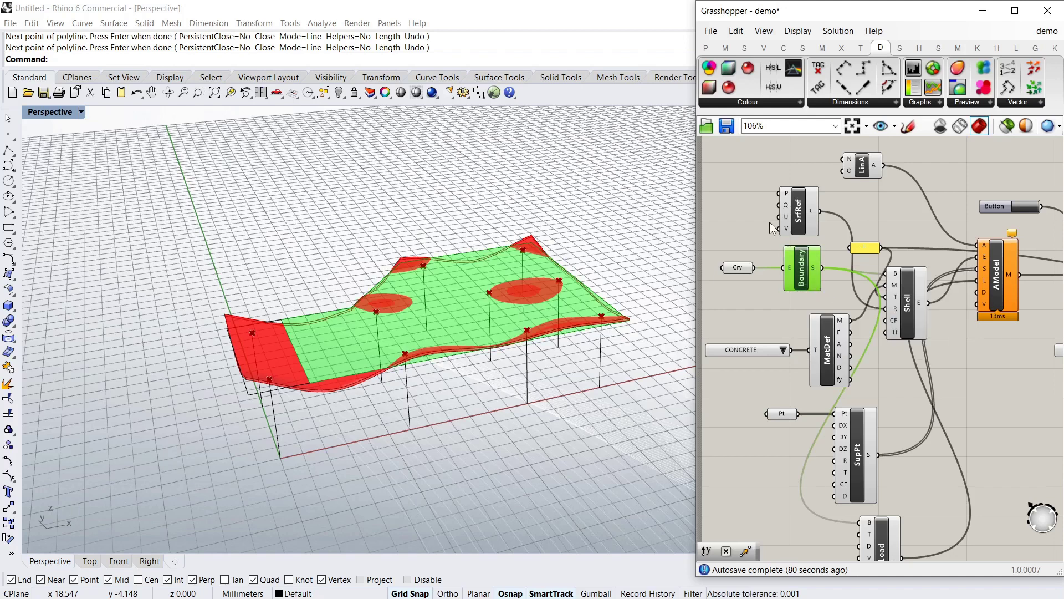
click(591, 176)
click(953, 172)
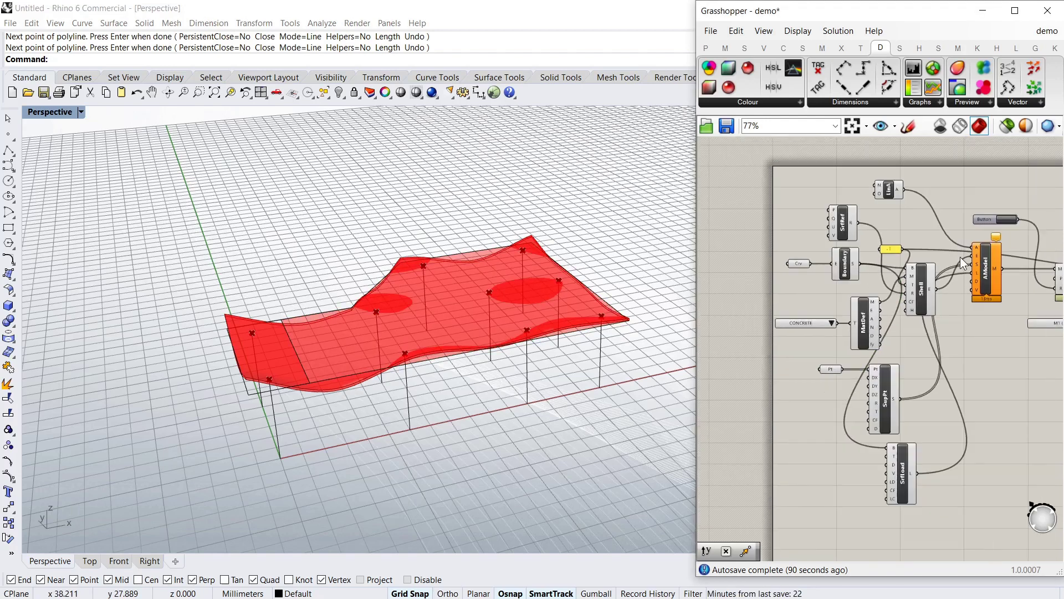
Step: Check the warning balloon on the AModel component and review the Curve, Boundary and Shell components feeding it
right_drag(791, 262, 827, 248)
scroll(1021, 229, up, 5)
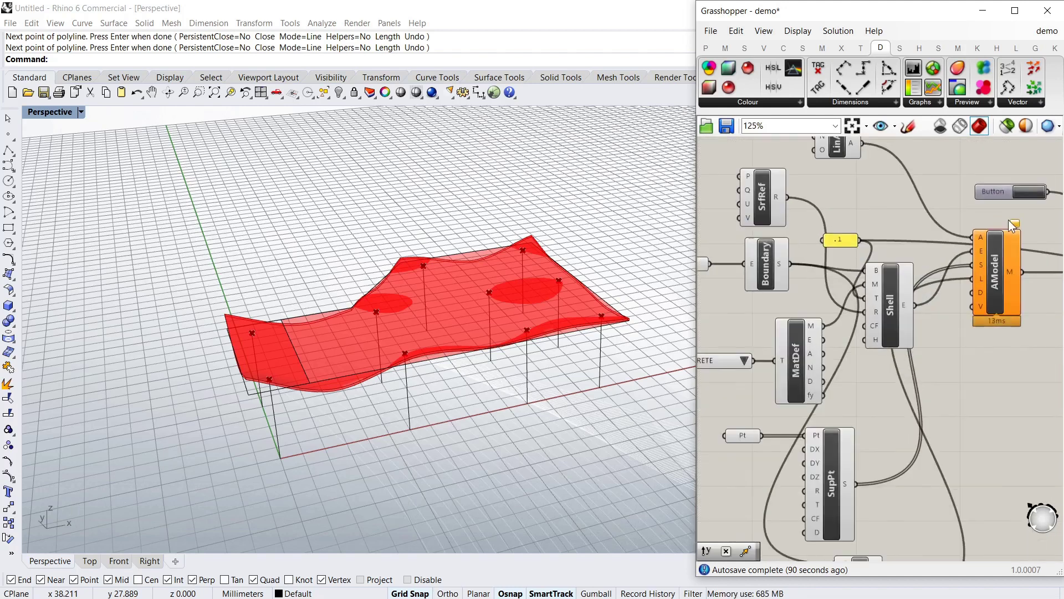
mouse_move(1021, 228)
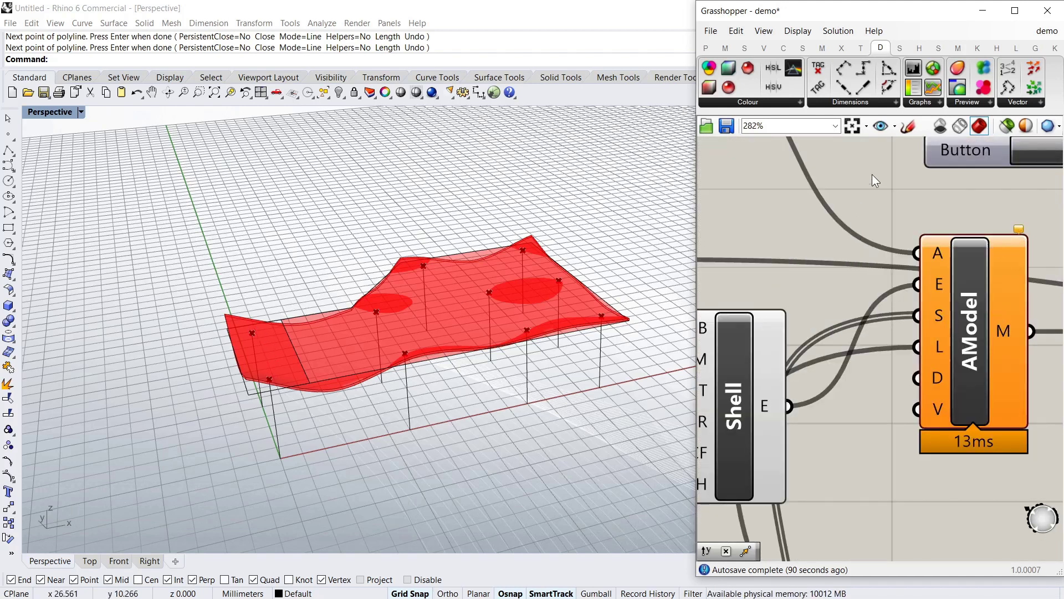
scroll(874, 181, down, 8)
scroll(879, 374, up, 5)
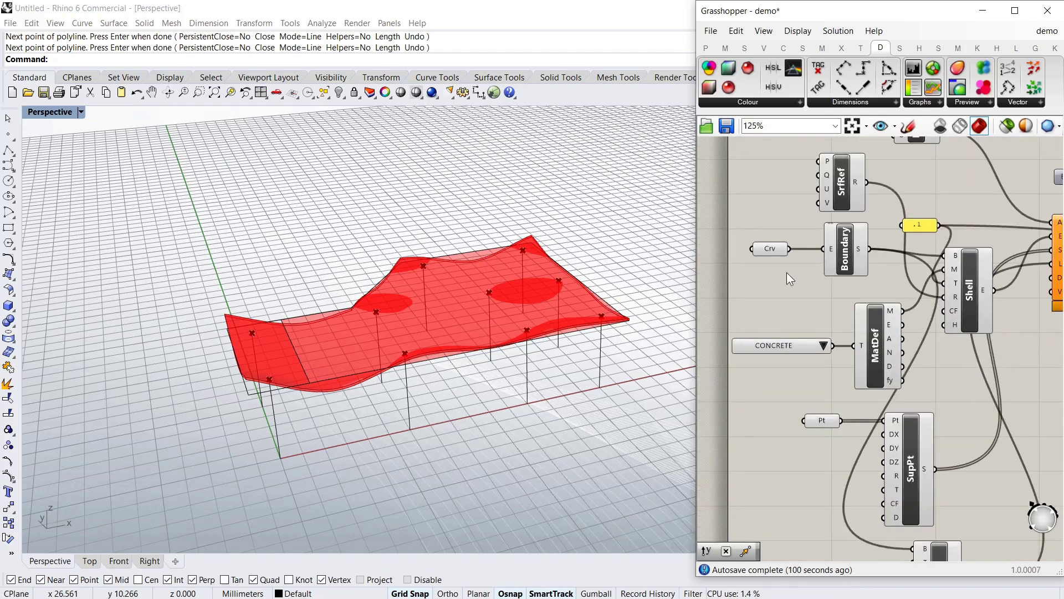
scroll(787, 272, down, 2)
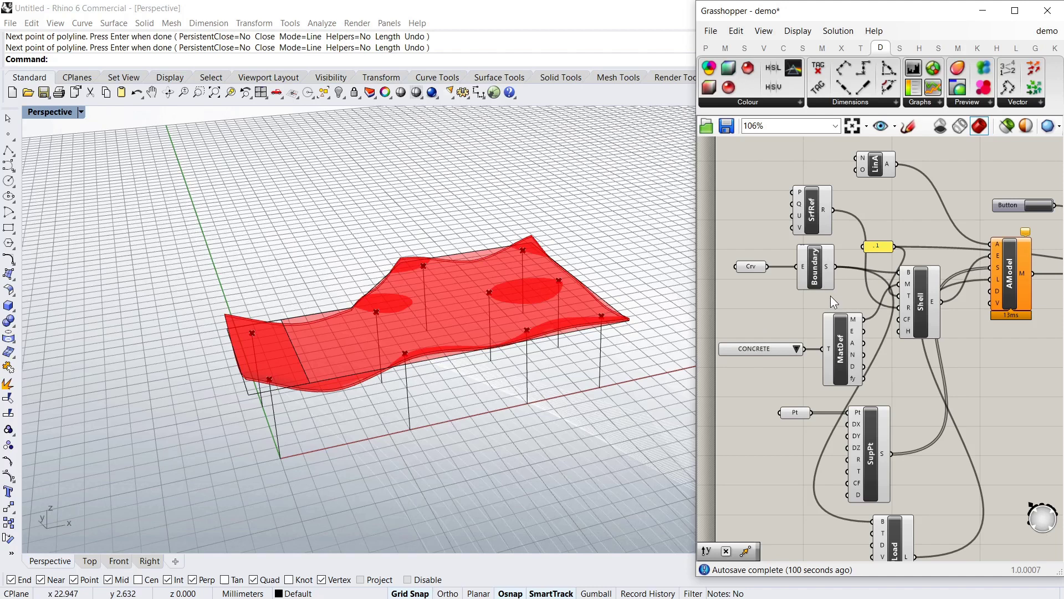
Step: Duplicate the Crv, Boundary and Shell components together and place the copies below the SrfLoad component
drag(831, 295, 747, 263)
click(921, 299)
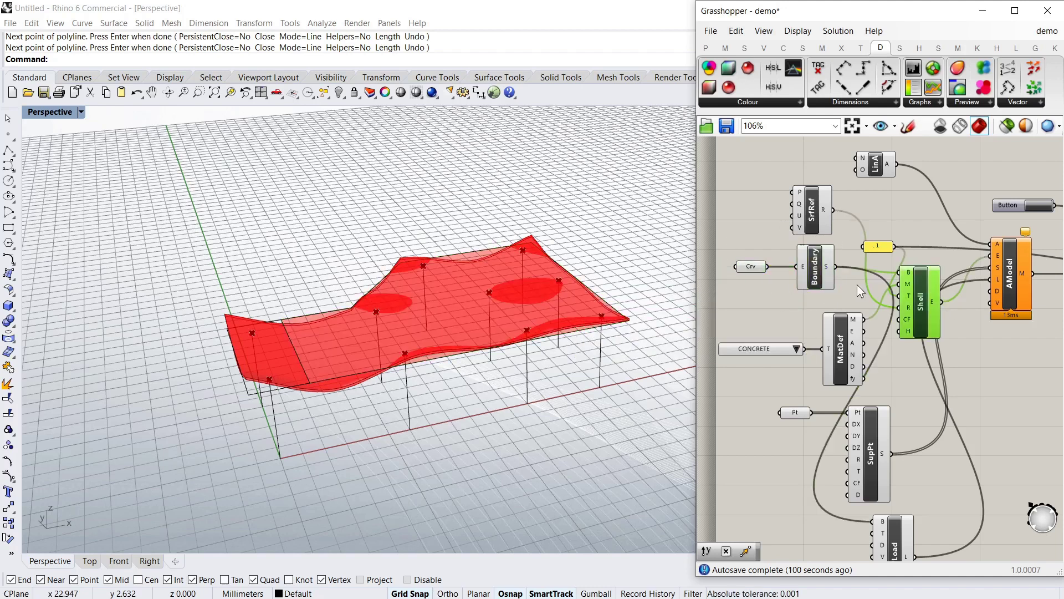
shift+click(816, 268)
shift+click(757, 268)
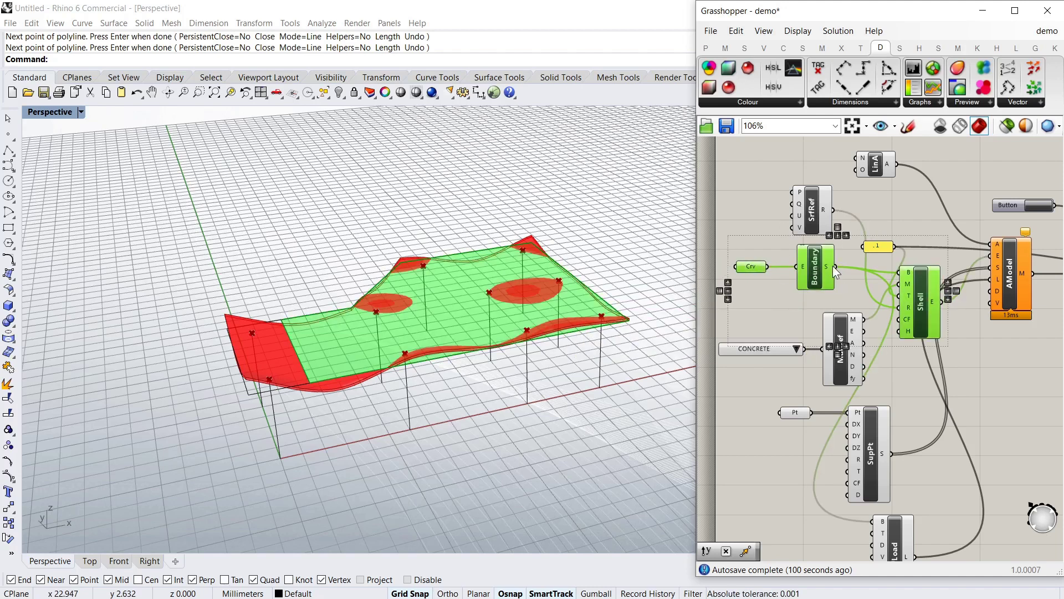
key(ctrl+c)
key(ctrl+v)
scroll(821, 282, down, 3)
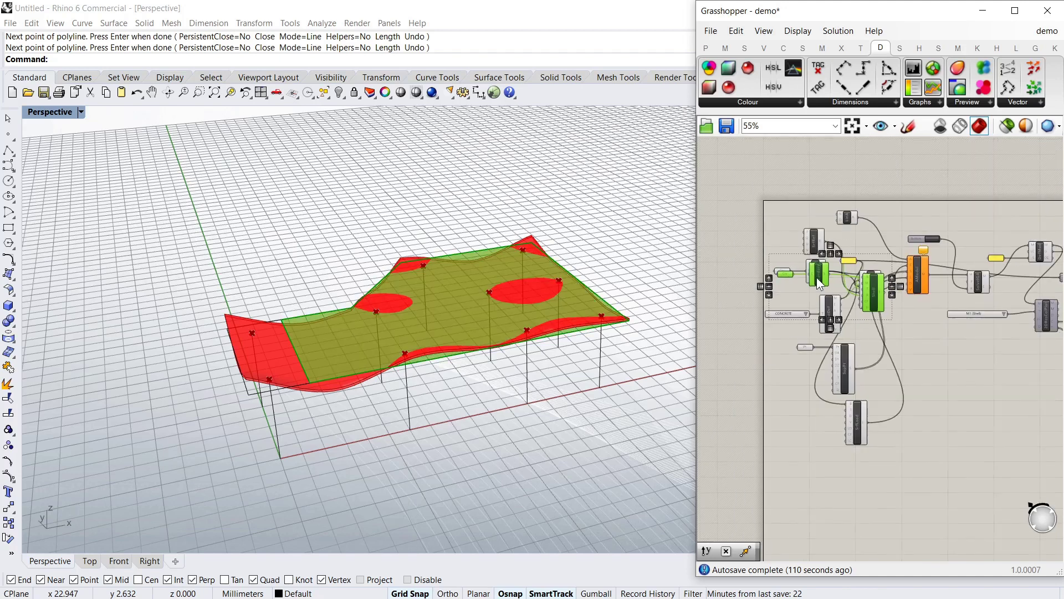
drag(822, 282, 869, 505)
click(896, 530)
scroll(909, 507, up, 4)
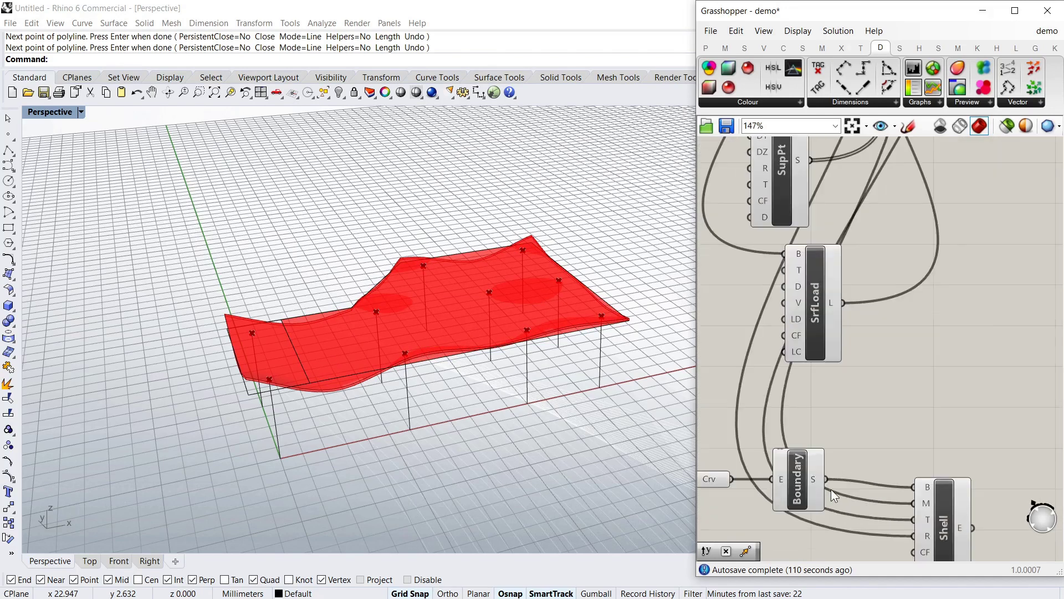
Step: Assign the closed four-sided polyline at the slab's end to the duplicated Crv parameter as its single curve
right_click(723, 481)
click(720, 481)
right_click(718, 482)
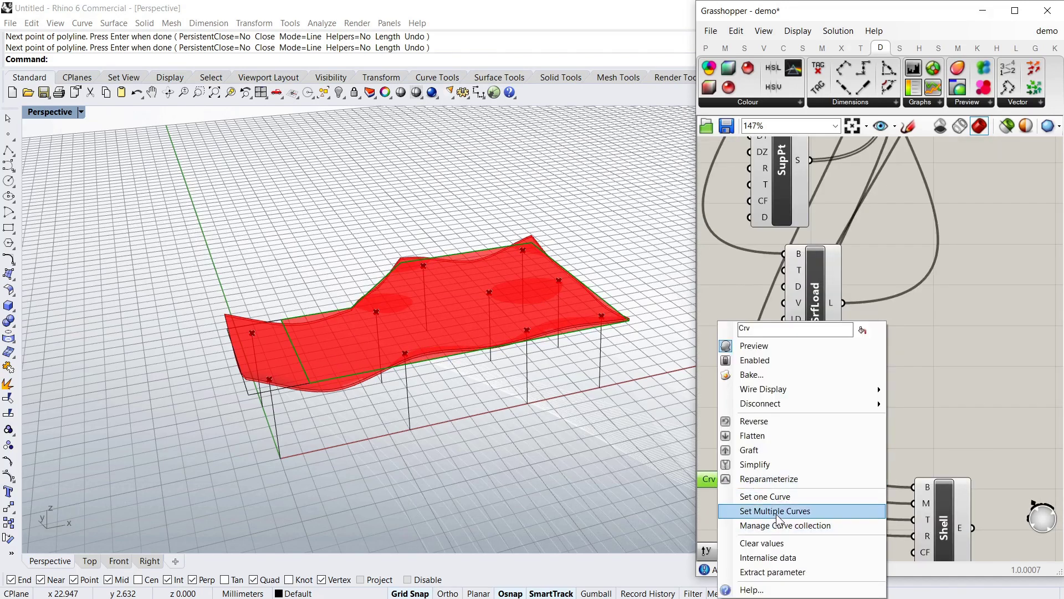
click(770, 497)
click(431, 412)
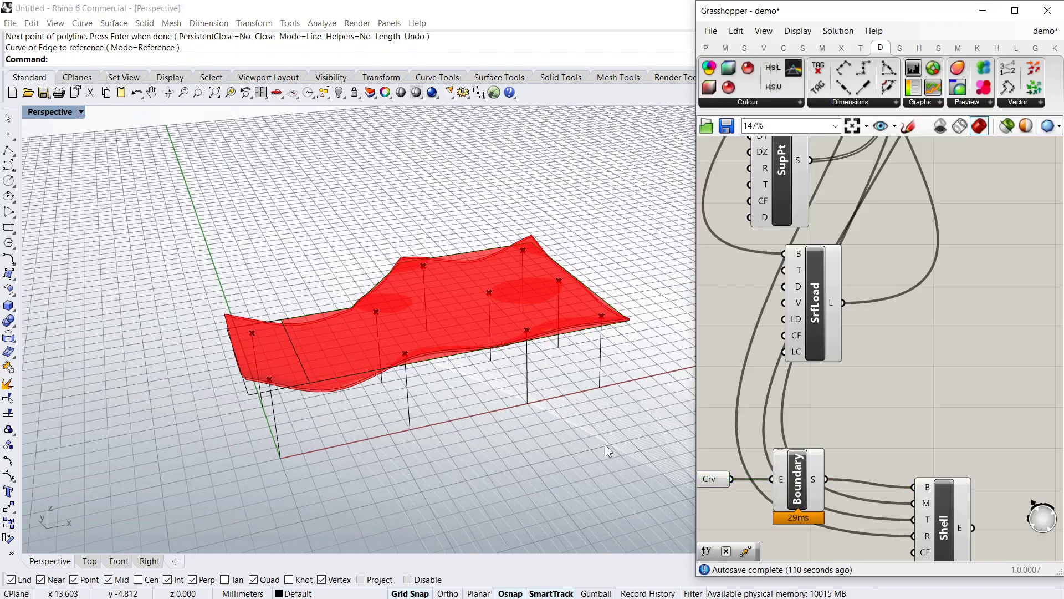
right_click(713, 480)
click(768, 495)
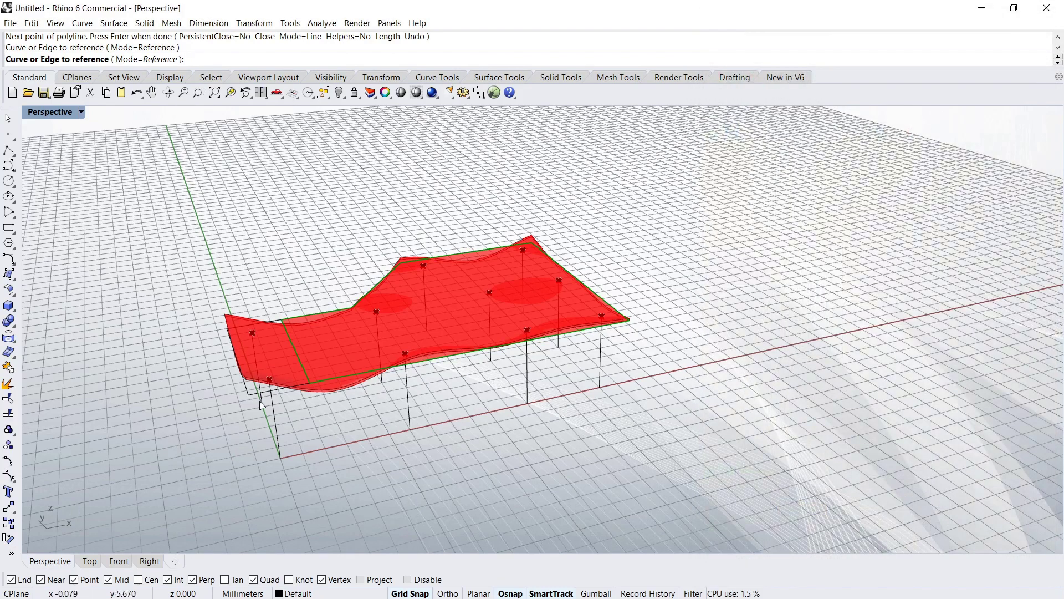
click(258, 395)
scroll(845, 432, down, 2)
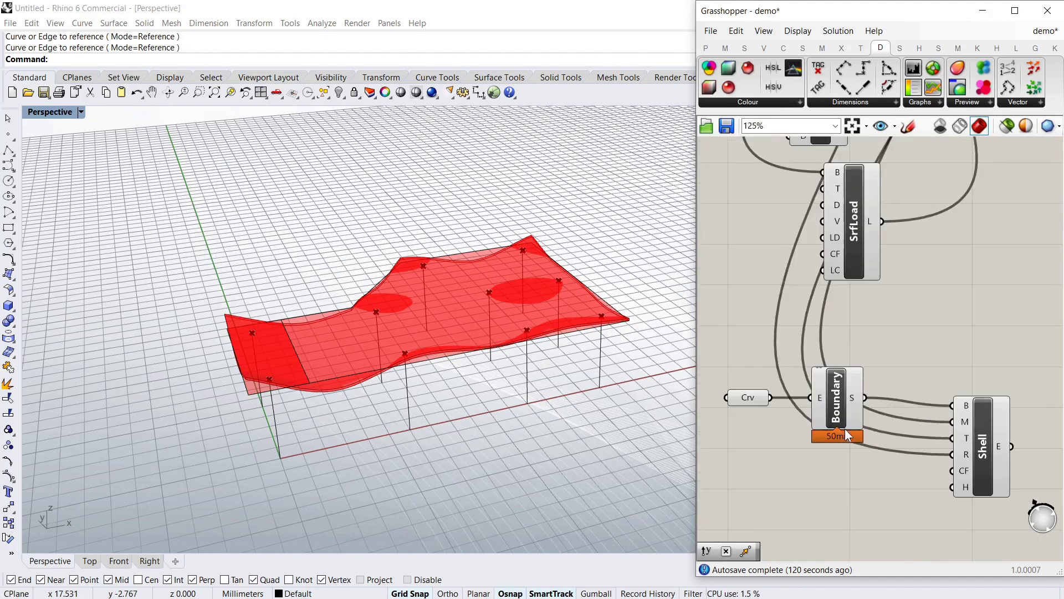
Step: Compare the copied Boundary and Shell components with the original Boundary to check which slab area each one covers
click(989, 442)
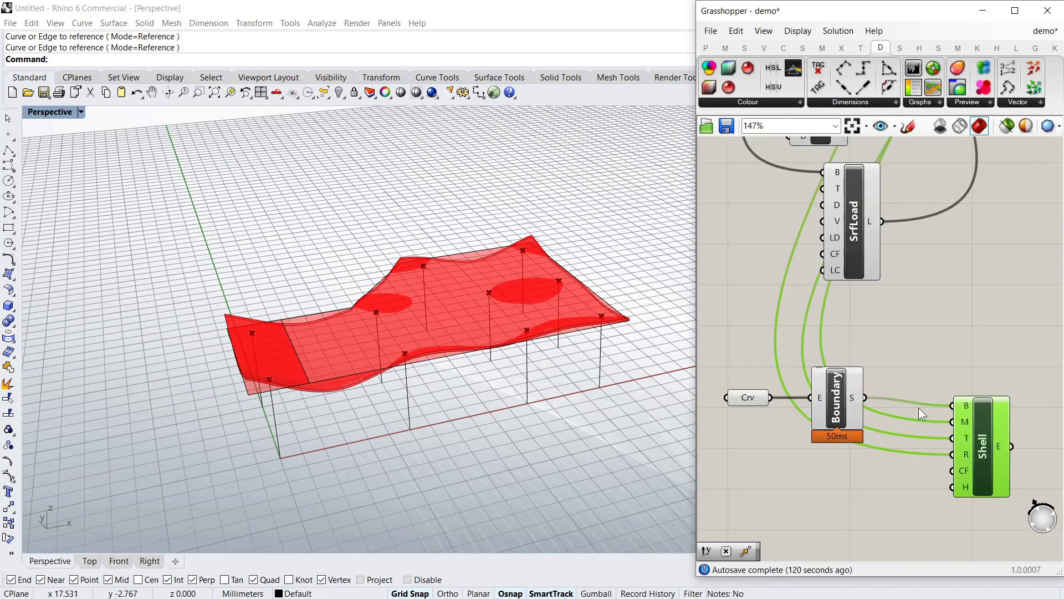
click(838, 409)
click(807, 395)
scroll(862, 402, down, 6)
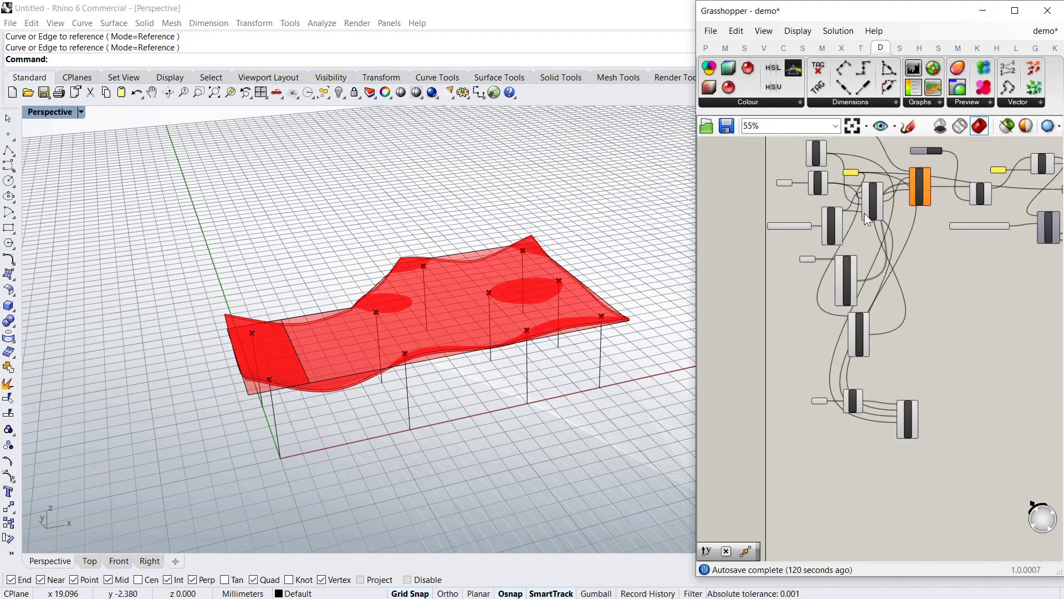
scroll(864, 212, up, 1)
click(797, 171)
scroll(845, 285, up, 1)
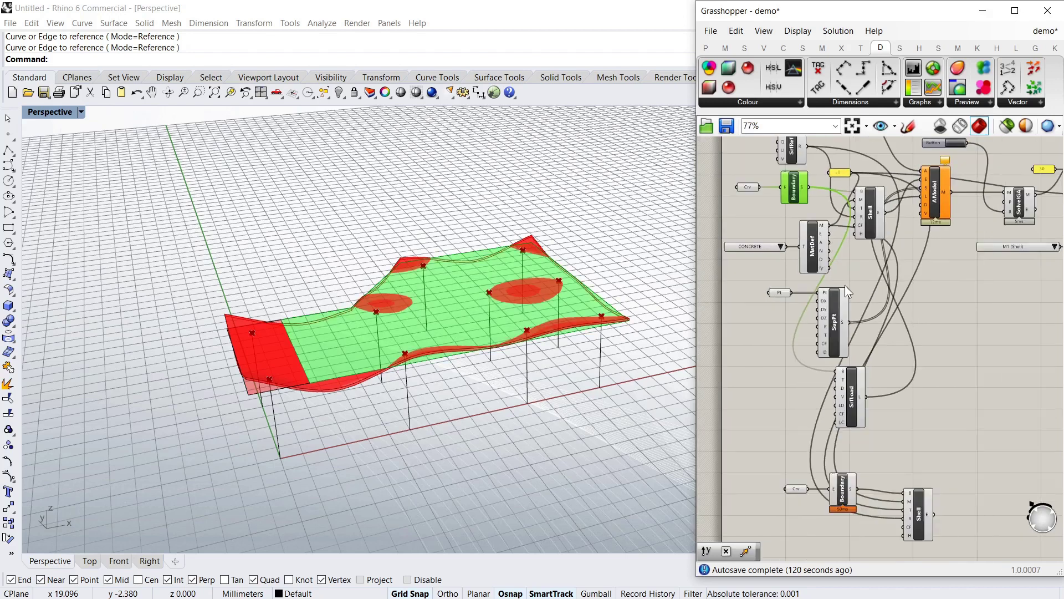
click(852, 501)
click(847, 449)
Step: Duplicate the thickness panel beside the copied Boundary, set it to .3 and connect it to the copied Shell's T input
scroll(897, 511, up, 2)
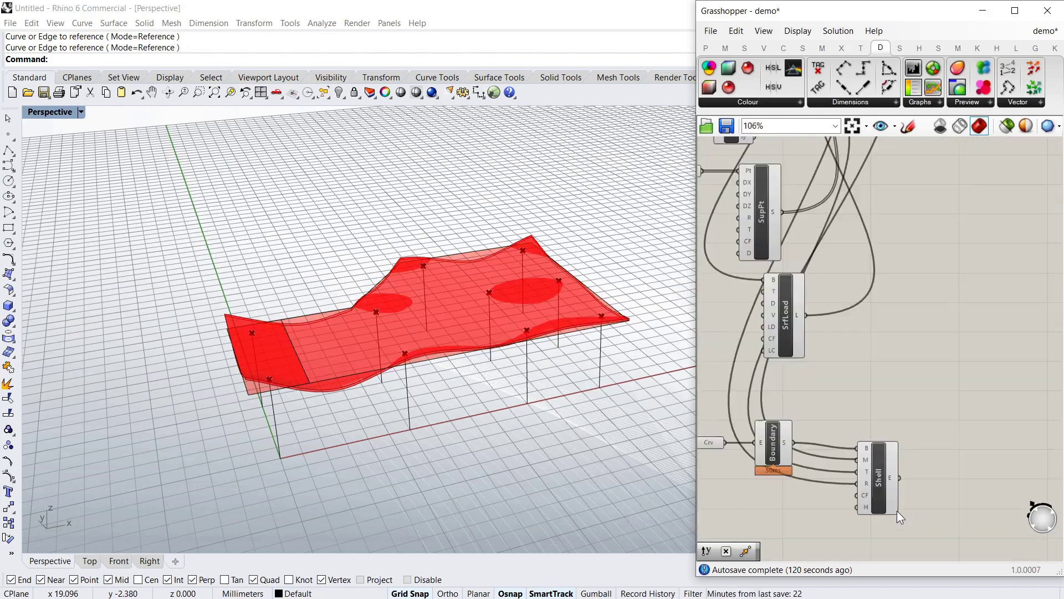
scroll(879, 476, down, 1)
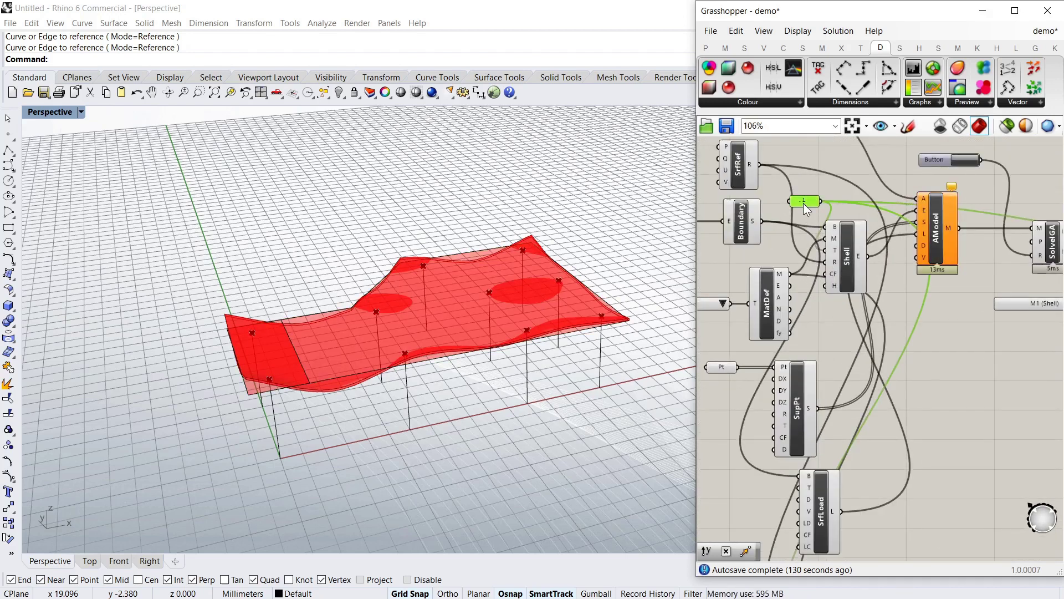
drag(803, 203, 847, 433)
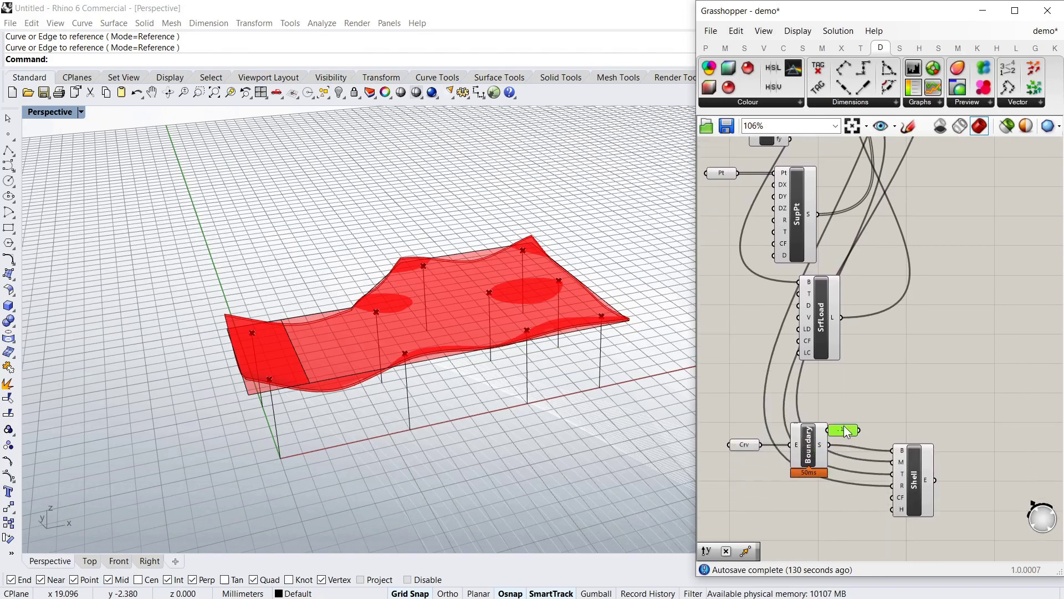
double_click(850, 405)
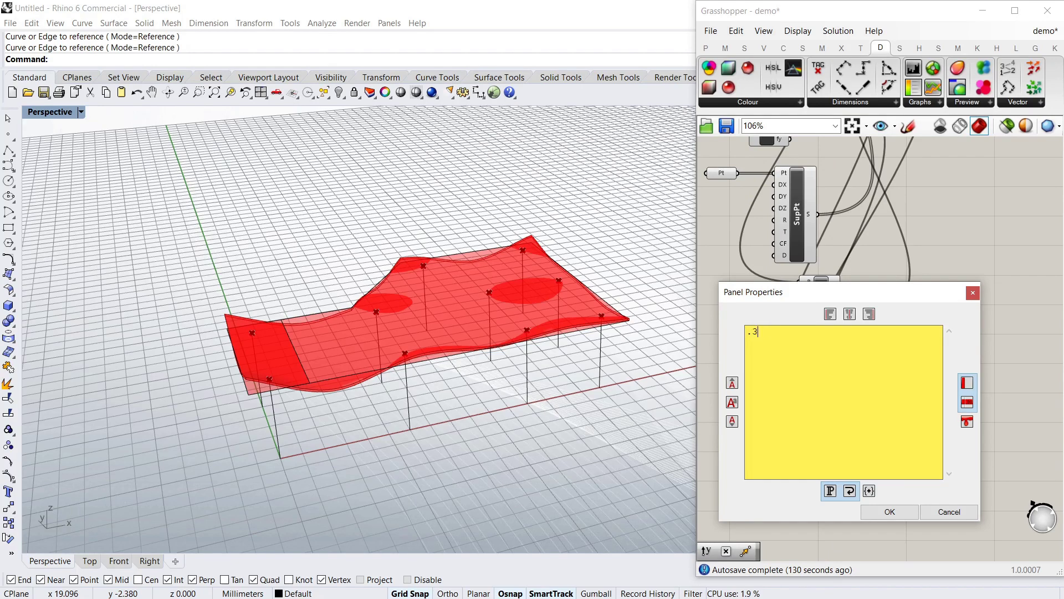
click(888, 511)
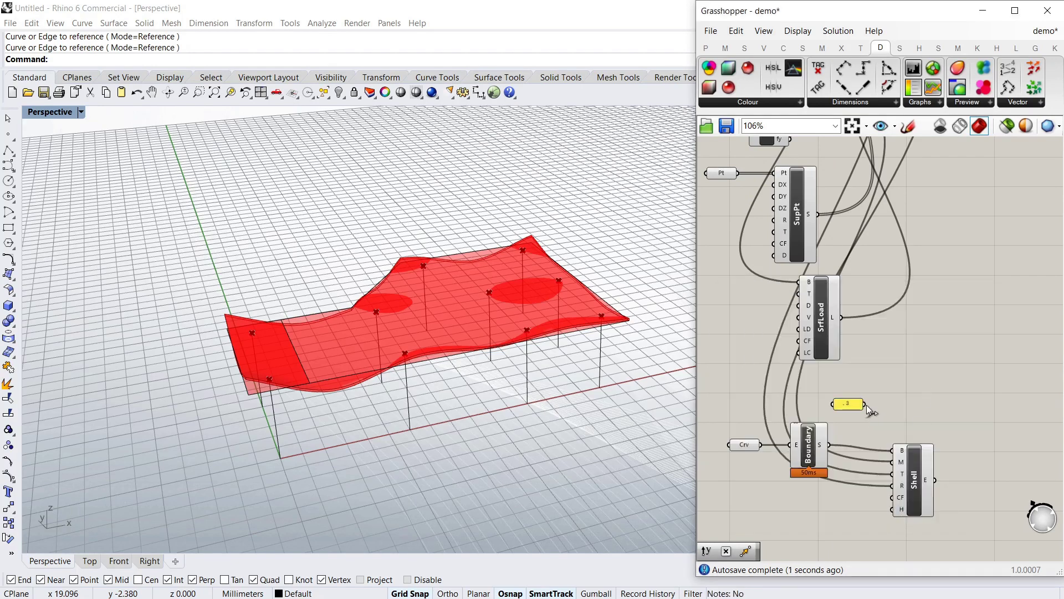
drag(866, 404, 887, 474)
Step: Add the copied Shell's output to the AModel's E input alongside the existing shell and run the solver again
scroll(890, 477, down, 2)
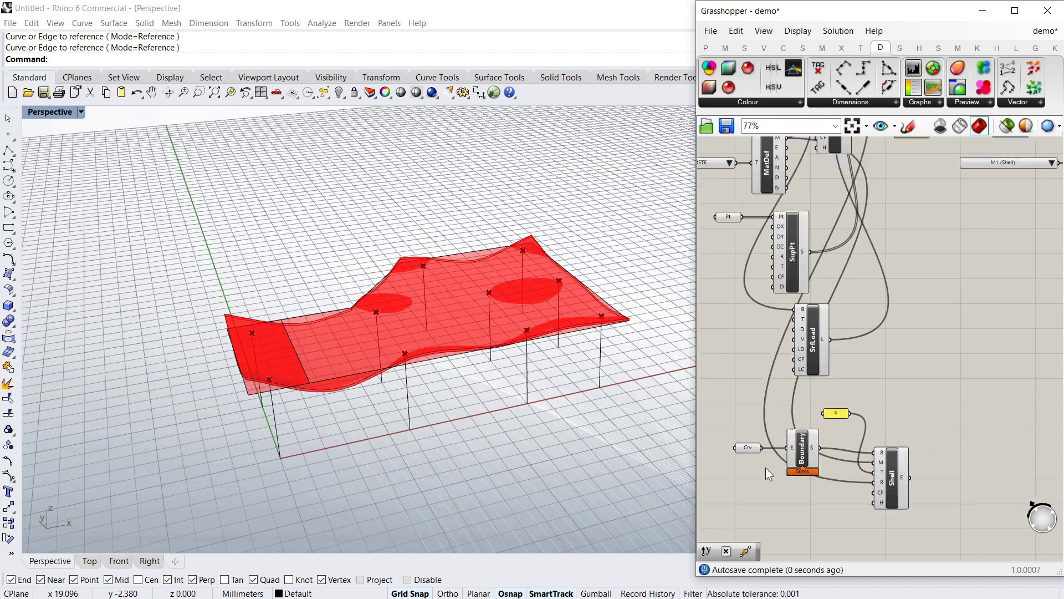
right_drag(889, 477, 808, 488)
drag(868, 5, 837, 359)
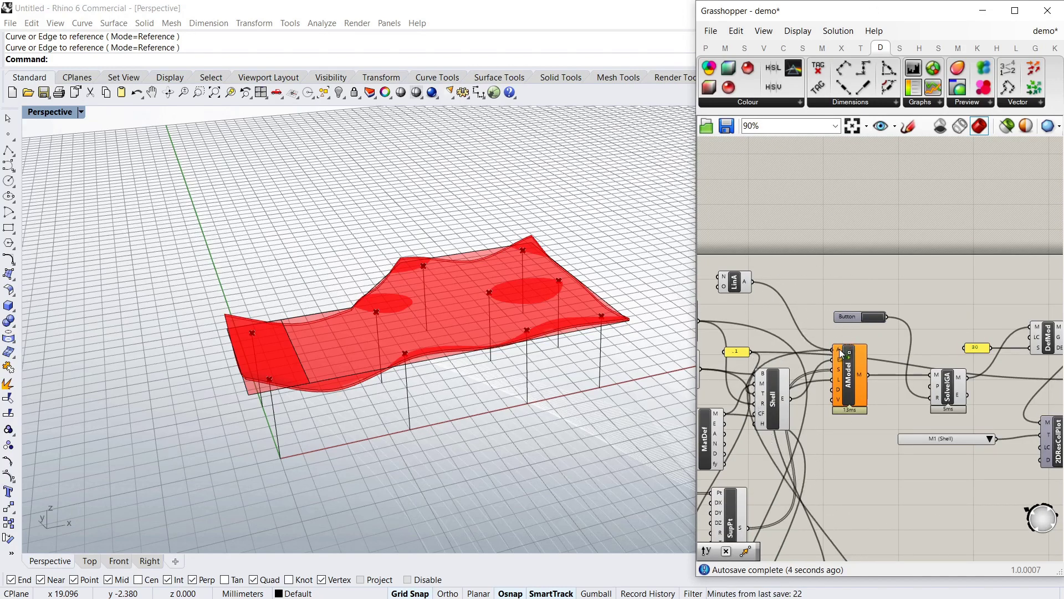
scroll(868, 323, up, 3)
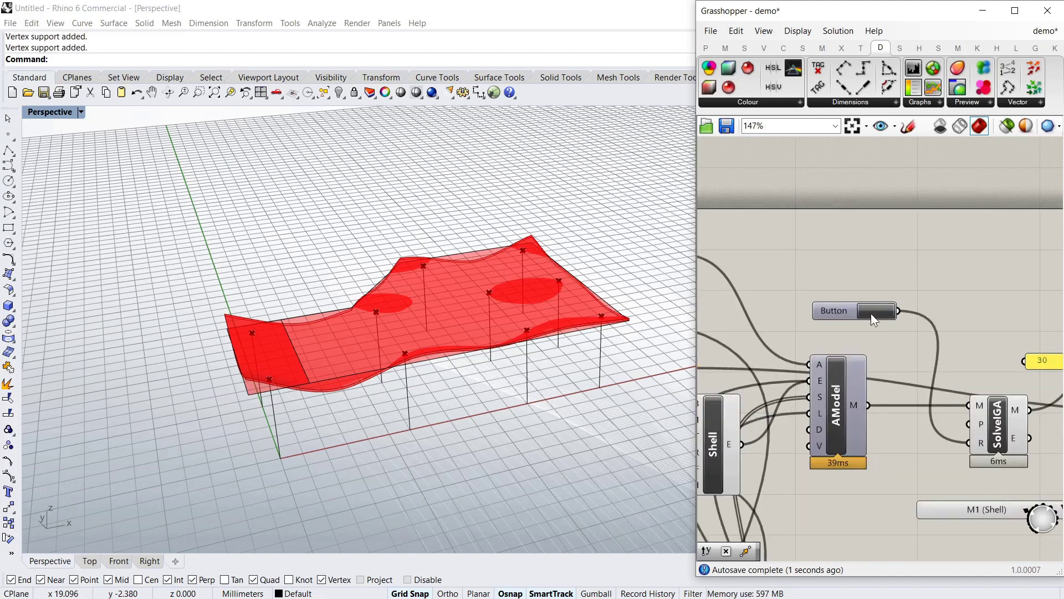
click(864, 311)
Step: Examine the deformed two-part slab from several sides and check the base surfaces and direction vector feeding the Extr component
right_drag(421, 288, 203, 451)
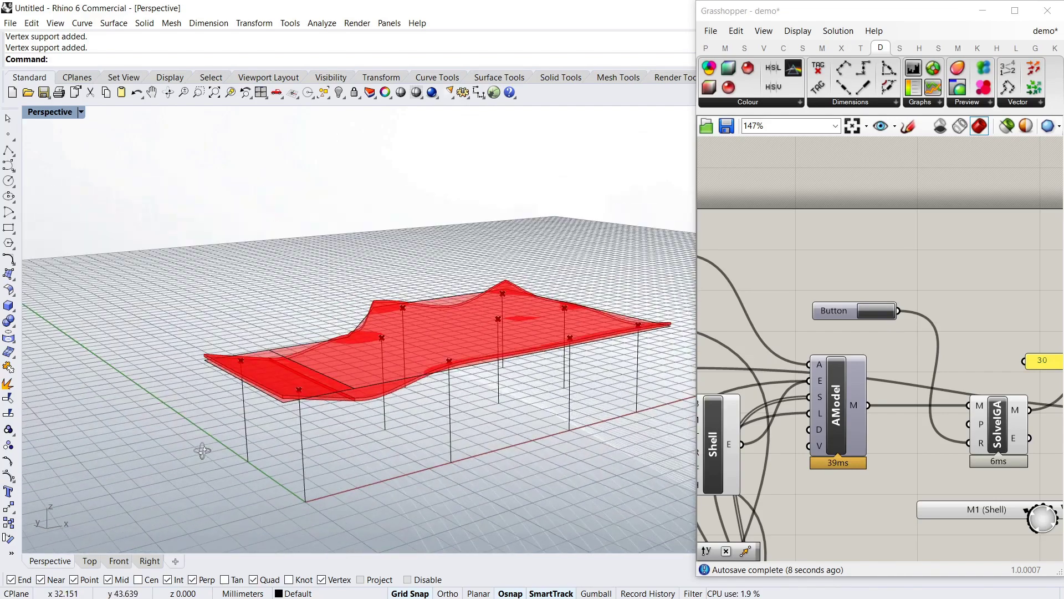
scroll(337, 410, up, 3)
right_drag(416, 333, 454, 322)
right_drag(336, 380, 544, 395)
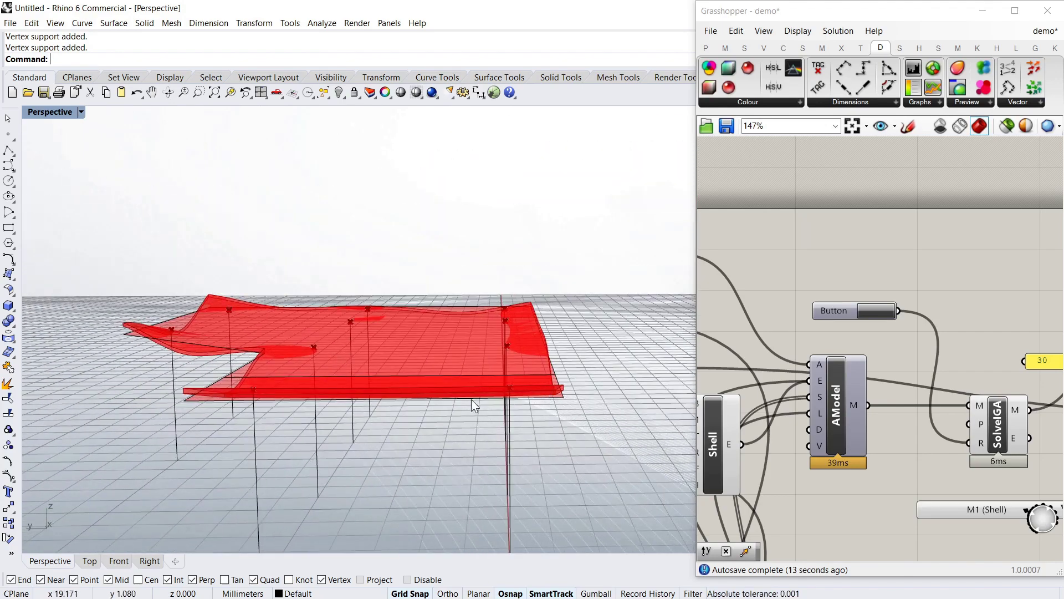
right_drag(455, 398, 521, 344)
scroll(887, 388, down, 8)
scroll(887, 388, up, 5)
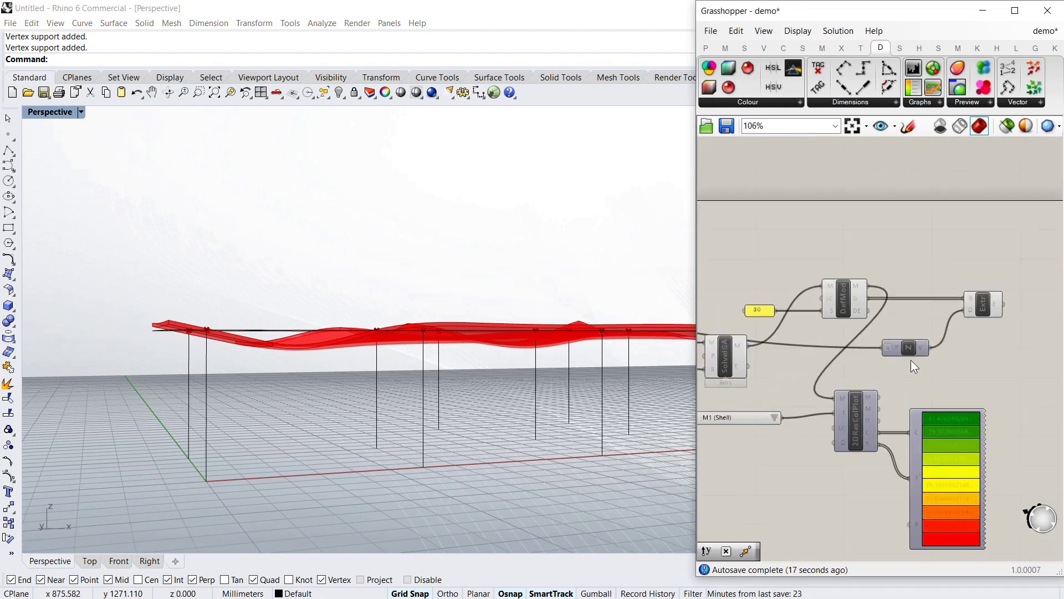
click(983, 306)
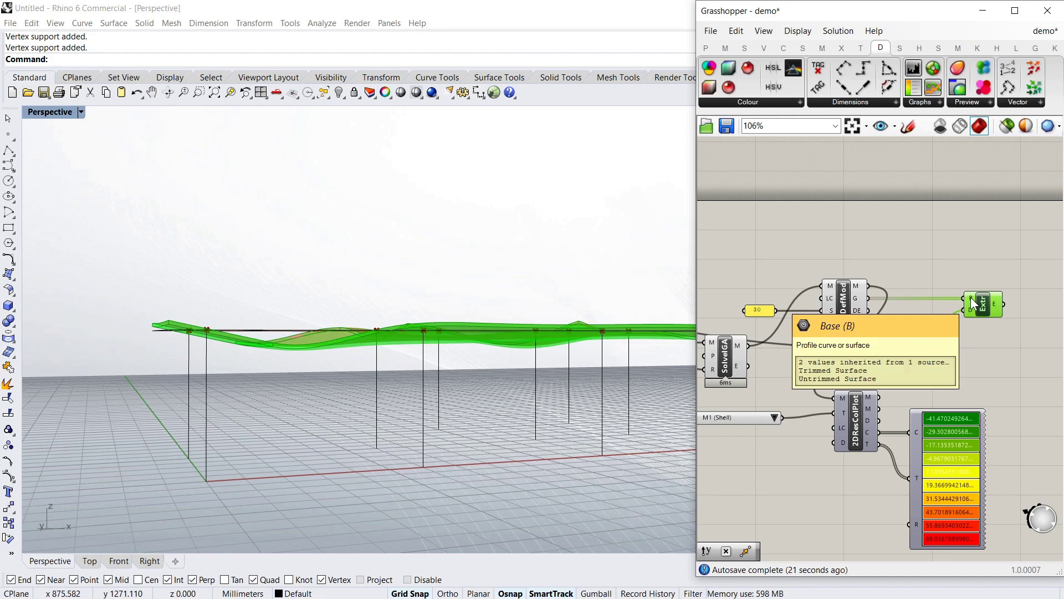
click(947, 272)
scroll(947, 271, down, 2)
scroll(912, 327, up, 2)
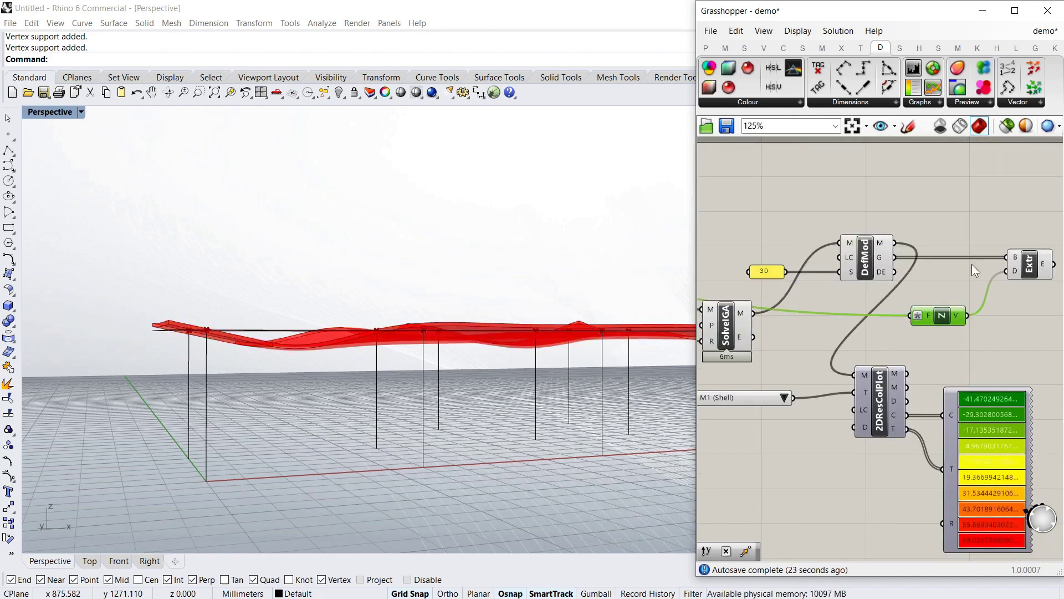
Step: Connect the .3 thickness panel to the Unit Z factor as an additional input so each slab part gets its own extrusion depth
scroll(972, 264, down, 4)
scroll(911, 337, up, 3)
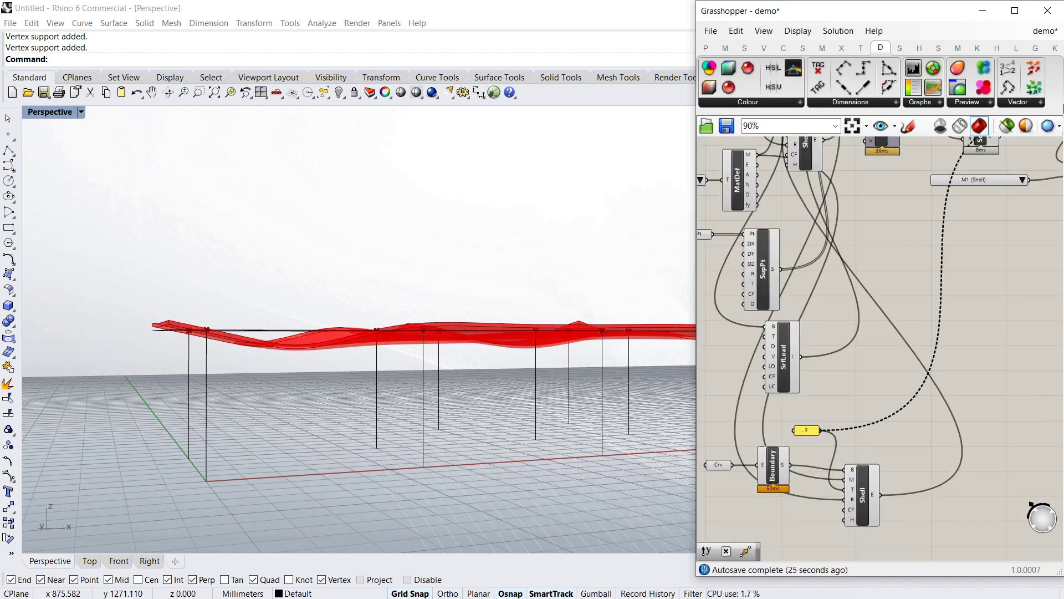
right_drag(909, 388, 966, 261)
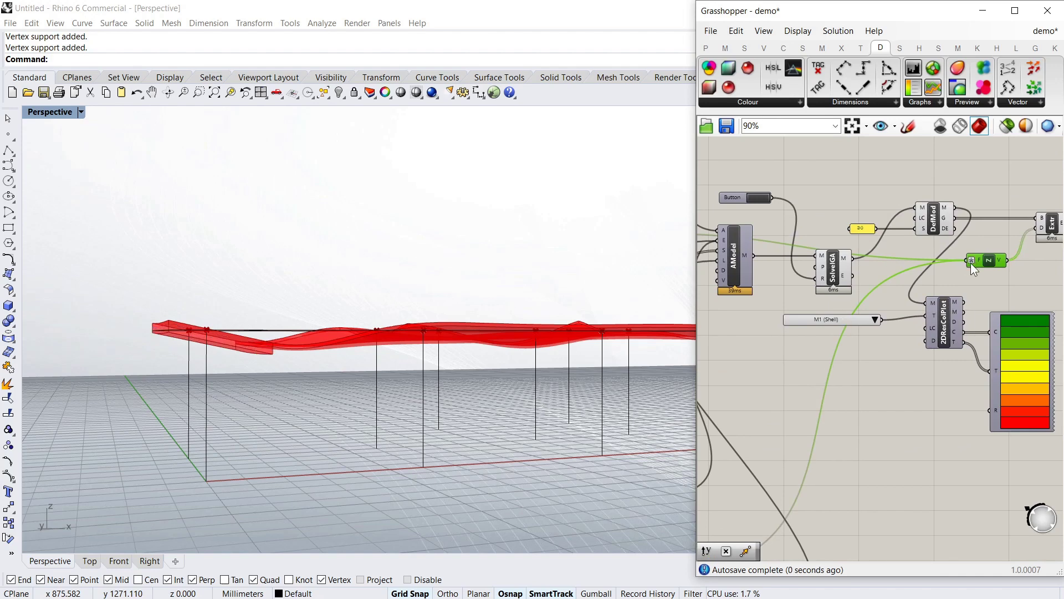
click(831, 226)
right_drag(278, 344, 335, 380)
Step: Turn off the previews of both Boundary components
scroll(779, 476, down, 5)
scroll(780, 476, up, 4)
click(845, 512)
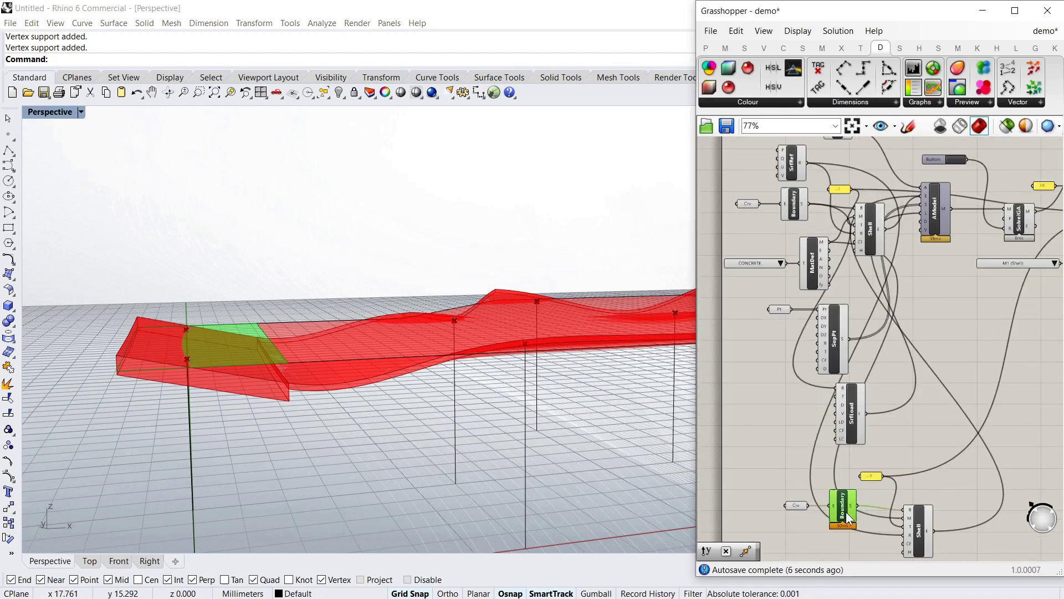
right_click(846, 516)
click(895, 526)
right_click(797, 208)
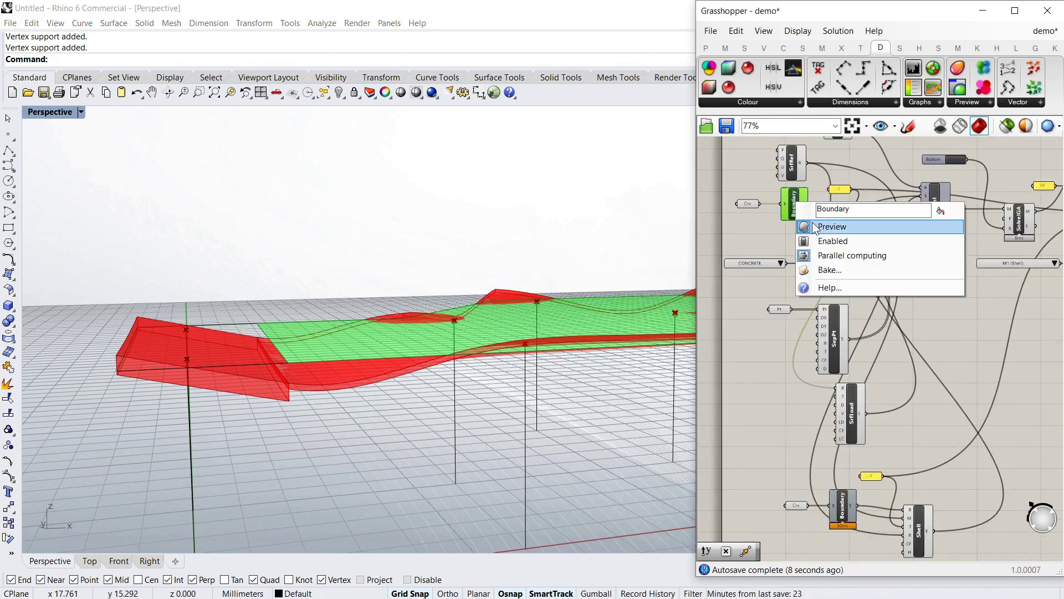
click(845, 226)
Step: Examine the extruded deformed slab, especially the thickness change where the end strip meets the main slab
scroll(295, 429, up, 6)
scroll(294, 429, down, 5)
right_drag(295, 428, 71, 365)
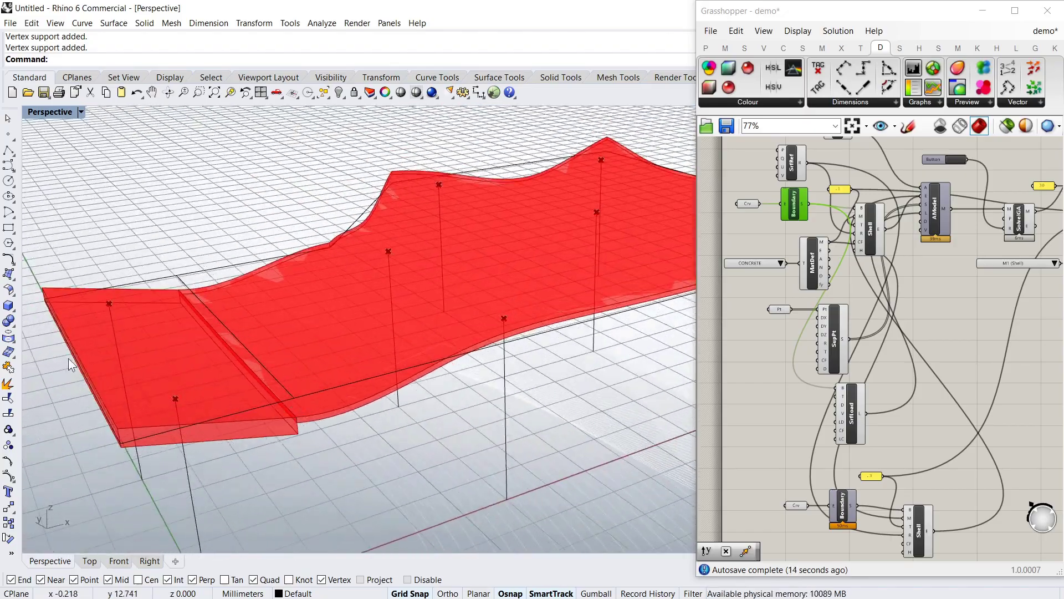
scroll(132, 353, down, 3)
right_drag(132, 353, 411, 341)
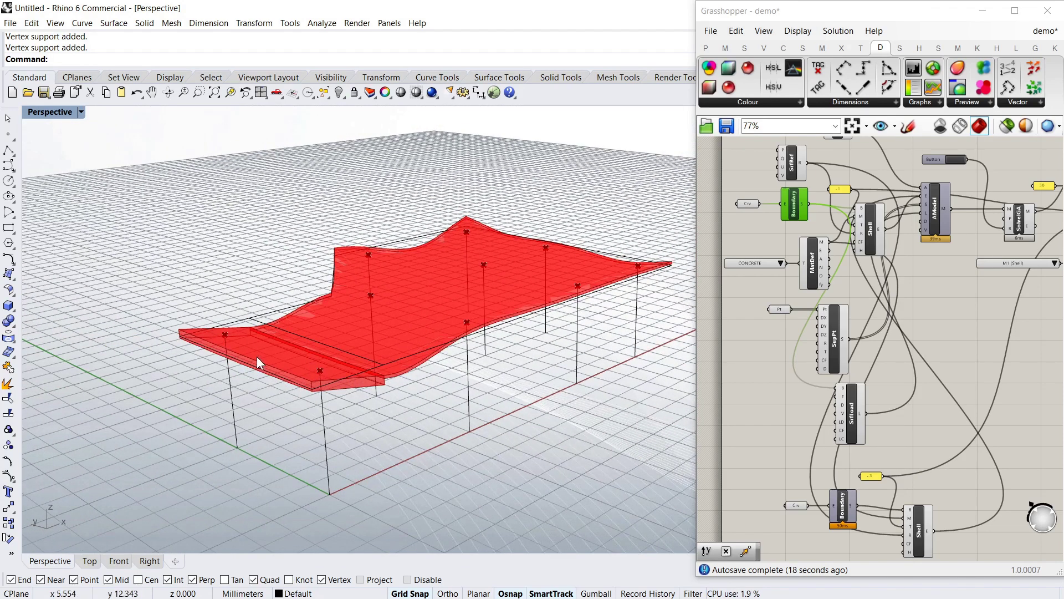
right_drag(309, 364, 406, 307)
scroll(406, 303, up, 3)
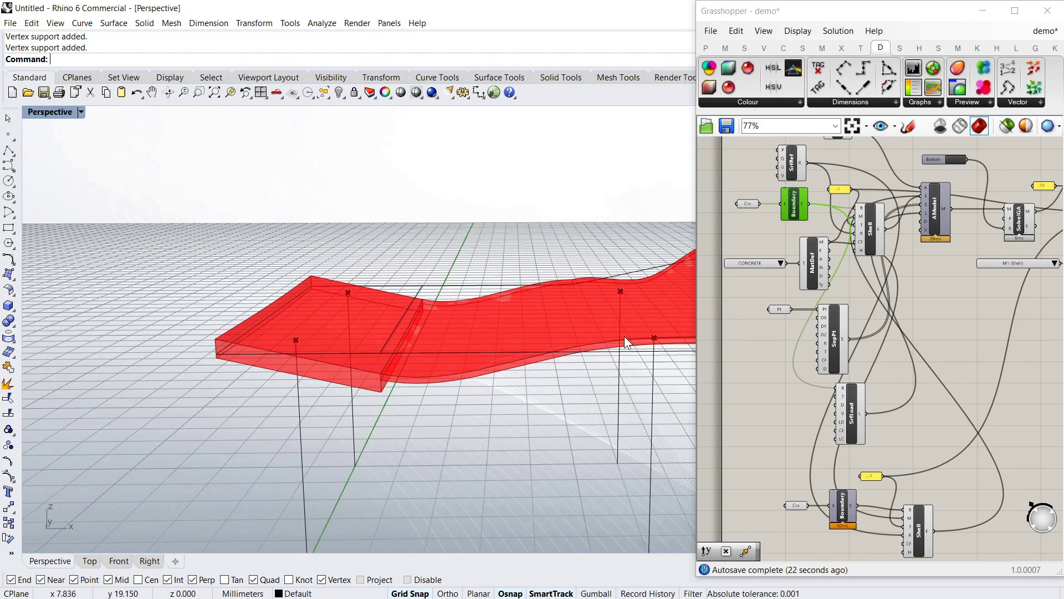
scroll(302, 311, down, 3)
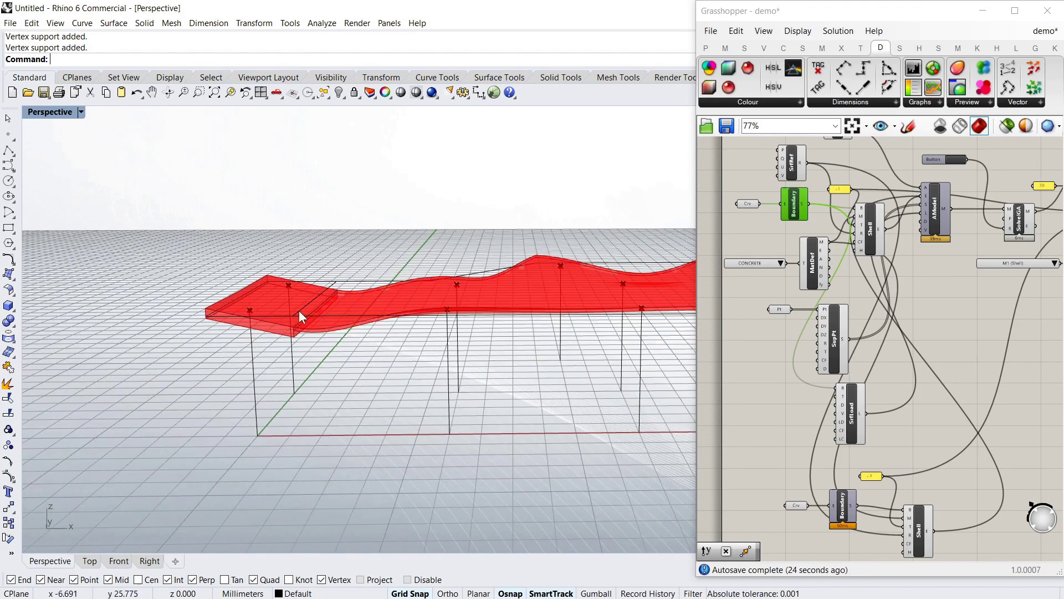
right_drag(302, 311, 388, 327)
scroll(416, 368, up, 3)
Step: Turn on the preview of the 2DResColPlot component and turn off the preview of the DefMod component
scroll(910, 314, down, 2)
scroll(856, 315, up, 4)
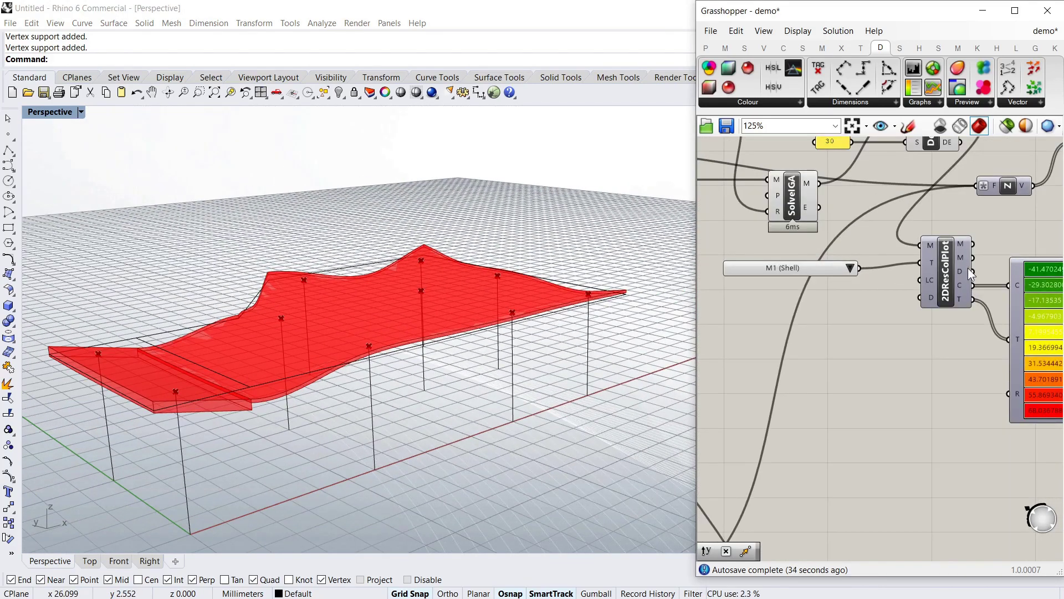
right_click(951, 277)
click(962, 308)
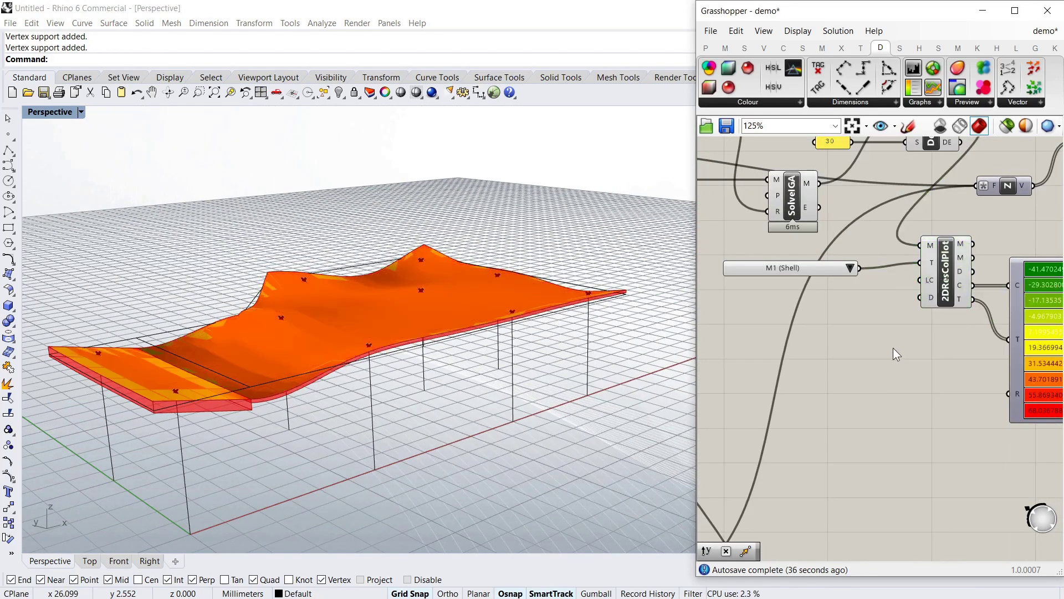
scroll(881, 350, down, 3)
scroll(885, 239, up, 2)
right_click(894, 237)
click(915, 256)
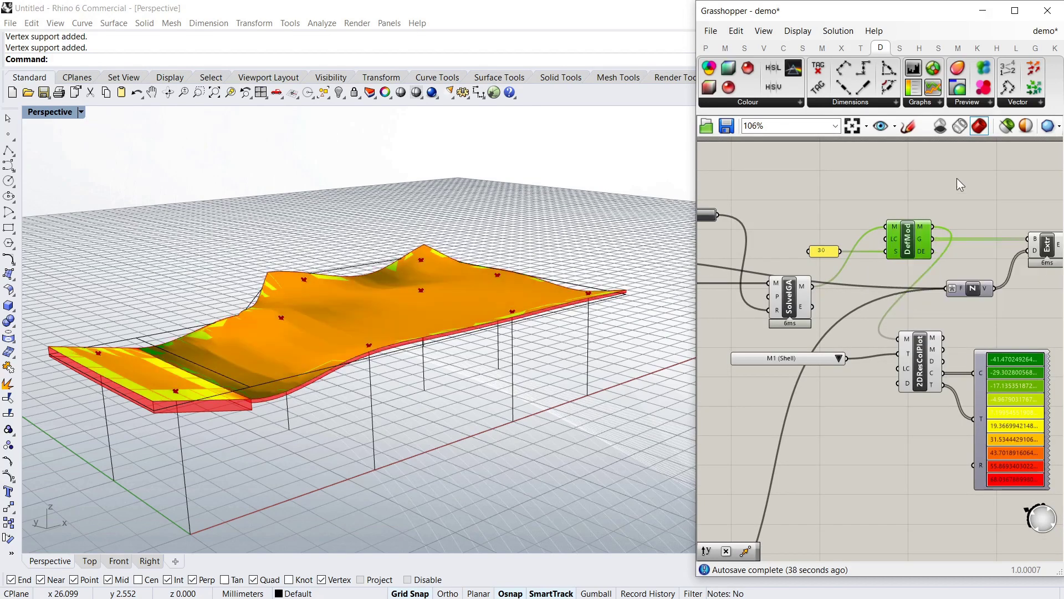
Step: Set the plotted result type to M2 (Shell) and turn off the preview of the Extr component
scroll(891, 248, down, 1)
right_drag(388, 333, 288, 346)
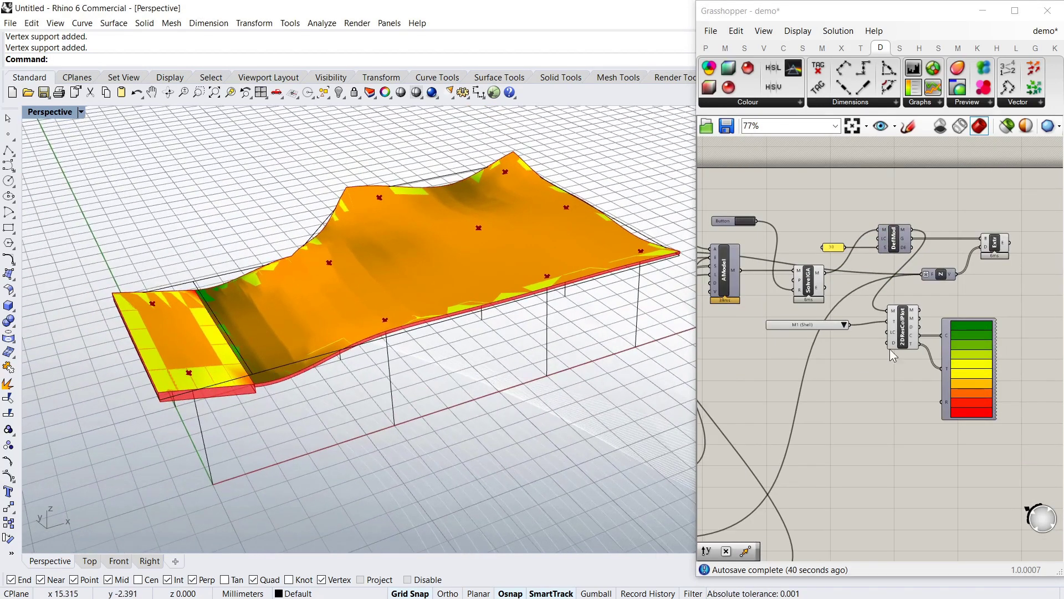
click(844, 326)
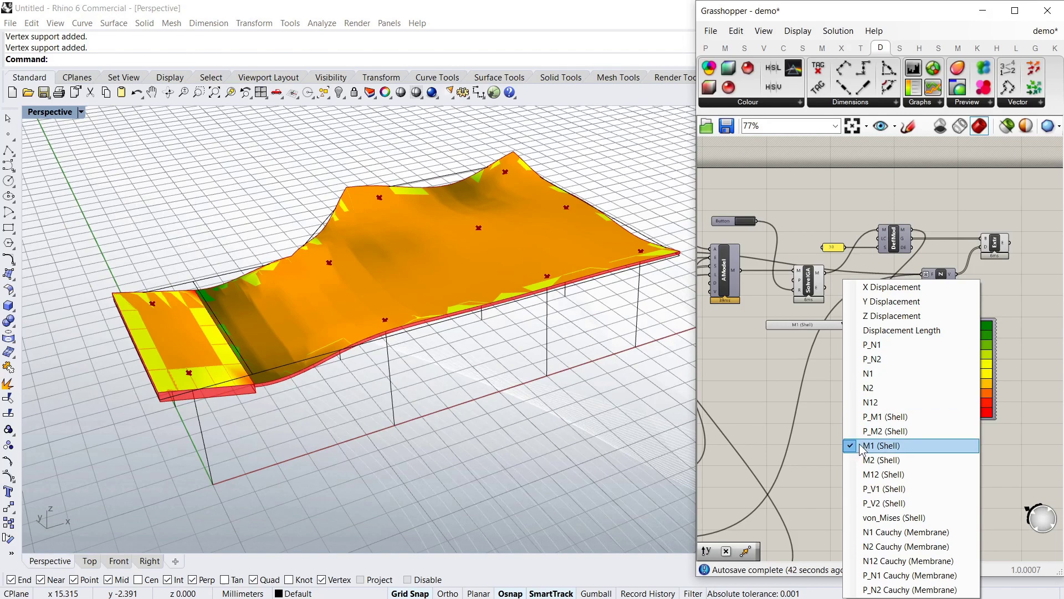
click(868, 460)
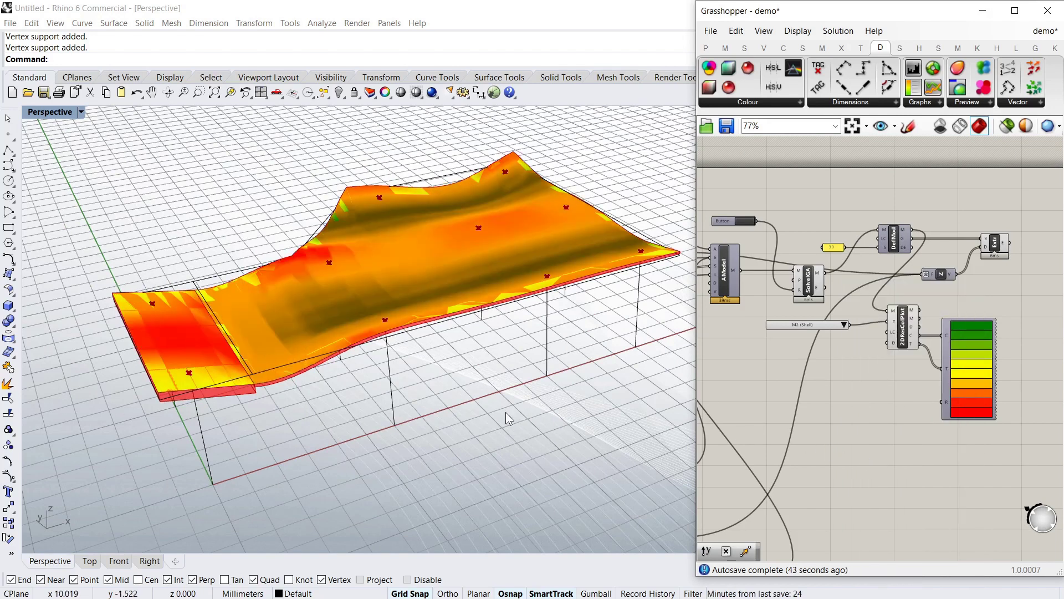
right_click(990, 244)
click(1010, 268)
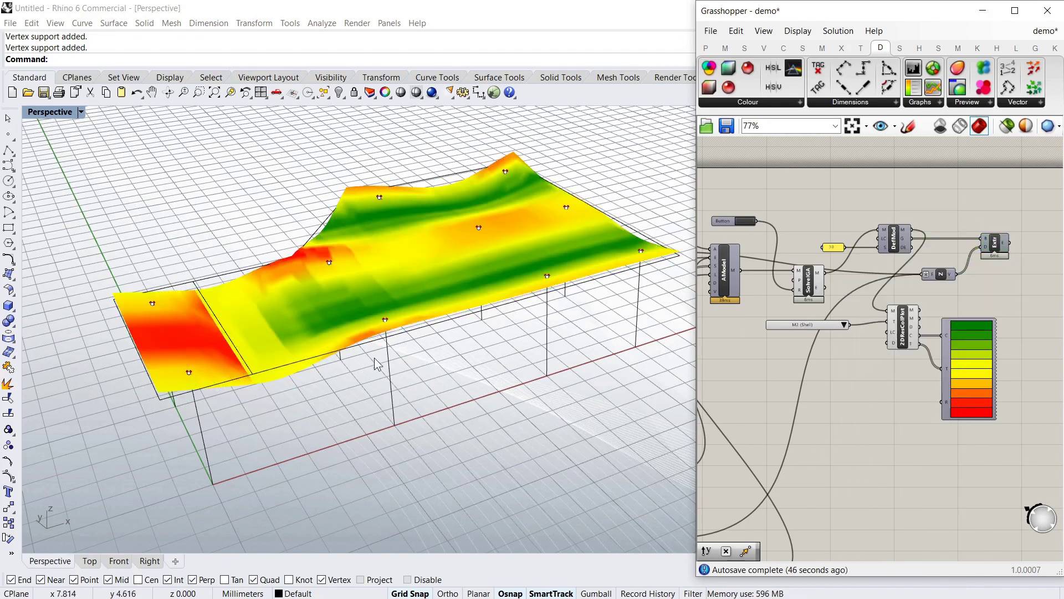
Step: Set the plotted result type to M1 (Shell) and check the other available result types
right_drag(377, 364, 260, 344)
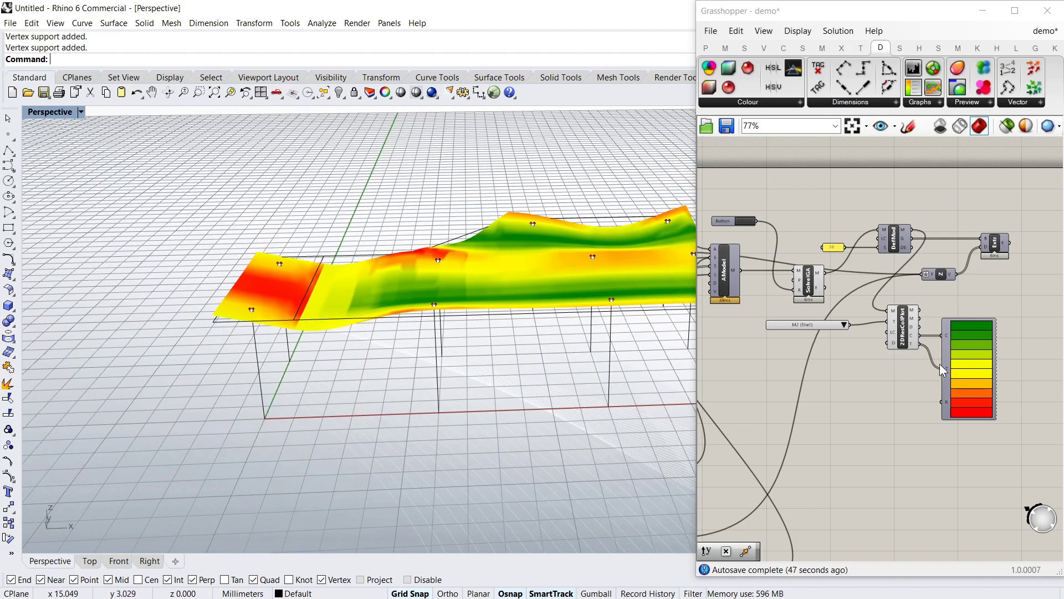
click(843, 325)
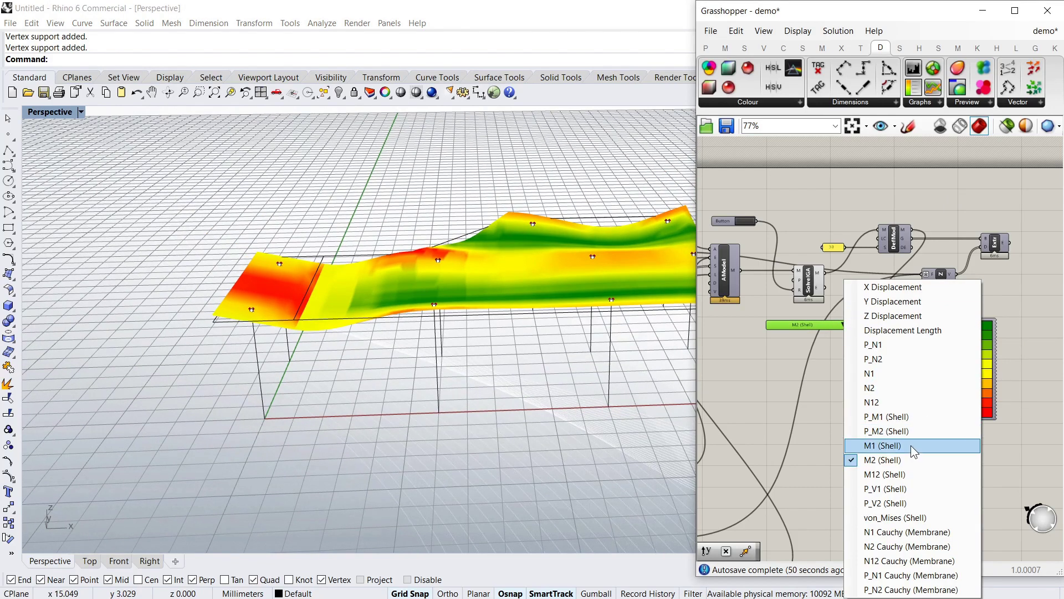
click(911, 447)
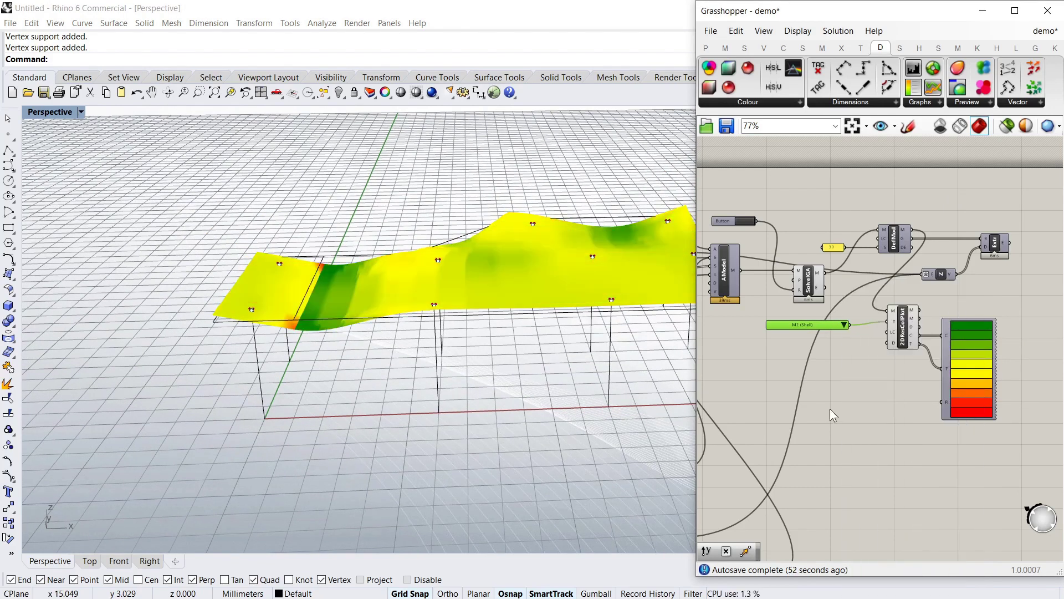
click(844, 325)
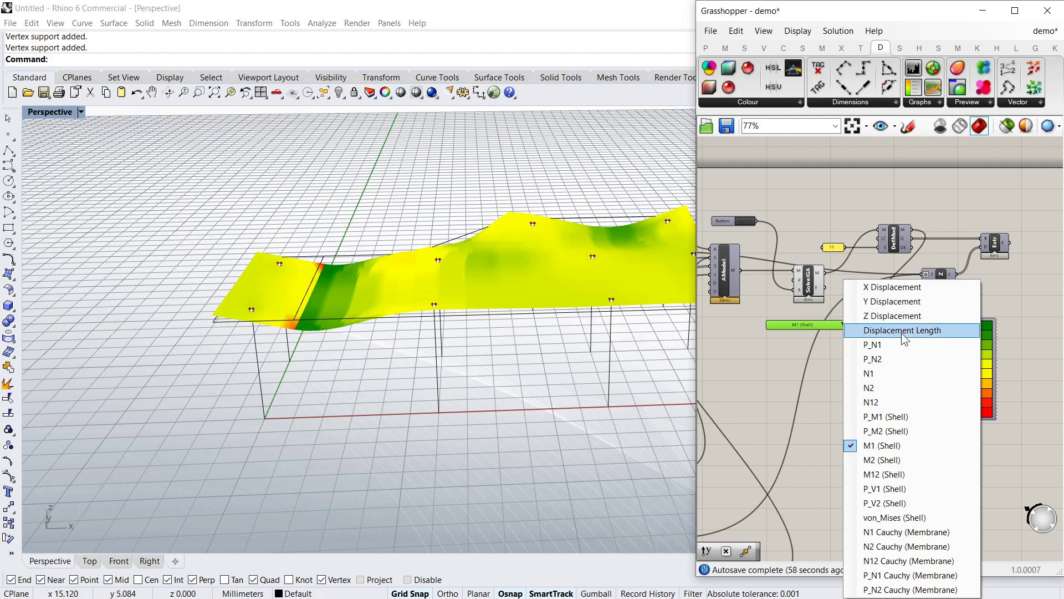
click(775, 363)
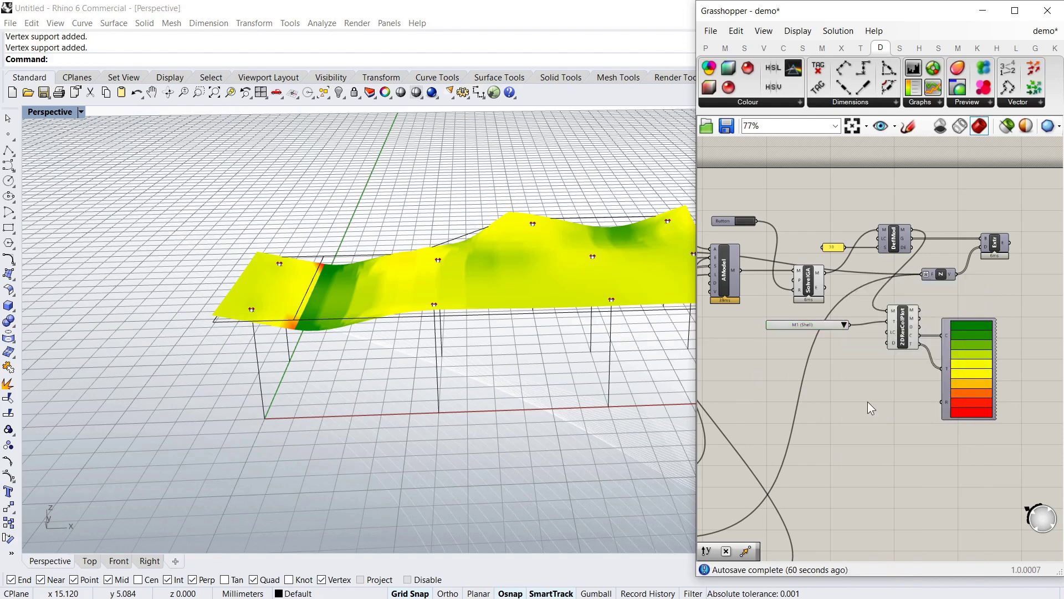
Step: Examine the M1 moment color plot over the whole deformed slab together with its color legend values
scroll(871, 407, down, 2)
right_drag(471, 354, 411, 310)
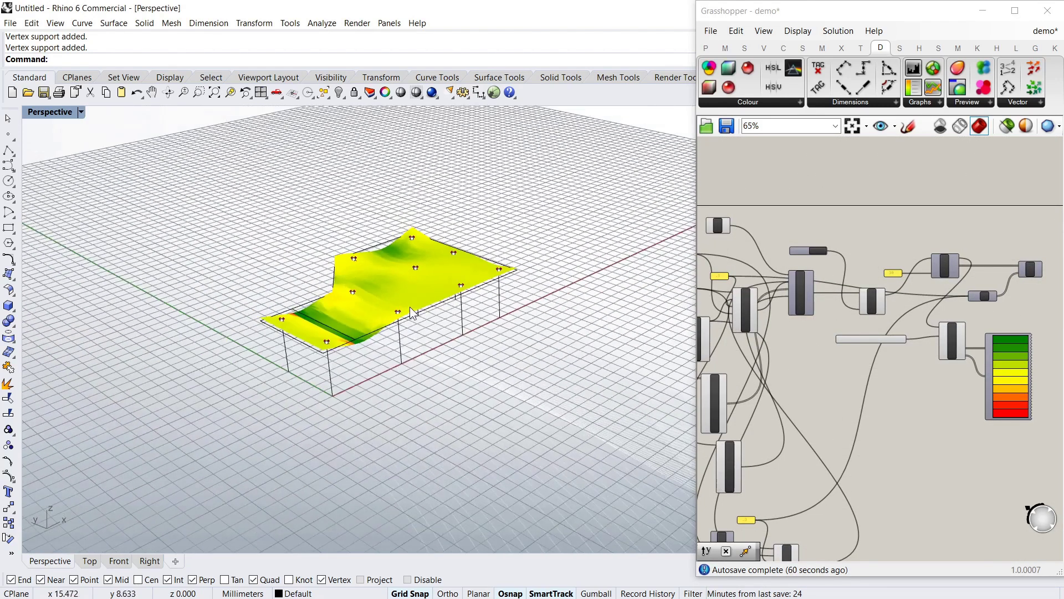
scroll(411, 307, up, 2)
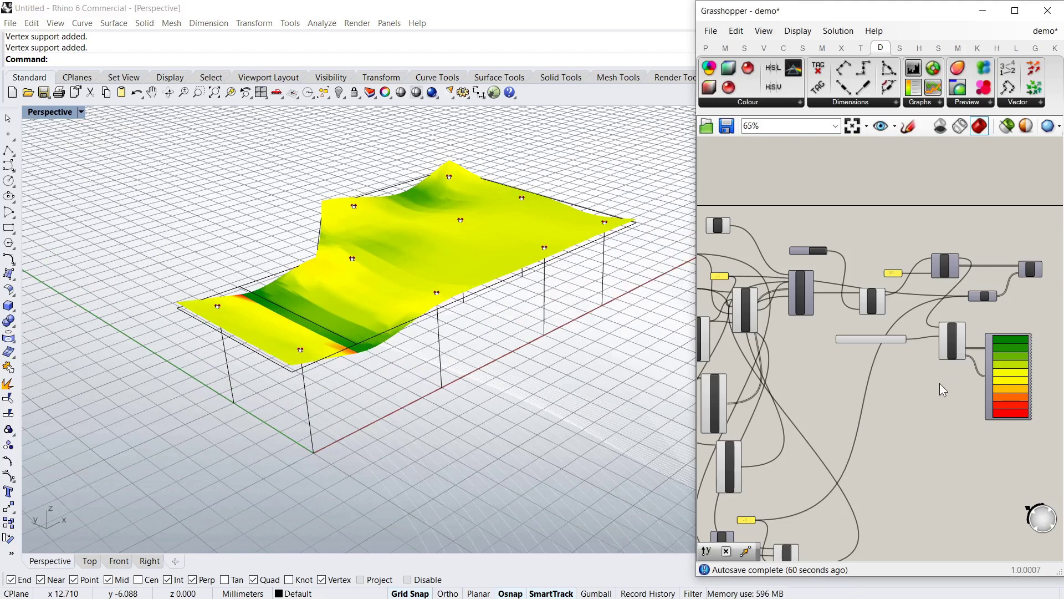
scroll(965, 354, up, 5)
scroll(896, 354, down, 3)
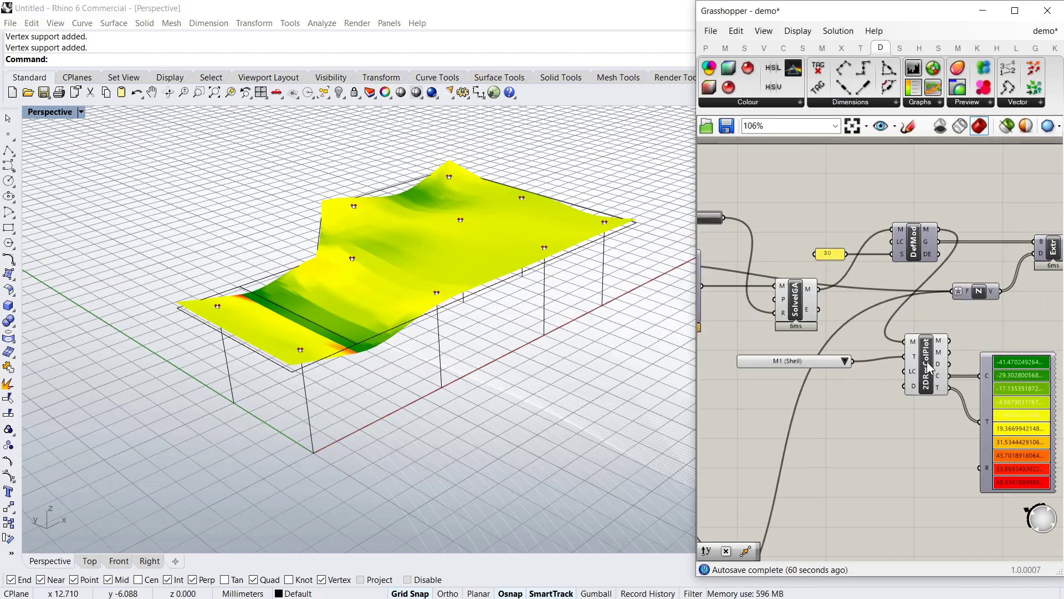
right_drag(389, 321, 438, 278)
scroll(504, 251, up, 2)
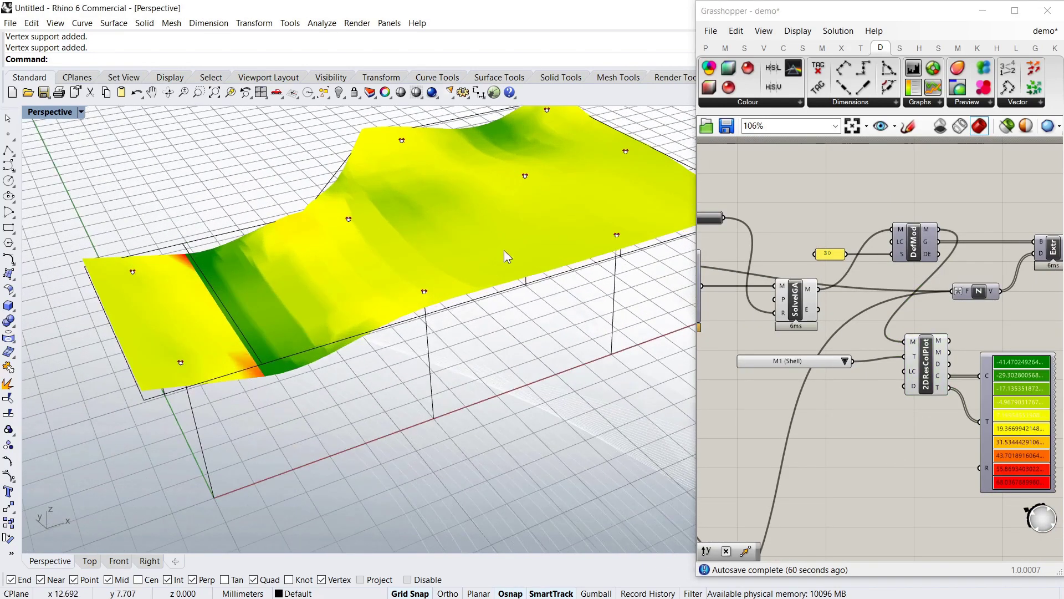
scroll(504, 251, down, 3)
scroll(492, 228, up, 5)
scroll(515, 236, down, 4)
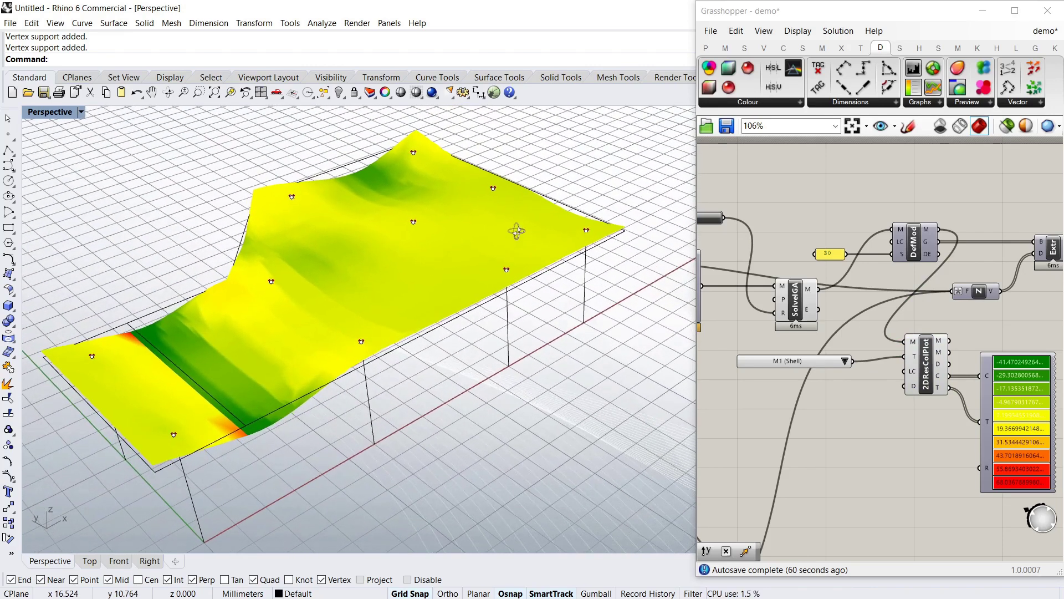
right_drag(477, 231, 368, 271)
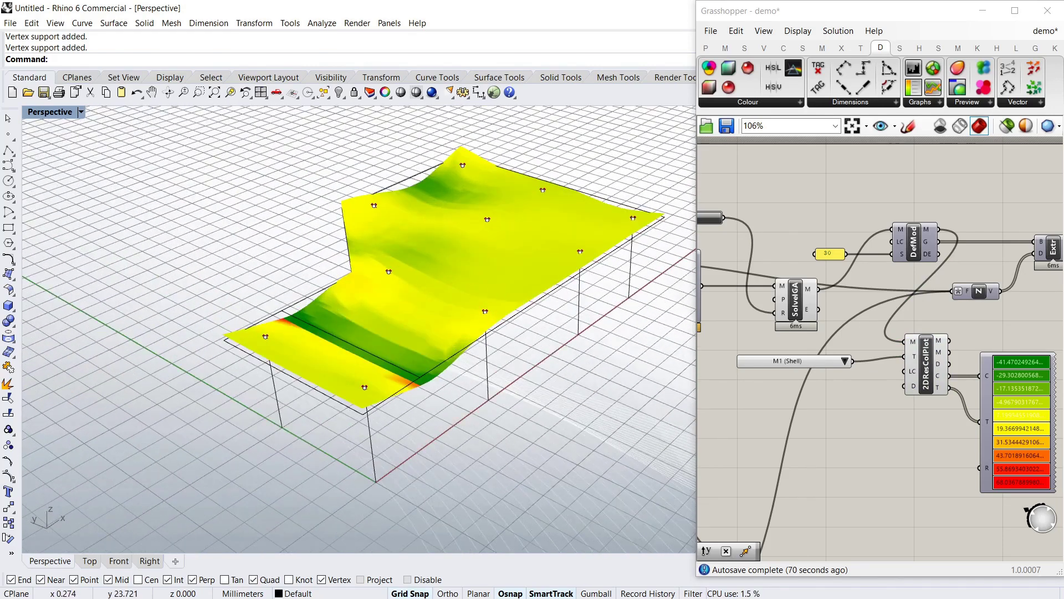
right_drag(532, 321, 272, 331)
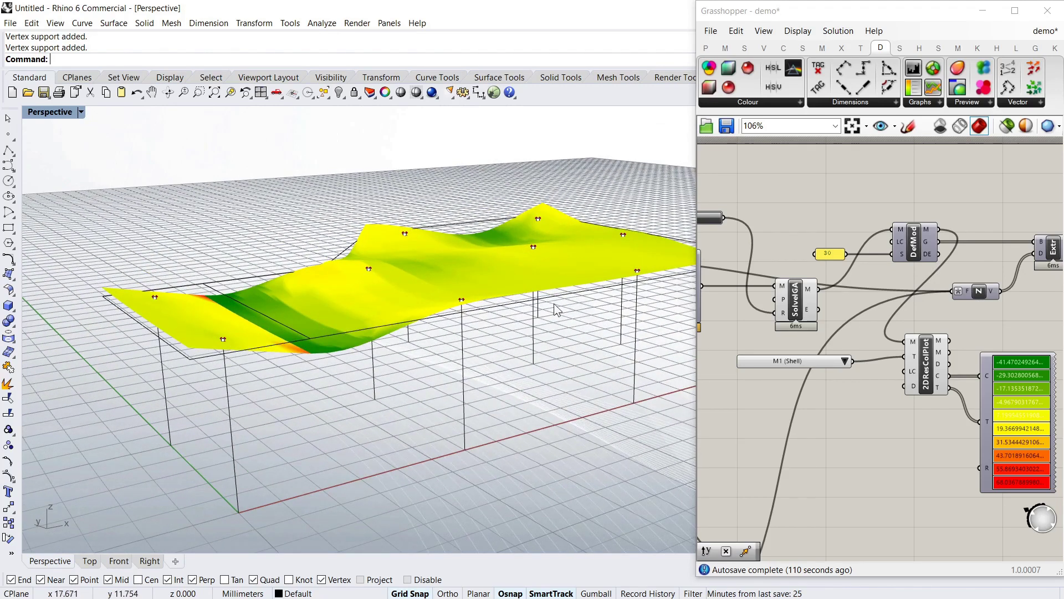
click(847, 182)
right_drag(550, 303, 585, 301)
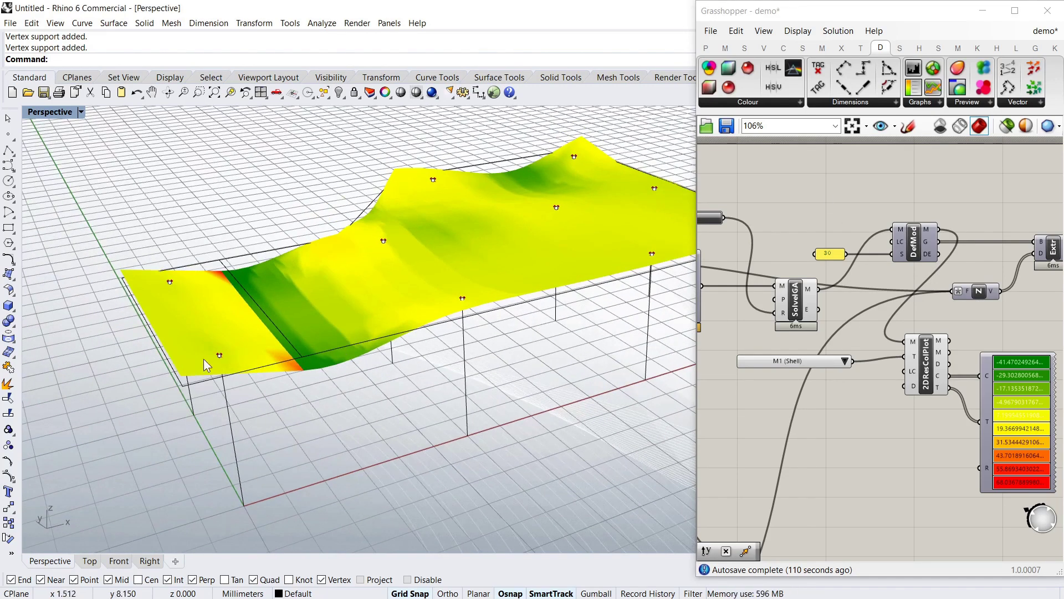
Step: Review the shell and support components, and compare the M1 plot with the legend from opposite sides of the slab
scroll(776, 347, down, 5)
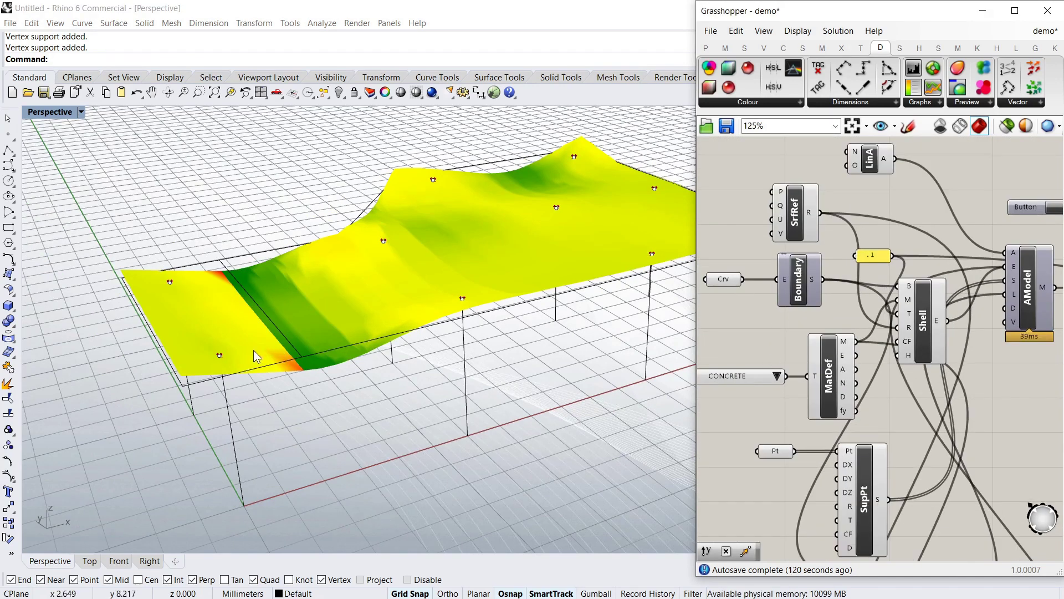
right_drag(256, 355, 196, 324)
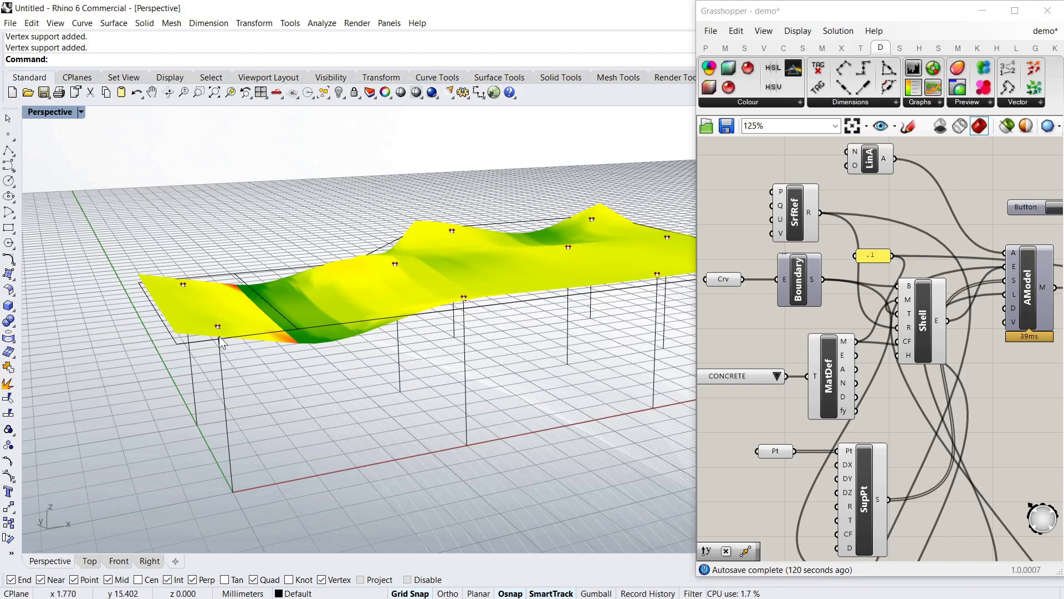
right_drag(394, 355, 444, 376)
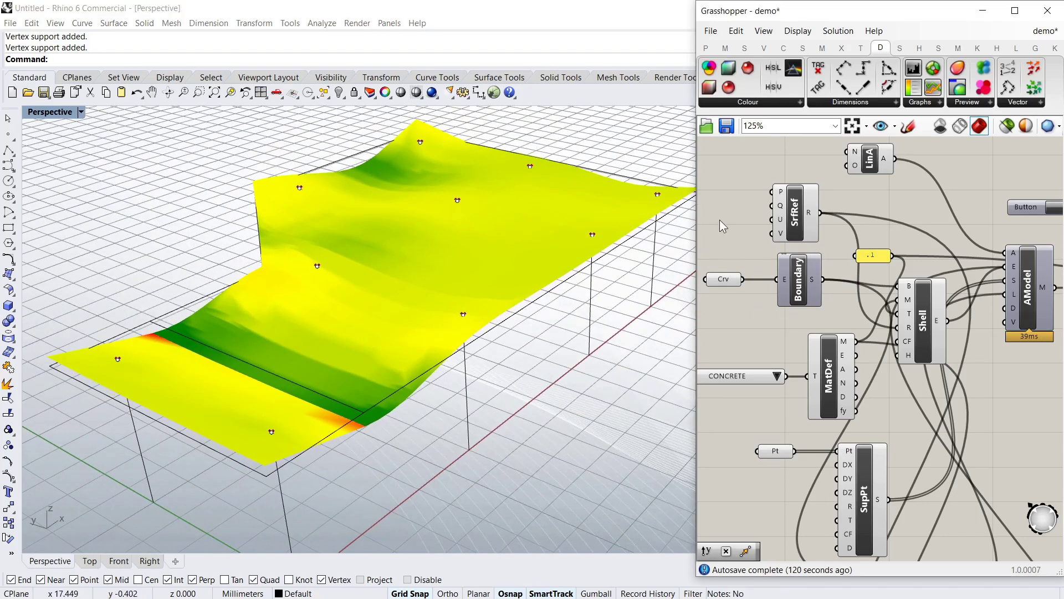
right_drag(327, 460, 323, 404)
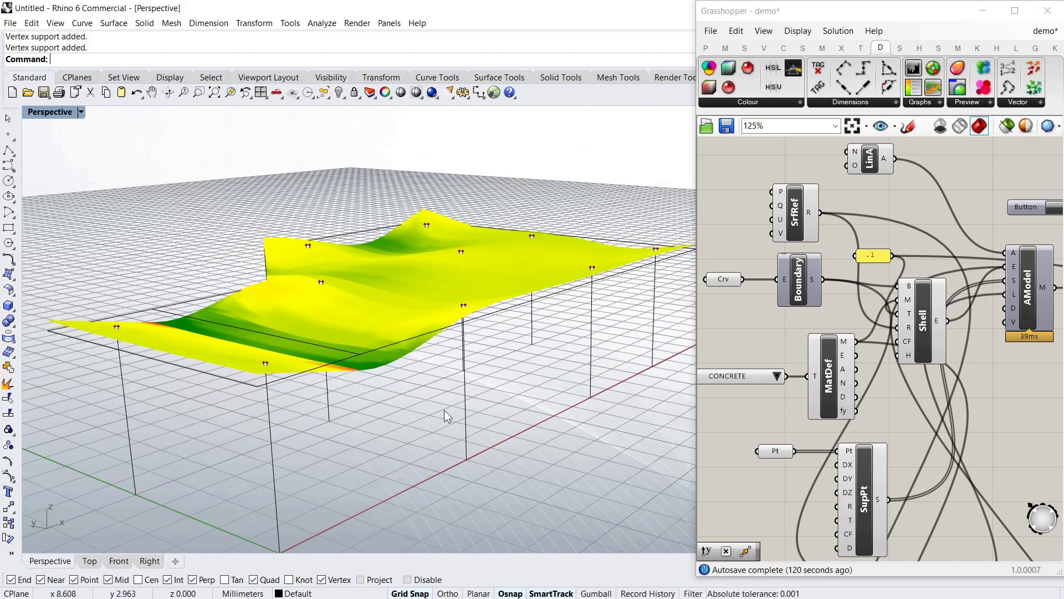
right_drag(444, 411, 427, 411)
right_drag(502, 386, 280, 373)
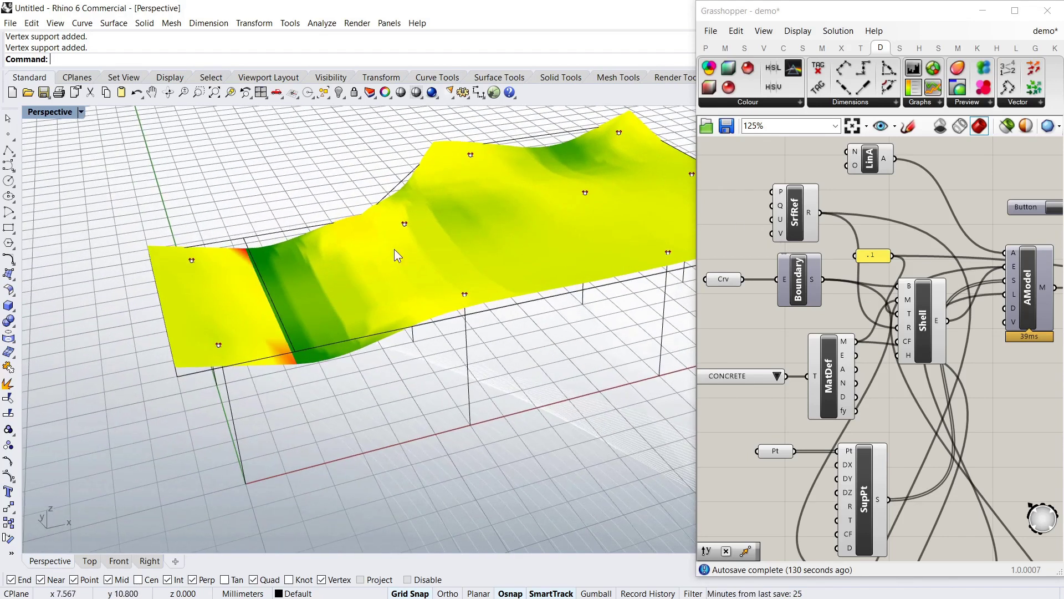
scroll(976, 334, down, 5)
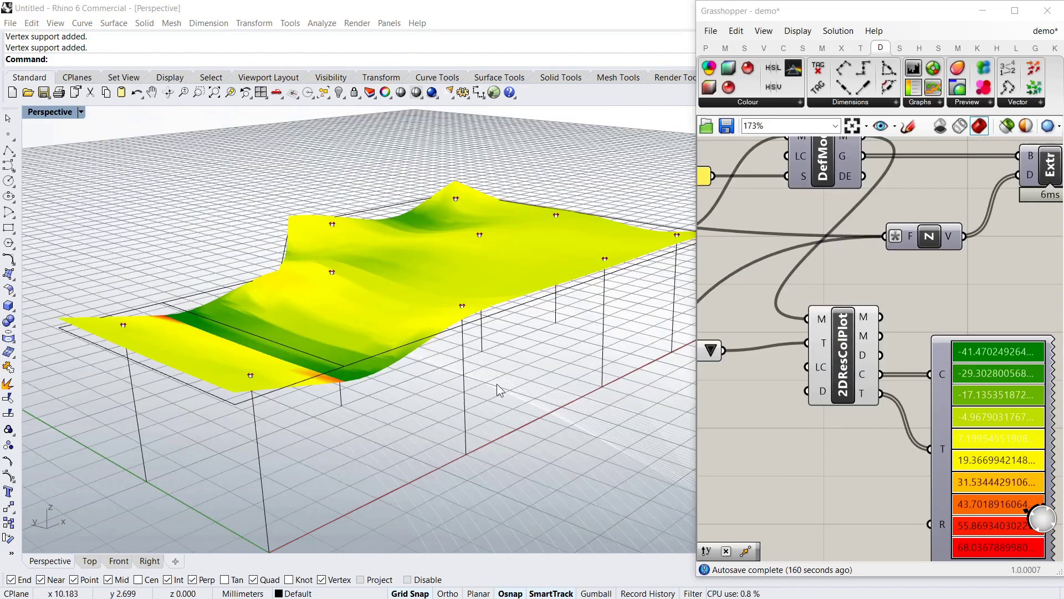
right_drag(499, 388, 416, 400)
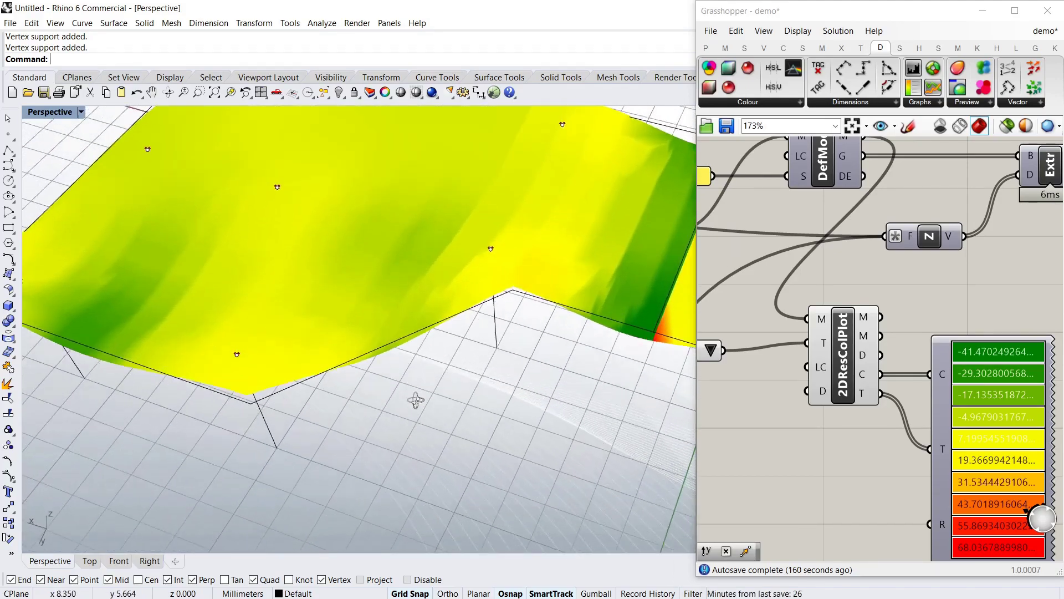
scroll(416, 400, down, 5)
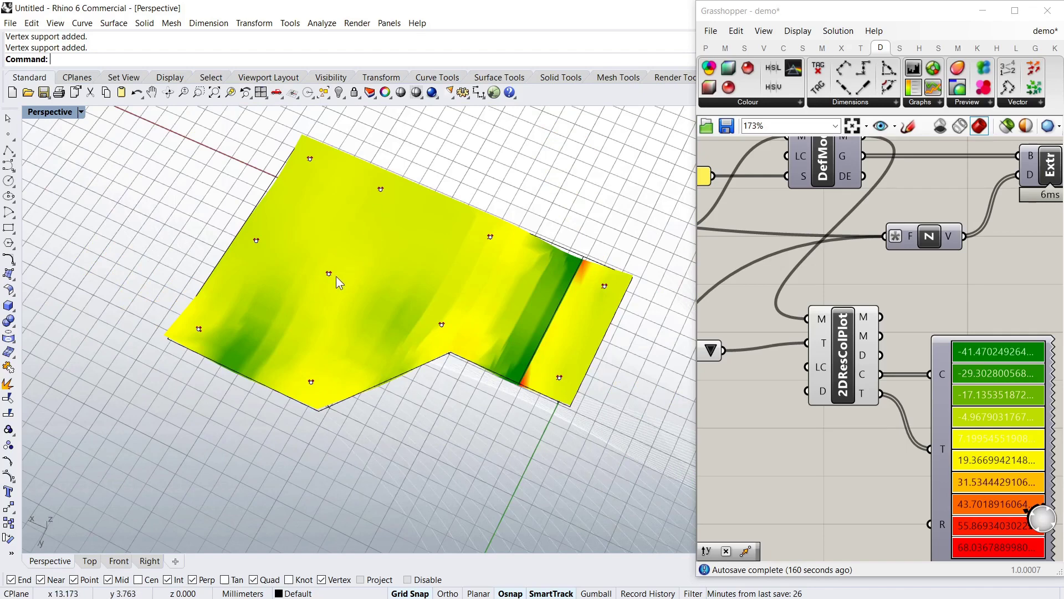
right_drag(521, 362, 411, 269)
scroll(751, 247, down, 3)
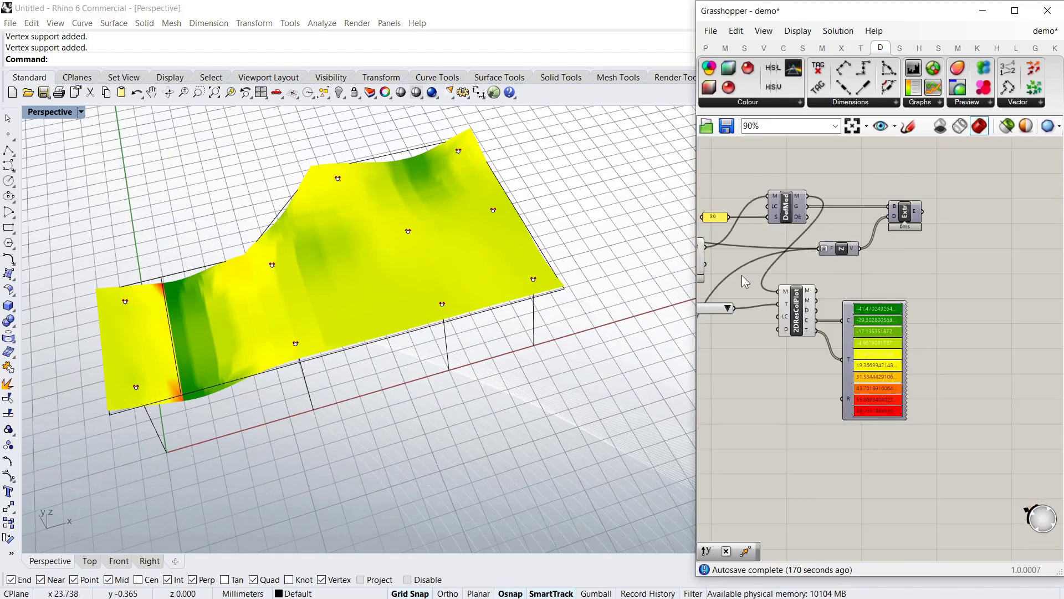
right_drag(469, 291, 454, 310)
right_drag(494, 197, 399, 359)
right_drag(296, 427, 510, 318)
right_drag(482, 398, 477, 365)
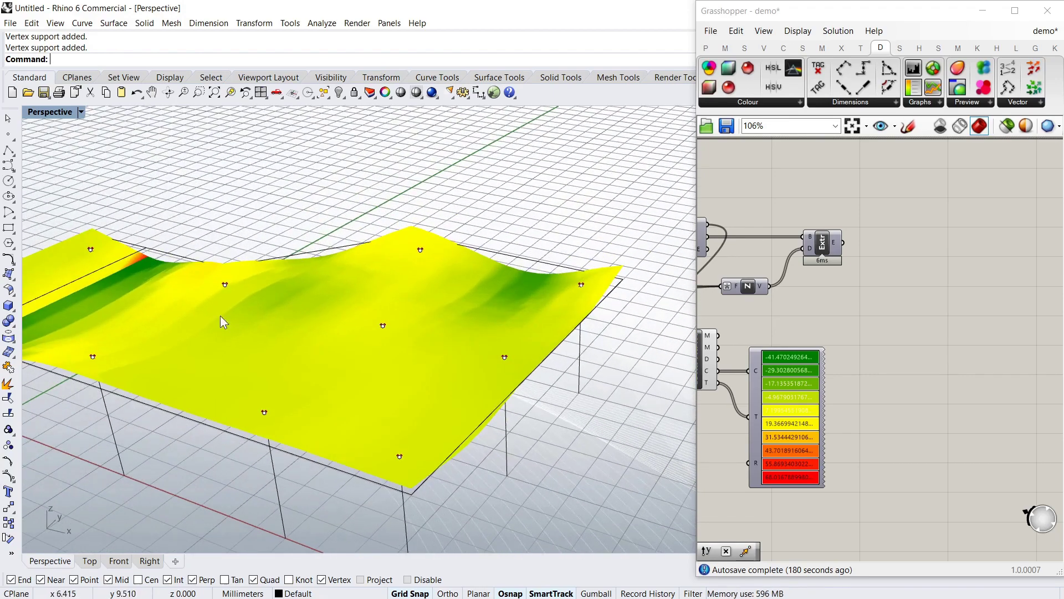